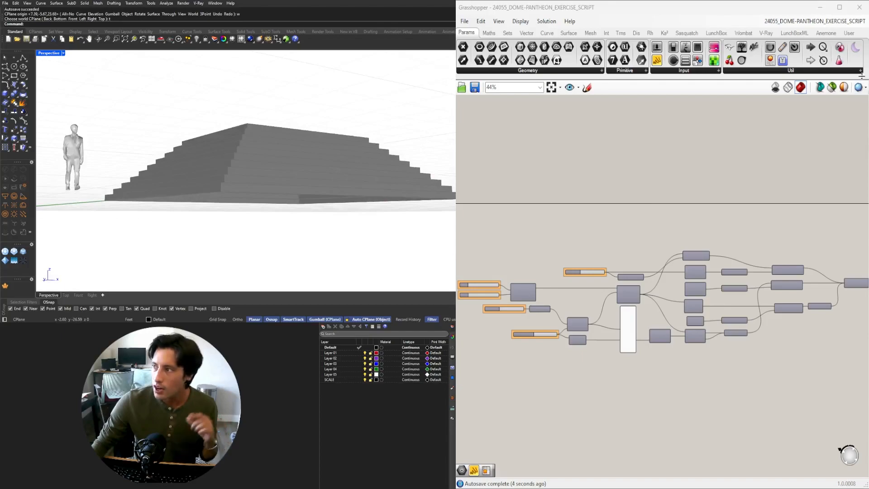
Switch to the 24055_DOME-PANTHEON_DOME_SCRIPT definition and view the interior of the coffered dome.
click(815, 21)
click(802, 113)
right_drag(319, 178, 273, 138)
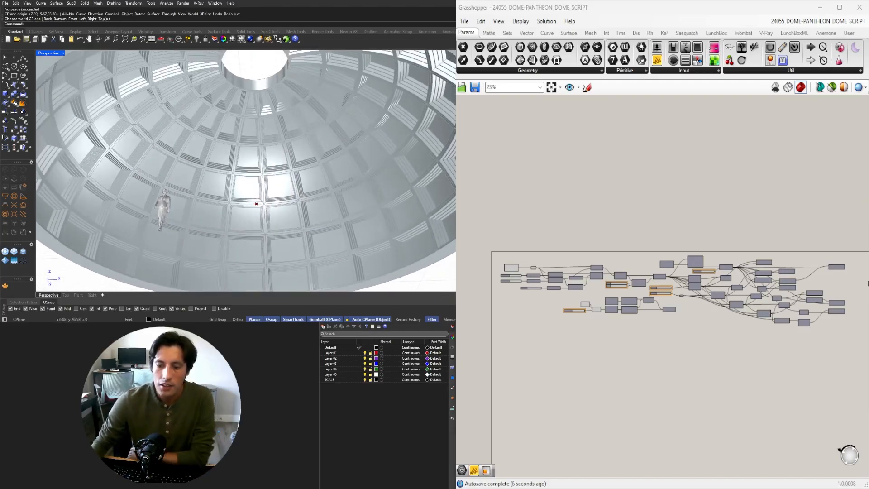
Switch to the browser and enlarge a Pantheon dome section drawing from the image results.
key(alt+Tab)
click(571, 192)
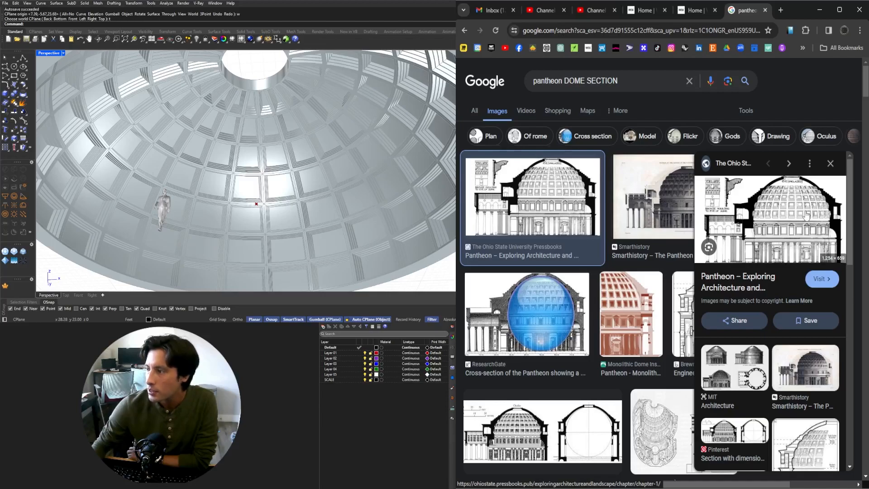
scroll(290, 149, down, 2)
Examine the dome radius, dome height and opening sliders at the start of the script alongside the dome model.
mouse_move(290, 149)
right_down()
mouse_move(292, 137)
mouse_move(295, 146)
right_up()
scroll(588, 283, up, 10)
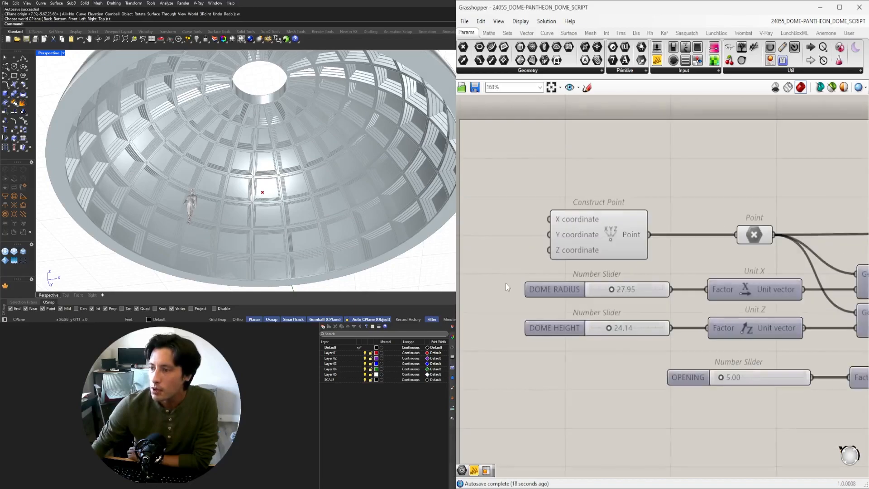
right_drag(589, 283, 581, 269)
scroll(246, 147, down, 6)
right_drag(272, 144, 245, 141)
scroll(244, 140, up, 4)
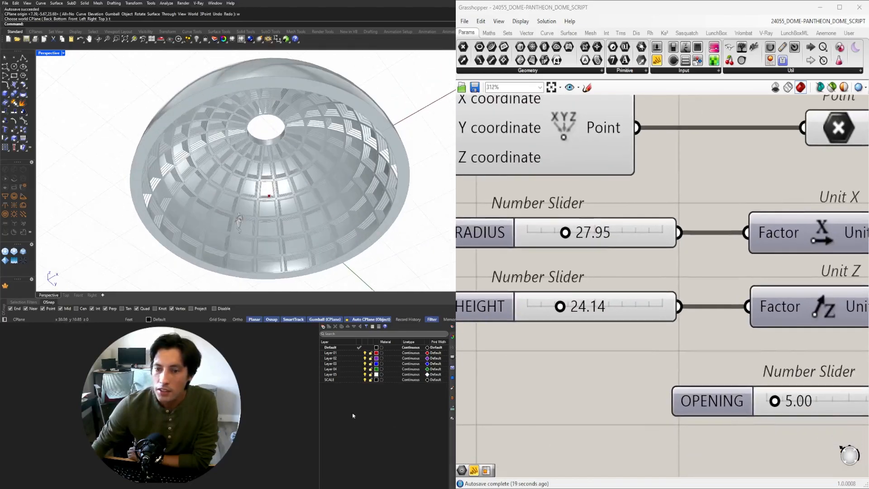
right_drag(724, 257, 487, 257)
scroll(493, 267, down, 4)
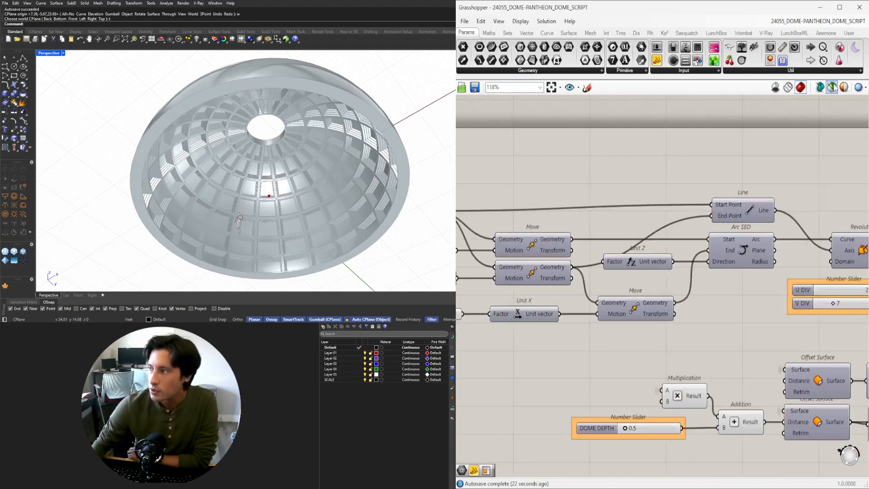
Limit the preview to selected components and inspect the dome surface produced by the revolution component.
click(832, 87)
right_drag(820, 196, 565, 183)
click(609, 237)
right_drag(323, 237, 327, 164)
scroll(534, 262, down, 3)
scroll(769, 265, up, 4)
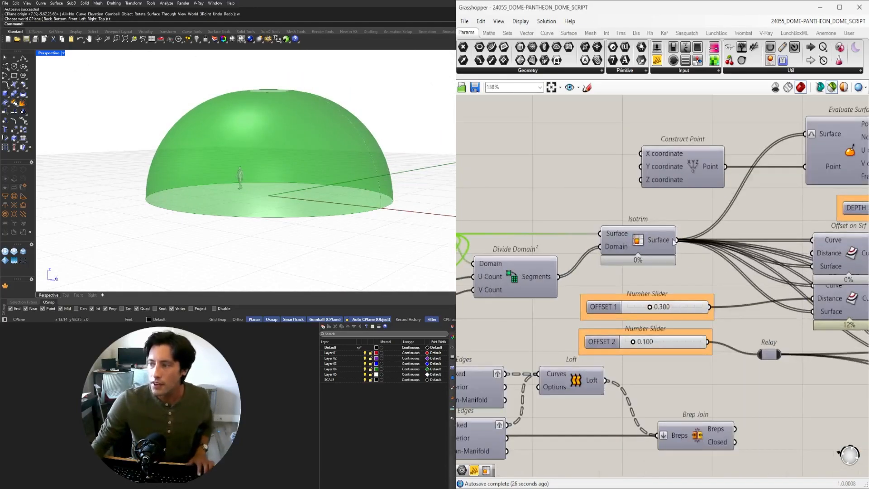
Preview the Isotrim component to inspect how the dome surface is divided into panels.
click(643, 238)
shift+right_drag(331, 174, 282, 191)
right_drag(283, 190, 266, 224)
scroll(694, 252, down, 2)
right_drag(838, 271, 622, 271)
right_drag(740, 275, 612, 211)
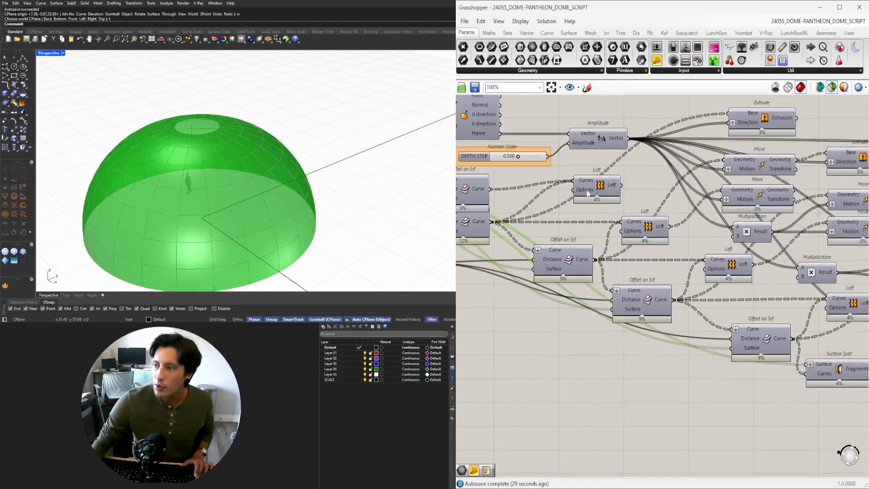
Preview the four Loft components together and inspect the stepped coffer frames up close.
click(610, 187)
shift+click(643, 232)
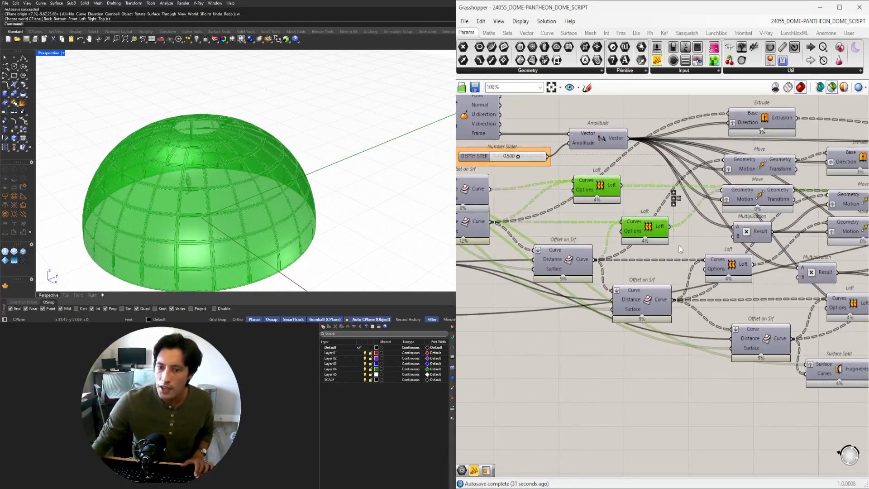
shift+click(721, 262)
right_drag(751, 277, 613, 248)
shift+click(714, 274)
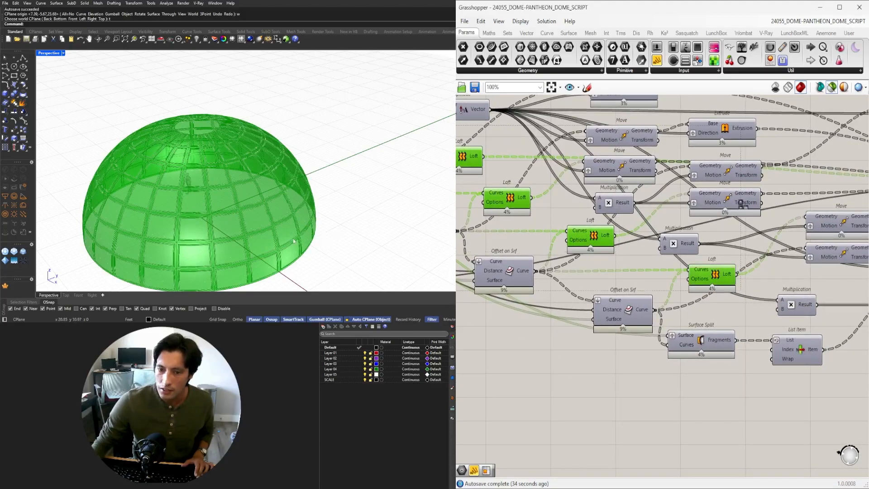
scroll(254, 240, up, 8)
scroll(196, 186, down, 3)
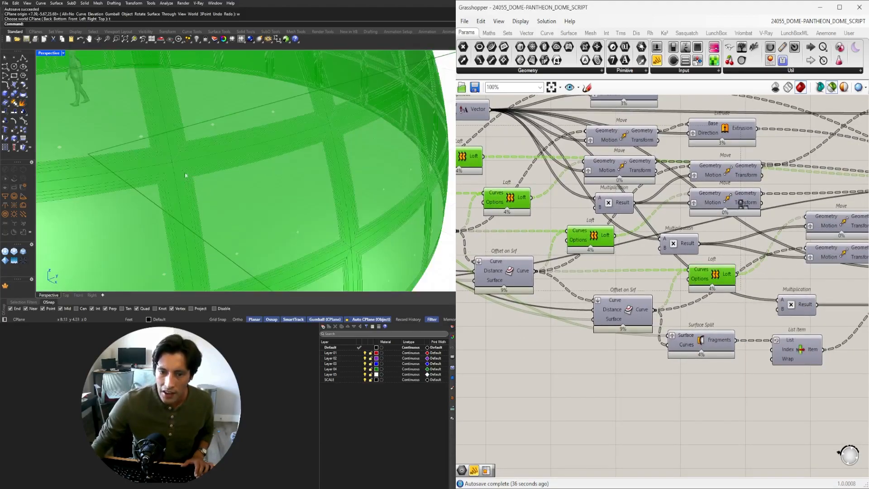
scroll(655, 217, down, 1)
Preview the final Brep Join component to inspect the assembled coffered dome.
right_drag(815, 220, 575, 247)
scroll(577, 249, down, 3)
click(741, 222)
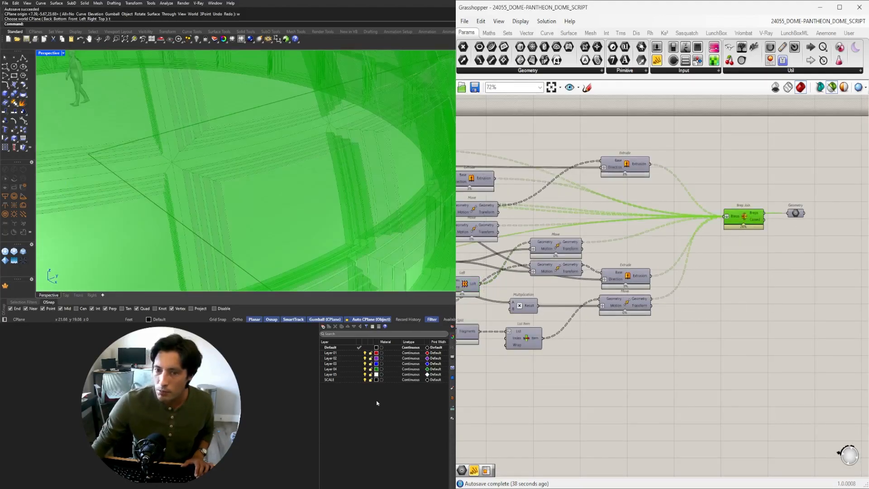
scroll(376, 154, down, 6)
mouse_move(380, 172)
right_down()
mouse_move(373, 138)
mouse_move(409, 148)
mouse_move(374, 167)
mouse_move(250, 83)
mouse_move(388, 161)
right_up()
scroll(409, 148, down, 4)
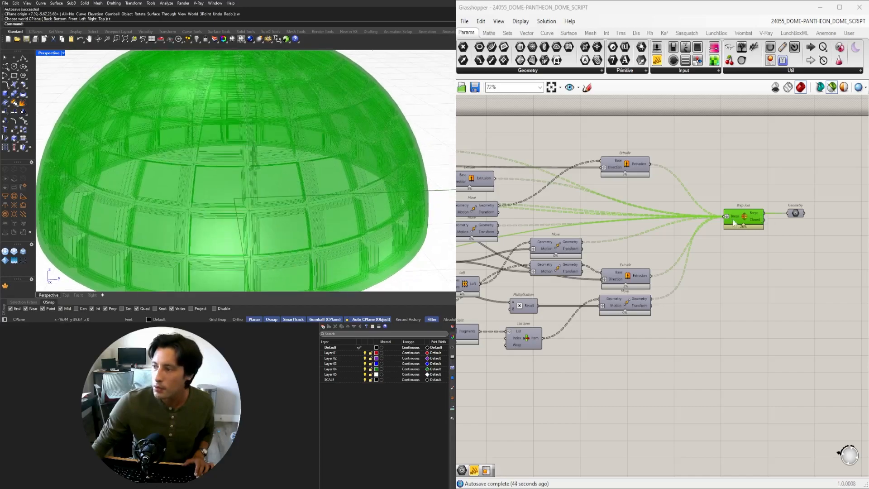
Examine the coffers of the joined dome from outside and below at several distances.
scroll(245, 149, down, 2)
right_drag(244, 149, 194, 157)
scroll(149, 208, up, 6)
scroll(196, 191, down, 5)
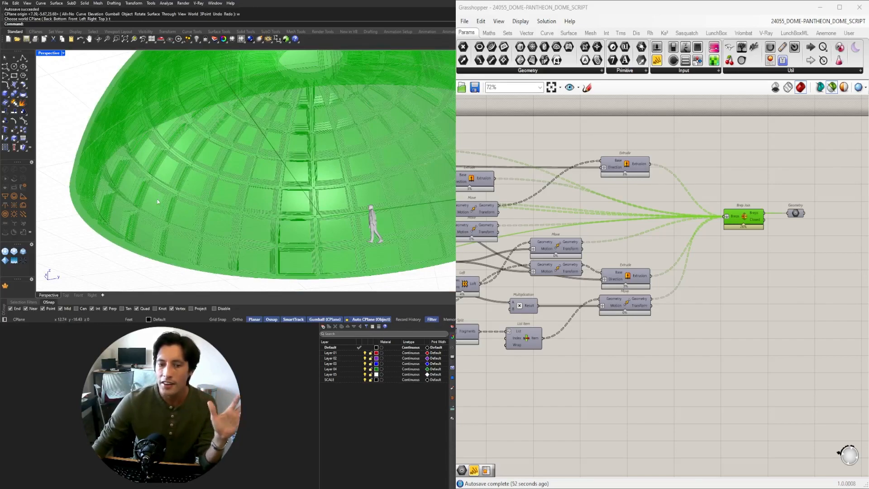
scroll(233, 176, down, 3)
right_drag(233, 170, 249, 199)
scroll(249, 128, down, 4)
right_drag(249, 128, 253, 156)
scroll(248, 109, up, 4)
scroll(271, 140, down, 2)
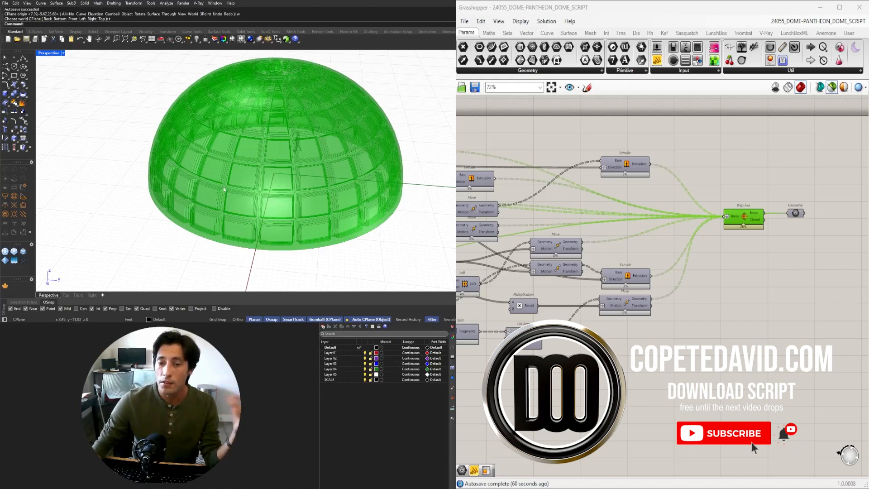
right_drag(331, 217, 348, 190)
mouse_move(294, 139)
right_down()
mouse_move(294, 154)
mouse_move(295, 132)
mouse_move(296, 154)
mouse_move(298, 125)
right_up()
right_drag(362, 140, 328, 174)
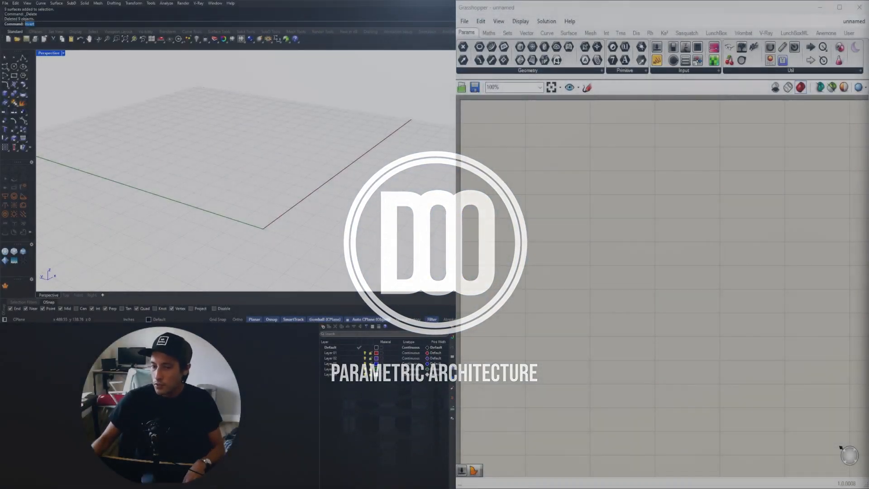
Add a Rectangle component to the empty Grasshopper canvas.
right_drag(337, 170, 278, 171)
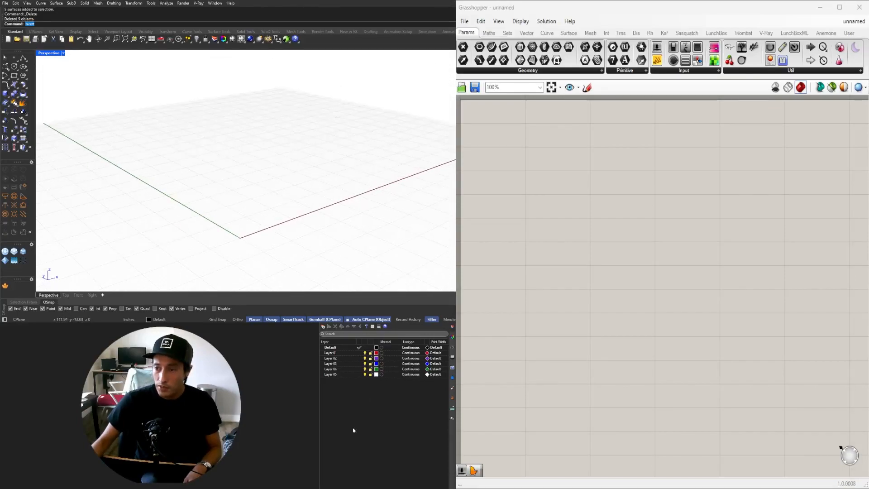
double_click(590, 245)
text(rect)
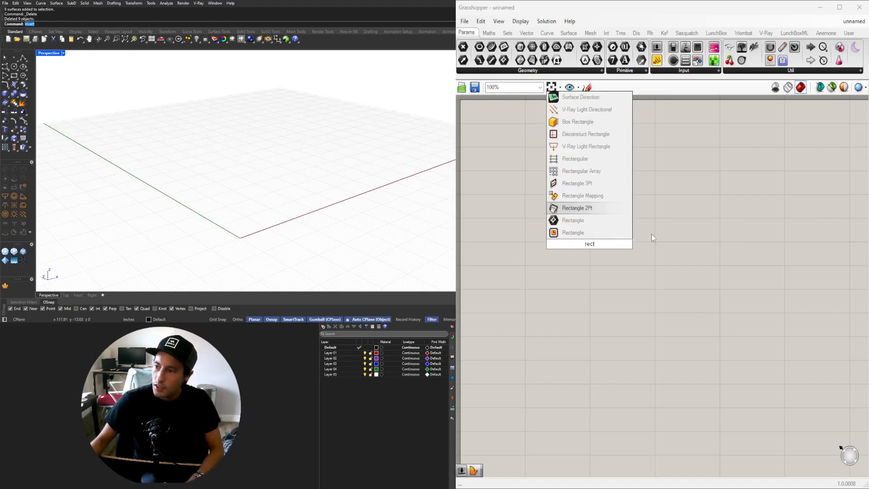
click(584, 232)
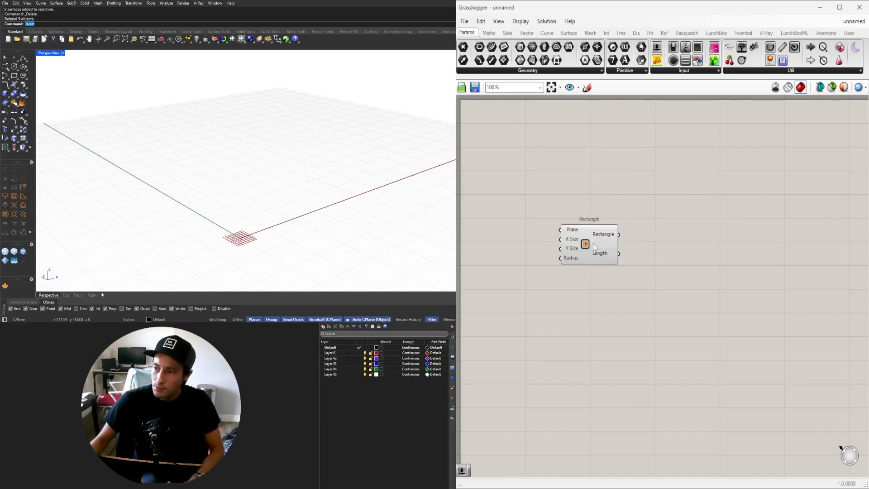
right_drag(552, 201, 575, 211)
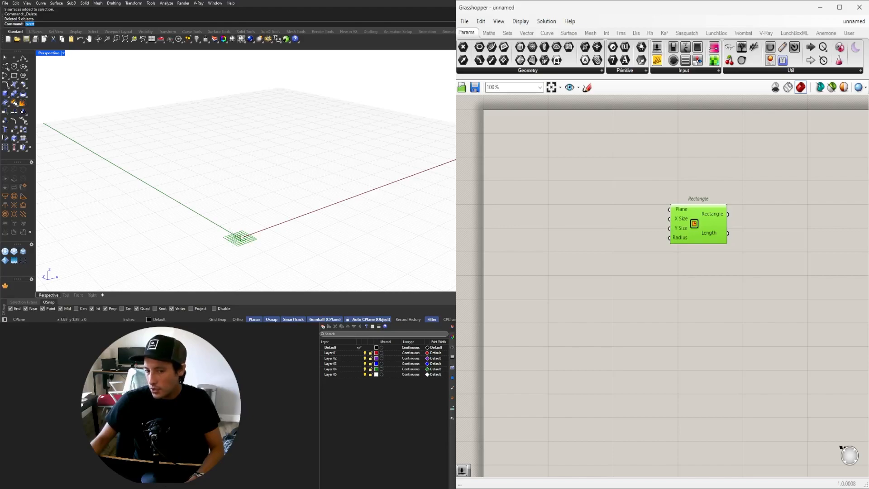
Add a number slider set to 15.5 beside the Rectangle component and duplicate it directly below.
double_click(630, 241)
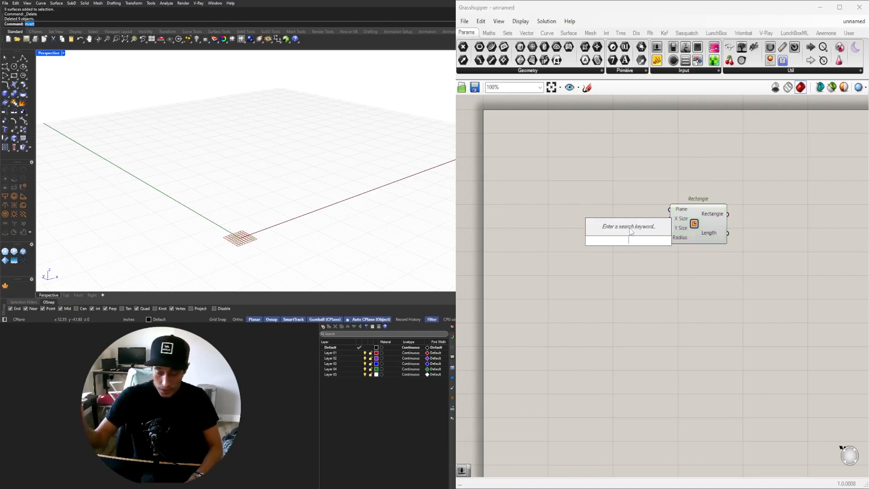
text(15.5)
key(Return)
scroll(632, 224, up, 1)
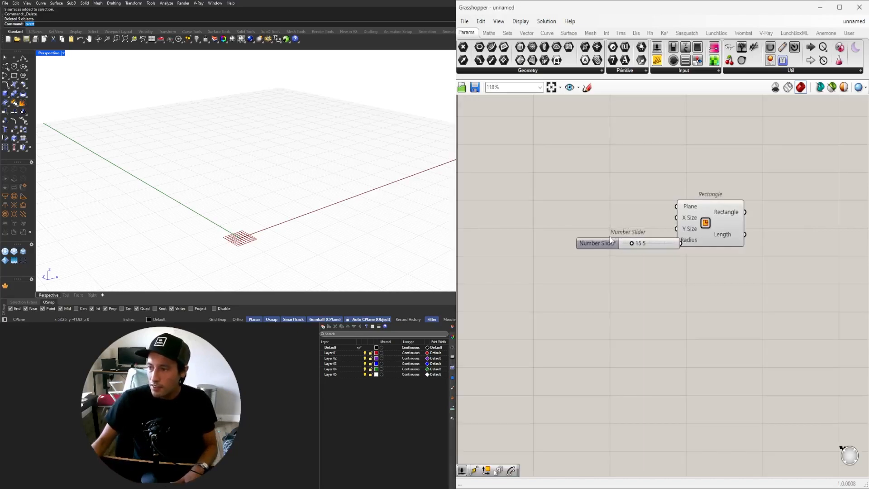
mouse_move(594, 246)
mouse_down()
mouse_move(544, 222)
mouse_move(597, 235)
mouse_up()
scroll(574, 227, up, 3)
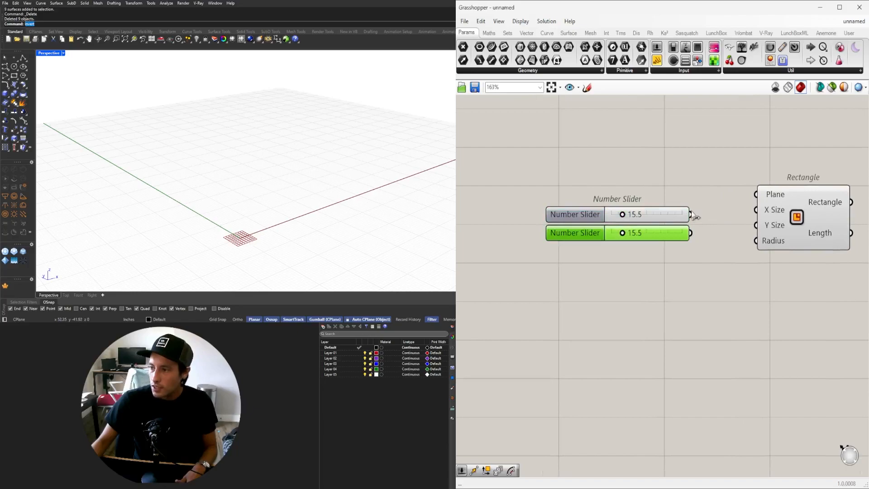
Connect the two number sliders to the Rectangle component's X Size and Y Size inputs.
drag(780, 227, 750, 227)
scroll(644, 221, up, 5)
right_drag(269, 163, 250, 219)
scroll(252, 219, up, 3)
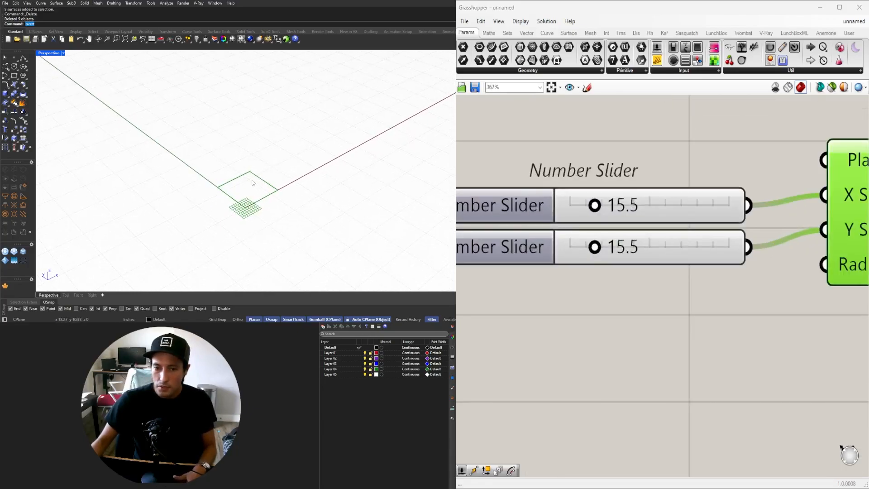
Set the rectangle's X Size slider to 32.4 and its Y Size slider to 24.5.
drag(595, 251, 621, 204)
scroll(226, 195, down, 2)
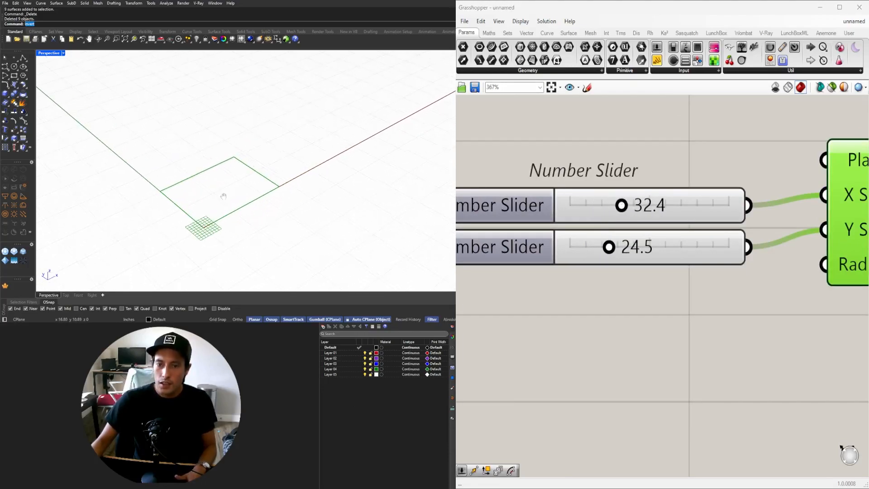
scroll(719, 244, down, 3)
scroll(719, 245, down, 1)
right_drag(775, 225, 602, 254)
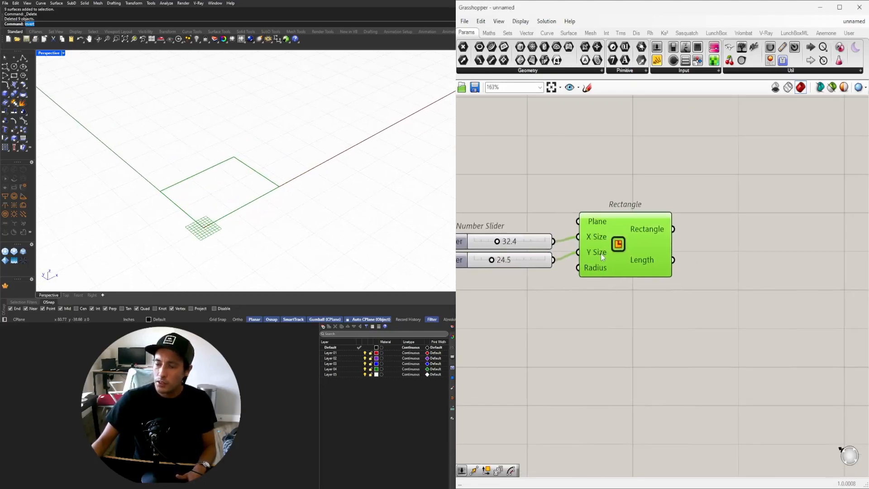
drag(647, 233, 667, 232)
scroll(207, 215, up, 5)
scroll(203, 228, up, 2)
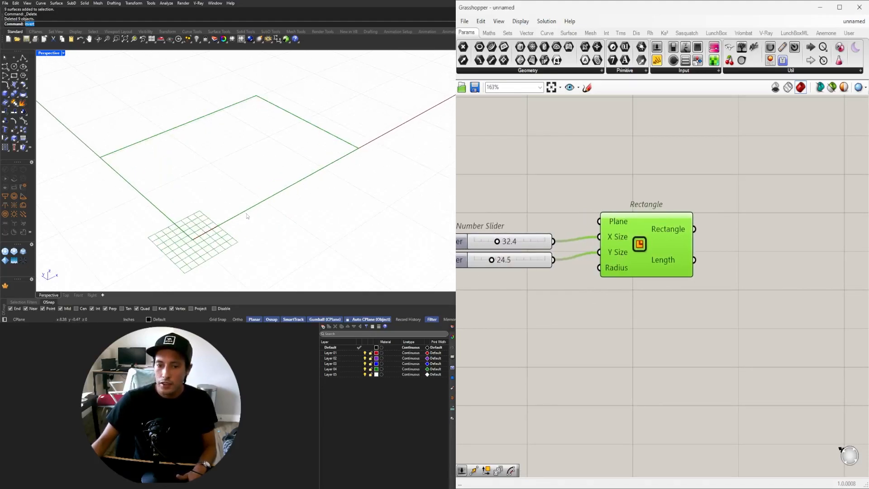
scroll(654, 332, down, 2)
right_drag(691, 333, 742, 301)
double_click(667, 338)
click(562, 384)
Move the sliders and the Rectangle component together closer to the canvas's upper-left corner.
scroll(659, 343, down, 1)
scroll(659, 343, down, 1)
drag(764, 309, 601, 226)
drag(715, 235, 672, 206)
click(727, 236)
Add an Offset Curve component beside the Rectangle component and feed the rectangle into its Curve input.
double_click(724, 235)
text(offset)
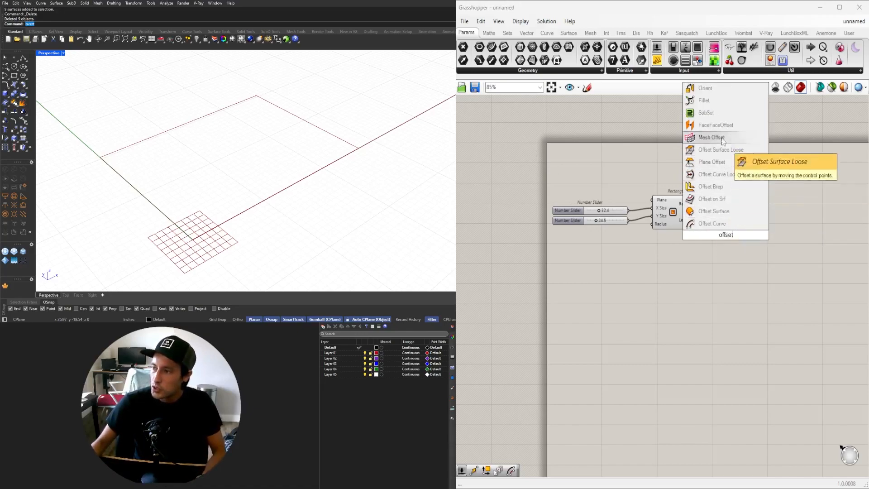
click(723, 224)
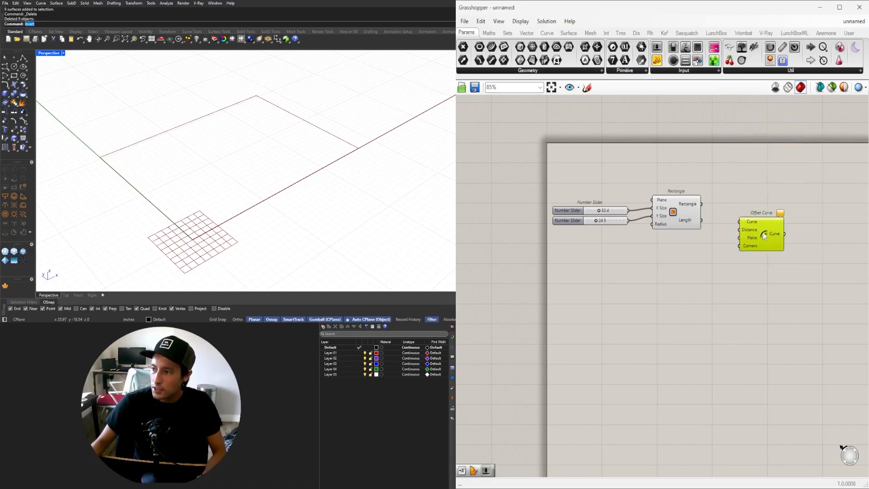
drag(744, 218, 758, 241)
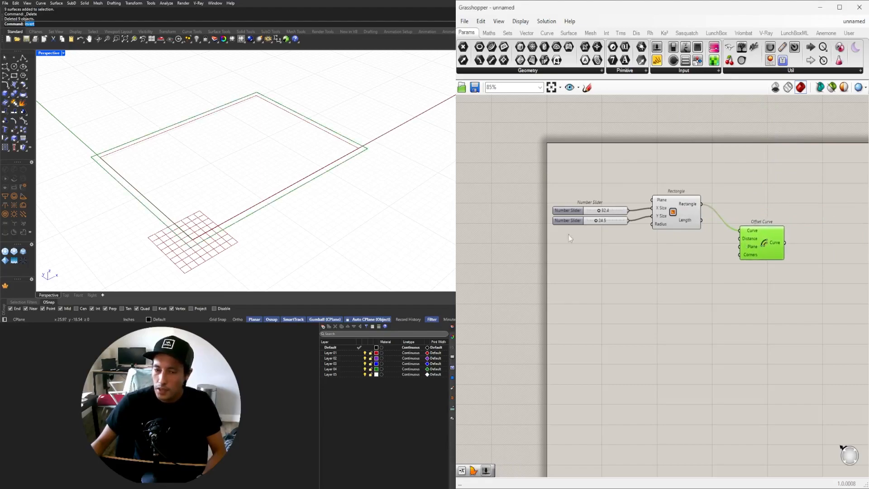
Try to create a number slider from the expression -15..0.. below the Rectangle component.
scroll(679, 250, up, 3)
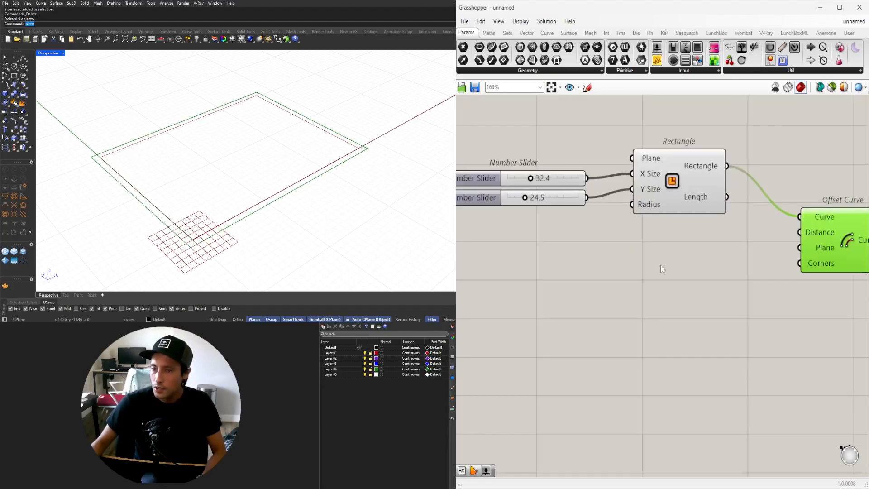
double_click(661, 265)
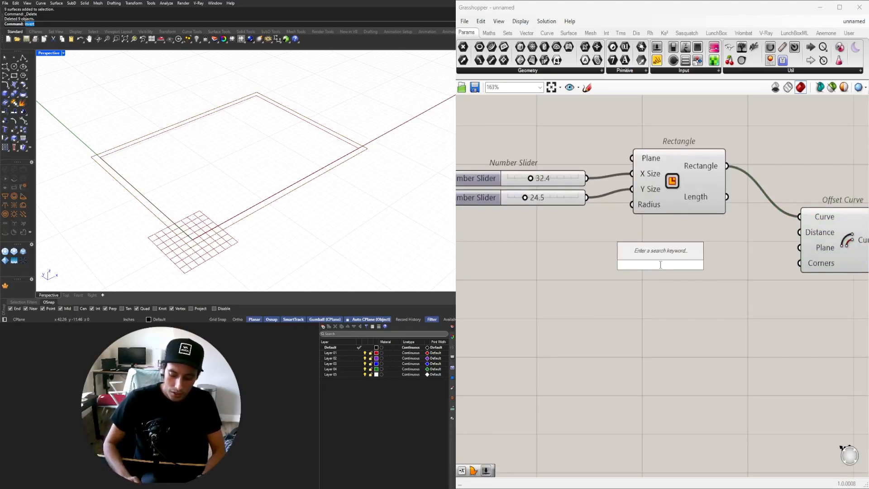
text(-15..0..)
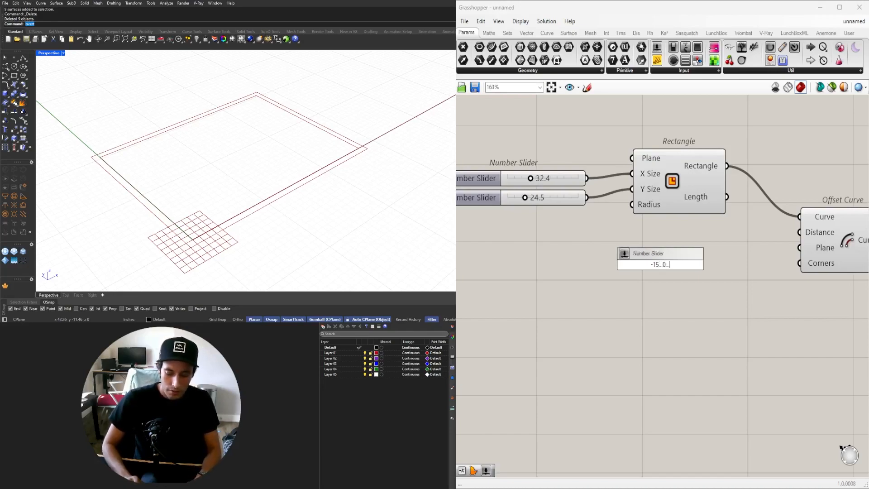
key(Return)
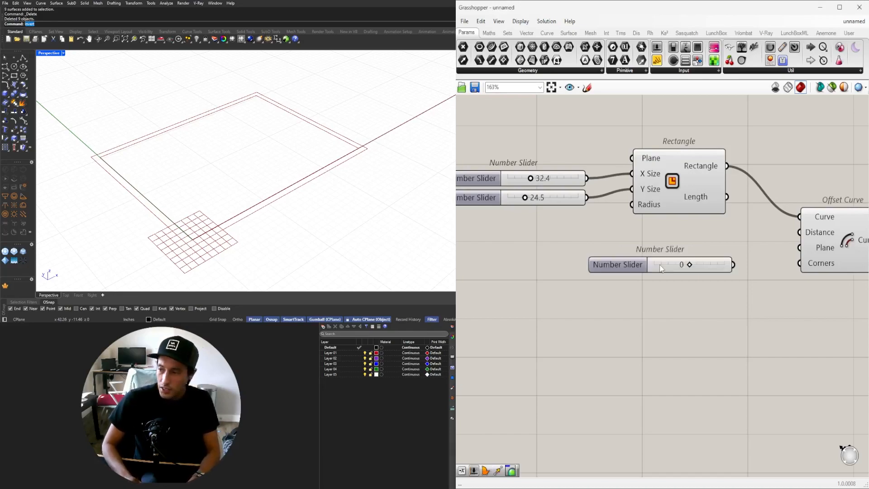
Add a number slider set to 15.50 below the Rectangle component.
double_click(636, 266)
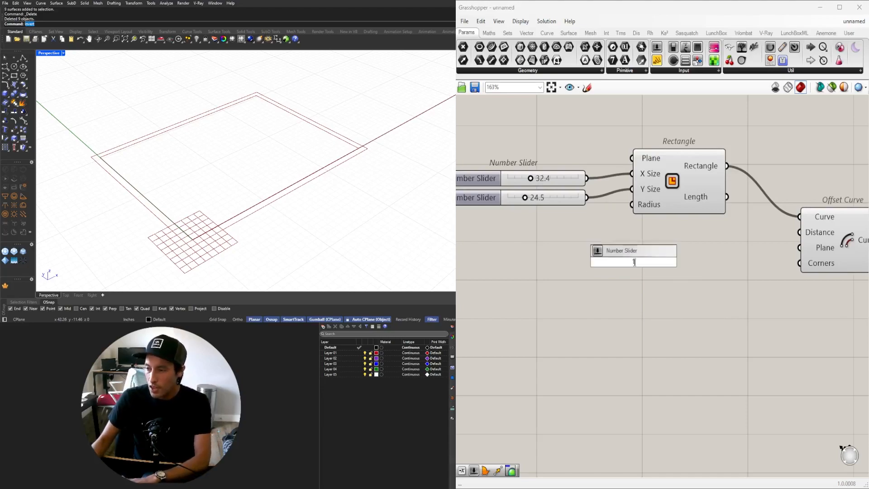
key(Return)
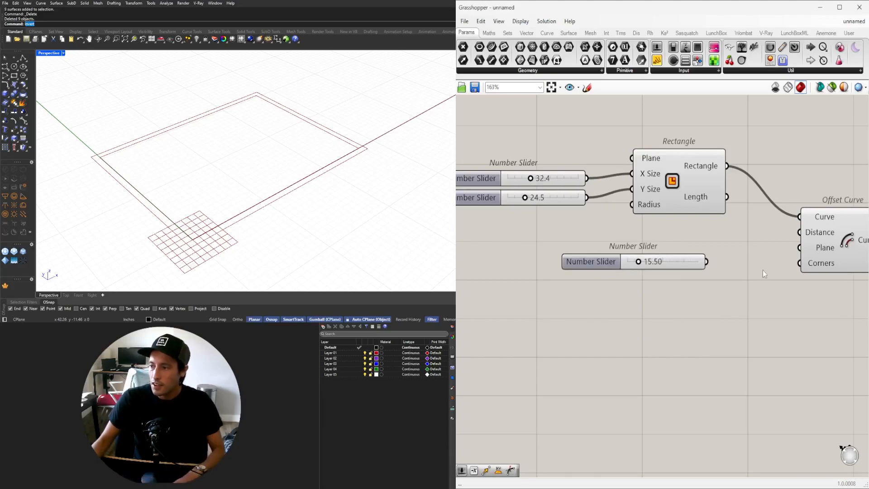
Add a Negative component between the 15.50 number slider and the Offset Curve component.
scroll(764, 271, down, 2)
click(756, 283)
drag(757, 284, 761, 284)
double_click(664, 295)
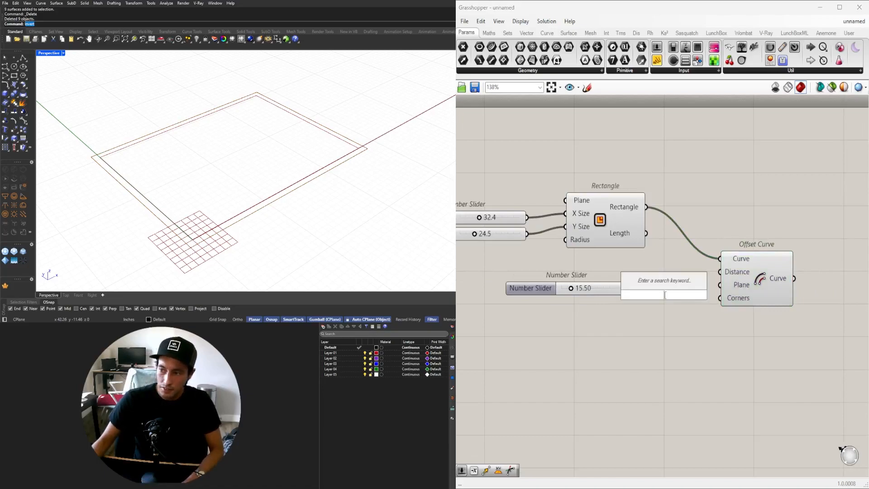
text(neg)
click(655, 285)
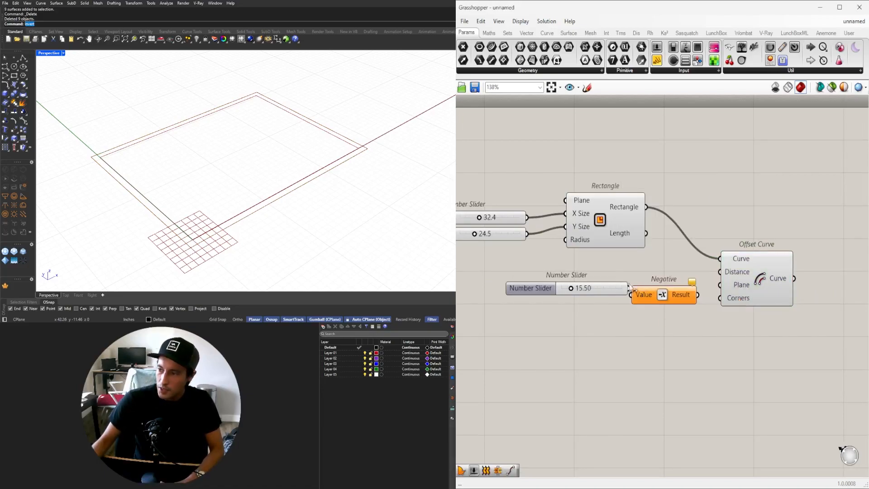
Wire the offset slider through the Negative component into Offset Curve's Distance input and lower the slider to 6.18.
drag(605, 293, 578, 275)
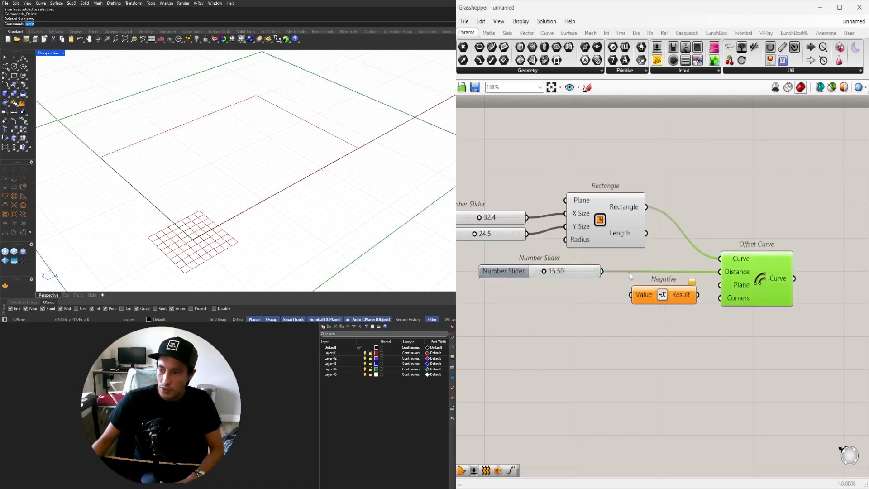
scroll(539, 273, up, 3)
mouse_move(558, 270)
mouse_down()
mouse_move(576, 270)
mouse_move(552, 270)
mouse_up()
scroll(642, 278, down, 2)
drag(666, 300, 769, 272)
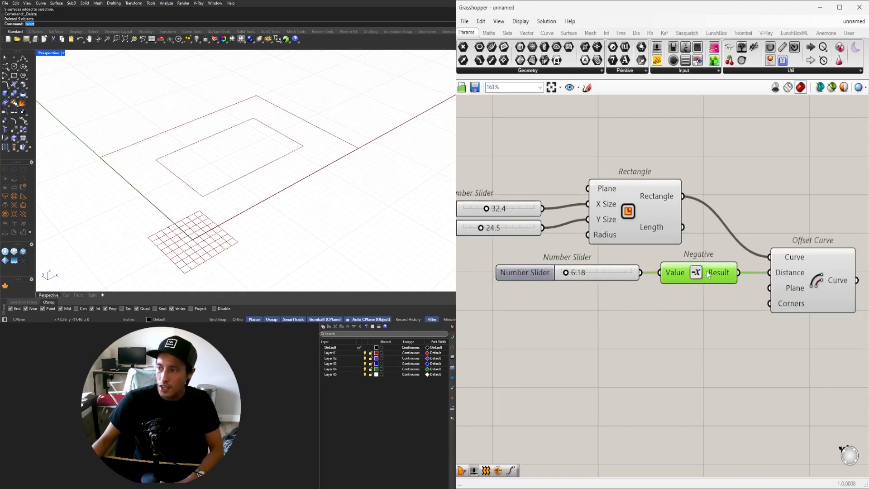
Lower the offset distance slider to 1.33 and set its maximum to 20.
scroll(578, 271, up, 8)
mouse_move(557, 279)
mouse_down()
mouse_move(567, 279)
mouse_move(545, 279)
mouse_up()
scroll(581, 303, down, 8)
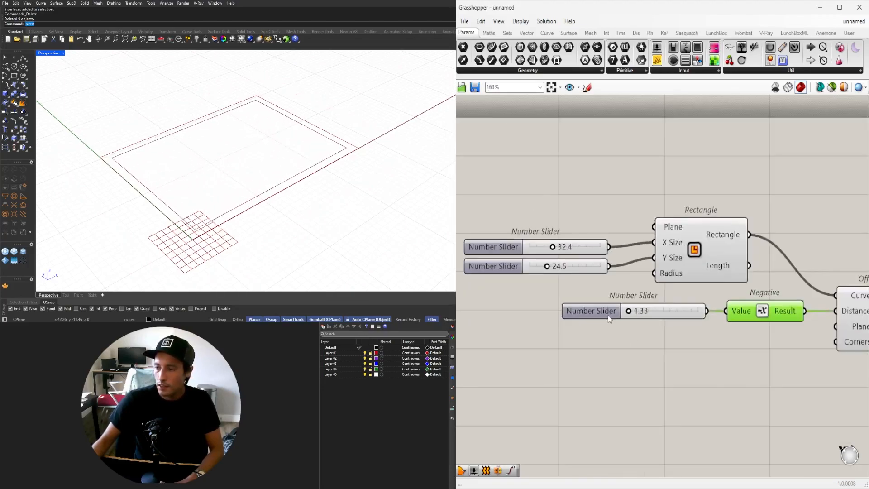
double_click(562, 301)
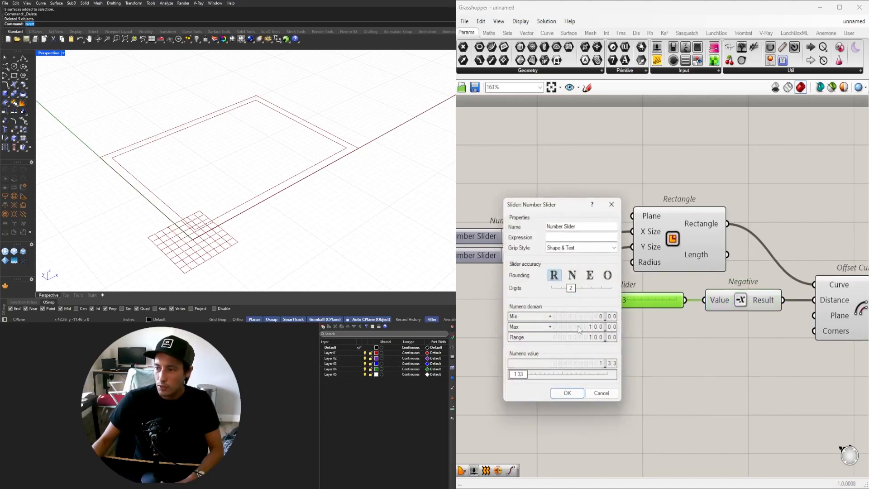
click(579, 326)
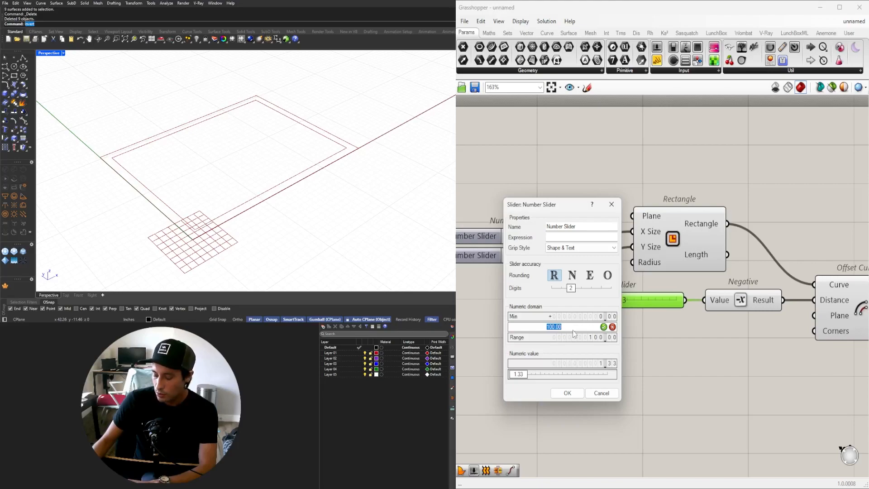
text(2)
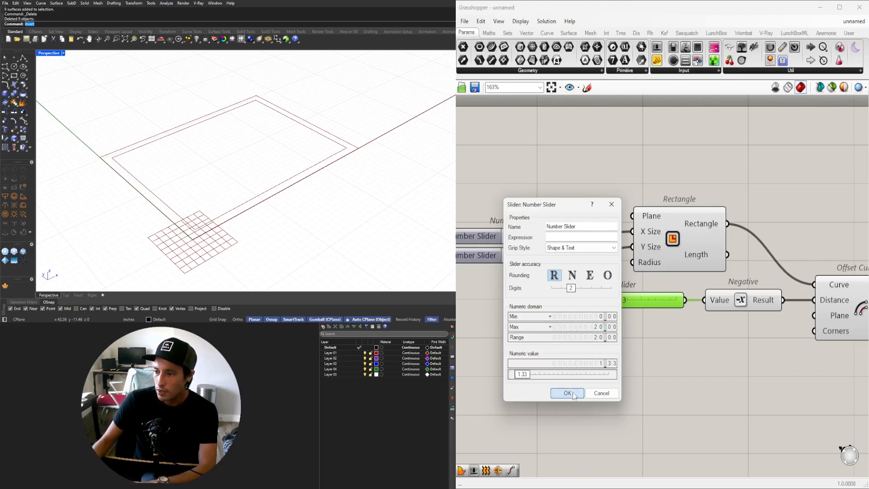
click(567, 393)
Set the offset distance slider to 1.84 and move the Offset Curve component farther from the Negative component.
scroll(612, 306, up, 3)
drag(598, 286, 605, 302)
scroll(654, 358, down, 5)
drag(720, 316, 754, 316)
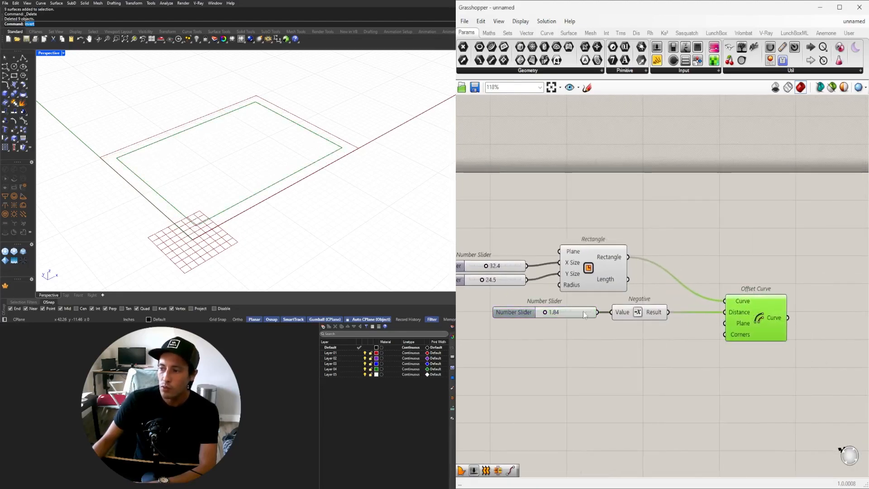
scroll(550, 299, up, 3)
scroll(593, 324, down, 3)
Chain two copies of the Offset Curve component after the first, sharing the negative distance, and set the distance slider to 1.61.
right_drag(661, 358, 531, 358)
right_drag(305, 194, 306, 206)
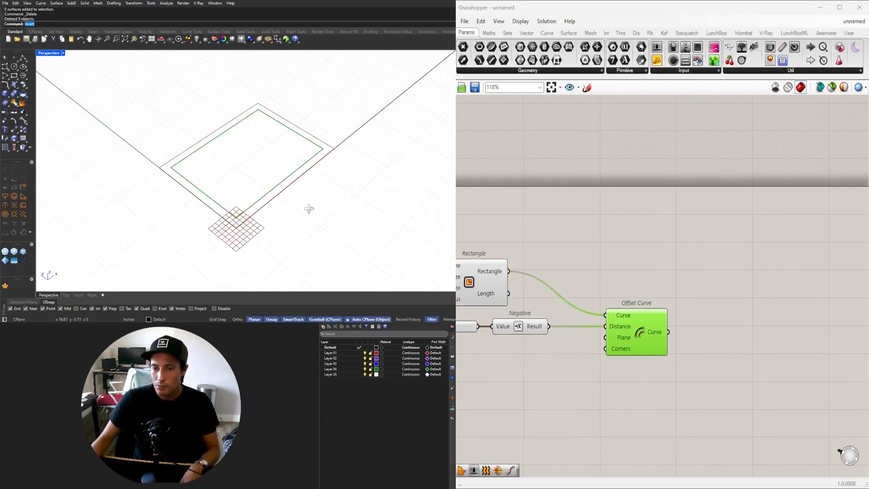
right_drag(652, 330, 624, 274)
scroll(711, 271, down, 3)
alt+drag(671, 274, 745, 321)
scroll(519, 269, up, 6)
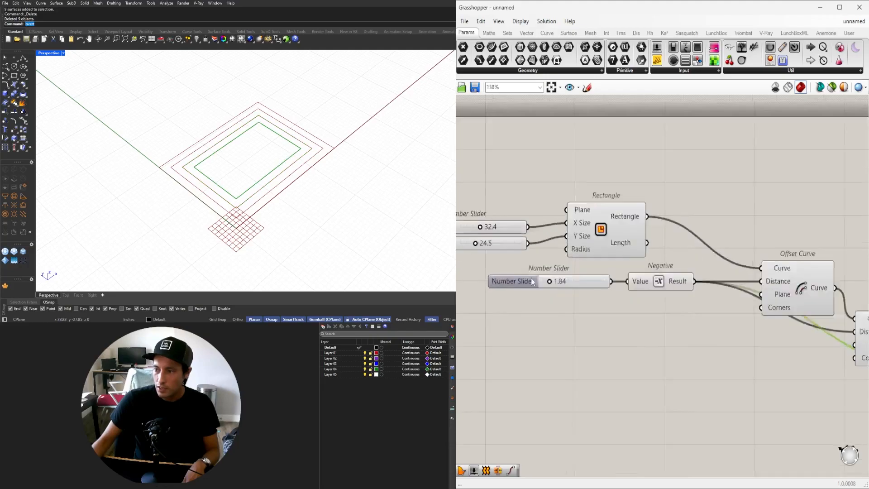
drag(557, 273, 552, 273)
scroll(552, 273, down, 6)
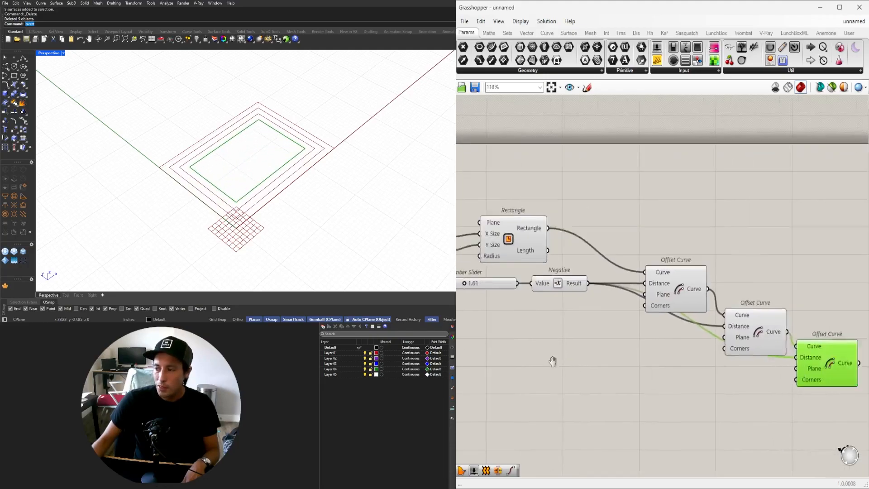
Delete the two copied Offset Curve components, keeping only the first one.
drag(743, 333, 685, 292)
click(680, 311)
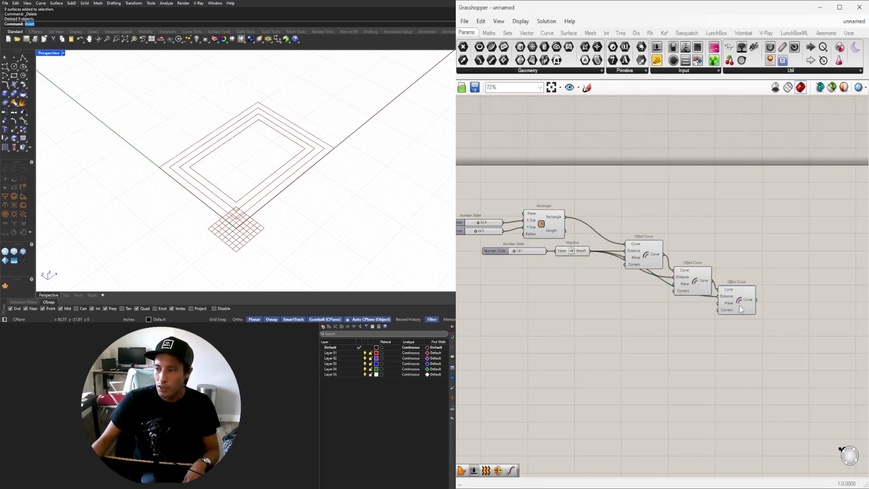
alt+drag(776, 327, 700, 283)
key(Delete)
key(Delete)
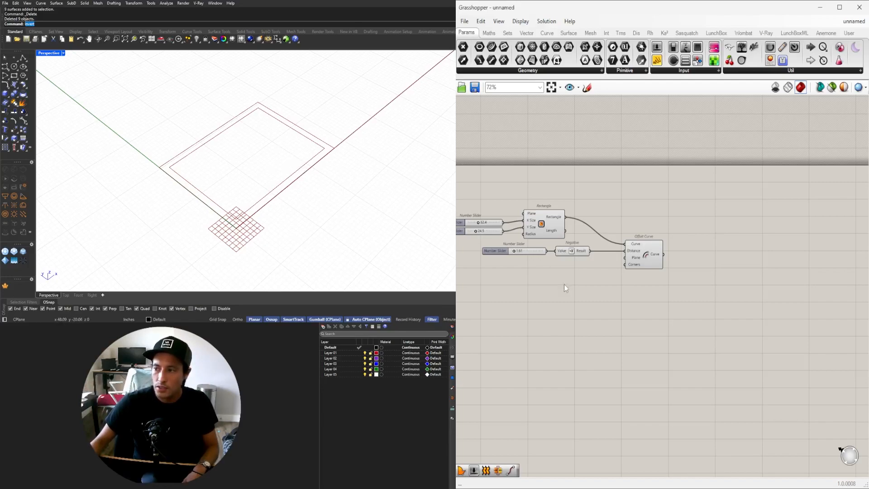
Move the Offset Curve component farther away from the Negative component to make room between them.
scroll(564, 285, up, 2)
click(763, 274)
right_drag(753, 273, 691, 271)
scroll(691, 271, down, 2)
drag(691, 270, 786, 271)
Add a Series component below the wire between the Negative and Offset Curve components.
double_click(676, 297)
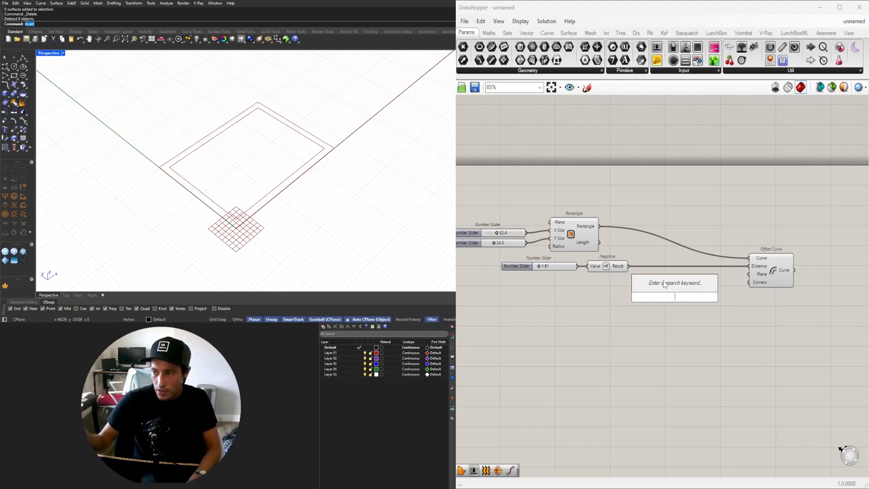
text(ser)
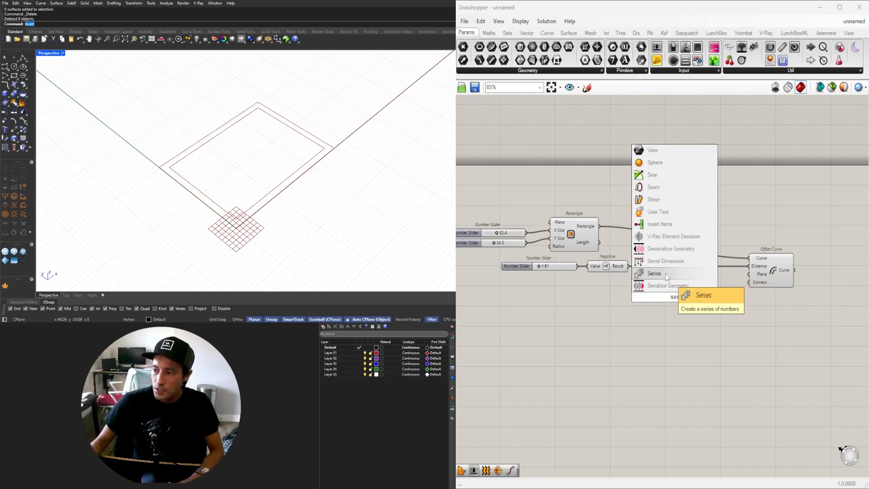
click(666, 273)
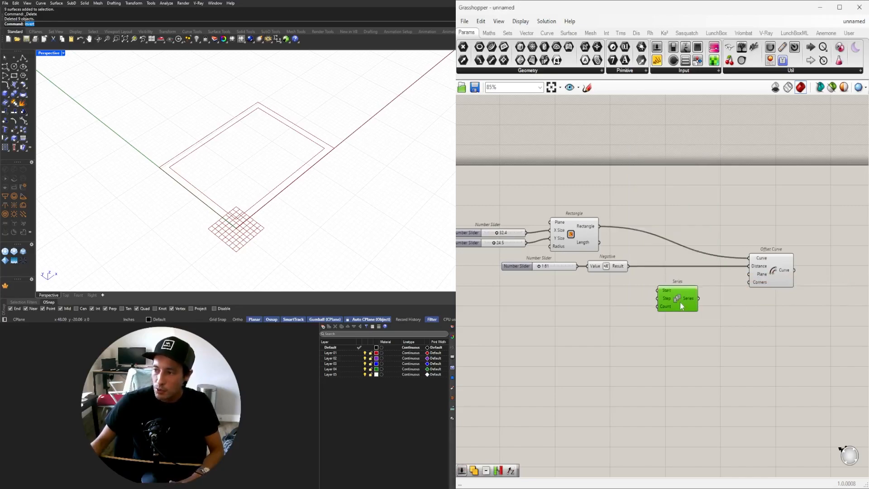
click(695, 324)
scroll(684, 311, up, 3)
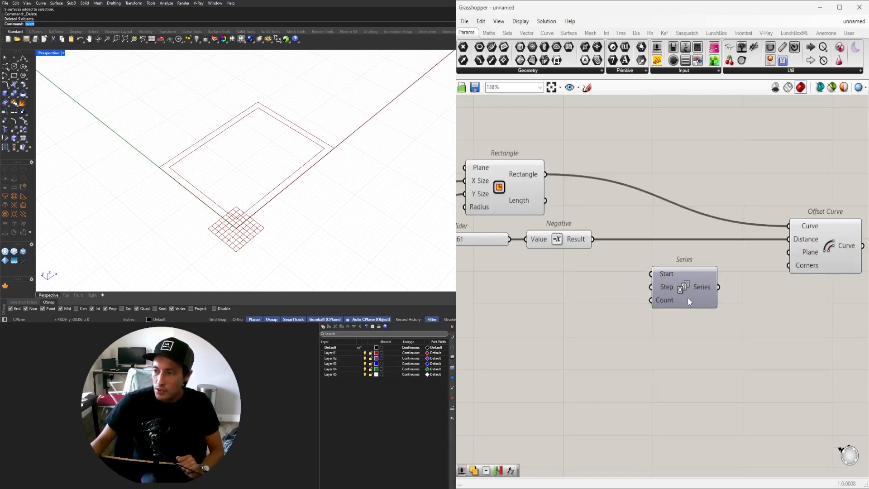
Inspect the Series component's default output list and nudge the component closer to the Negative-to-Offset wire.
mouse_move(699, 290)
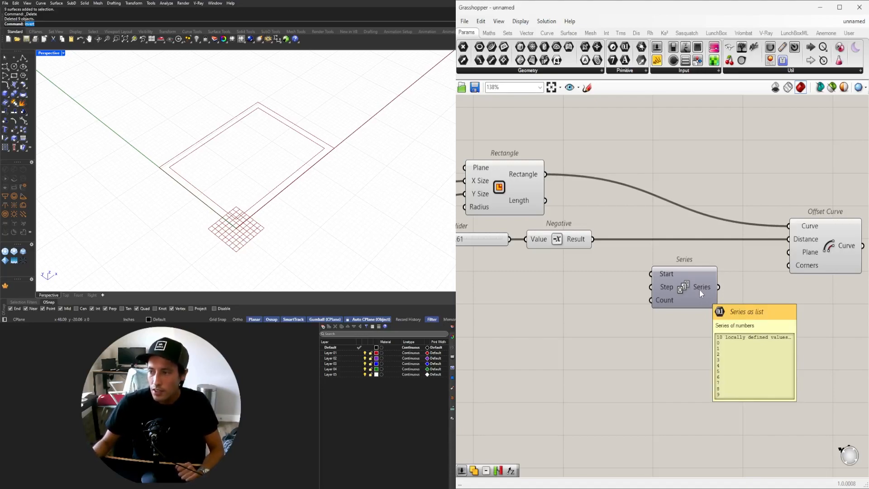
right_drag(583, 225, 625, 220)
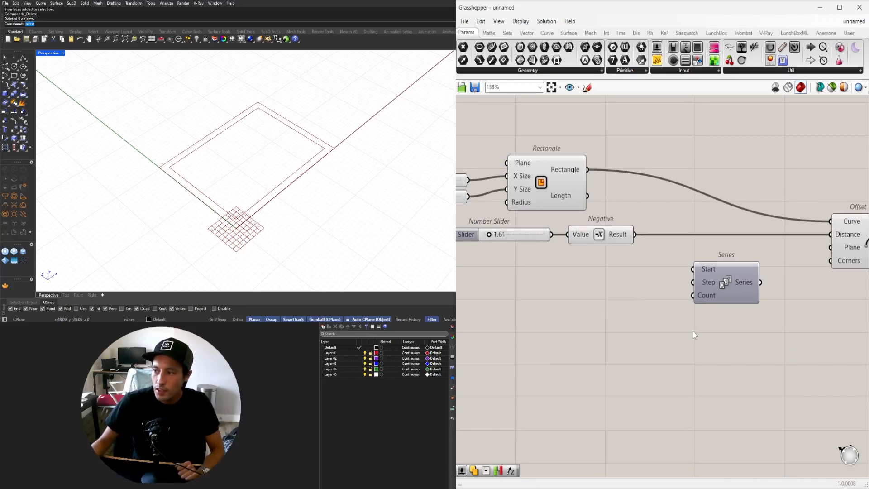
mouse_move(745, 284)
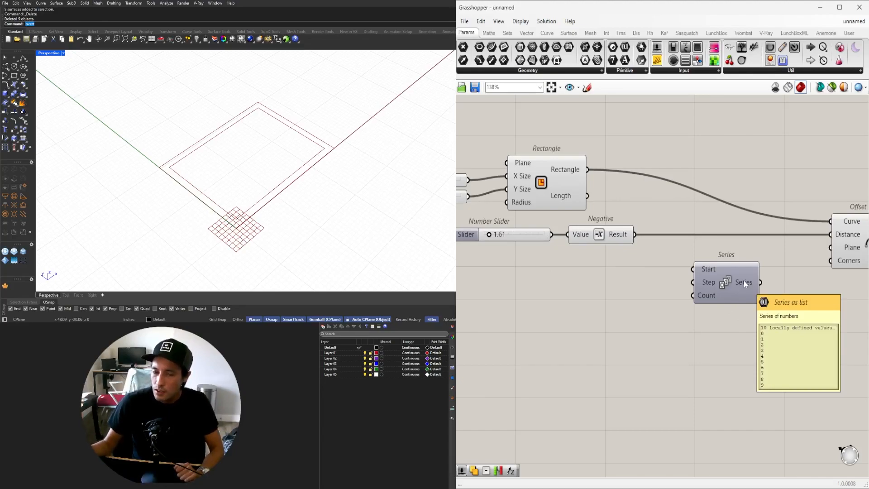
drag(726, 285, 728, 266)
click(615, 243)
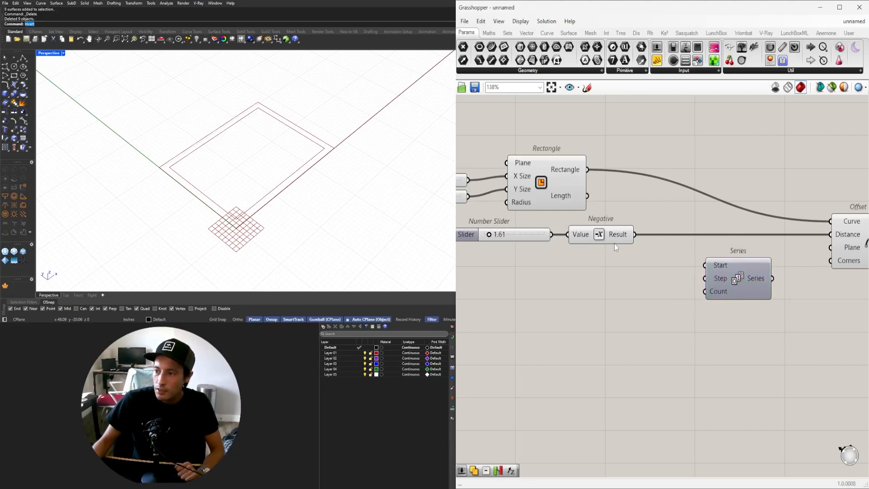
Set the offset distance slider to 2.00 and feed the Negative result into the Series component's Step input.
double_click(503, 239)
text(2)
key(Return)
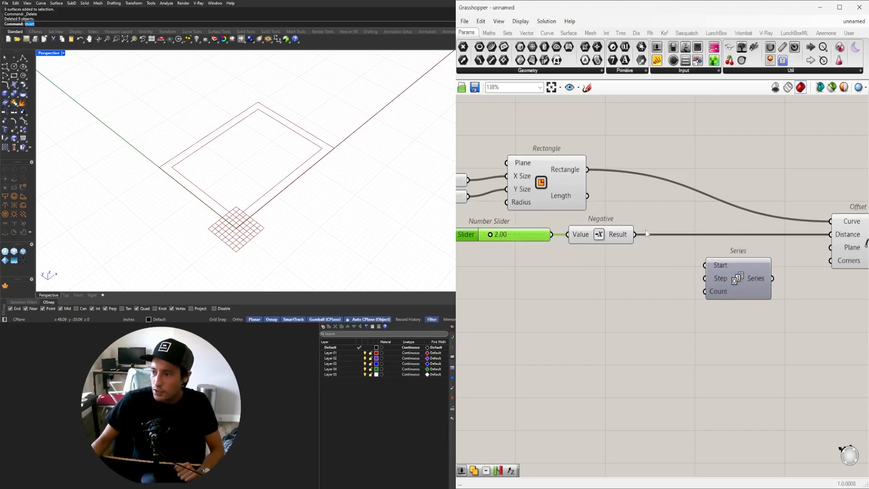
drag(648, 246, 713, 289)
key(ctrl+z)
drag(636, 236, 722, 279)
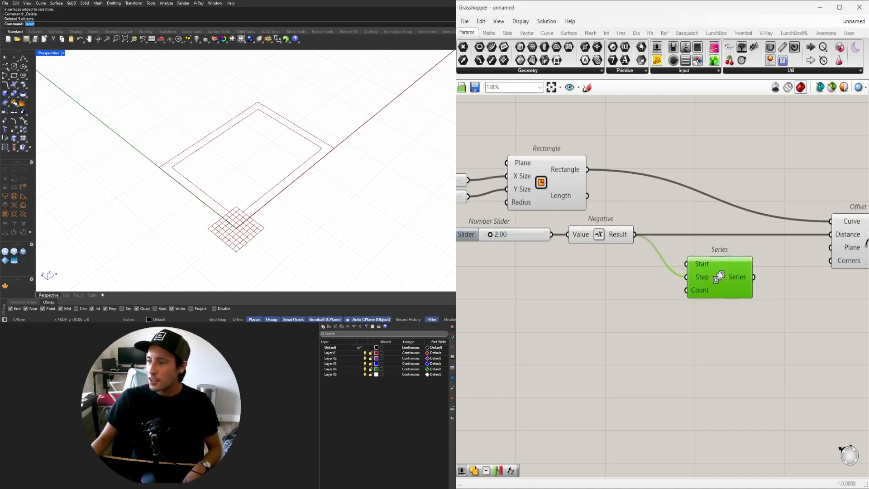
Add a number slider set to 5 and feed it into the Series component's Count input.
click(626, 298)
double_click(626, 298)
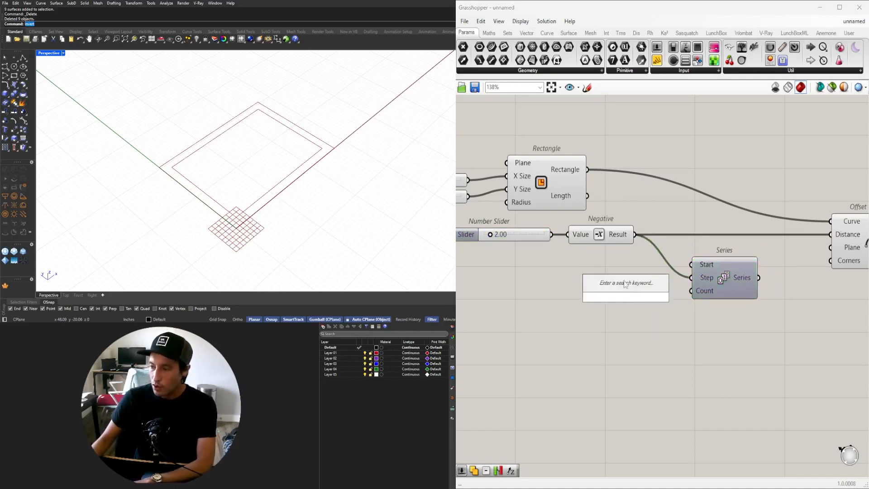
text(5)
key(Return)
drag(669, 300, 691, 291)
click(720, 292)
scroll(718, 295, down, 2)
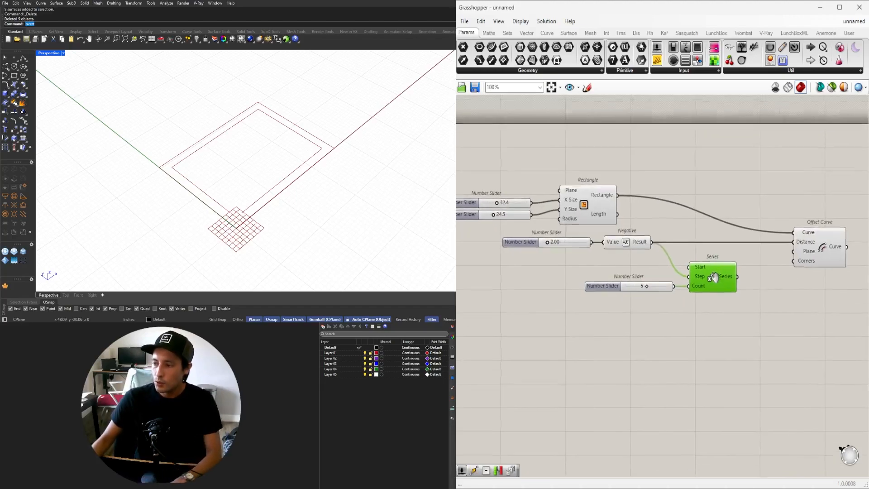
Add a Panel below the Offset Curve component, feed it the Series output and review the listed values.
right_drag(715, 279, 712, 268)
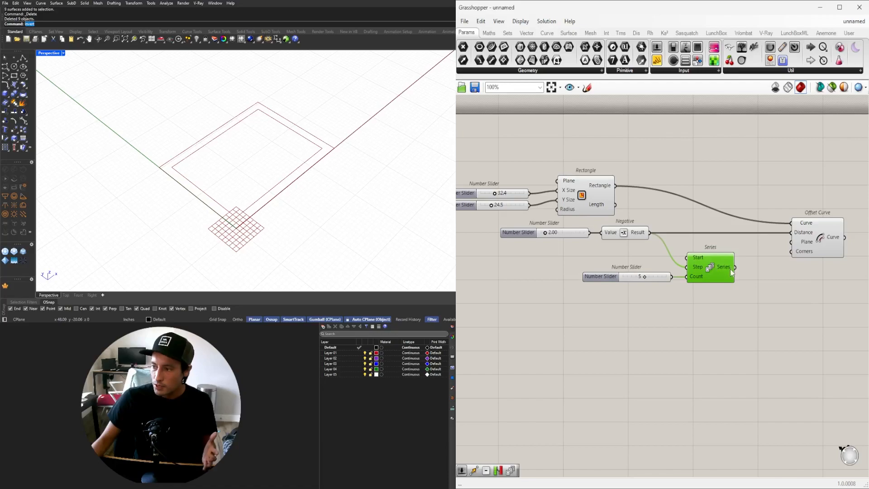
double_click(771, 289)
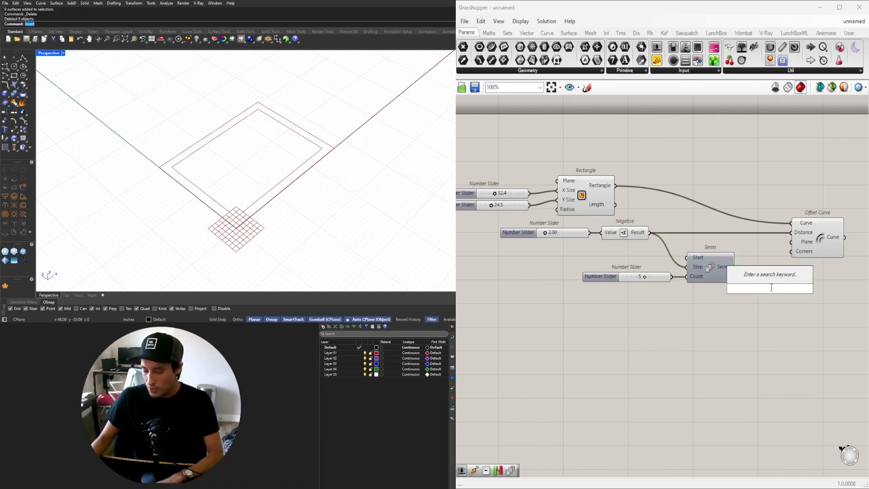
text(panel)
key(Return)
scroll(743, 277, up, 2)
click(791, 295)
right_drag(749, 267, 709, 254)
drag(707, 274, 708, 278)
drag(763, 299, 780, 351)
scroll(777, 339, down, 3)
scroll(670, 256, up, 3)
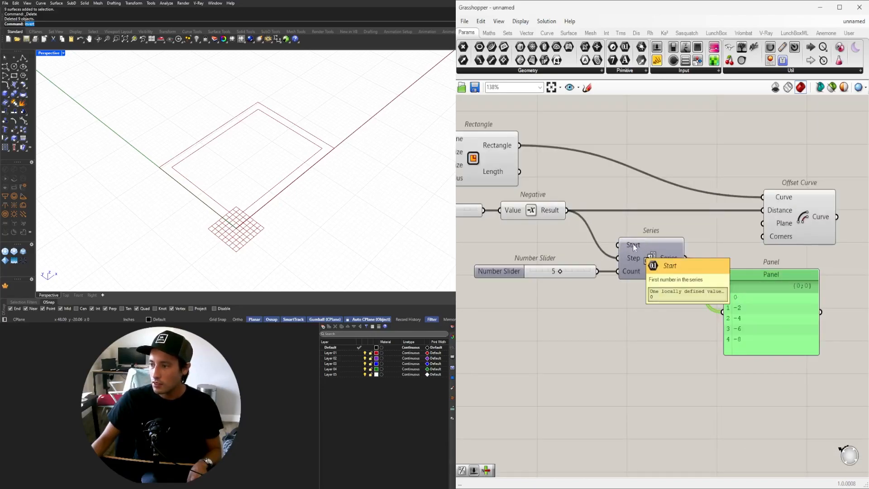
mouse_move(631, 257)
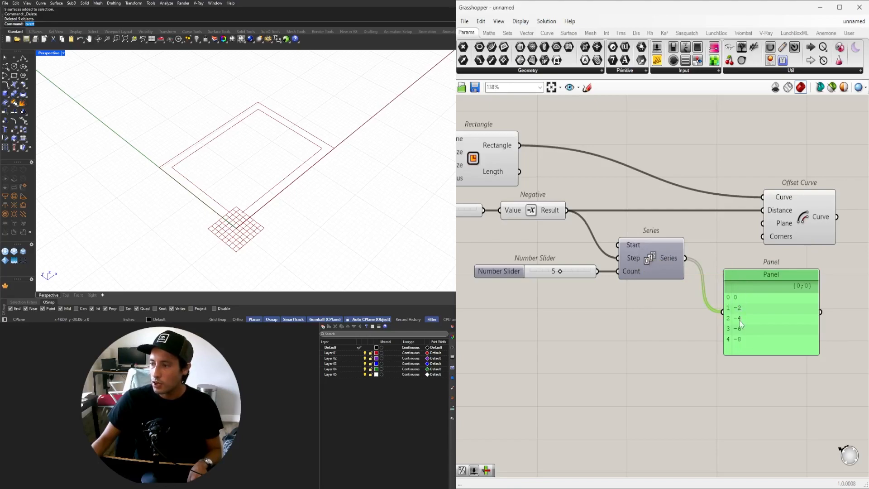
Set the Series count slider to 6 and make the panel taller to fit the list.
click(590, 273)
scroll(564, 273, up, 3)
drag(560, 273, 565, 274)
scroll(565, 273, down, 3)
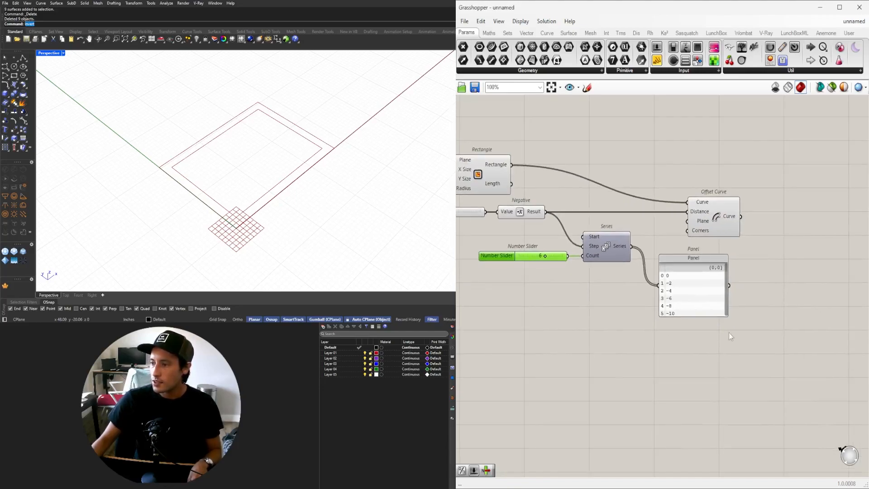
drag(703, 316, 703, 344)
Feed the Series output into Offset Curve's Distance input in place of the Negative result, and lower the count slider to 5.
drag(633, 247, 693, 214)
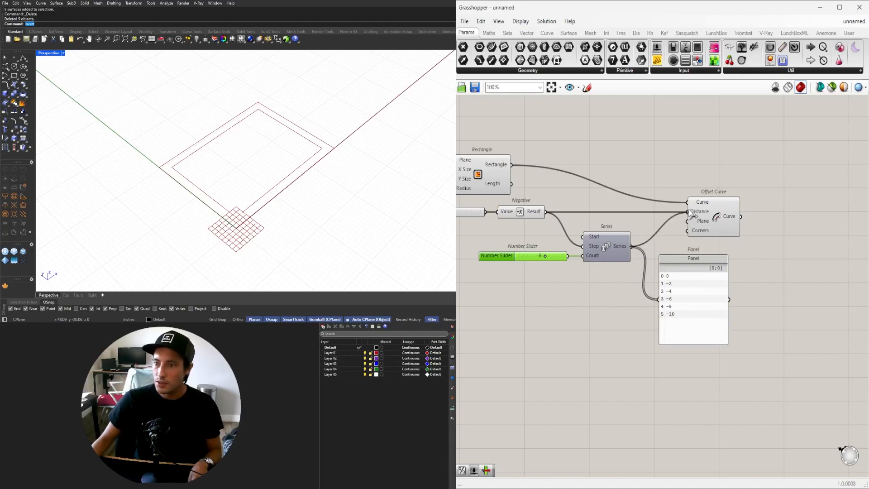
scroll(543, 256, up, 6)
mouse_move(552, 255)
mouse_down()
mouse_move(497, 256)
mouse_move(577, 256)
mouse_move(541, 256)
mouse_up()
scroll(566, 266, down, 5)
scroll(588, 269, up, 3)
mouse_move(641, 296)
mouse_down()
mouse_move(600, 296)
mouse_move(639, 296)
mouse_up()
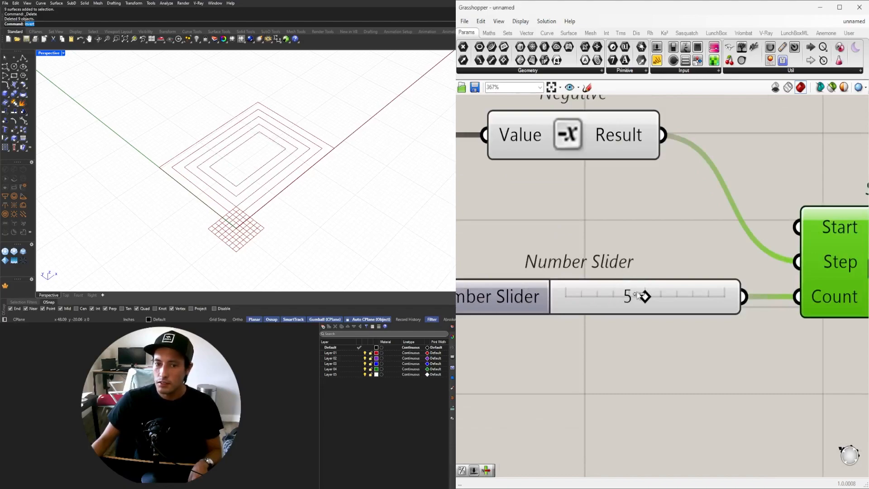
Set the Series count slider to 4 and the offset distance slider to 2.49.
scroll(612, 217, down, 3)
scroll(658, 241, up, 5)
drag(658, 241, 647, 244)
scroll(654, 251, down, 3)
scroll(691, 341, up, 3)
drag(705, 343, 683, 341)
scroll(684, 341, down, 3)
scroll(587, 270, up, 3)
drag(586, 270, 597, 273)
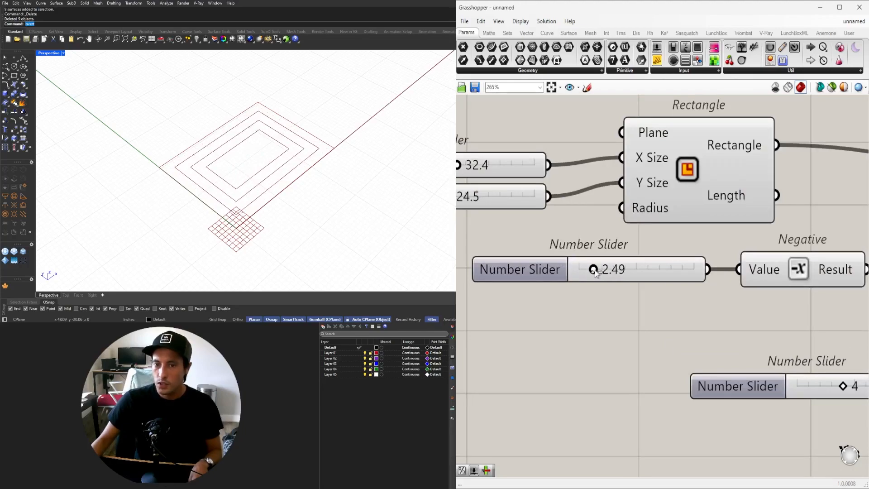
Reposition the panel under the Offset Curve component and select that component to examine its nested rectangles in the Perspective view.
scroll(597, 273, down, 3)
right_drag(721, 300, 663, 288)
drag(662, 312, 677, 305)
click(672, 261)
right_drag(255, 180, 316, 170)
scroll(260, 165, down, 4)
right_drag(260, 165, 285, 177)
scroll(235, 204, up, 2)
scroll(226, 206, up, 2)
right_drag(226, 213, 343, 157)
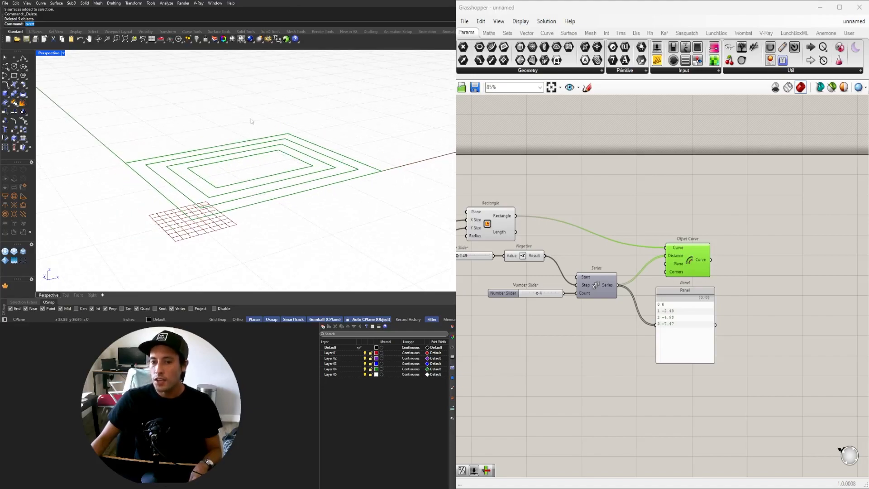
Add an Extrude component to the right of Offset Curve and feed the offset curves into its Base input.
mouse_move(272, 171)
right_down()
mouse_move(280, 180)
mouse_move(274, 176)
right_up()
click(566, 195)
right_drag(362, 176, 333, 198)
scroll(589, 235, down, 2)
click(656, 248)
click(770, 267)
scroll(704, 258, up, 2)
double_click(704, 255)
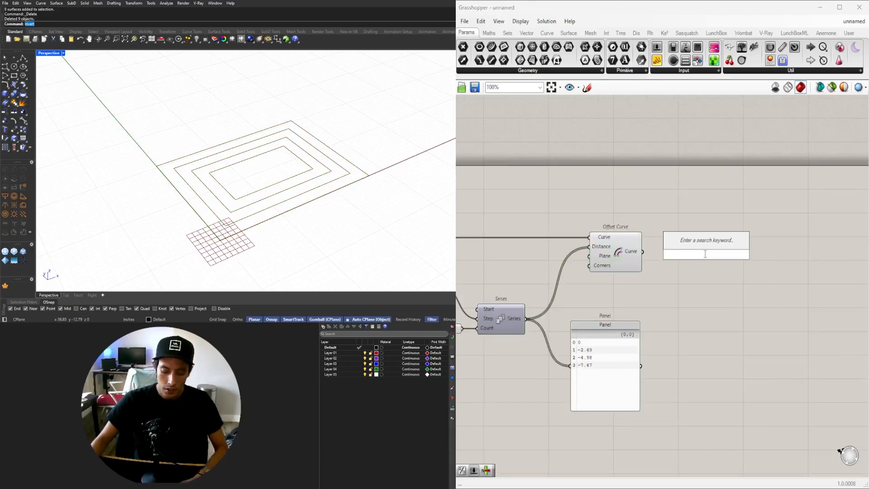
text(extrude)
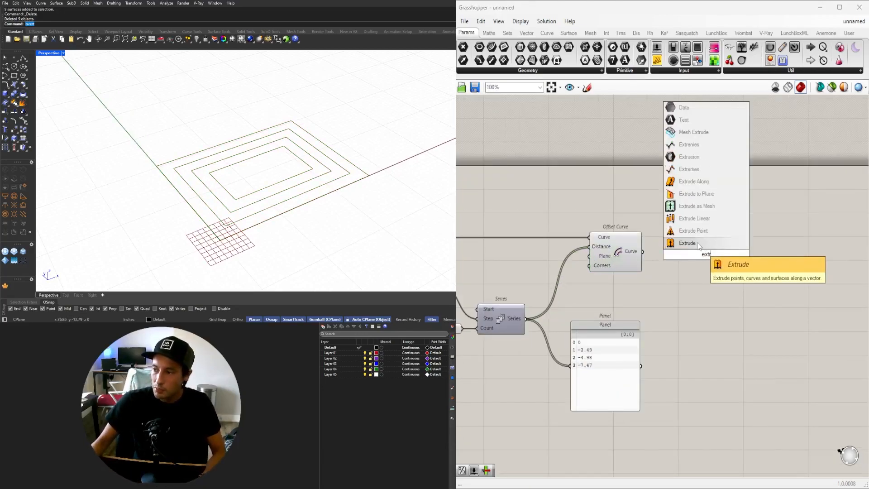
key(Return)
drag(658, 256, 761, 242)
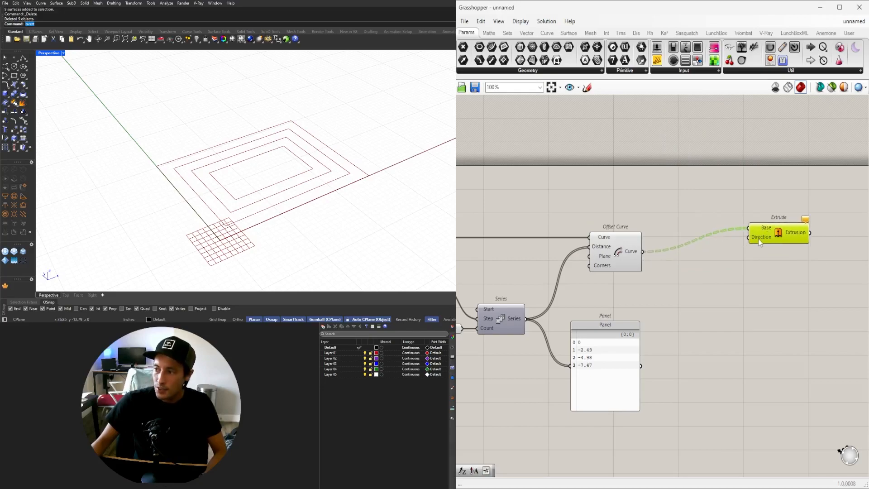
Add a Unit Z component above Offset Curve and feed its vector into Extrude's Direction input.
double_click(669, 211)
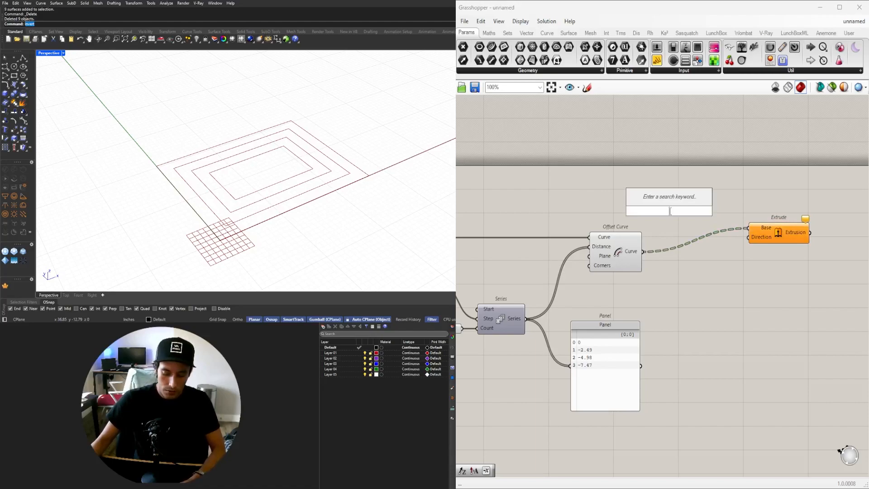
text(z)
click(665, 199)
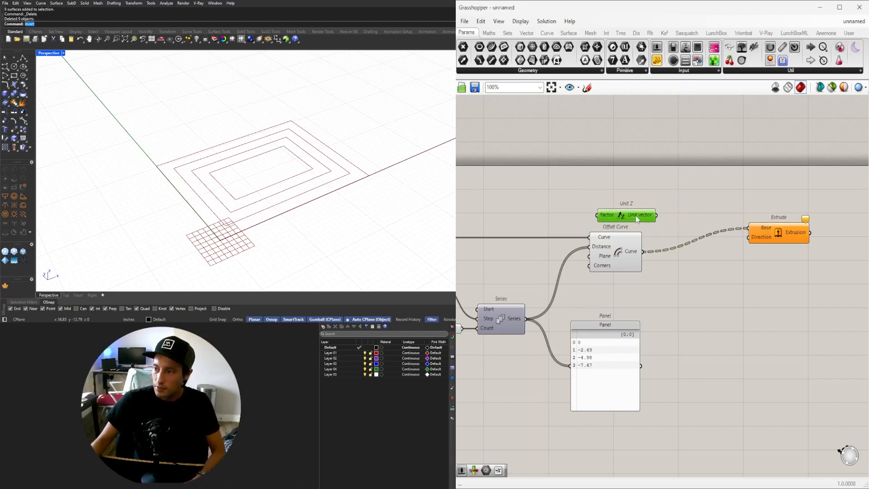
drag(649, 213, 743, 213)
Create a number slider set to 1.50 and feed it into Unit Z's Factor input.
right_drag(640, 214, 718, 226)
double_click(614, 219)
text(1.5)
key(Return)
scroll(629, 224, up, 2)
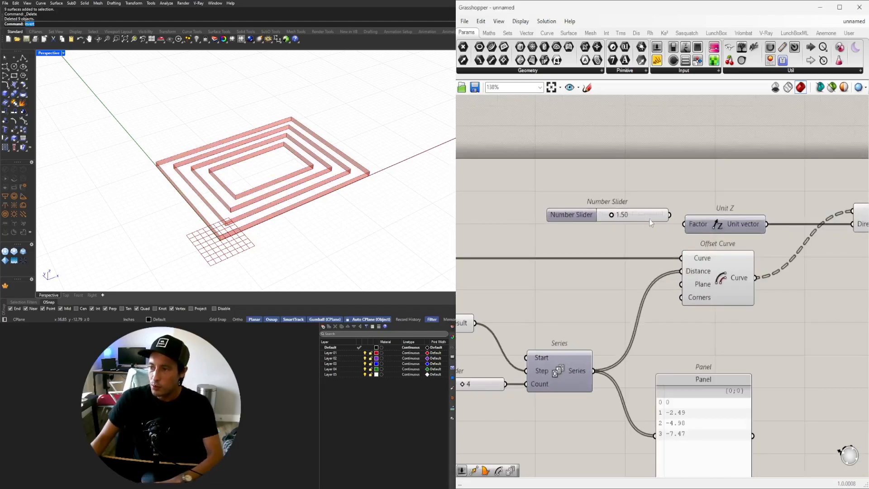
drag(653, 220, 690, 223)
Select the Extrude component and examine its extruded rectangles from several angles in the Perspective view.
scroll(669, 228, up, 2)
scroll(631, 225, down, 4)
right_drag(630, 225, 503, 229)
click(680, 228)
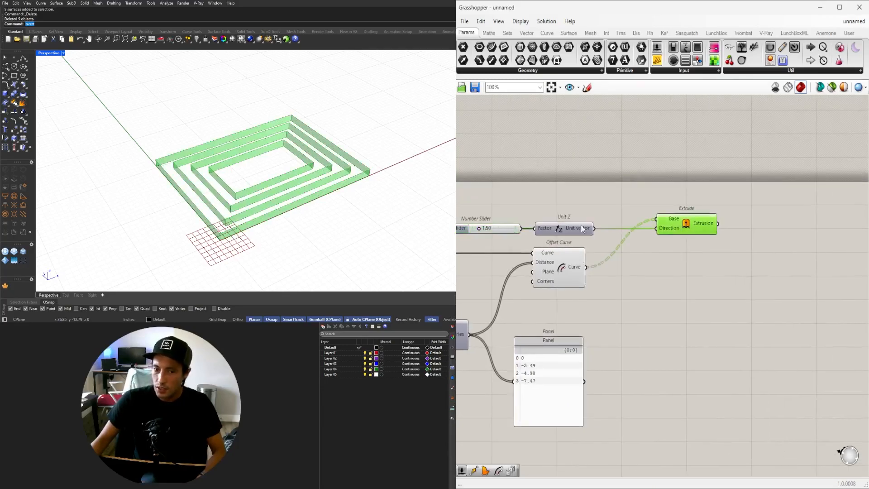
right_drag(251, 213, 217, 202)
scroll(208, 218, up, 3)
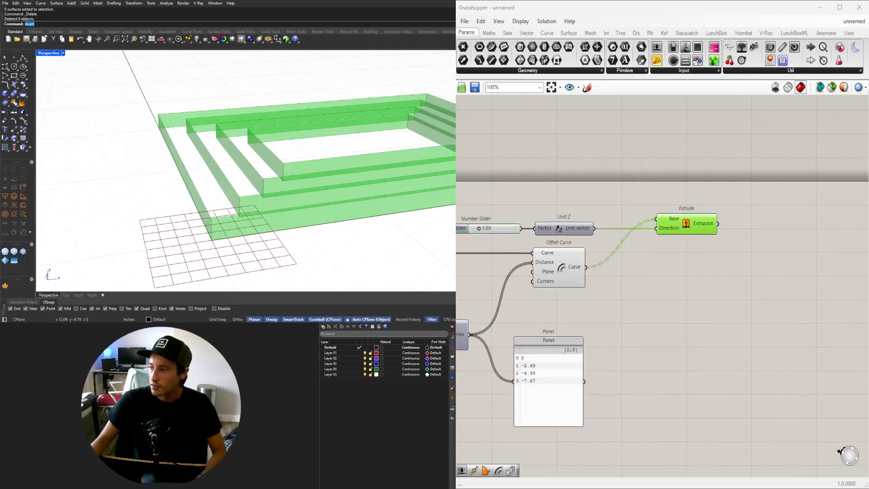
right_drag(218, 172, 220, 217)
scroll(747, 320, down, 2)
click(741, 328)
mouse_move(754, 277)
right_down()
mouse_move(762, 266)
mouse_move(752, 265)
right_up()
scroll(259, 172, down, 4)
right_drag(260, 171, 242, 161)
scroll(229, 214, up, 3)
right_drag(235, 223, 175, 192)
Turn off the Extrude component's preview and select Offset Curve to highlight its flat rectangles.
drag(774, 253, 687, 224)
right_drag(690, 222, 691, 271)
middle_click(699, 253)
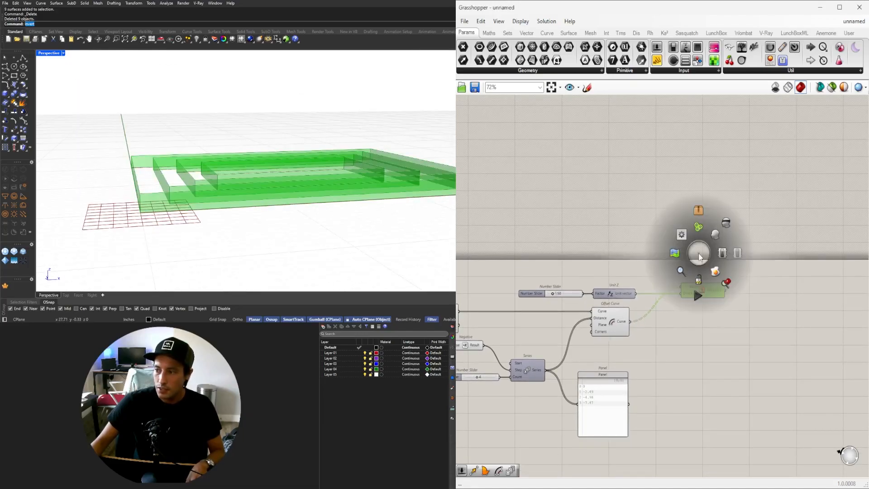
click(725, 226)
click(601, 326)
right_drag(186, 169, 263, 220)
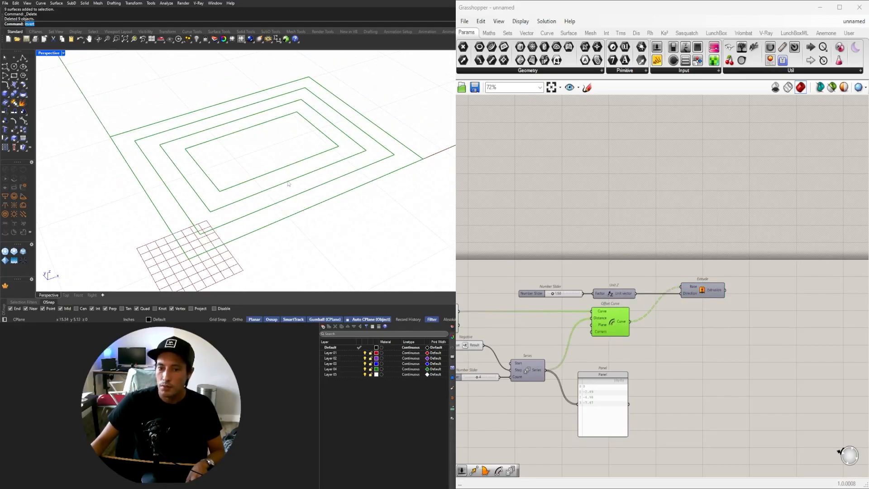
Add a List Item component to the right of Extrude and feed the offset curves into its List input.
right_drag(623, 339, 603, 298)
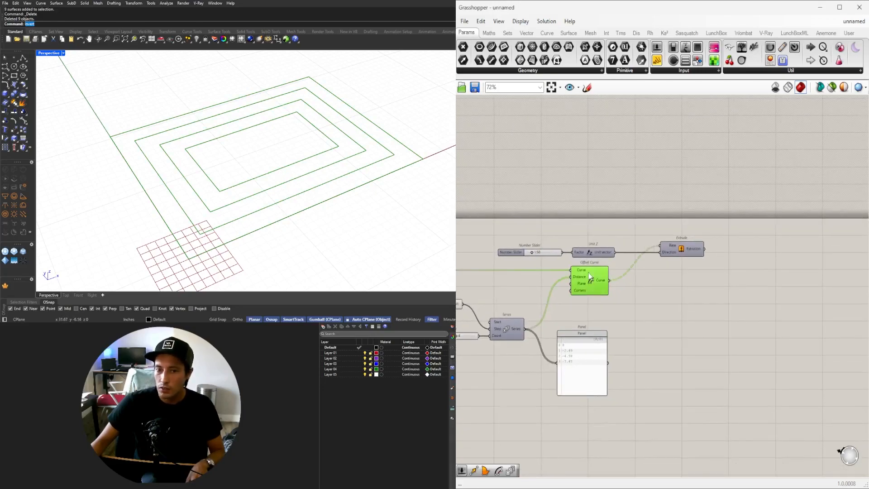
scroll(602, 298, up, 2)
double_click(716, 302)
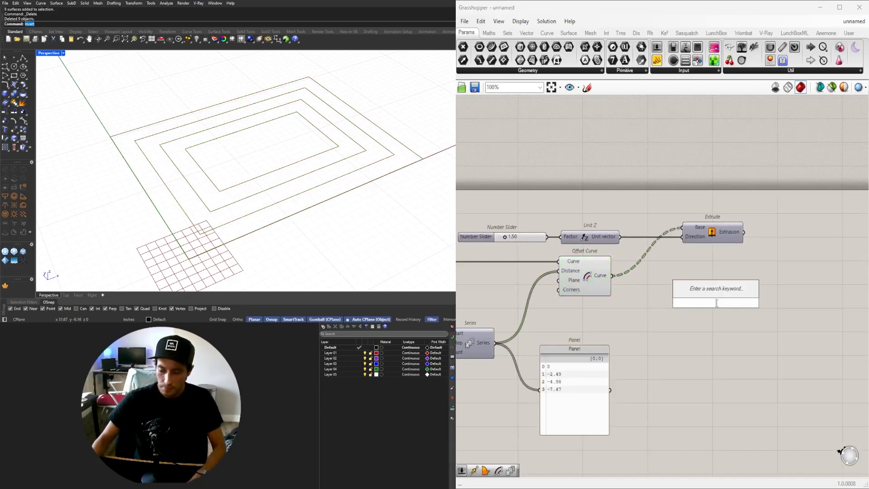
text(item)
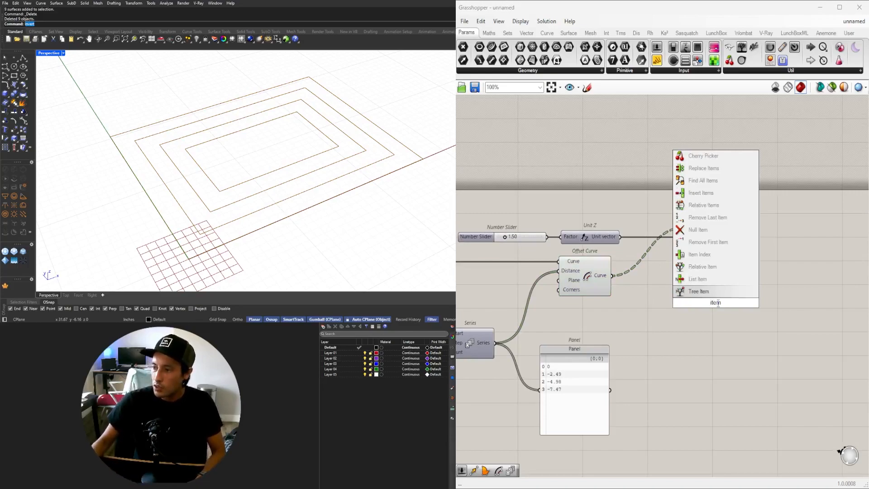
click(702, 279)
drag(613, 275, 695, 294)
right_drag(721, 326, 572, 315)
drag(566, 291, 716, 274)
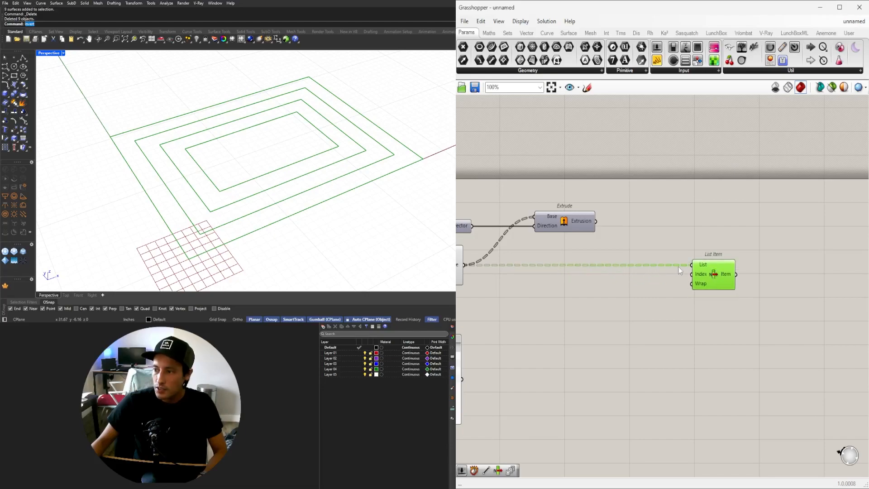
Flatten the List Item's List input and add a +1 output to the component.
right_click(705, 270)
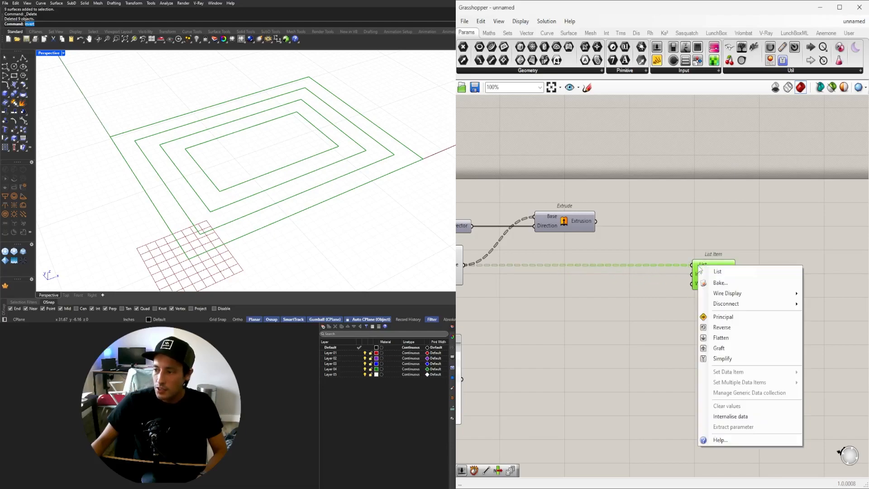
click(720, 338)
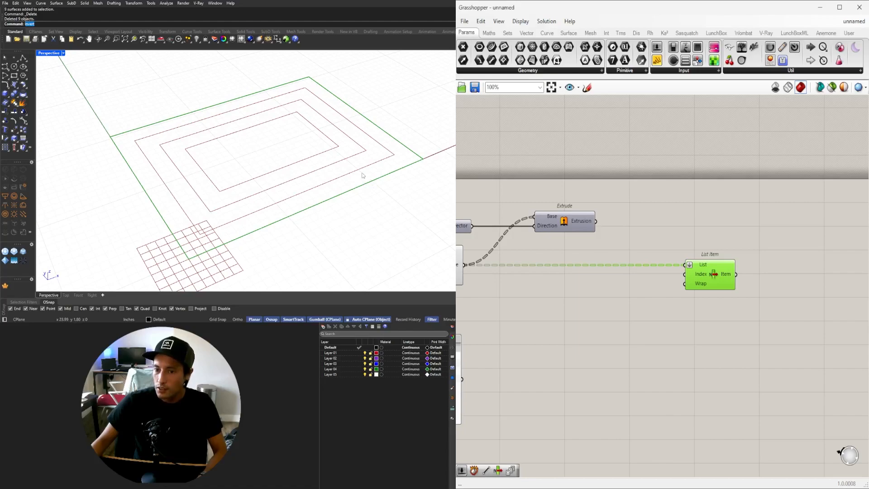
scroll(723, 282, up, 5)
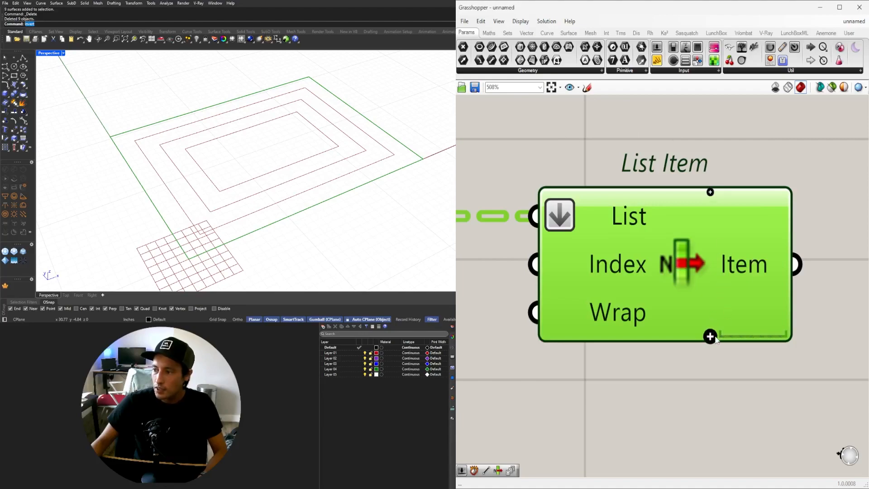
scroll(726, 306, up, 3)
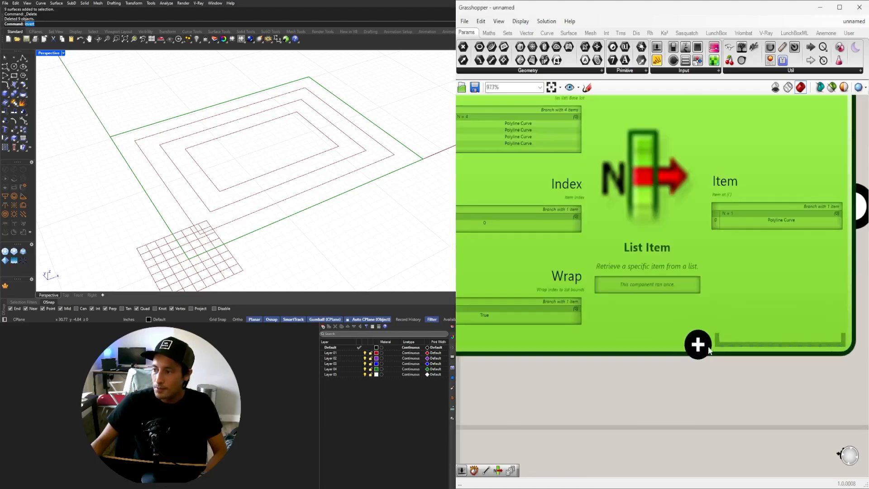
click(695, 345)
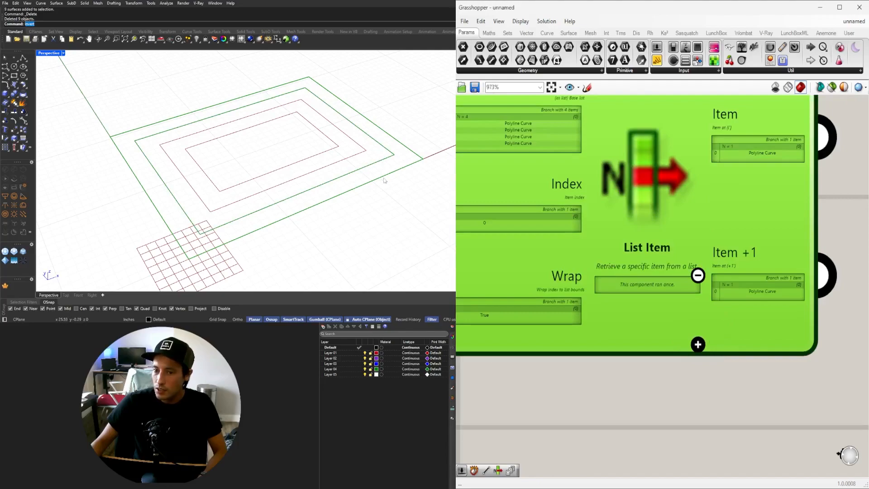
scroll(271, 174, down, 6)
scroll(788, 321, down, 4)
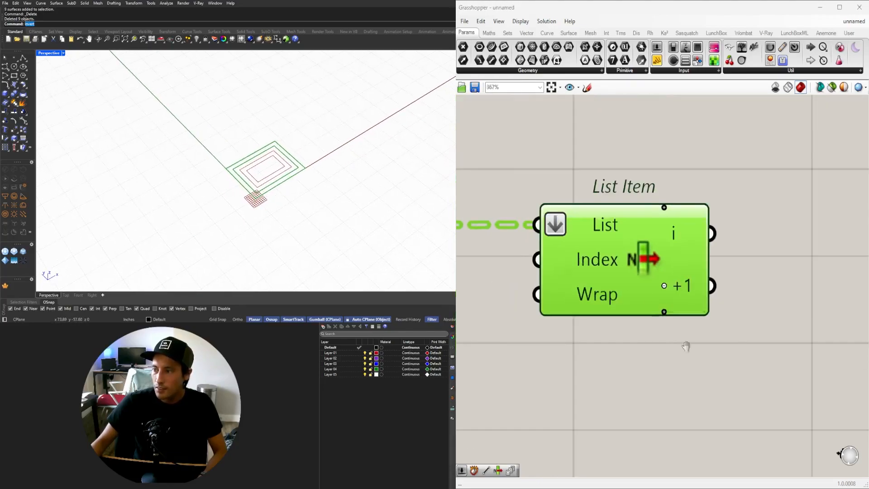
scroll(742, 371, down, 3)
Add a Boundary Surfaces component and feed both the i and +1 outputs of List Item into its Edges input.
double_click(708, 343)
text(b)
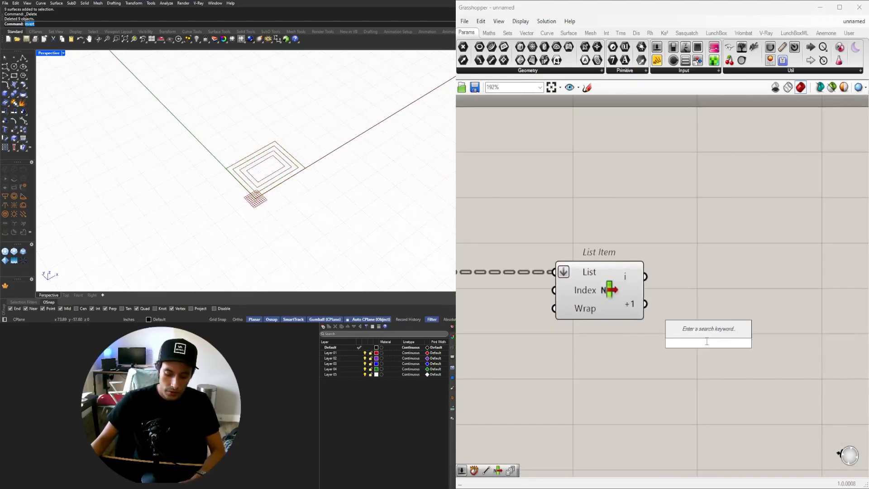
text(oundary)
key(Return)
drag(645, 276, 698, 285)
shift+drag(645, 304, 725, 288)
scroll(731, 302, down, 3)
click(627, 361)
right_drag(564, 354, 660, 322)
right_drag(807, 303, 735, 307)
drag(775, 290, 686, 250)
click(535, 292)
Create an integer number slider set to 2 below the curve wire and feed it into List Item's Index input.
right_drag(610, 288, 680, 282)
scroll(753, 257, up, 3)
mouse_move(737, 254)
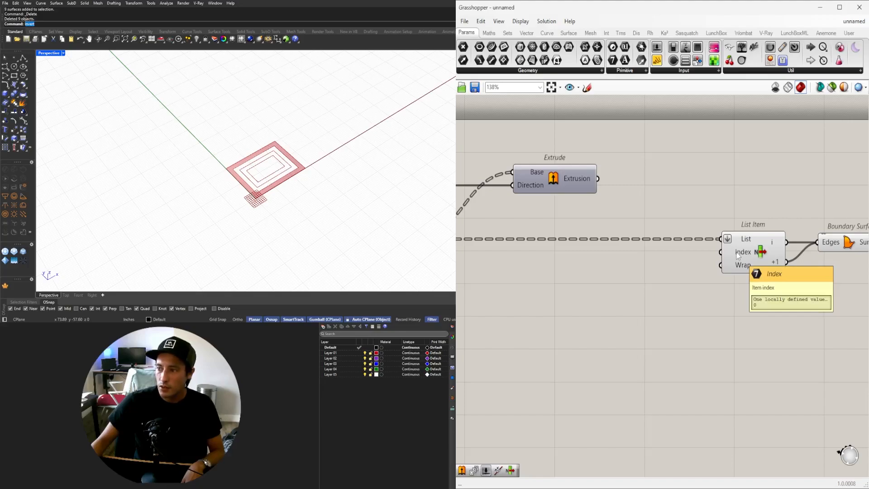
scroll(738, 256, down, 3)
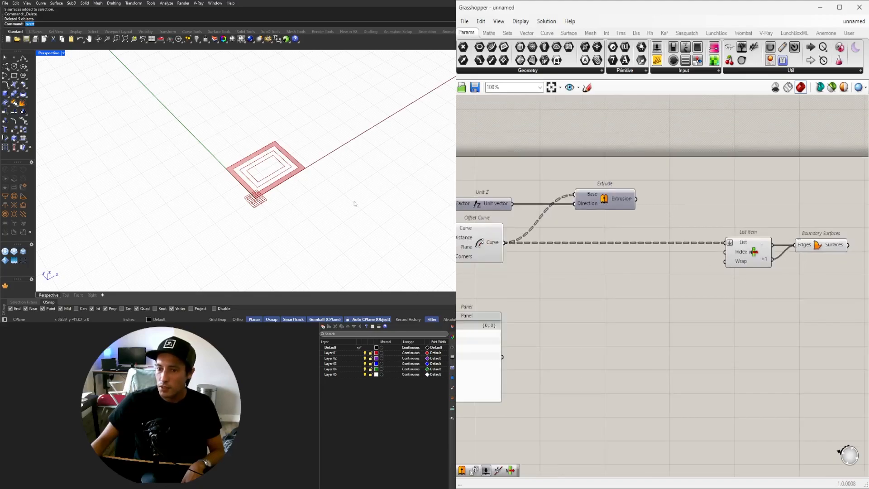
double_click(612, 277)
text(2)
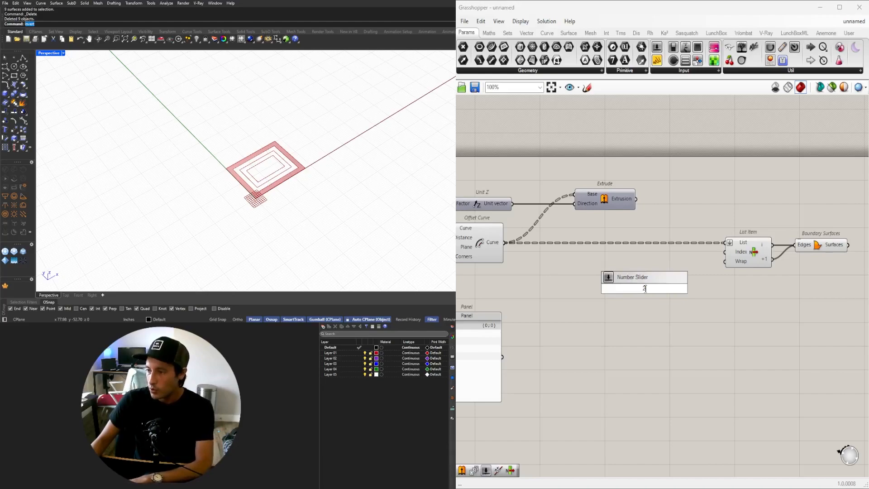
key(Return)
scroll(645, 288, up, 3)
drag(702, 287, 764, 232)
Set the List Item index slider to 0.
scroll(643, 286, up, 4)
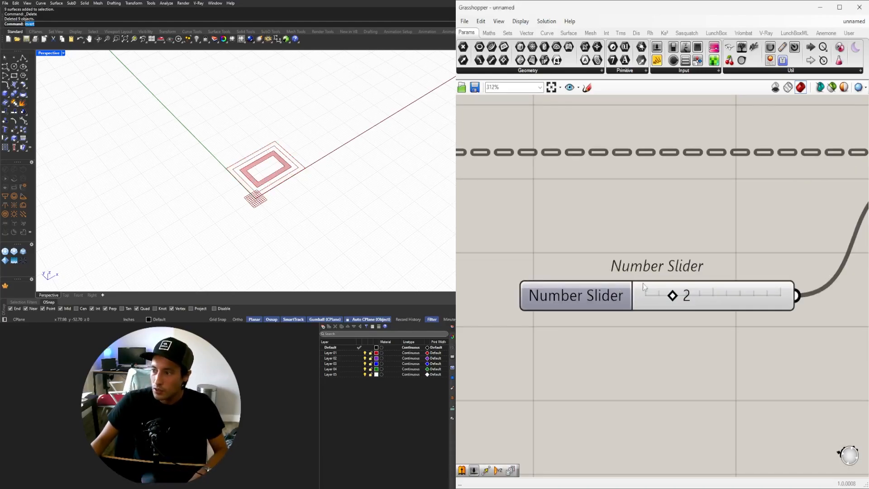
drag(666, 297, 646, 296)
scroll(676, 343, down, 5)
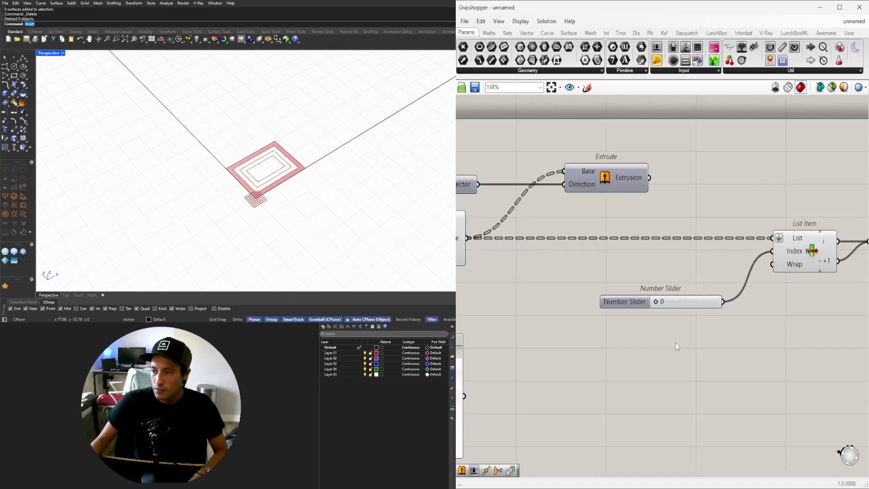
Select List Item and Boundary Surfaces in turn to examine which rectangles and surface the index picks.
scroll(663, 319, up, 2)
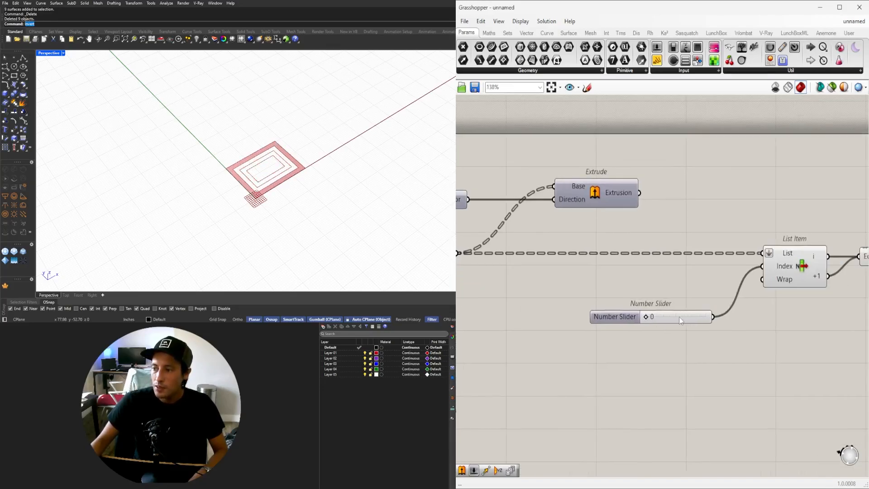
click(620, 319)
click(777, 263)
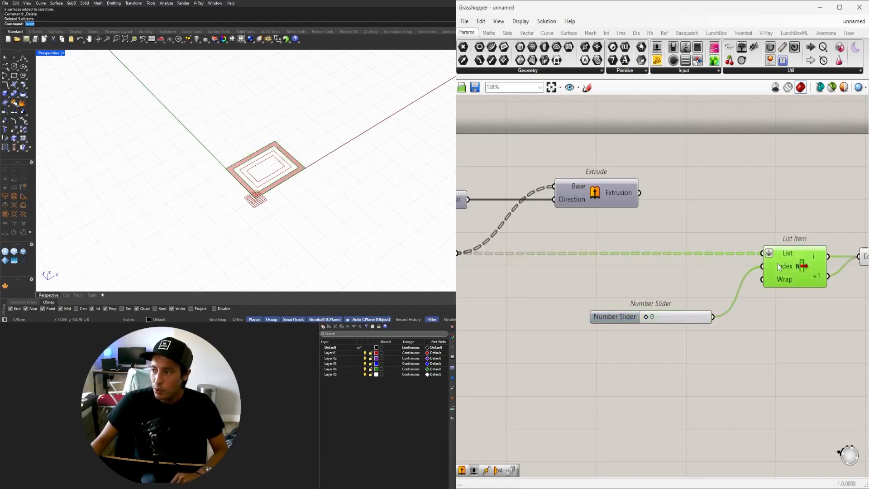
click(678, 273)
right_drag(840, 256, 673, 269)
click(711, 271)
right_drag(493, 342, 658, 311)
scroll(664, 313, down, 2)
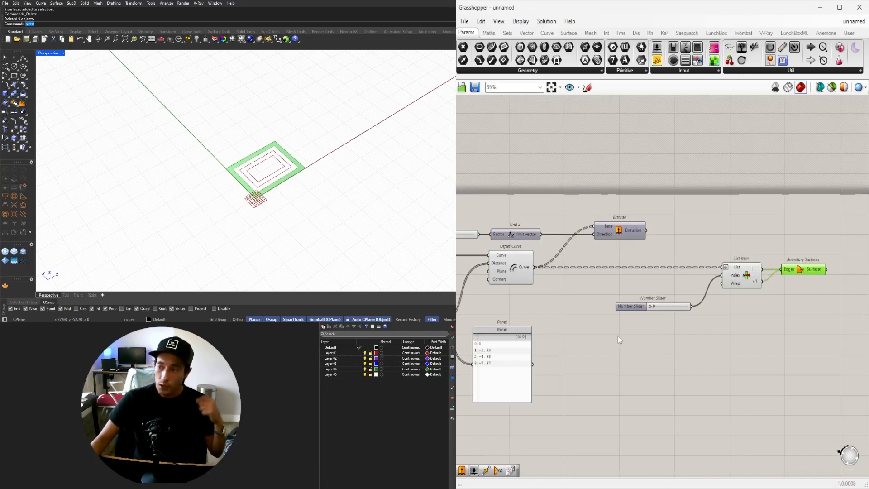
Reposition the index slider below the List Item component.
drag(632, 307, 601, 304)
click(743, 275)
right_drag(611, 308, 657, 300)
drag(656, 296, 695, 316)
Add a second Series component between Offset Curve and List Item, and move the index slider down below it.
right_drag(571, 337, 691, 331)
scroll(690, 331, down, 2)
scroll(747, 321, up, 2)
click(755, 319)
double_click(755, 319)
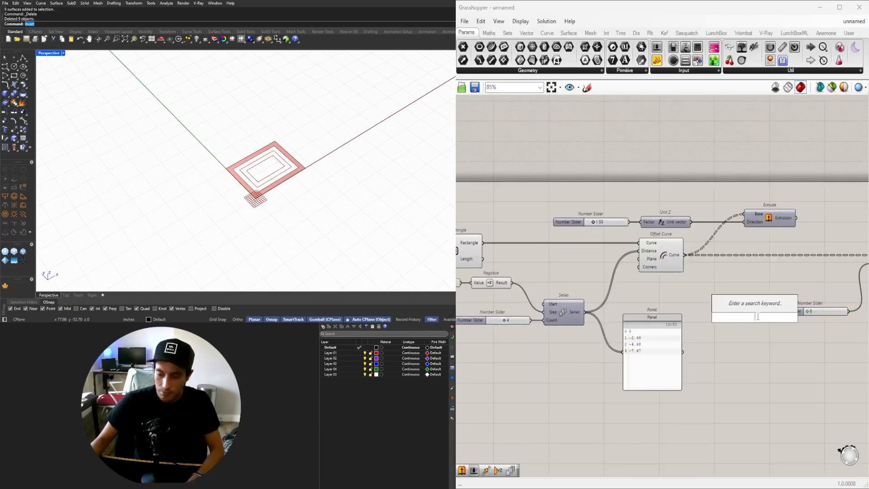
text(ser)
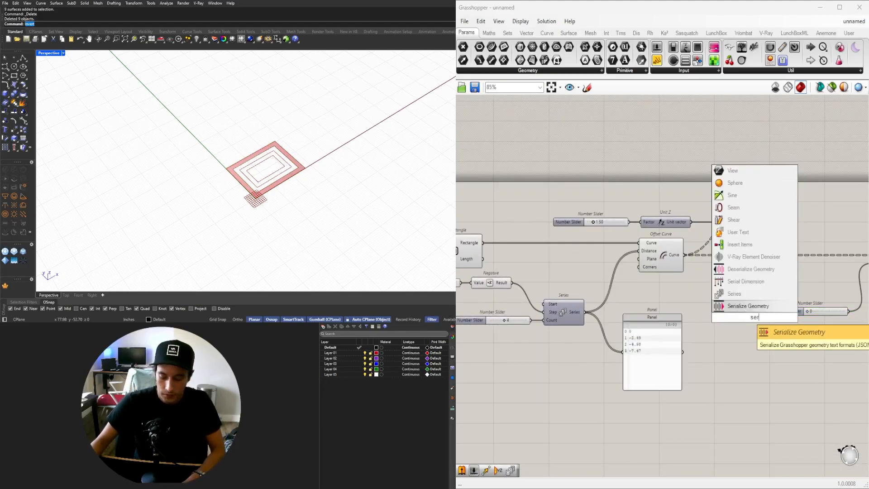
click(732, 294)
right_drag(758, 317, 642, 310)
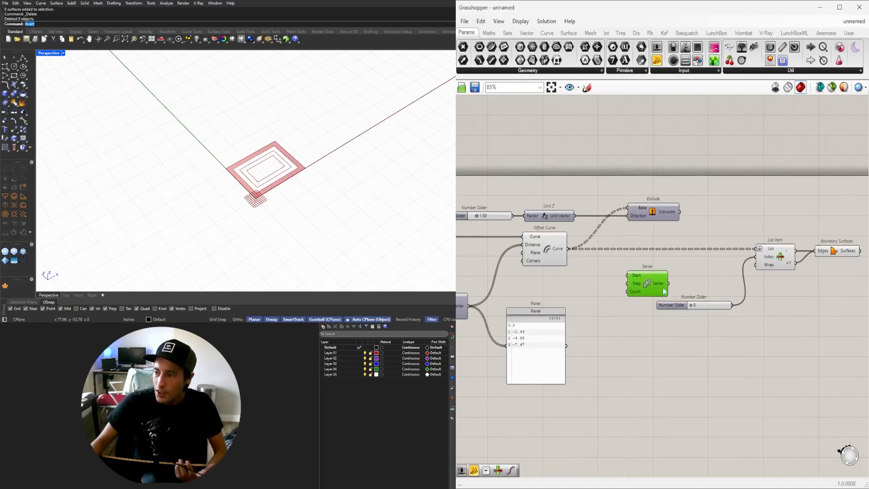
drag(678, 306, 681, 326)
click(640, 284)
Feed the existing count slider set to 4 into the new Series component's Count input.
scroll(643, 286, up, 3)
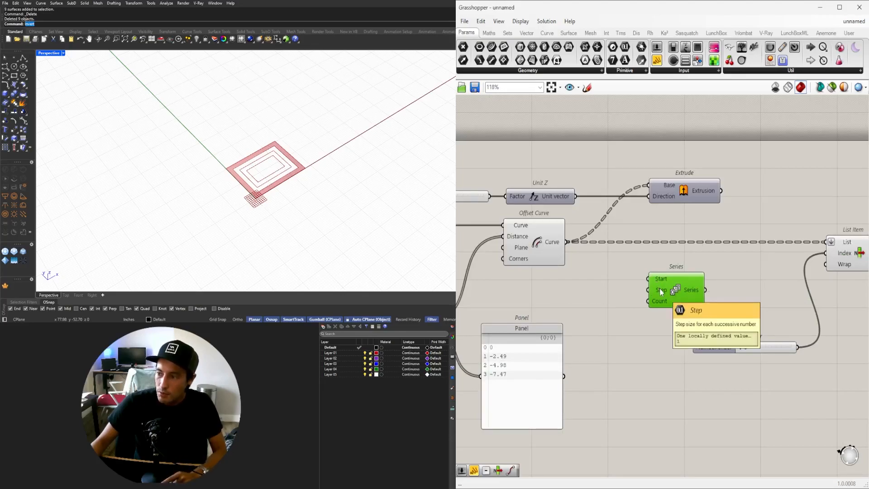
right_drag(616, 304, 756, 294)
scroll(754, 294, down, 2)
scroll(555, 317, up, 2)
click(557, 312)
right_drag(603, 316, 589, 317)
double_click(601, 342)
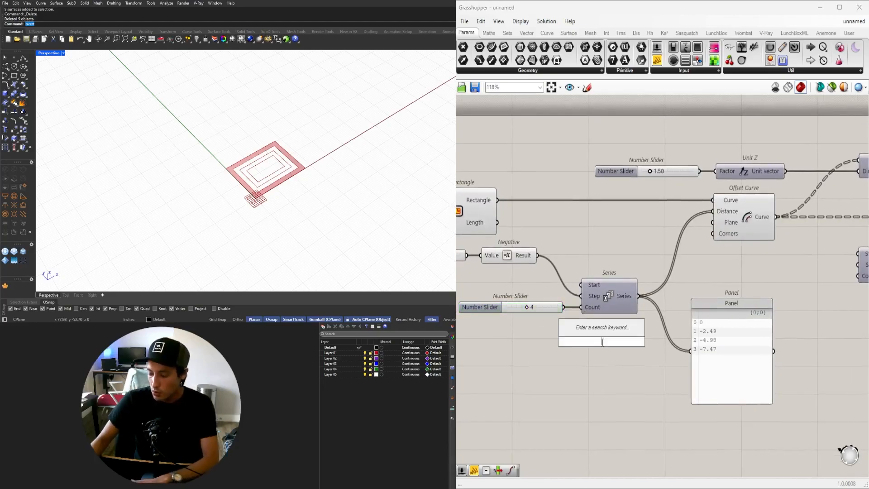
click(545, 333)
scroll(545, 333, down, 1)
right_drag(565, 319, 537, 319)
drag(534, 315, 784, 291)
Feed the new Series output into List Item's Index input in place of the index slider.
right_drag(776, 293, 677, 297)
click(696, 282)
right_drag(735, 285, 651, 287)
drag(648, 281, 749, 256)
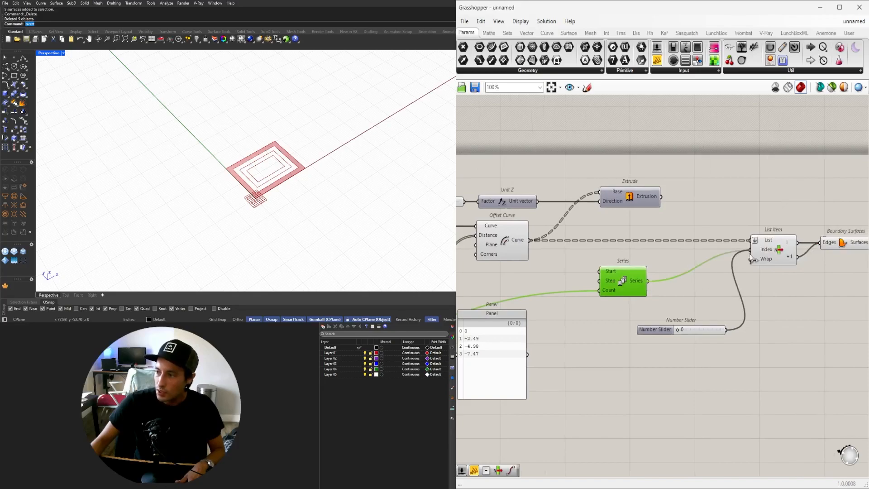
Graft the List Item component's Index input.
scroll(825, 244, up, 3)
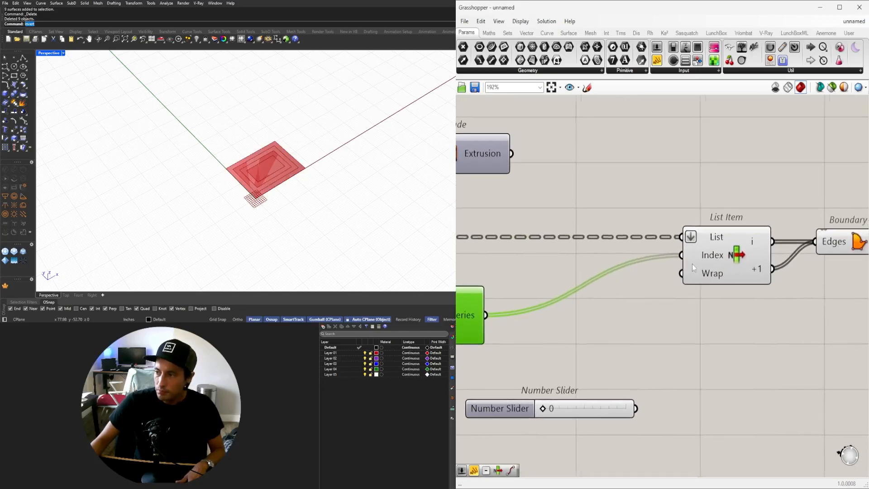
right_click(704, 260)
click(701, 330)
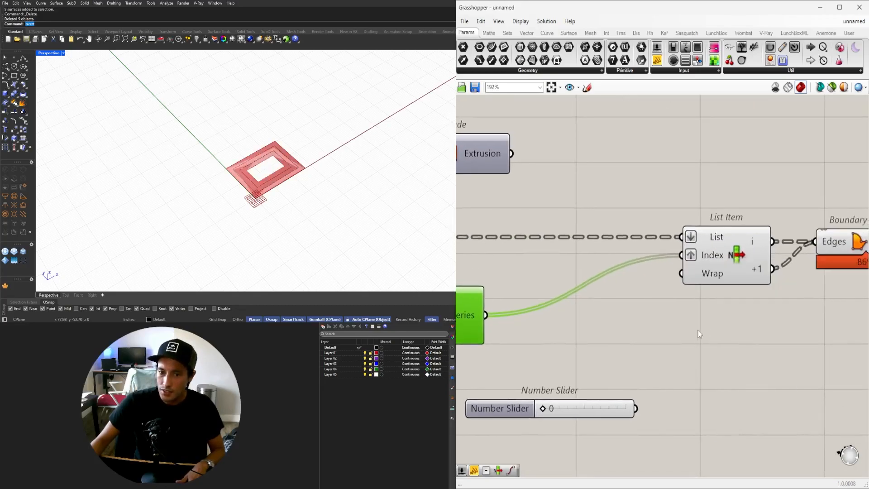
Examine the Boundary Surfaces error and the strips it produces, and check the Series feeding the List Item's Index input.
right_drag(734, 300, 575, 316)
click(709, 253)
scroll(253, 192, up, 9)
right_drag(711, 300, 748, 304)
drag(729, 258, 754, 259)
scroll(690, 289, down, 5)
right_drag(545, 353, 736, 340)
scroll(716, 319, up, 3)
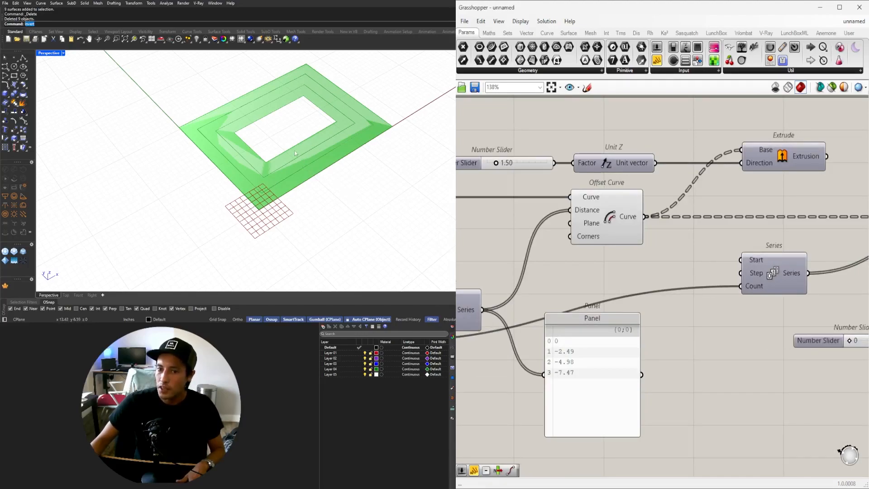
Add a Subtraction component below the first Series and feed the count slider set to 4 into its A input.
scroll(725, 247, down, 3)
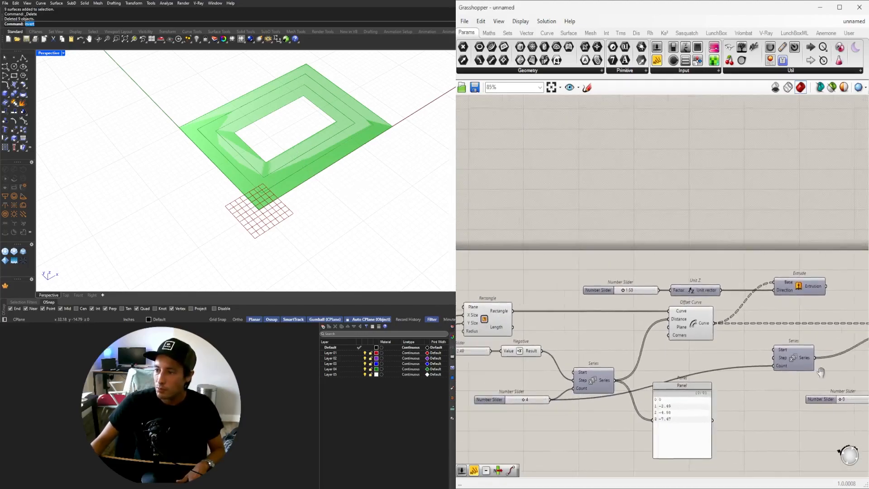
click(661, 388)
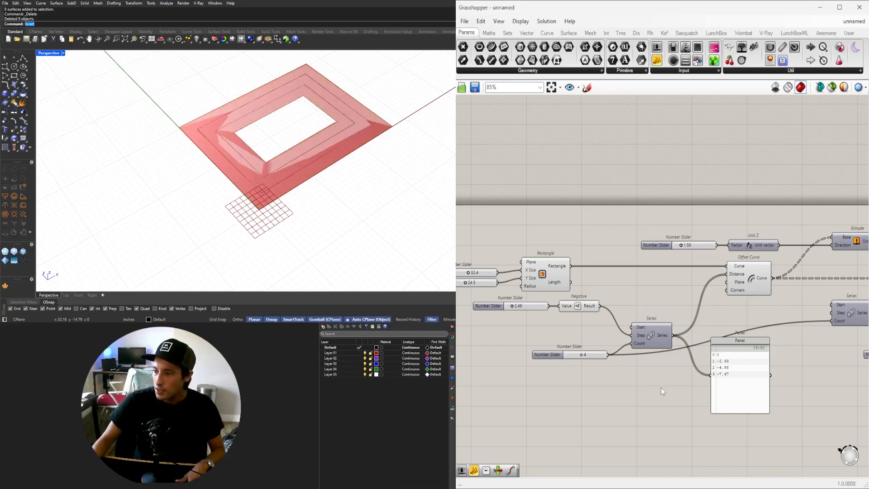
double_click(661, 387)
text(-)
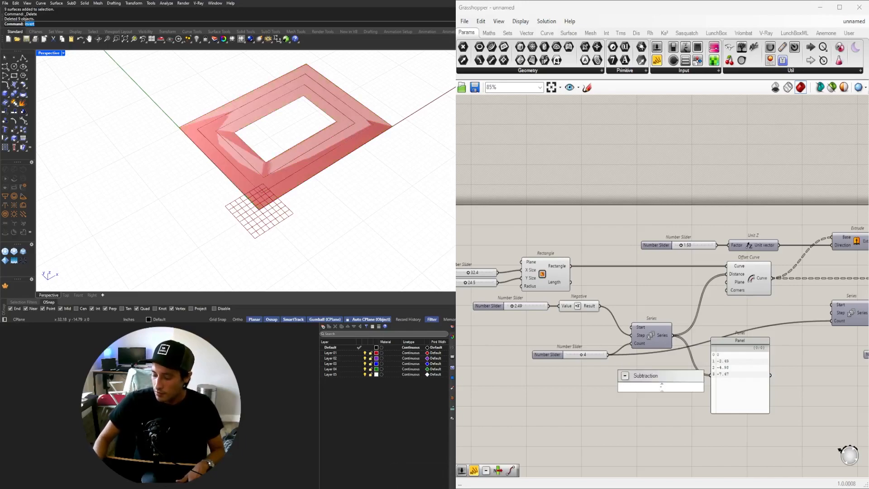
key(Return)
right_drag(624, 367, 577, 350)
drag(604, 368, 598, 363)
scroll(600, 366, up, 3)
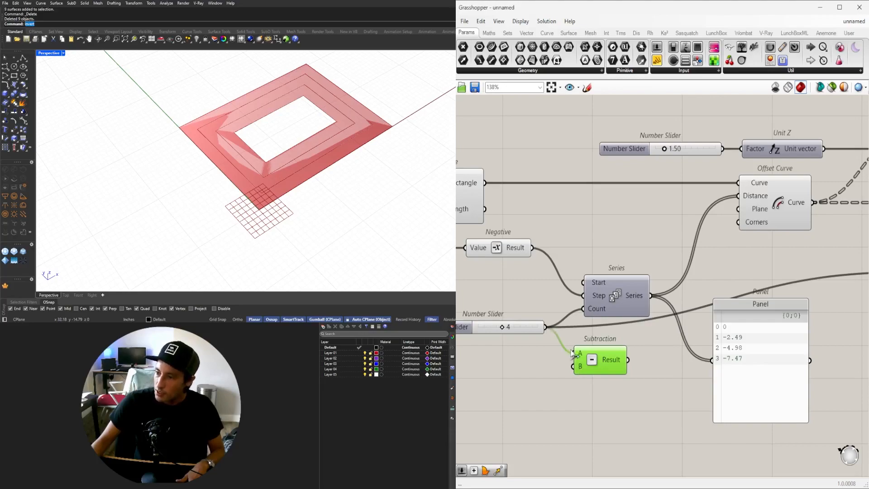
Feed the Subtraction result into the second Series' Count input, placing Subtraction beneath the first Series and lowering the second Series.
scroll(573, 354, down, 3)
drag(583, 360, 724, 306)
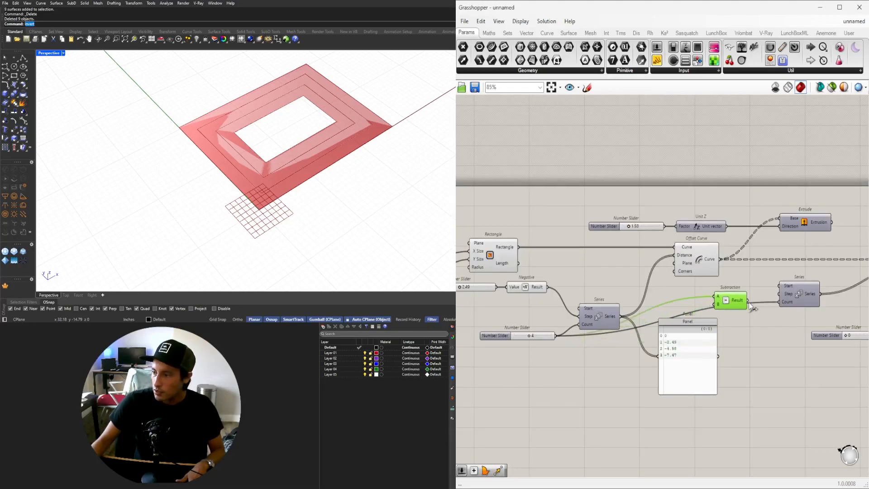
drag(782, 308, 596, 352)
right_drag(645, 409, 536, 405)
drag(691, 291, 660, 341)
Move the offset-values panel directly beneath Offset Curve and shrink it to fit its four rows.
drag(591, 322, 609, 287)
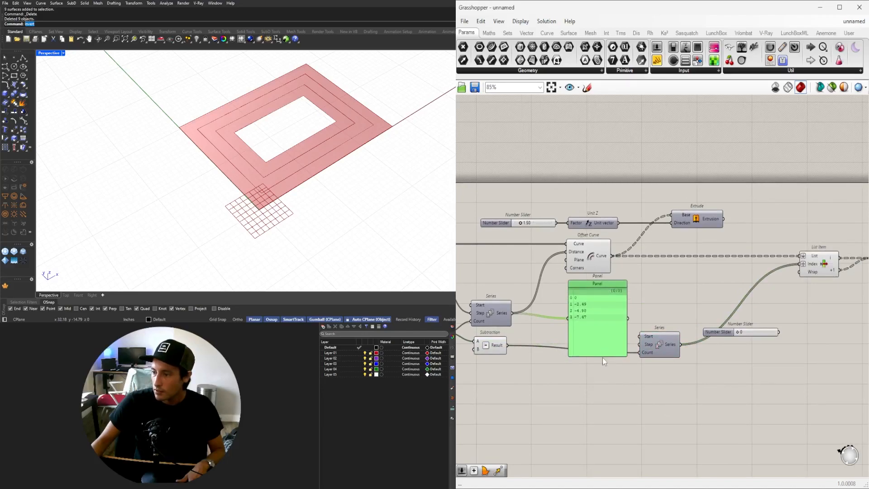
click(602, 357)
drag(598, 356, 599, 328)
drag(627, 290, 598, 291)
scroll(593, 283, up, 4)
click(591, 281)
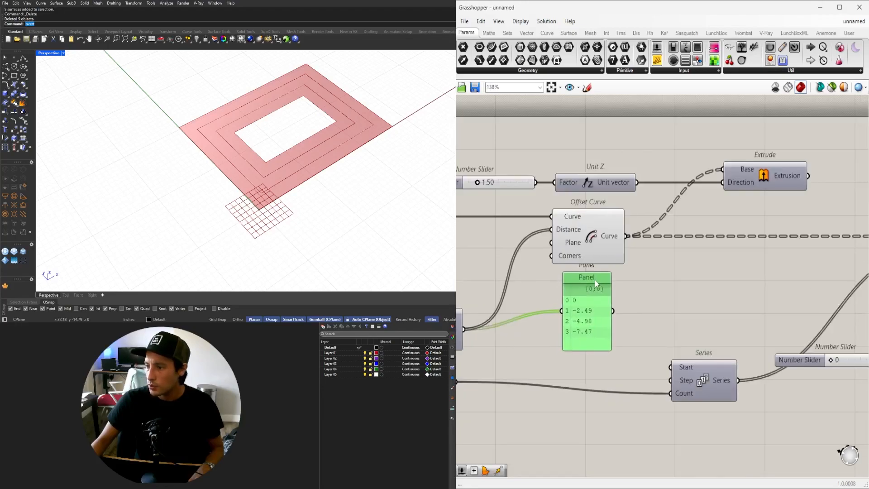
click(681, 319)
Tidy the definition by moving the second Series, List Item and Boundary Surfaces closer to Offset Curve.
scroll(681, 320, down, 2)
click(615, 355)
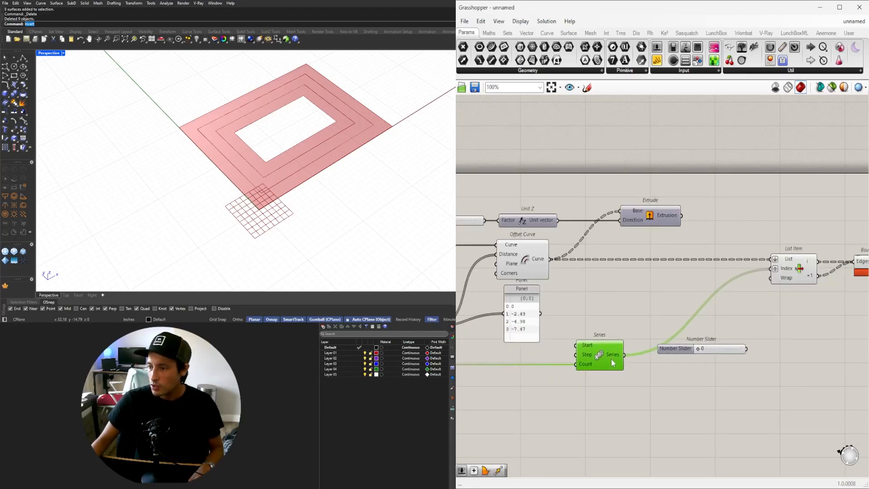
scroll(611, 360, down, 3)
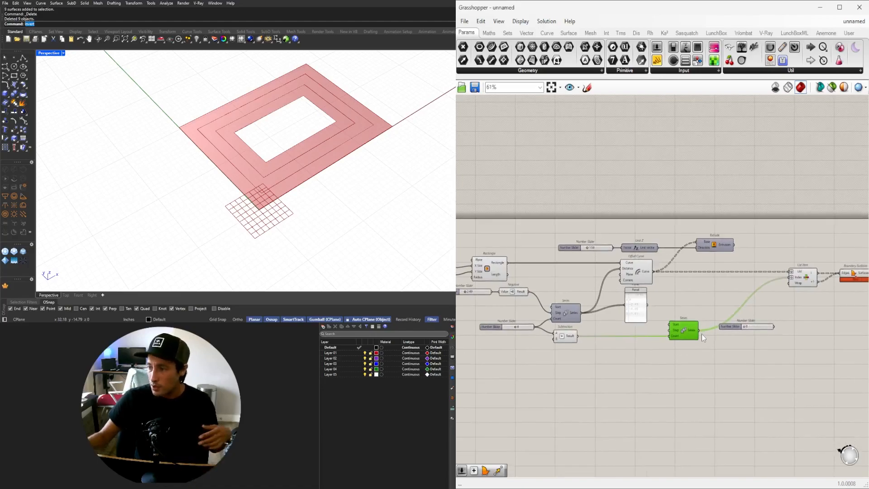
scroll(678, 352, up, 4)
drag(681, 311, 656, 311)
scroll(655, 311, down, 3)
right_drag(761, 315, 595, 336)
drag(742, 299, 544, 268)
scroll(651, 266, up, 1)
click(596, 301)
click(620, 266)
Move the Extrude component above Boundary Surfaces and enable its preview.
click(585, 235)
right_drag(530, 222, 580, 237)
drag(581, 240, 666, 240)
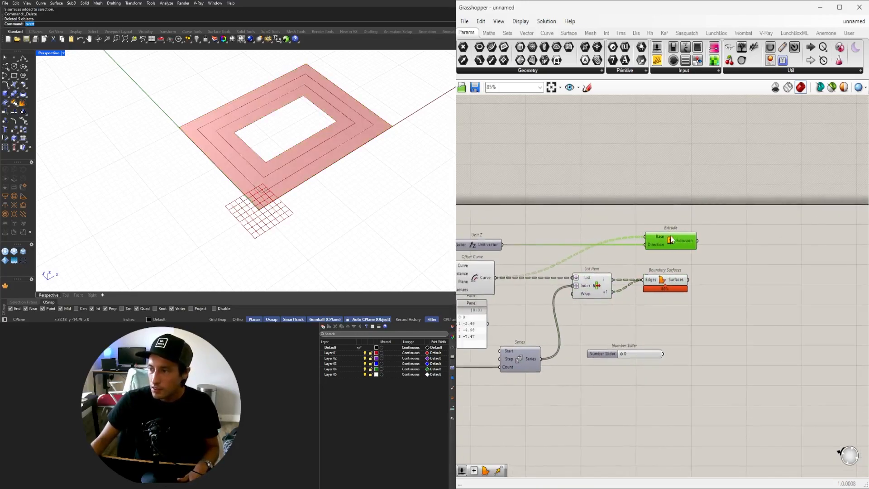
scroll(676, 239, up, 2)
drag(737, 257, 659, 218)
middle_click(659, 218)
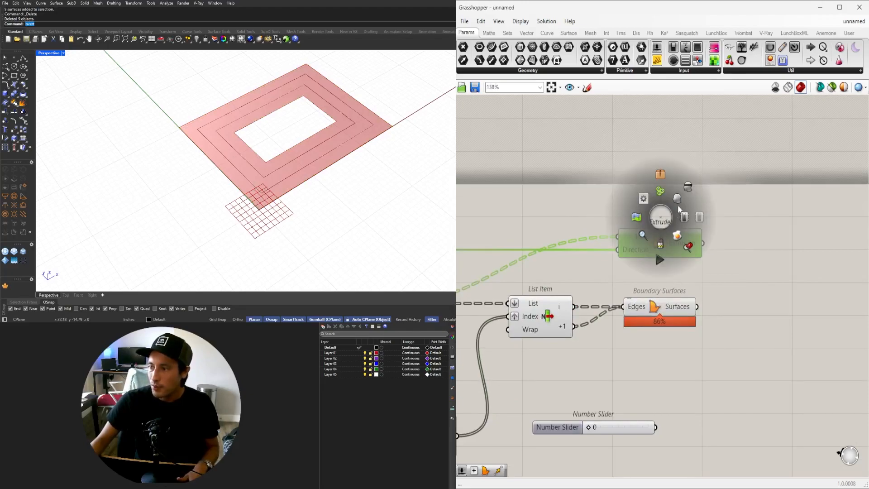
click(677, 196)
right_drag(351, 212, 347, 183)
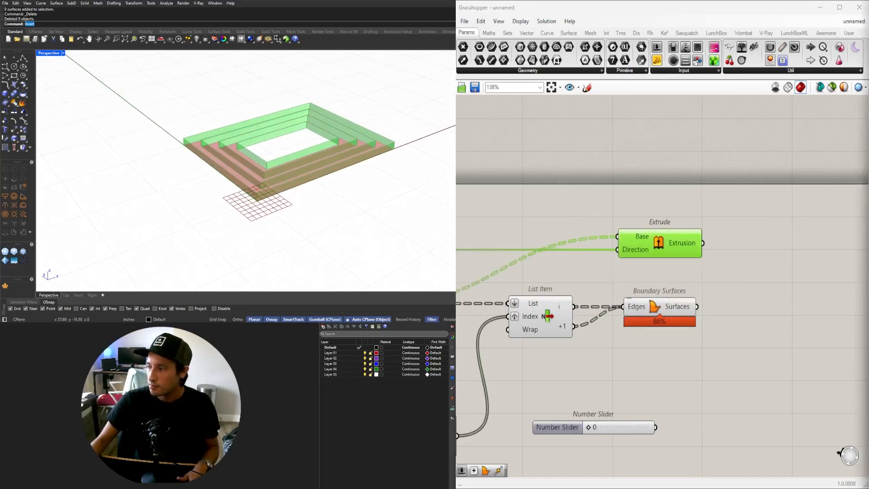
right_drag(299, 186, 434, 208)
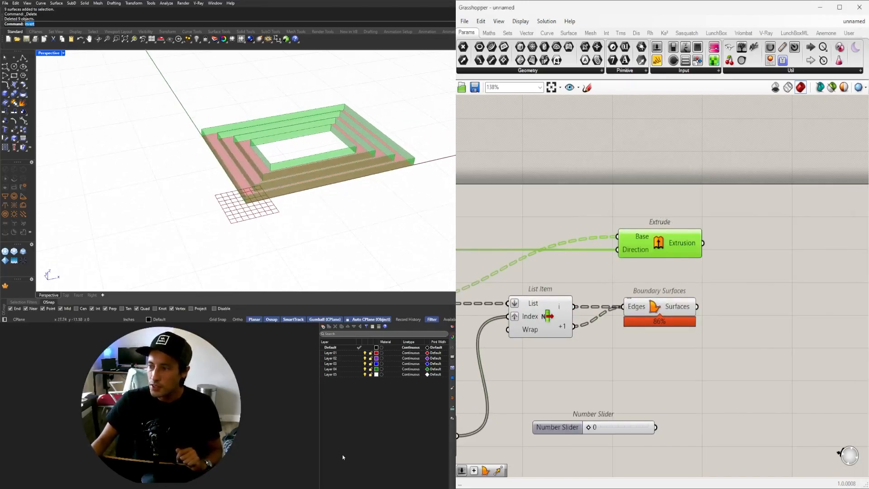
Compare the Boundary Surfaces strips with the Extrude walls in the Rhino viewport.
click(674, 311)
right_drag(317, 167, 391, 167)
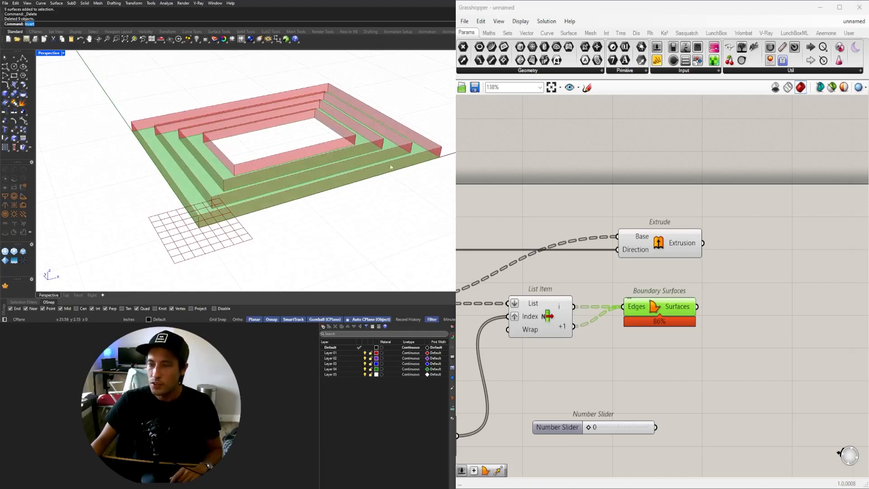
click(672, 250)
mouse_move(254, 172)
right_down()
mouse_move(261, 150)
mouse_move(245, 162)
right_up()
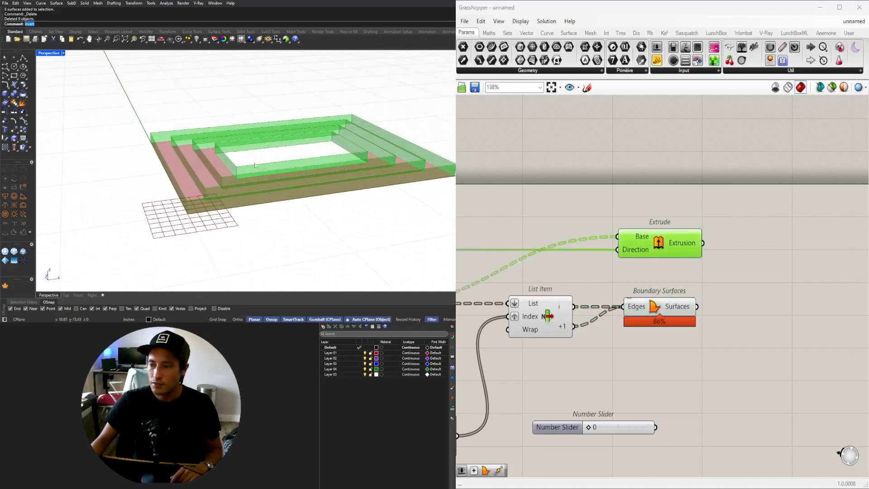
Disable the preview of the List Item and Boundary Surfaces components.
scroll(779, 308, down, 2)
right_drag(761, 317, 792, 312)
drag(783, 331, 649, 290)
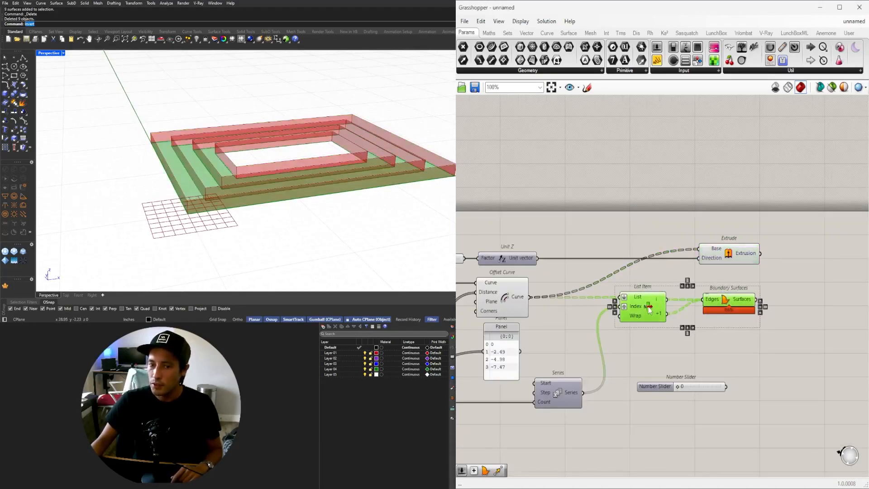
middle_click(649, 306)
click(675, 270)
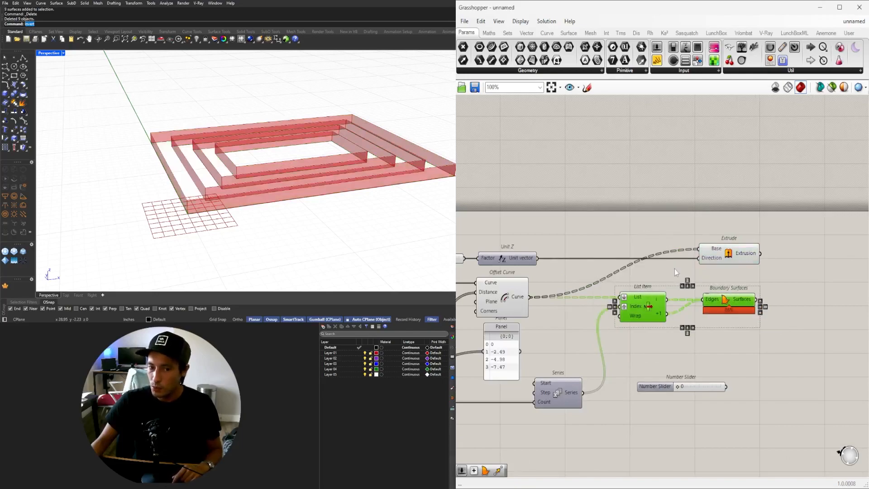
Examine the extruded rectangle walls from a low angle in the Rhino viewport, with the Extrude component selected.
right_drag(772, 290, 678, 331)
scroll(663, 307, up, 2)
click(643, 288)
scroll(659, 362, down, 2)
right_drag(661, 371, 689, 304)
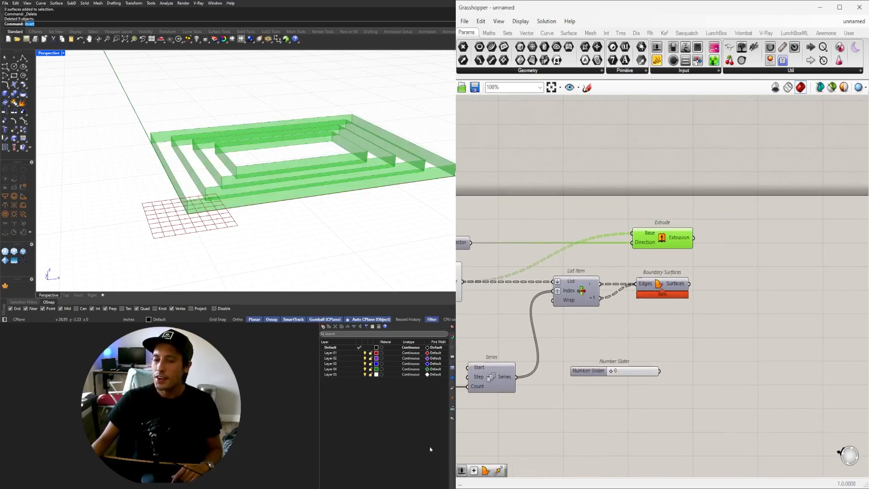
right_drag(212, 192, 207, 156)
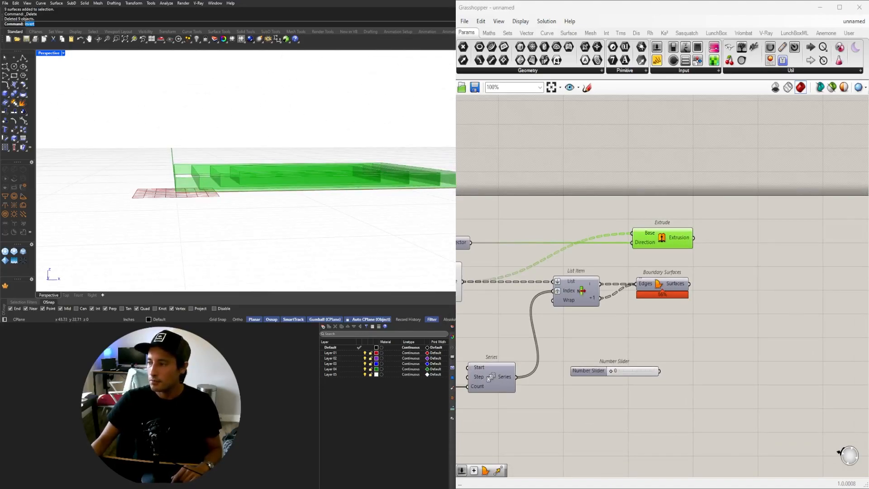
scroll(705, 355, down, 1)
right_drag(717, 341, 777, 305)
scroll(708, 234, up, 2)
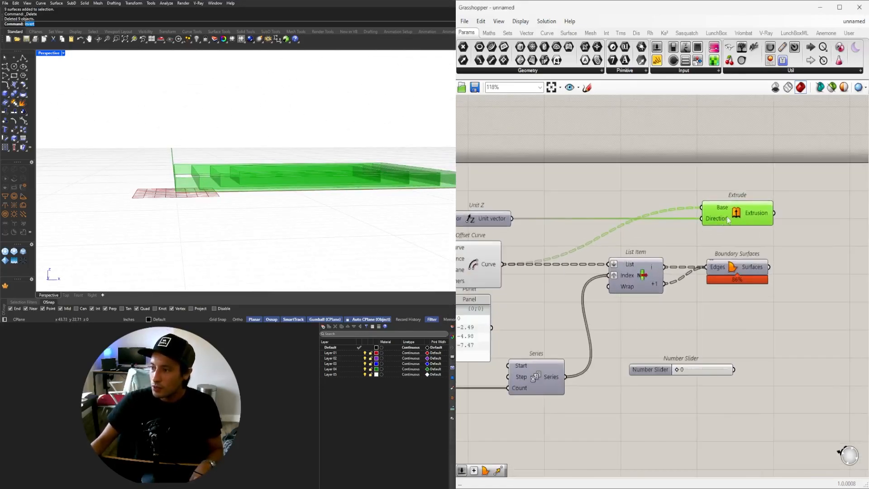
Make room around Extrude by shifting the other components down and placing Extrude closer to Unit Z.
scroll(729, 287, down, 3)
drag(769, 370, 471, 236)
drag(621, 283, 625, 334)
click(730, 407)
scroll(708, 318, up, 3)
drag(753, 307, 690, 279)
right_drag(210, 153, 268, 176)
scroll(753, 278, up, 3)
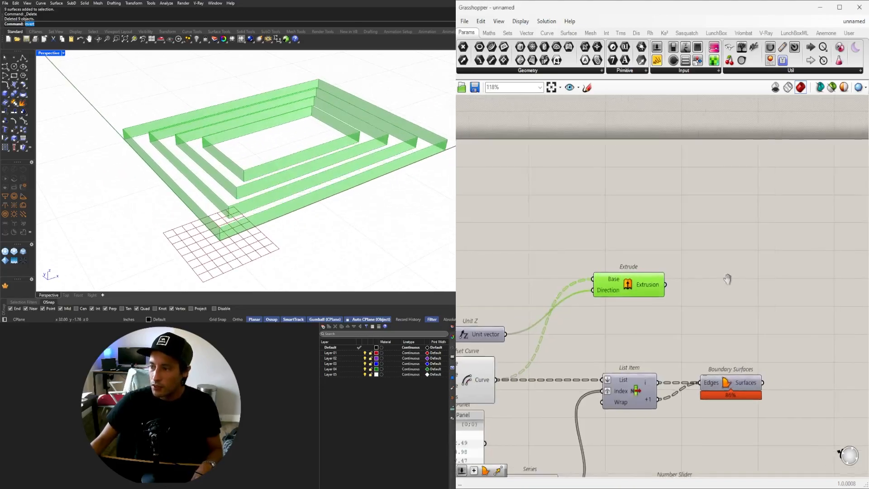
Add a Move component beside Extrude and feed the Extrusion output into its Geometry input.
right_drag(737, 281, 698, 275)
double_click(712, 282)
text(move)
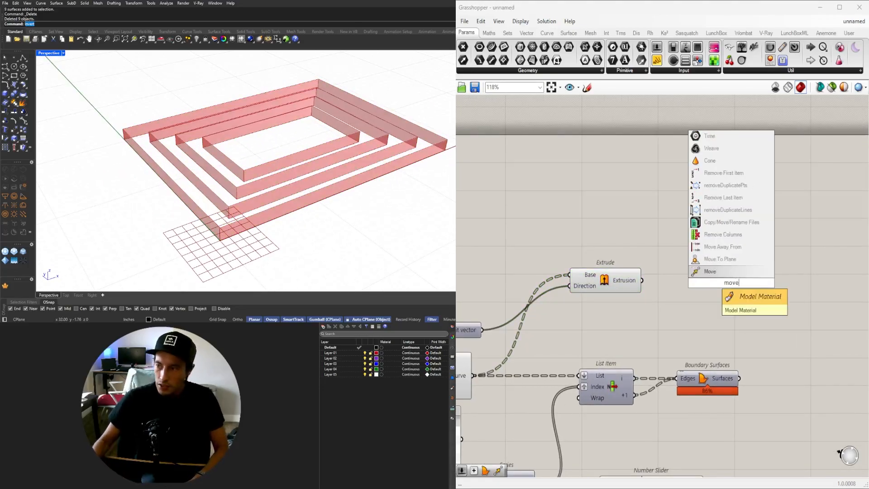
key(Return)
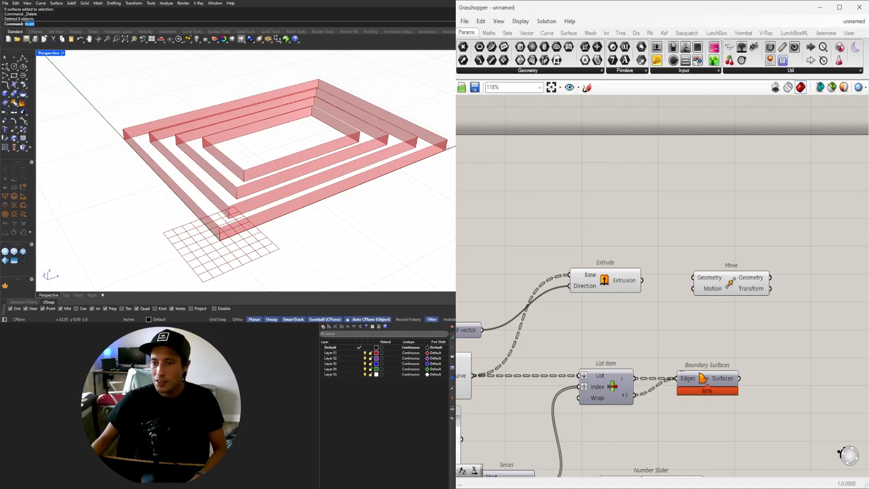
click(620, 278)
drag(652, 282, 693, 277)
Shift the Move component farther from Extrude and add a second Unit Z component between them.
scroll(625, 272, down, 2)
scroll(625, 271, down, 1)
drag(627, 257, 727, 258)
double_click(646, 283)
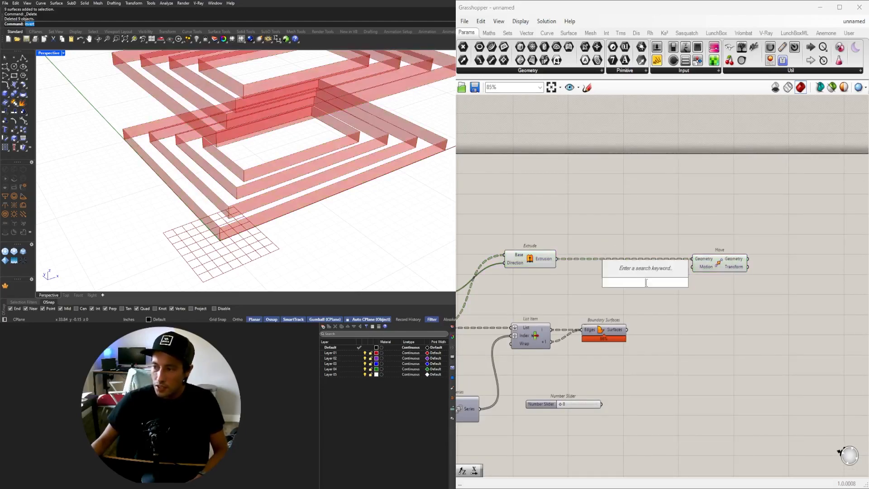
text(z)
click(627, 274)
Drive the new Unit Z's Factor input with the existing extrusion height.
right_drag(563, 304, 791, 271)
scroll(720, 306, down, 1)
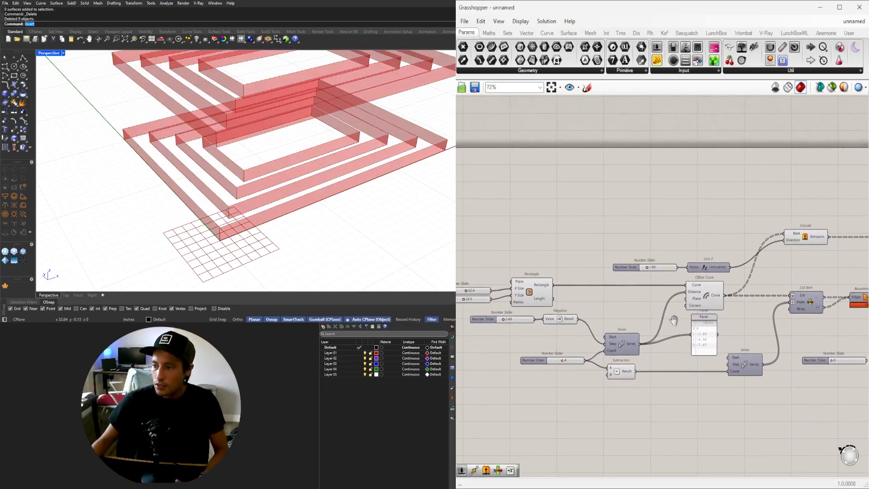
right_drag(620, 324, 671, 313)
right_drag(557, 314, 522, 328)
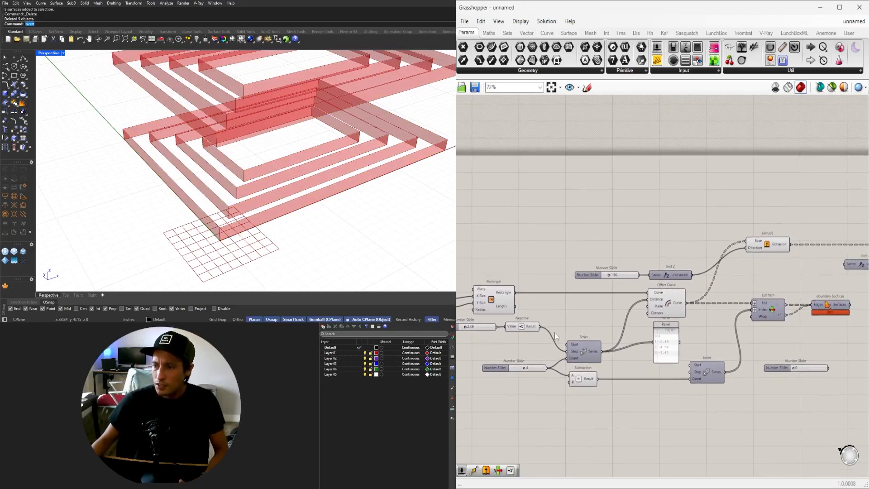
right_drag(739, 338, 655, 335)
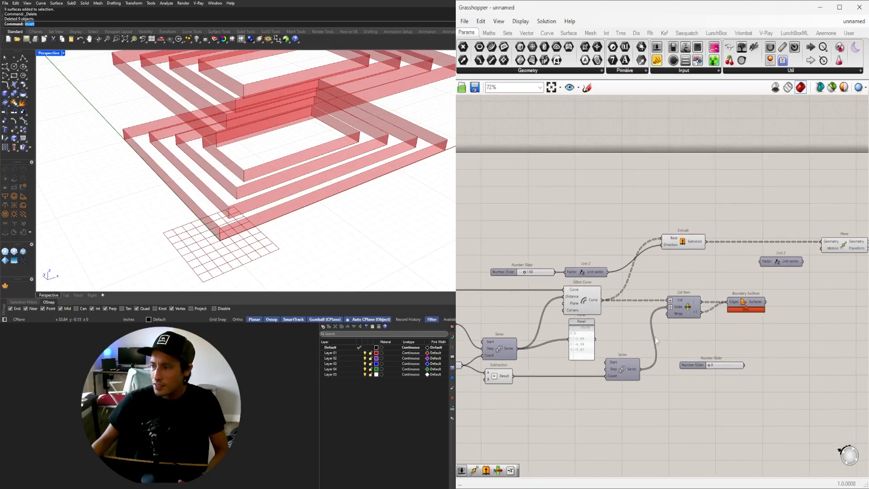
right_drag(504, 304, 659, 303)
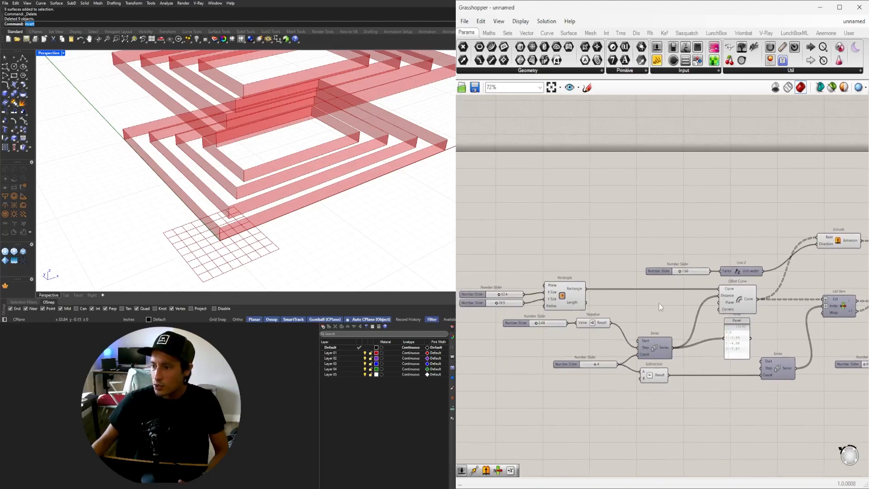
click(739, 300)
right_drag(740, 300, 550, 312)
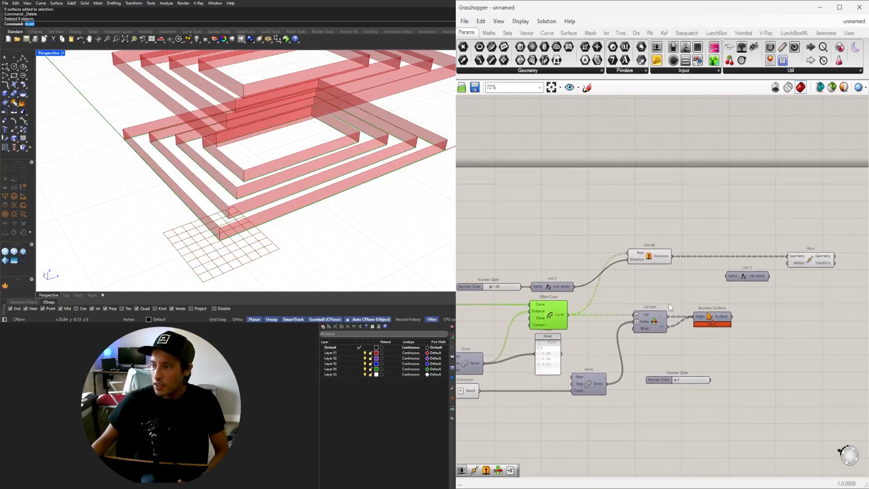
click(643, 258)
drag(606, 292, 724, 277)
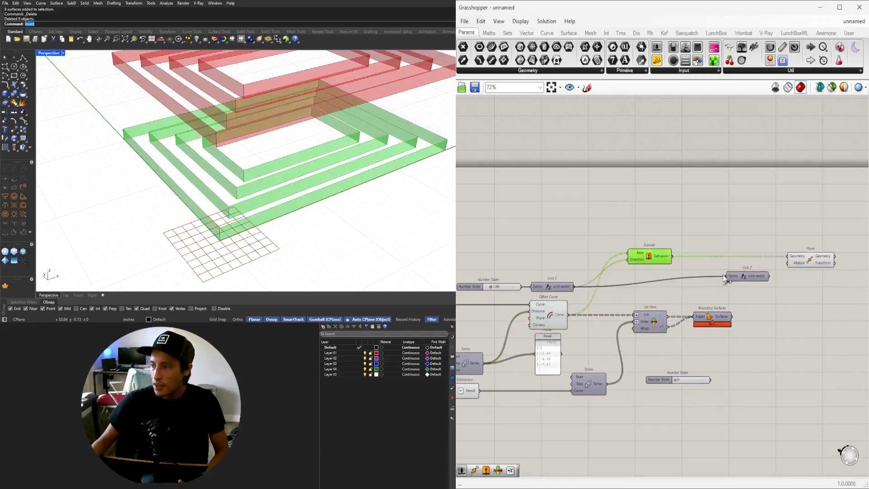
Feed the new Unit Z vector into Move's Motion input, lower that Unit Z, and check the raised extrusions.
click(778, 278)
drag(789, 266, 759, 286)
click(809, 260)
mouse_move(213, 190)
right_down()
mouse_move(208, 163)
mouse_move(201, 194)
right_up()
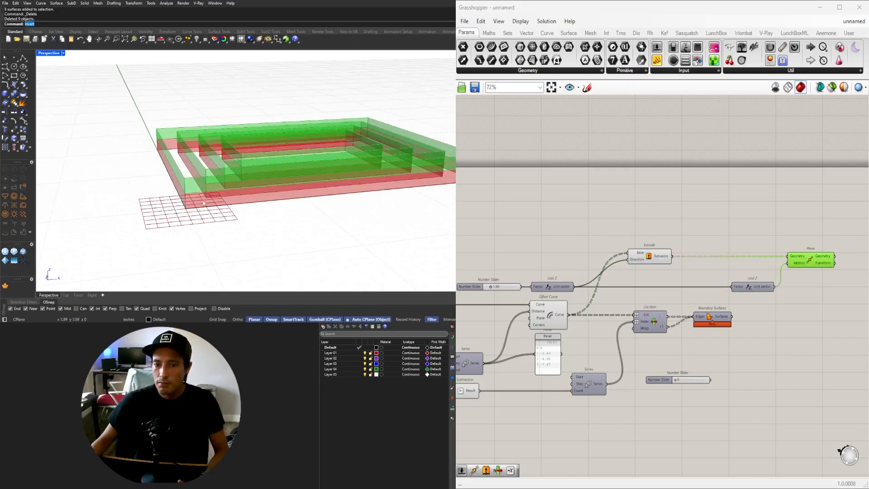
click(801, 271)
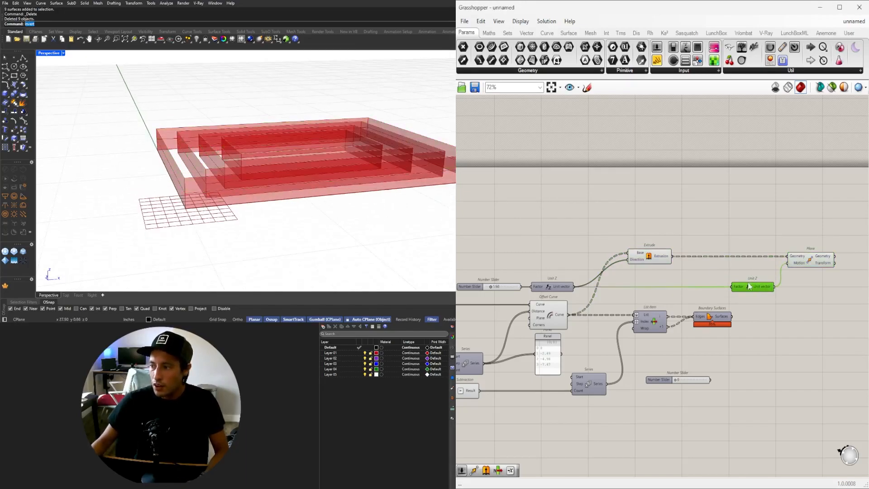
Add a Series component below Extrude and feed the extrusion height slider into its Step input.
scroll(708, 269, up, 2)
double_click(694, 271)
text(seri)
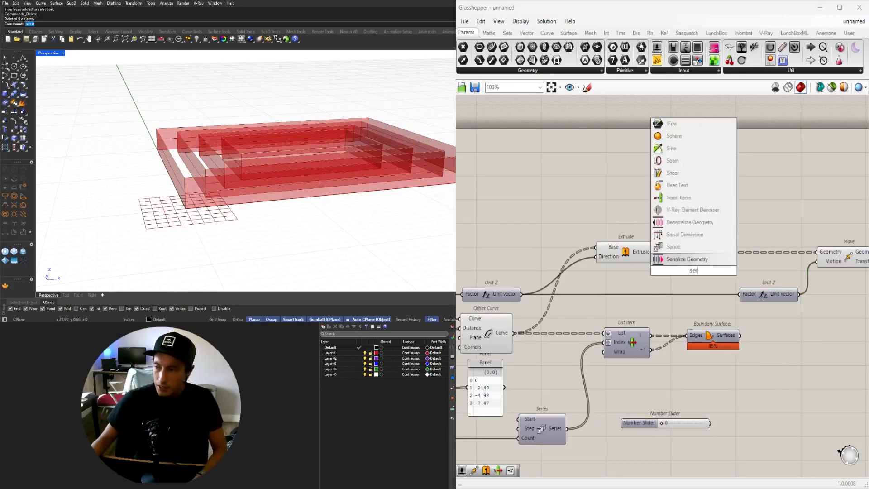
click(686, 246)
scroll(686, 245, down, 1)
drag(693, 261, 681, 279)
right_drag(510, 282, 584, 271)
drag(547, 278, 707, 272)
Feed the Subtraction result into the new Series component's Count input.
right_drag(623, 287, 723, 290)
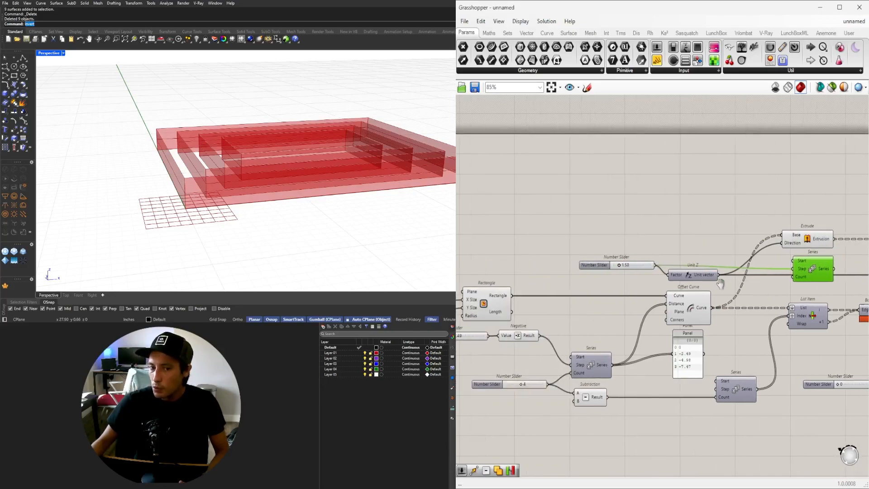
right_drag(601, 335, 645, 327)
click(560, 227)
right_drag(229, 148, 215, 210)
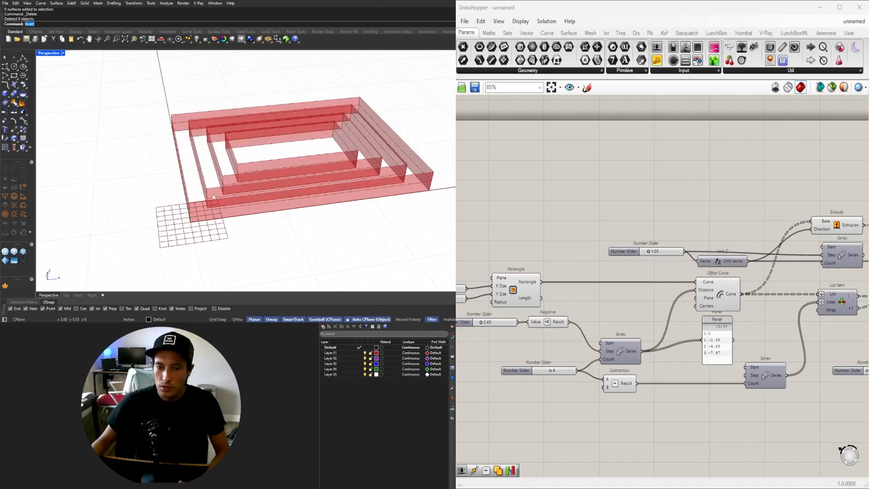
right_drag(602, 270, 501, 279)
right_drag(580, 399, 592, 373)
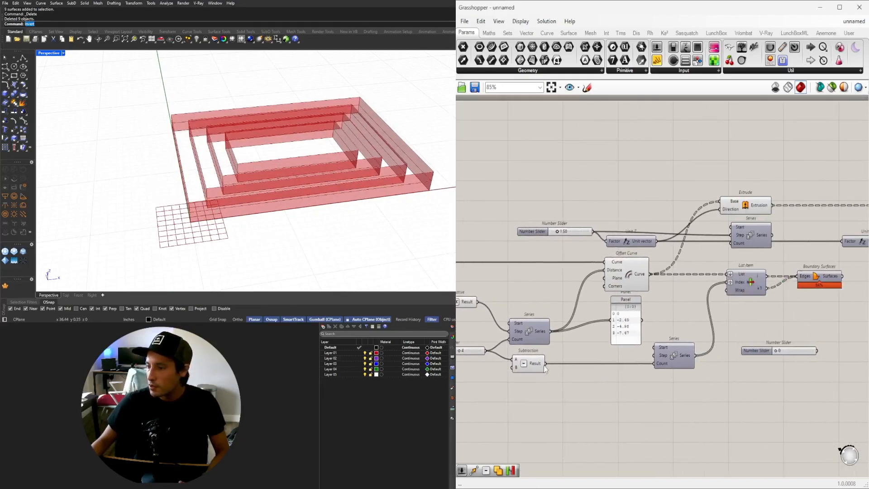
scroll(547, 365, down, 2)
scroll(683, 301, up, 5)
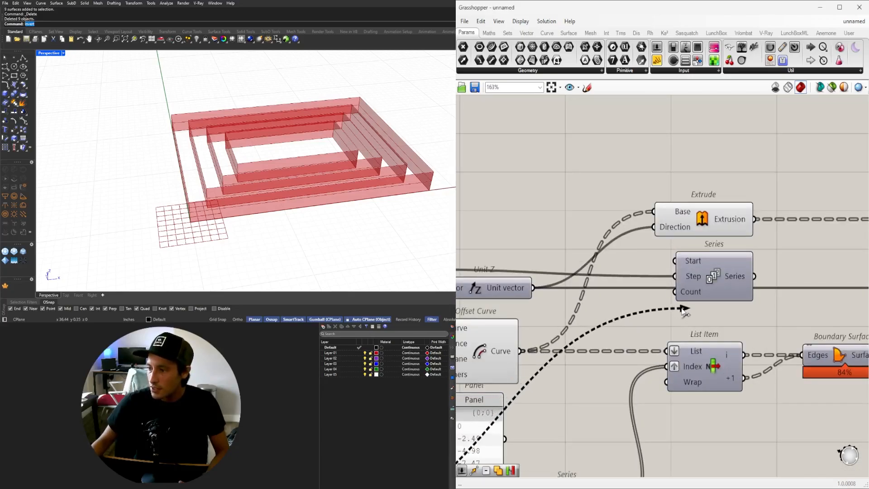
right_drag(683, 301, 604, 290)
click(632, 269)
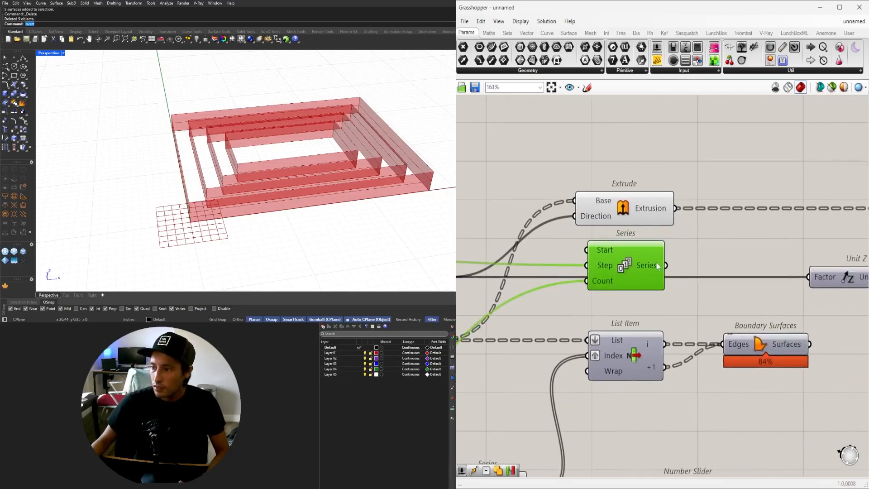
Read the new Series output and feed it into the Factor input of Move's Unit Z.
mouse_move(658, 267)
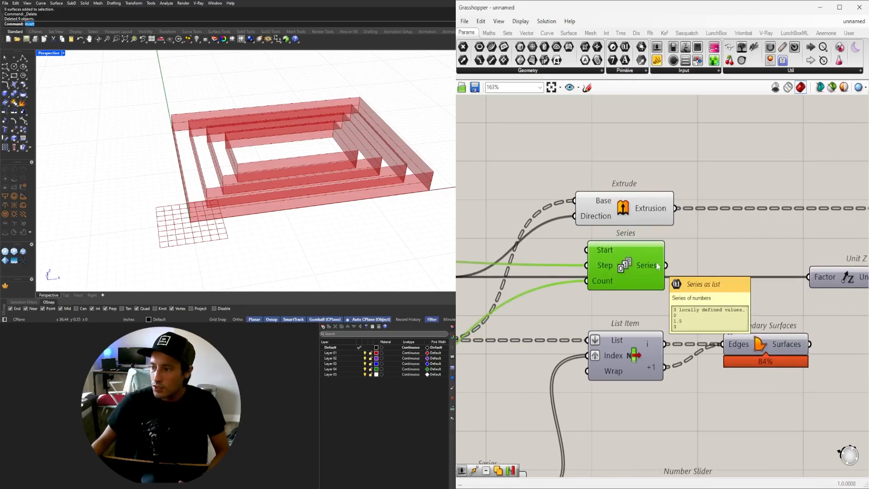
scroll(658, 266, down, 2)
right_drag(672, 264, 582, 269)
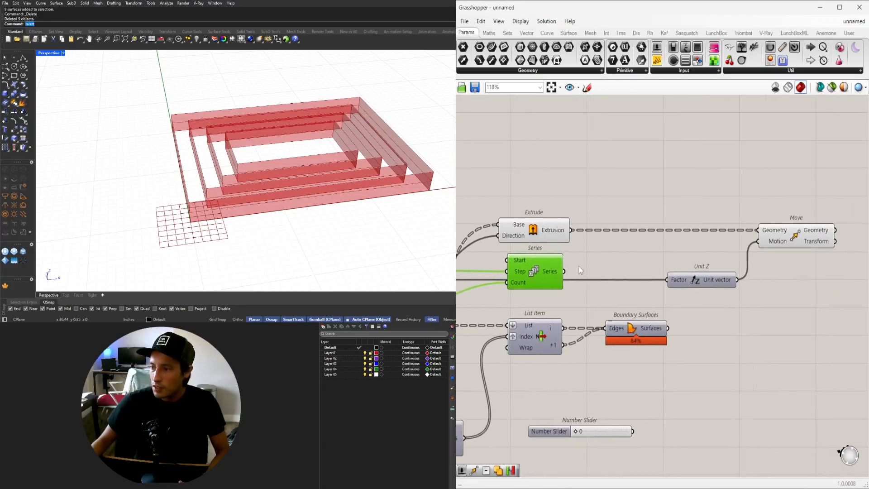
drag(665, 282, 690, 276)
Flatten the Geometry input of Move so each extrusion rises by its own step, and check the result.
click(780, 239)
right_drag(292, 212, 293, 178)
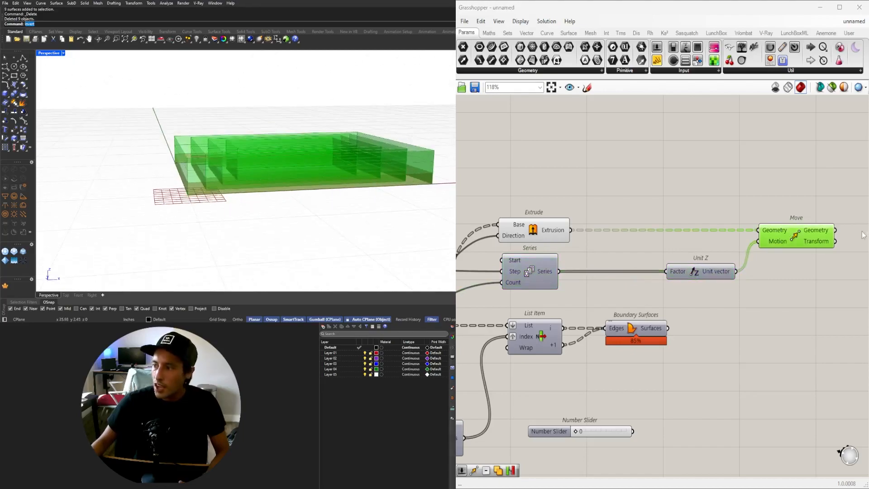
right_click(762, 233)
click(784, 301)
right_drag(826, 253, 694, 262)
drag(677, 243, 689, 243)
scroll(190, 196, up, 2)
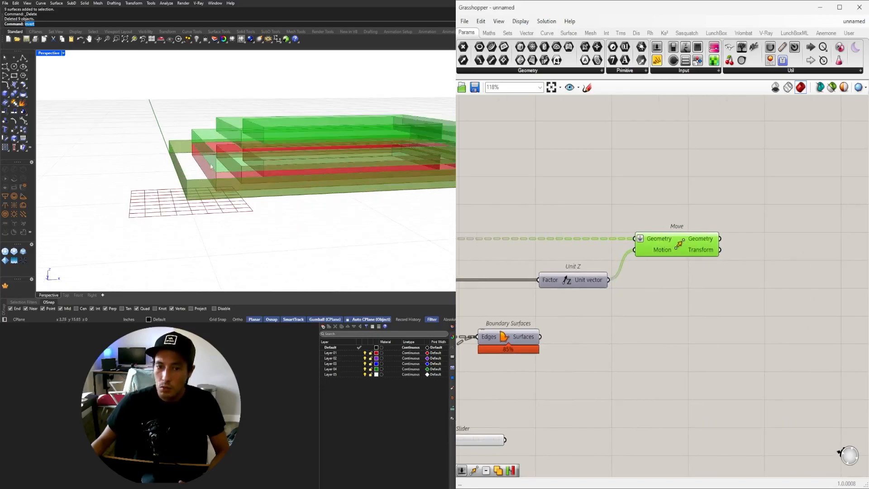
Replace the height Series component's Count source with the offset count slider.
right_drag(539, 278, 722, 279)
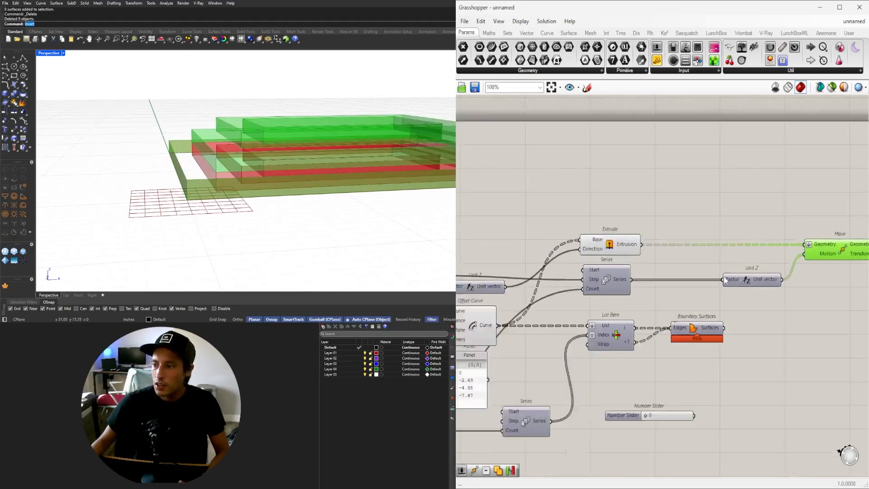
scroll(565, 295, down, 2)
right_drag(566, 295, 687, 286)
right_drag(483, 372, 629, 345)
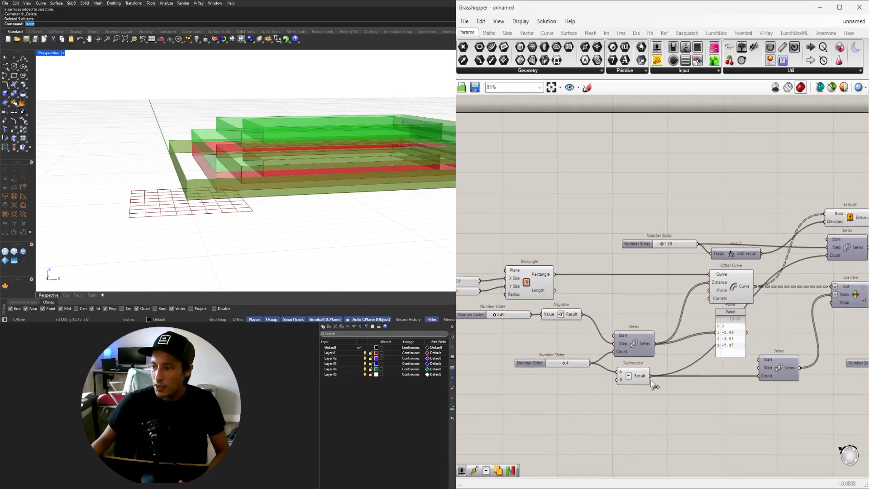
drag(789, 273, 827, 255)
right_drag(821, 262, 531, 299)
click(724, 249)
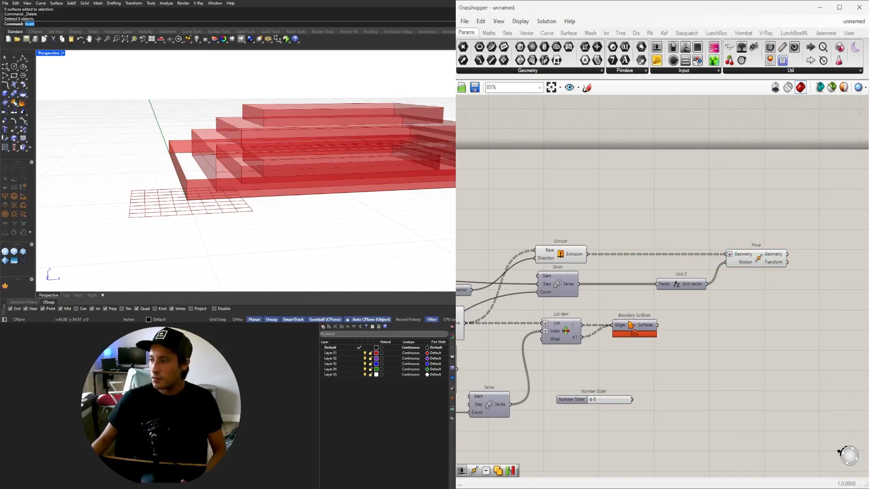
Hide the preview of the original Extrude component.
click(569, 252)
drag(549, 227, 571, 272)
middle_click(567, 218)
click(592, 191)
right_drag(261, 141, 271, 172)
Show the preview of Boundary Surfaces and inspect the flat strips against the raised extrusions.
scroll(254, 196, down, 5)
right_drag(659, 352, 725, 349)
drag(742, 356, 710, 312)
middle_click(718, 311)
click(743, 284)
right_drag(330, 235, 344, 218)
scroll(233, 245, up, 3)
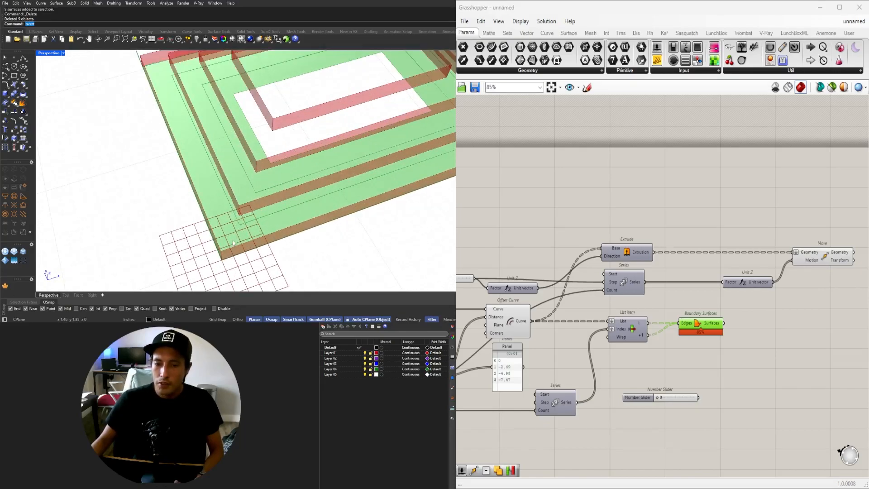
right_drag(233, 243, 232, 203)
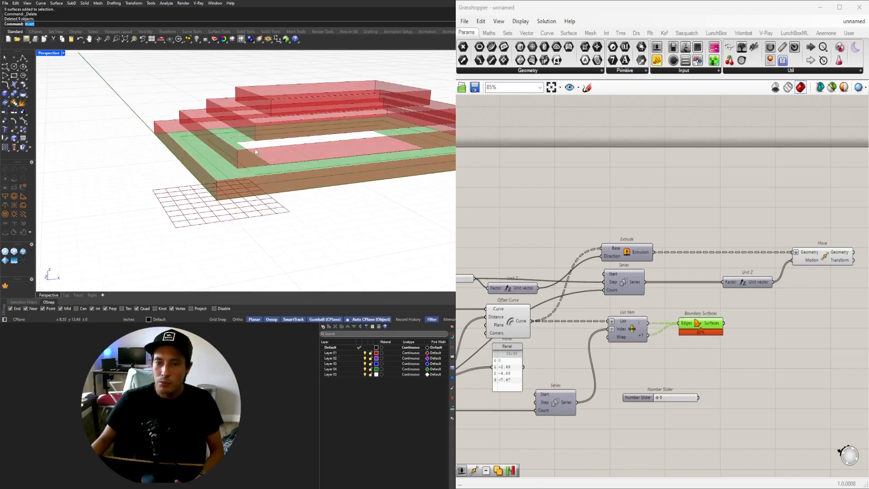
scroll(255, 148, down, 3)
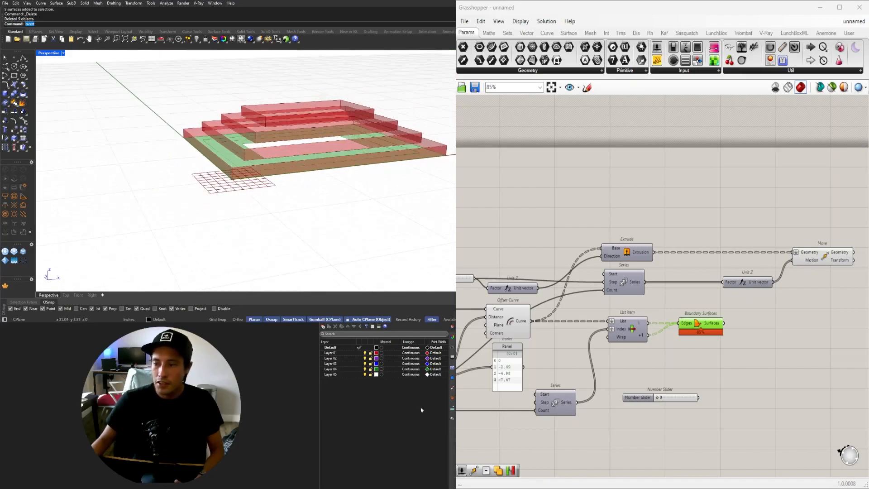
Spread Extrude and the height Series component apart on the canvas.
click(661, 203)
scroll(661, 204, down, 2)
scroll(551, 249, up, 3)
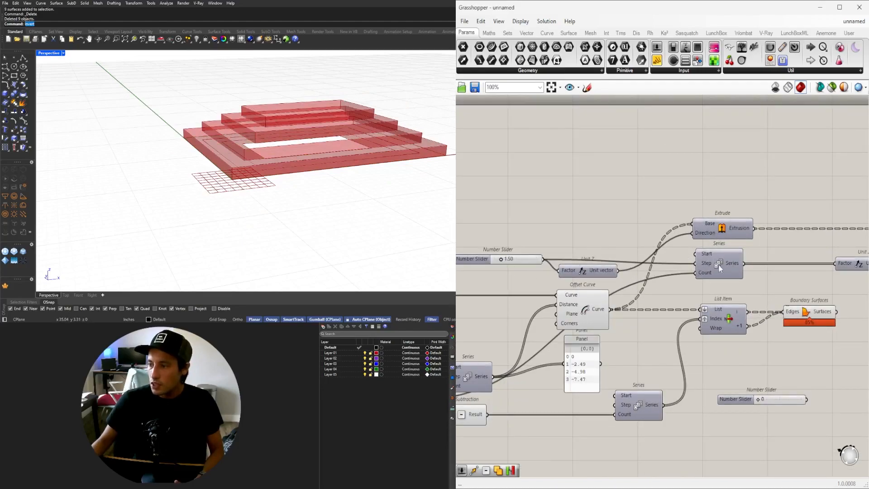
drag(734, 232, 734, 215)
drag(718, 251, 724, 252)
right_drag(795, 285, 713, 254)
Move List Item, Boundary Surfaces and the unconnected number slider lower on the canvas to free space.
mouse_move(809, 330)
mouse_down()
mouse_move(631, 281)
mouse_move(650, 329)
mouse_up()
drag(755, 447, 633, 363)
drag(654, 374, 677, 443)
mouse_move(789, 383)
mouse_down()
mouse_move(656, 319)
mouse_move(632, 318)
mouse_up()
drag(652, 319, 650, 372)
click(654, 289)
right_drag(654, 290, 630, 297)
scroll(664, 266, down, 1)
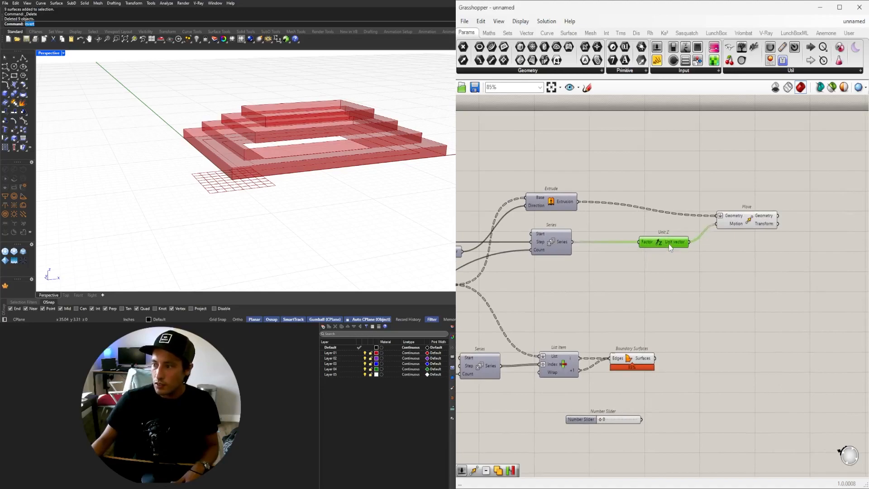
Duplicate Move below the original and feed the Boundary Surfaces output into the copy's Geometry input.
drag(751, 225, 774, 258)
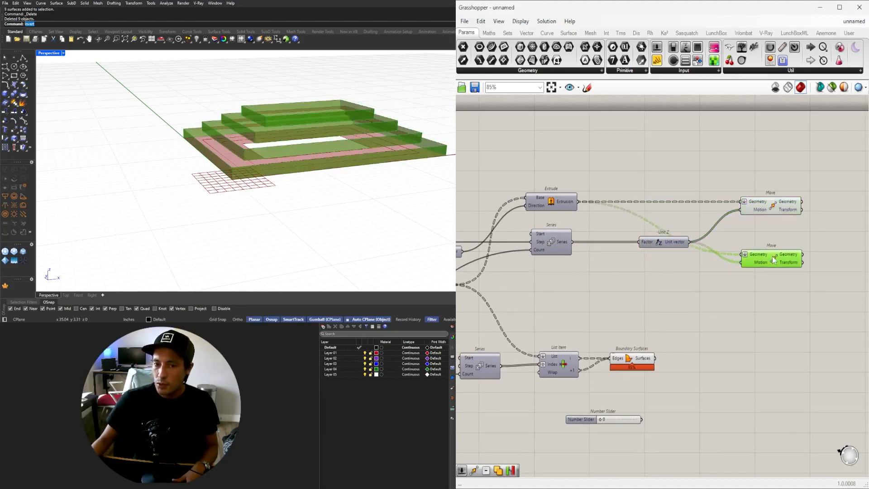
scroll(774, 258, down, 1)
click(764, 220)
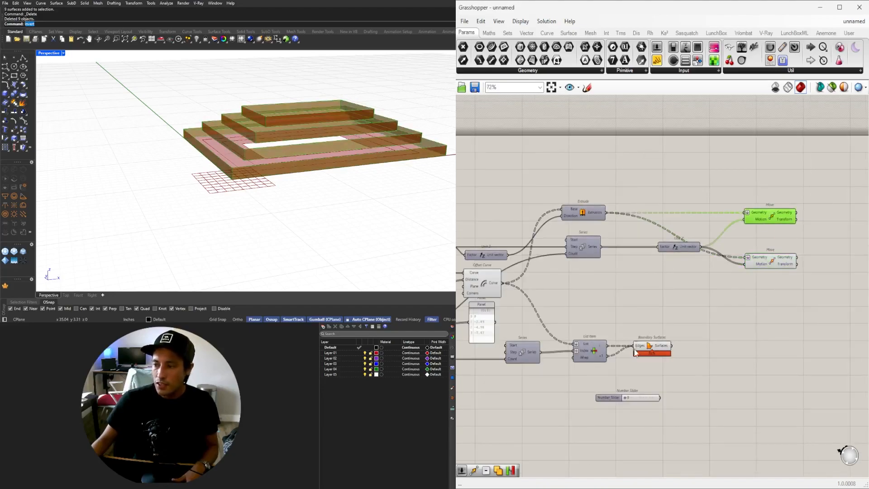
right_drag(637, 350, 678, 355)
click(680, 349)
drag(698, 345, 774, 258)
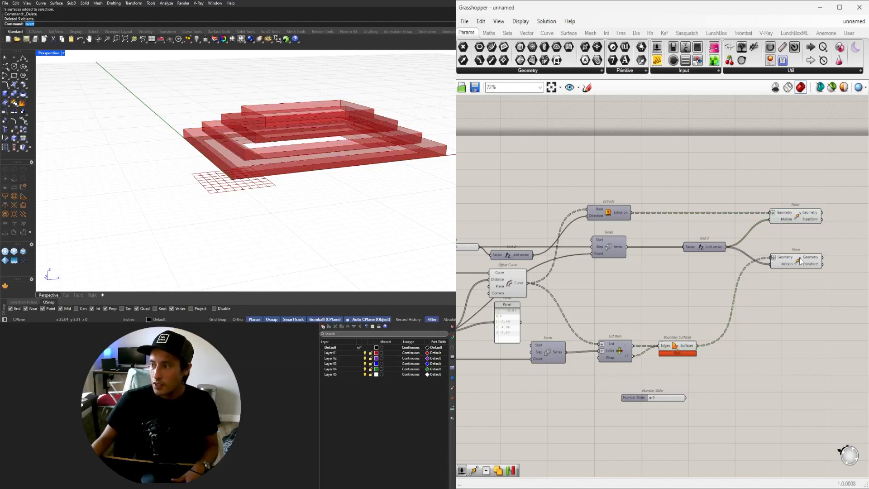
Highlight the duplicated Move's result and examine where the raised strips sit relative to the extruded walls.
click(799, 258)
scroll(745, 297, up, 2)
mouse_move(272, 218)
right_down()
mouse_move(268, 188)
mouse_move(264, 198)
mouse_move(285, 213)
right_up()
scroll(228, 184, up, 6)
scroll(229, 185, down, 2)
right_drag(228, 184, 187, 191)
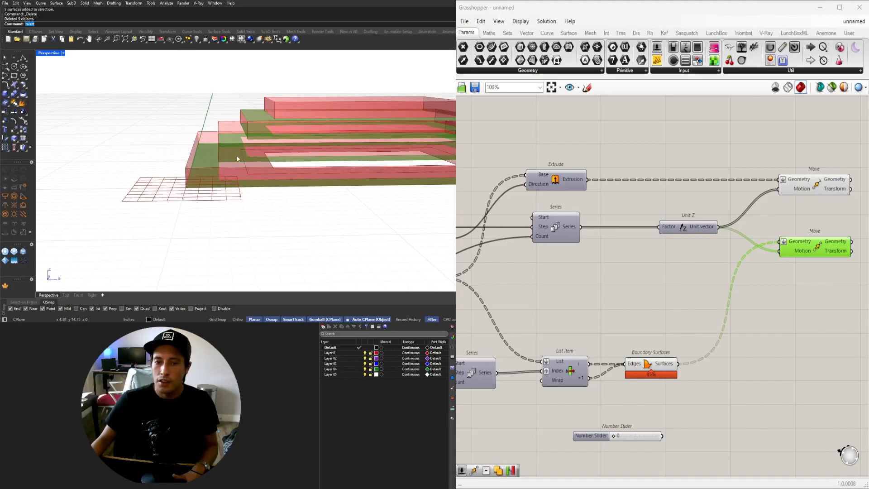
right_drag(287, 109, 283, 141)
scroll(729, 311, down, 3)
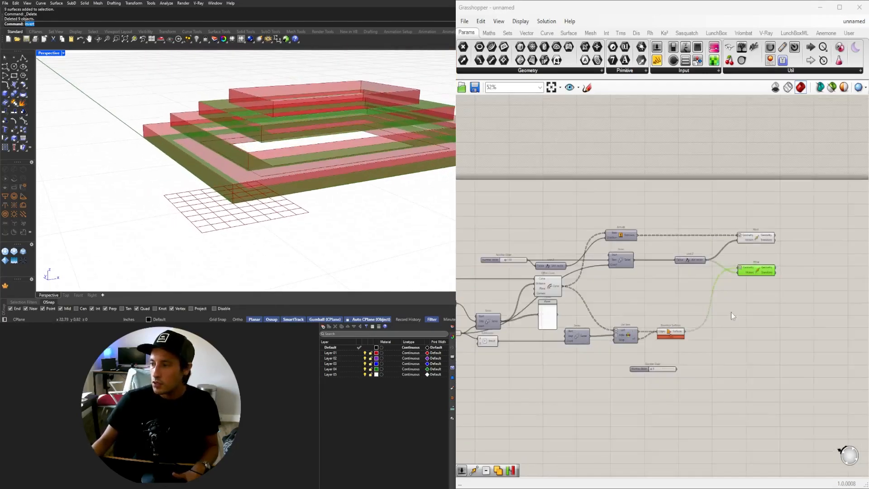
Move the height Series component directly beside the Unit Z it drives.
scroll(616, 357, up, 2)
click(605, 368)
right_drag(603, 356, 699, 338)
click(821, 253)
right_drag(804, 275, 778, 285)
right_drag(622, 328, 618, 307)
right_drag(590, 229, 719, 231)
click(712, 221)
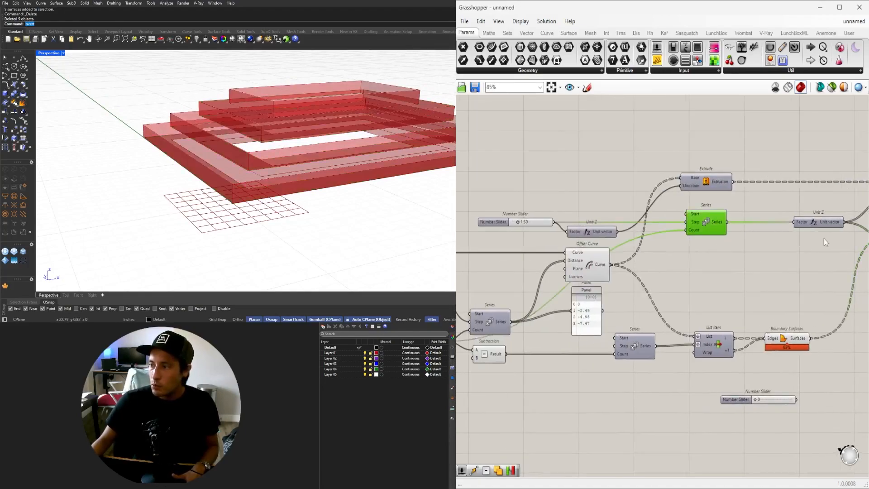
drag(705, 224, 759, 224)
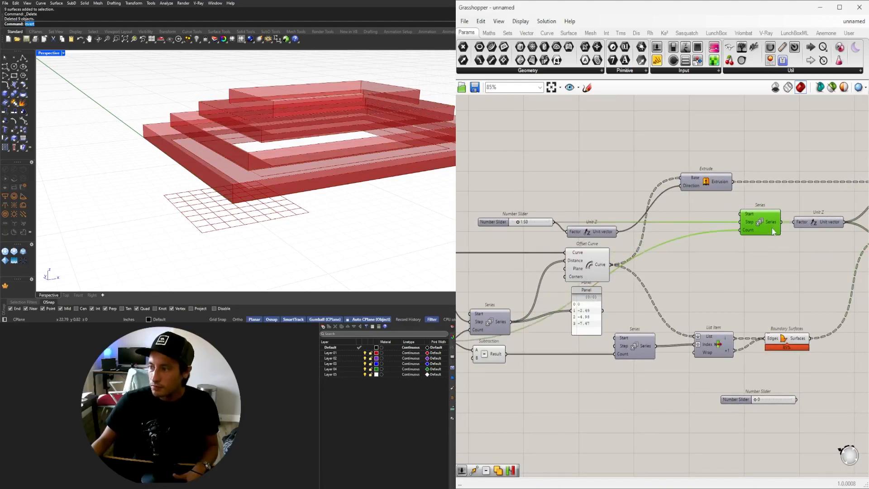
Duplicate the height Series and its Unit Z below the originals and feed the extrusion height slider into the copied Series' Start.
alt+drag(771, 255, 771, 257)
key(ctrl+z)
drag(830, 267, 761, 214)
alt+drag(764, 222, 765, 254)
click(757, 308)
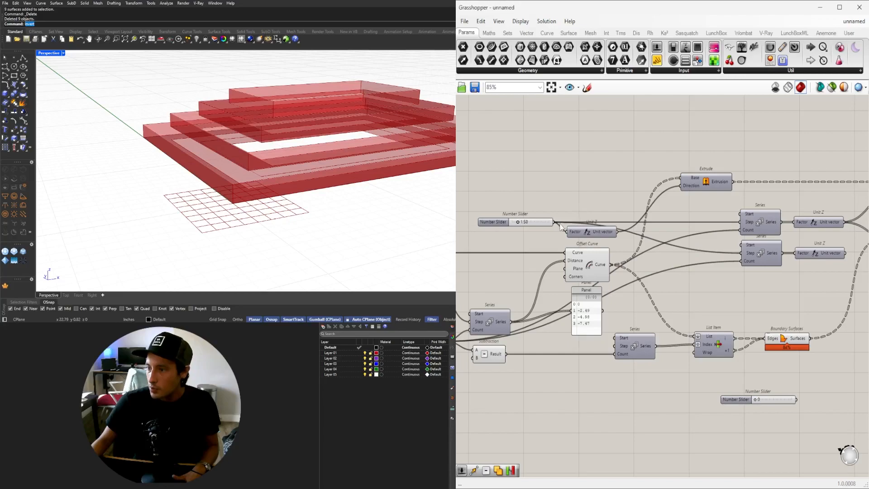
drag(556, 217, 737, 241)
Feed the duplicated Unit Z vector into the lower Move's Motion input and check the raised strips.
right_drag(852, 256, 658, 279)
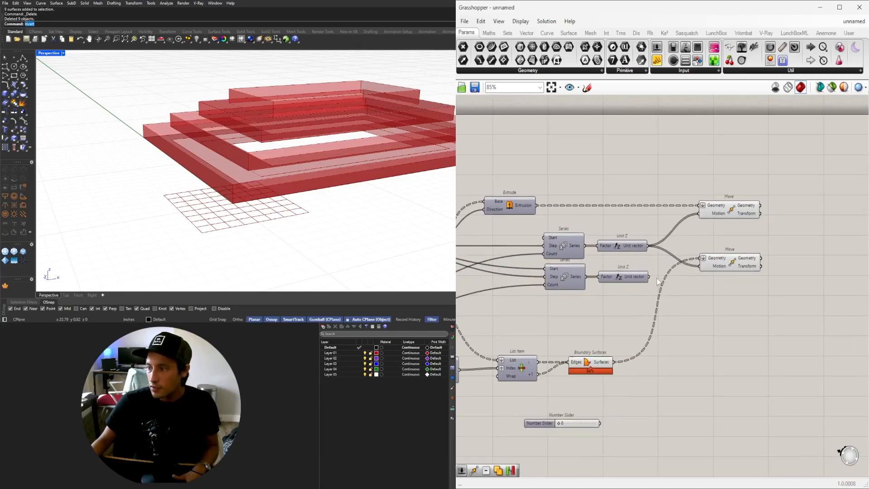
scroll(658, 279, up, 2)
drag(724, 265, 723, 263)
click(768, 247)
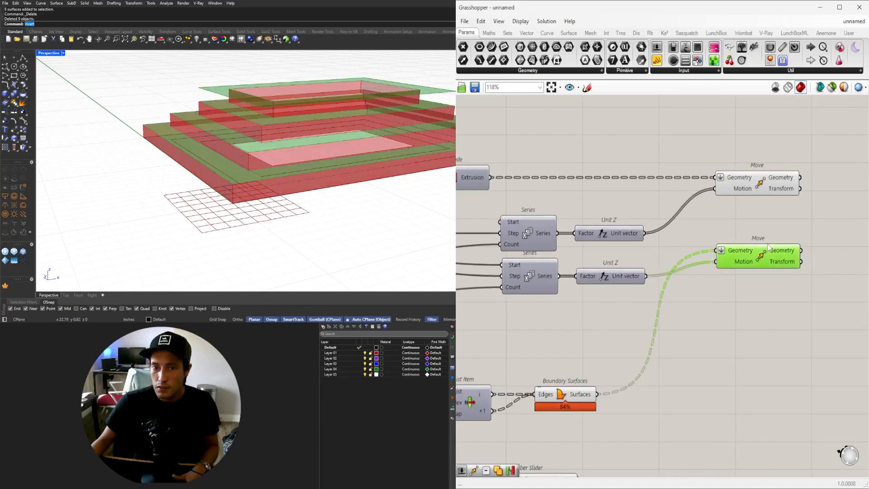
right_drag(324, 173, 282, 181)
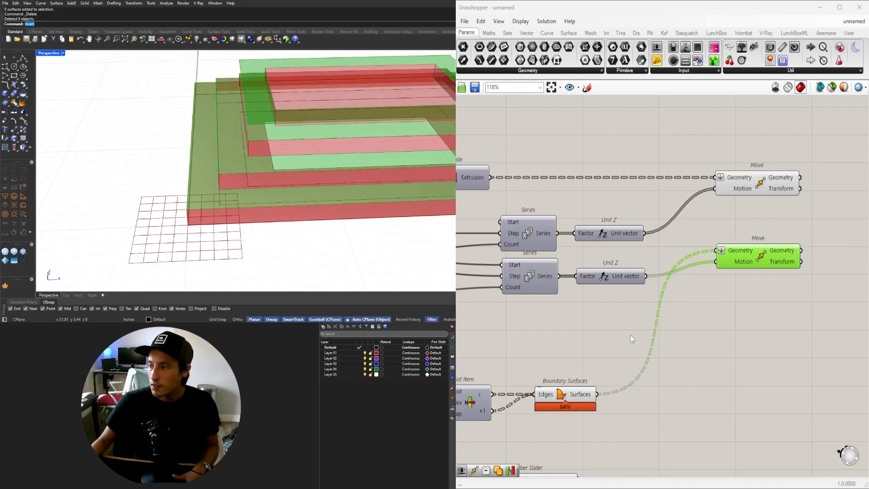
Shift the second Move component lower and compare the original boundary surfaces with the raised ones.
click(630, 335)
drag(761, 257, 769, 286)
click(564, 394)
right_drag(353, 230, 322, 197)
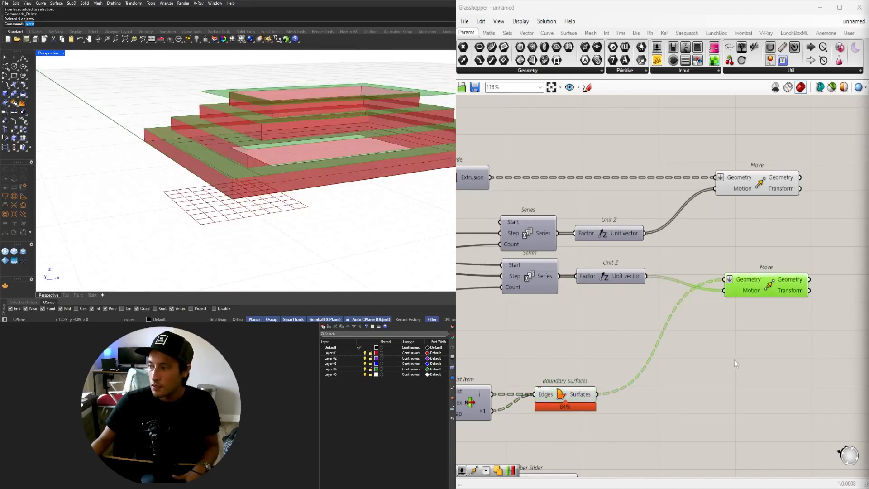
click(734, 360)
click(756, 293)
click(580, 396)
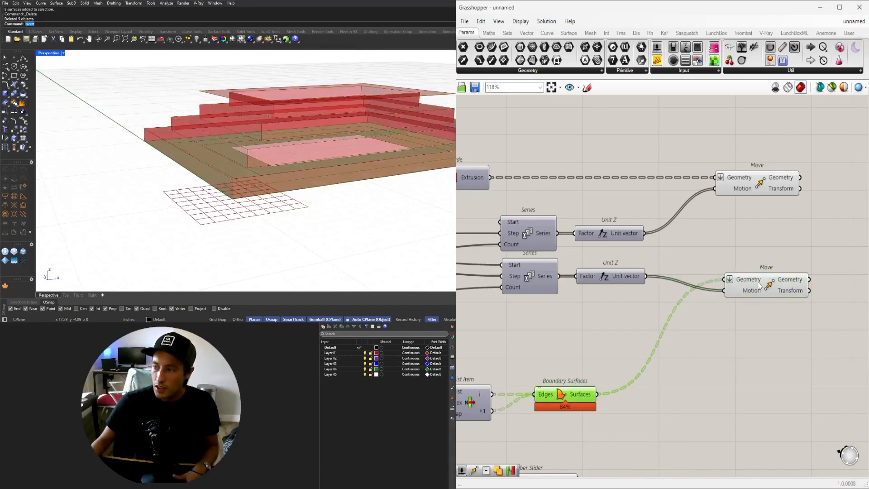
Feed the Subtraction result into the duplicated Series component's Count input.
scroll(721, 291, down, 3)
click(622, 261)
right_drag(517, 280, 641, 264)
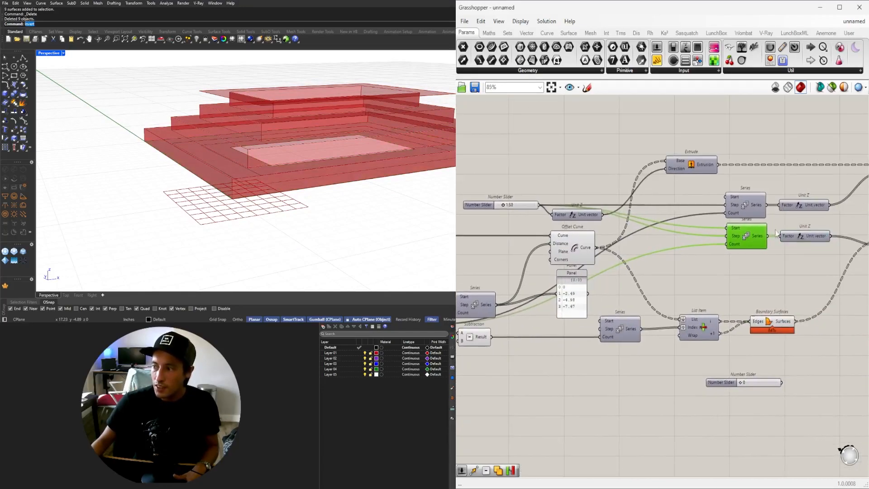
right_drag(518, 305, 592, 308)
drag(717, 278, 802, 248)
Realign the lower Move component with its Unit Z and check the strips on top of each level.
right_drag(845, 284, 490, 324)
scroll(621, 282, up, 3)
drag(642, 284, 643, 264)
right_drag(289, 135, 286, 153)
scroll(634, 292, down, 1)
right_drag(634, 292, 837, 279)
scroll(636, 329, down, 2)
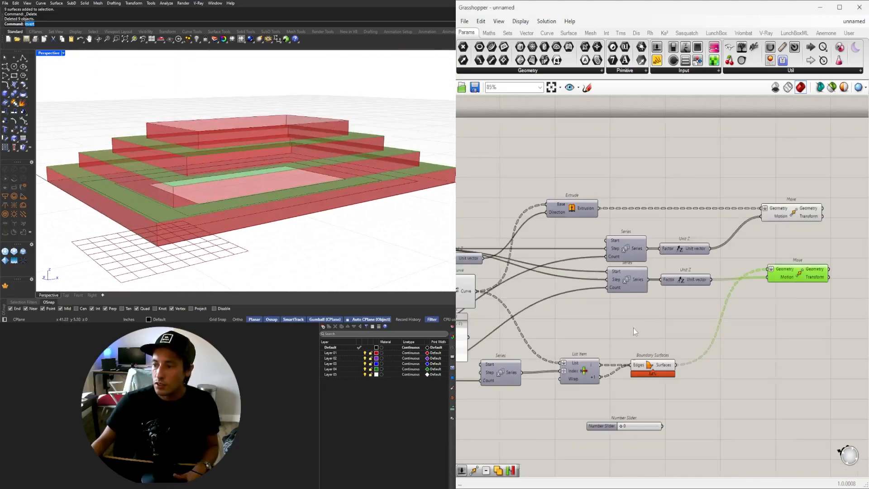
Hide the preview of the original Boundary Surfaces component.
right_drag(635, 328, 695, 291)
click(709, 327)
middle_click(696, 304)
click(725, 273)
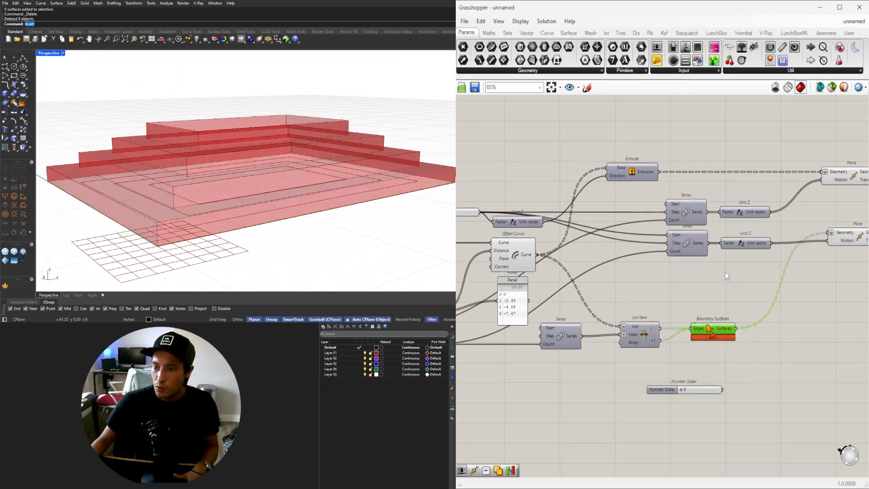
Hide the preview of Offset Curve and its neighbouring components, and inspect the clean stepped model.
scroll(725, 273, down, 2)
right_drag(584, 327, 725, 313)
drag(728, 359, 623, 160)
middle_click(623, 159)
click(651, 129)
right_drag(290, 204, 237, 201)
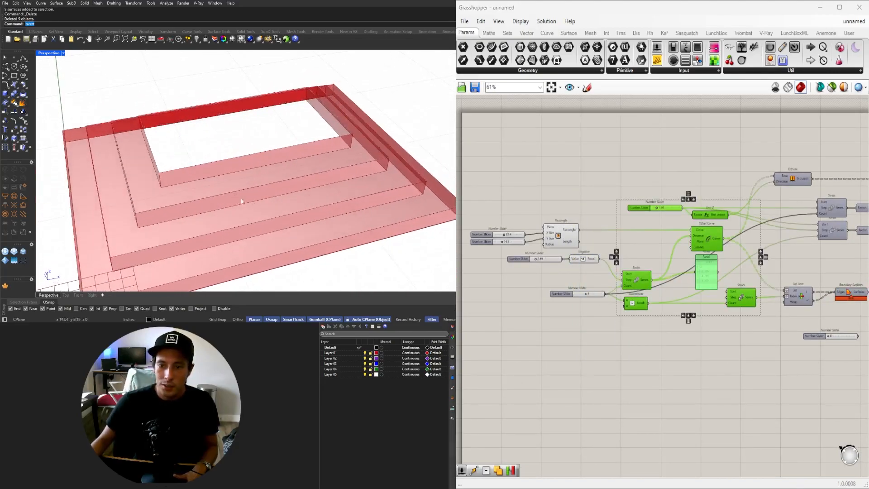
Reposition the two Move components that raise the extrusions and the top strips, and check the upper Move's geometry in the model.
scroll(498, 272, down, 3)
scroll(747, 267, up, 6)
right_drag(746, 267, 642, 264)
click(641, 182)
drag(641, 181, 657, 181)
drag(657, 240, 661, 241)
click(662, 172)
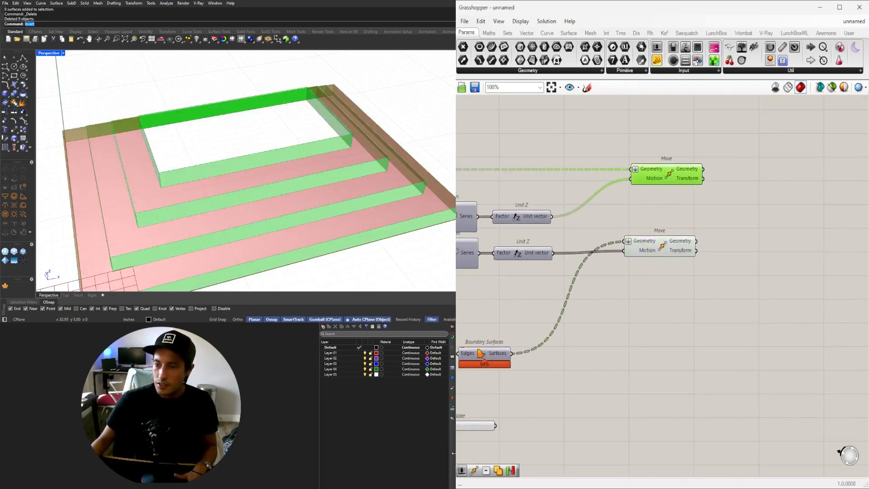
right_drag(151, 153, 151, 144)
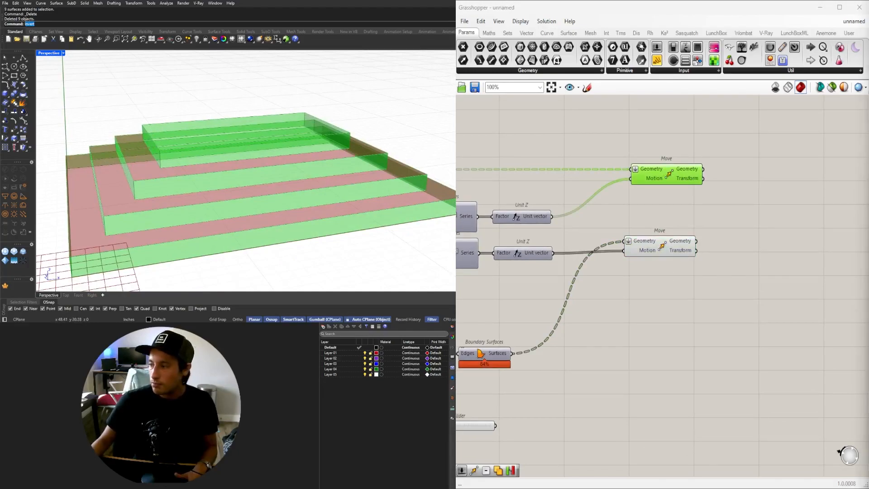
Trace the definition back to Offset Curve and examine its curves beneath the open top of the stepped model.
scroll(594, 350, down, 2)
right_drag(544, 351, 733, 351)
right_drag(586, 300, 536, 266)
right_drag(602, 336, 683, 334)
right_drag(730, 281, 786, 292)
click(619, 282)
right_drag(618, 282, 651, 279)
middle_click(644, 264)
click(659, 243)
right_drag(262, 131, 255, 165)
right_drag(185, 221, 190, 195)
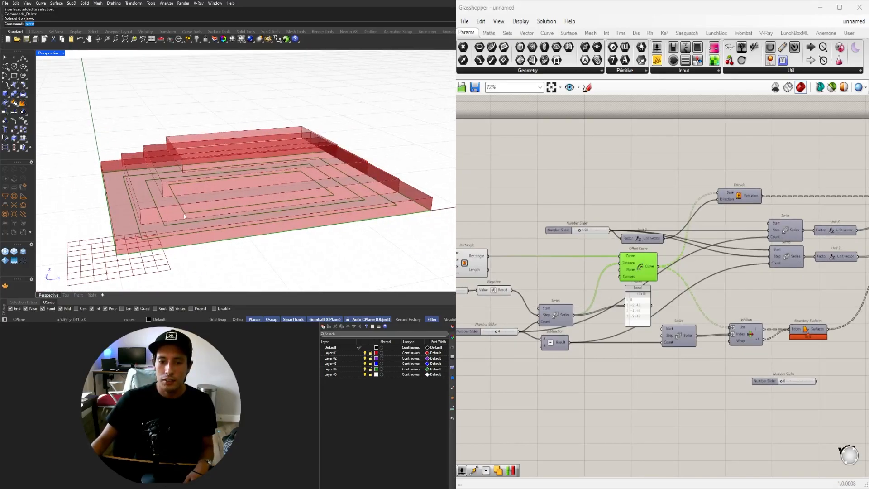
right_drag(186, 213, 206, 218)
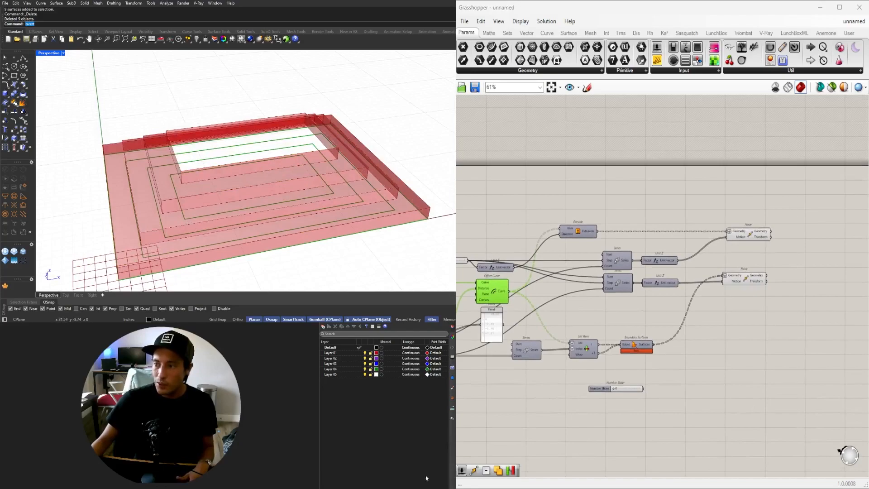
Add a List Item component and feed the Offset Curve output into its List input.
right_click(504, 336)
scroll(694, 292, up, 3)
double_click(678, 286)
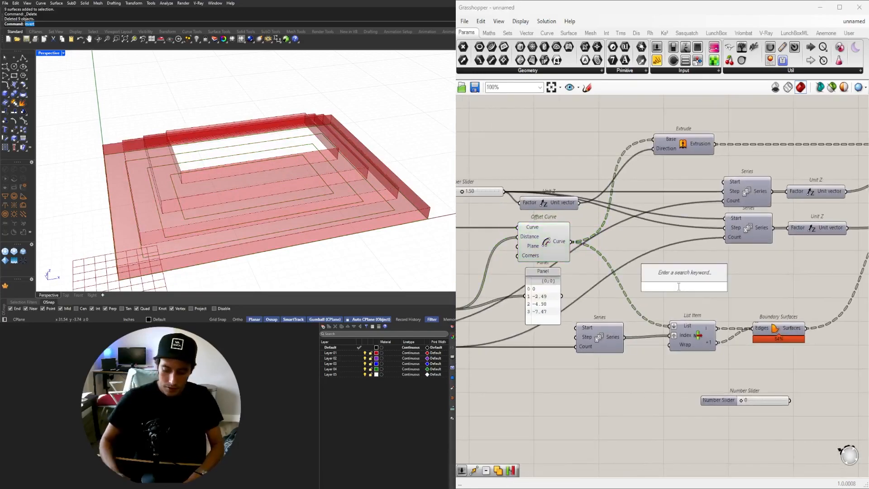
text(item)
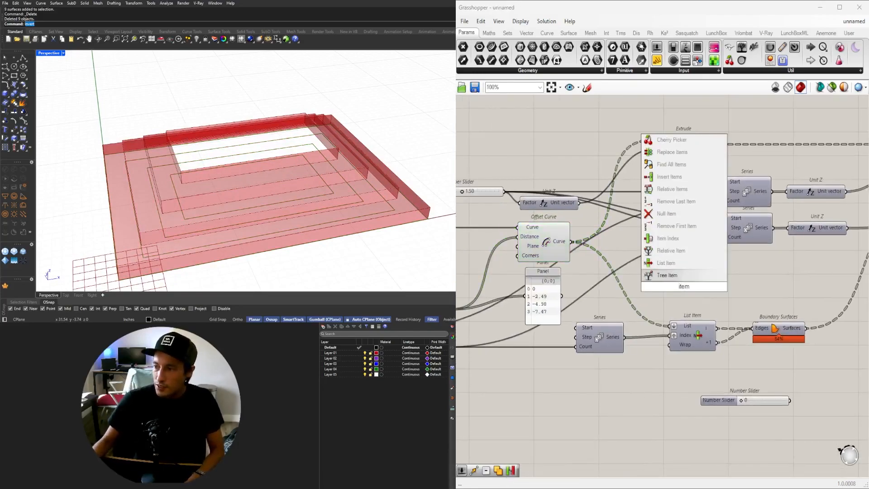
click(666, 263)
drag(665, 277, 572, 242)
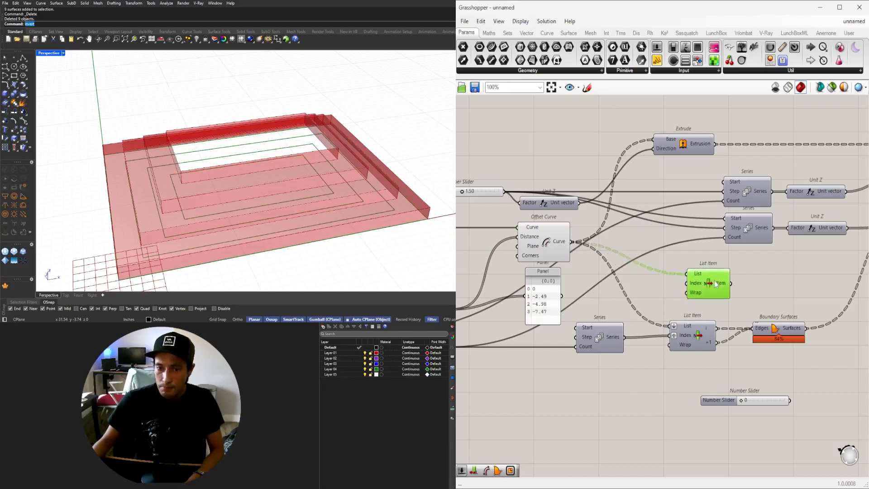
Flatten the List input of the new List Item and place the component below the two Series components.
scroll(686, 272, up, 1)
right_click(679, 270)
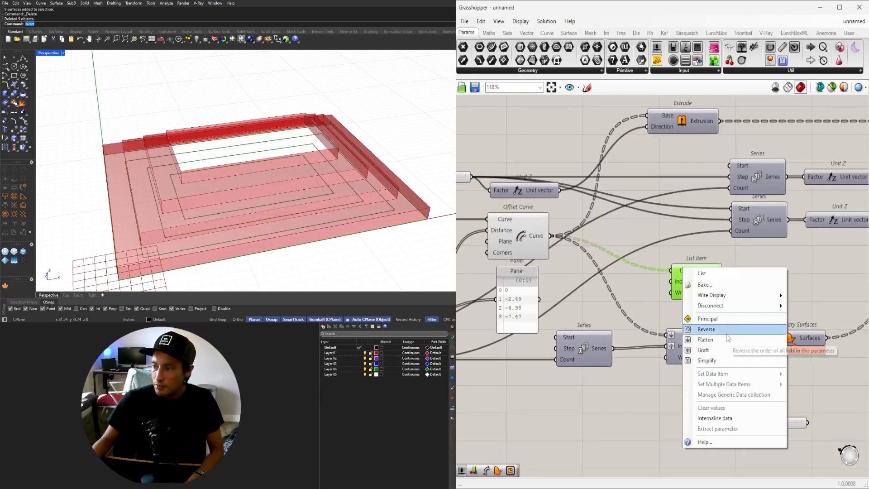
click(720, 339)
drag(707, 279, 764, 264)
Try reversing the new List Item's List input, and turn the reversal off again.
right_click(749, 255)
click(787, 318)
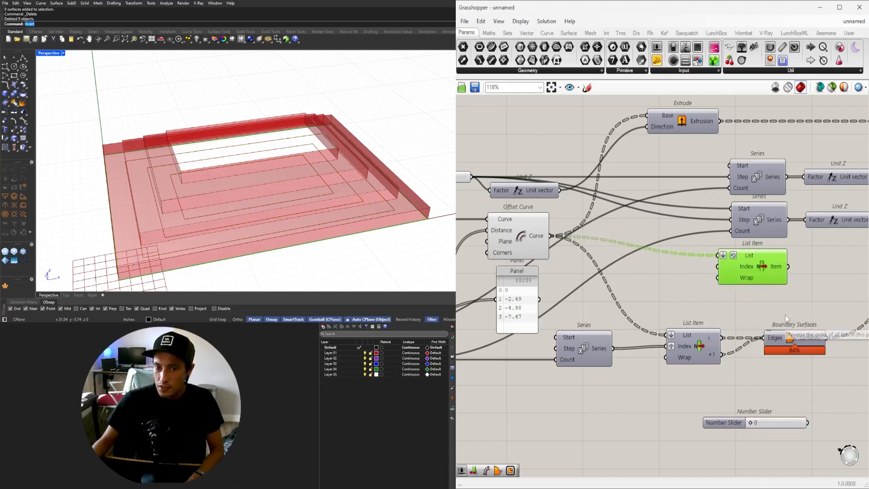
right_click(742, 258)
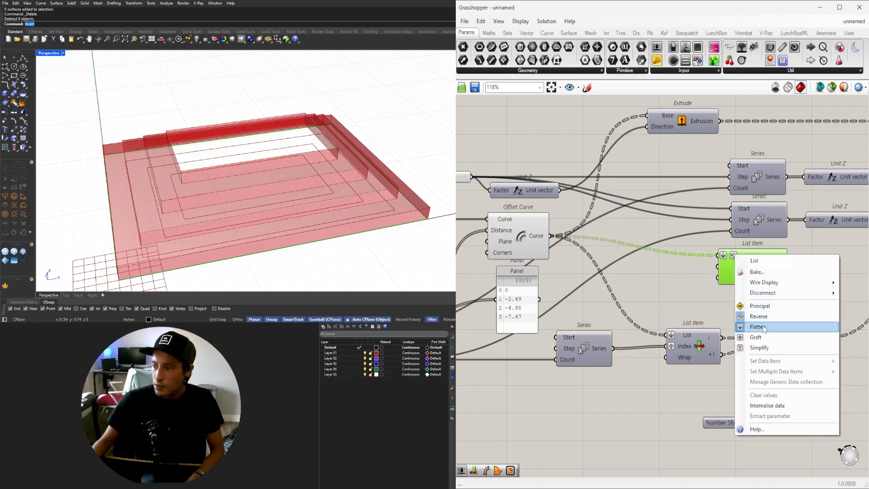
click(779, 315)
Set the new List Item's Index to -1 and check the selected innermost curve from a low viewing angle.
scroll(754, 290, up, 5)
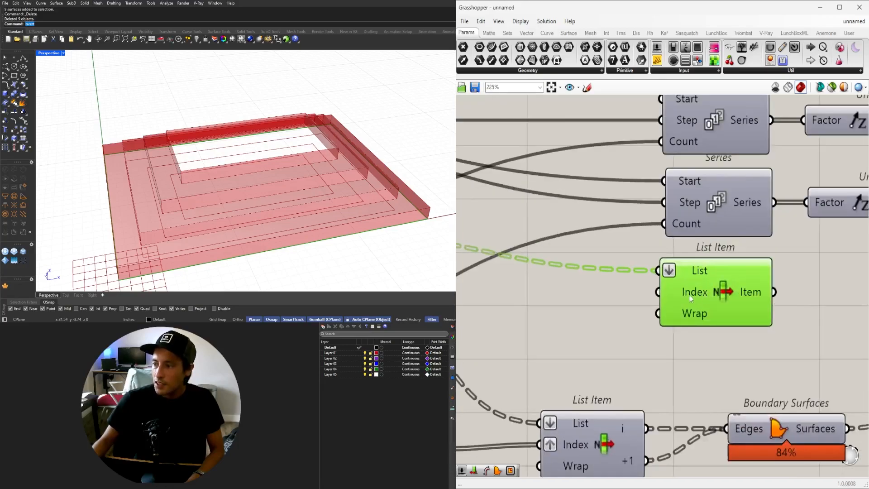
right_click(689, 294)
mouse_move(763, 389)
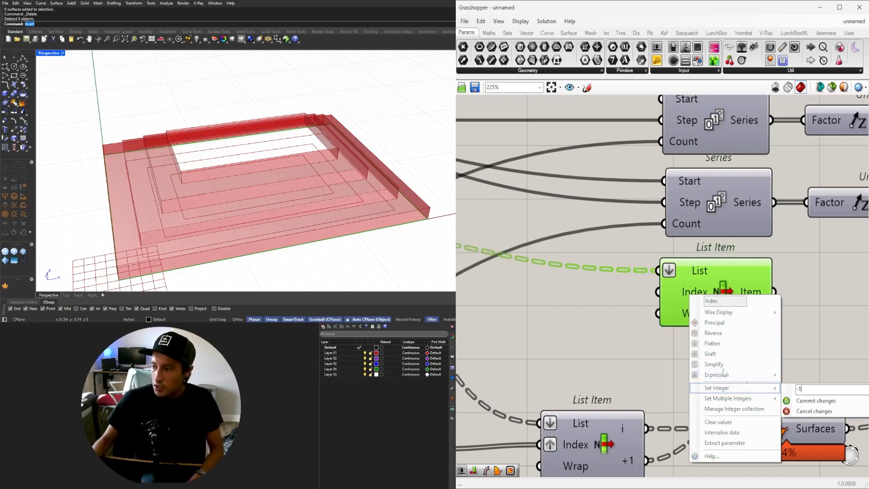
click(816, 400)
drag(750, 282, 748, 281)
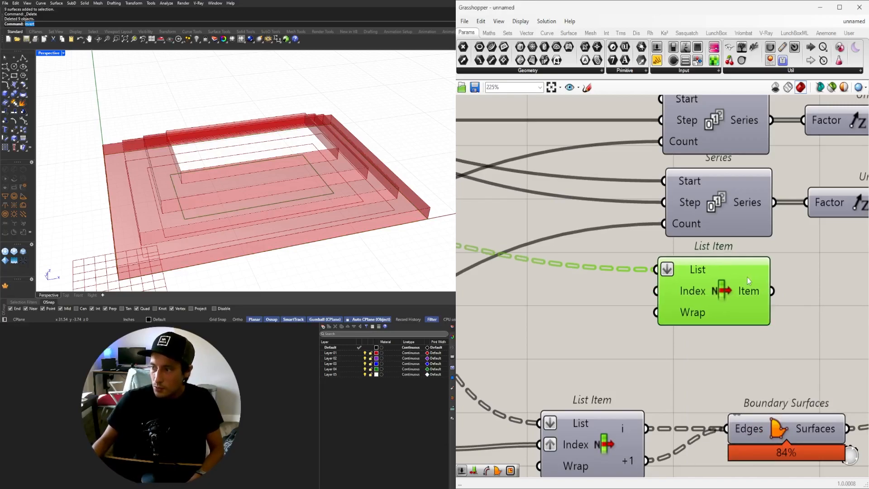
right_drag(186, 93, 187, 173)
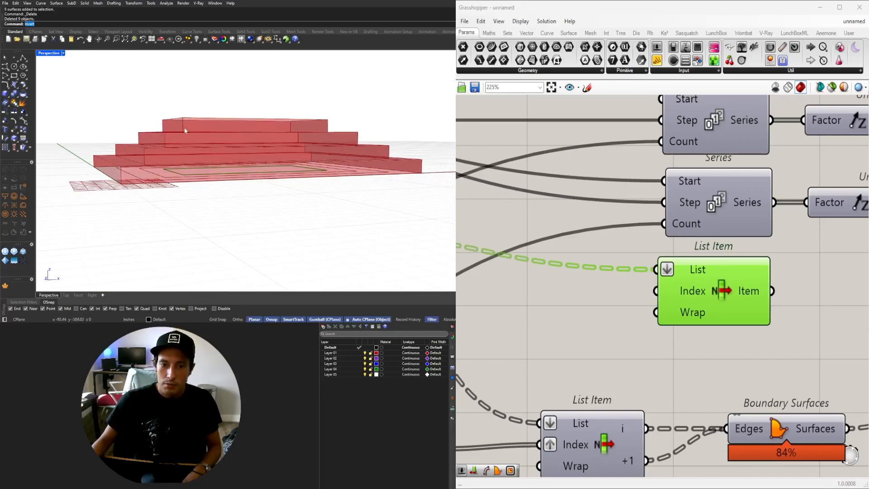
Trace the upper Move component back through its Series to the height and level-count sliders that drive it.
scroll(586, 319, down, 4)
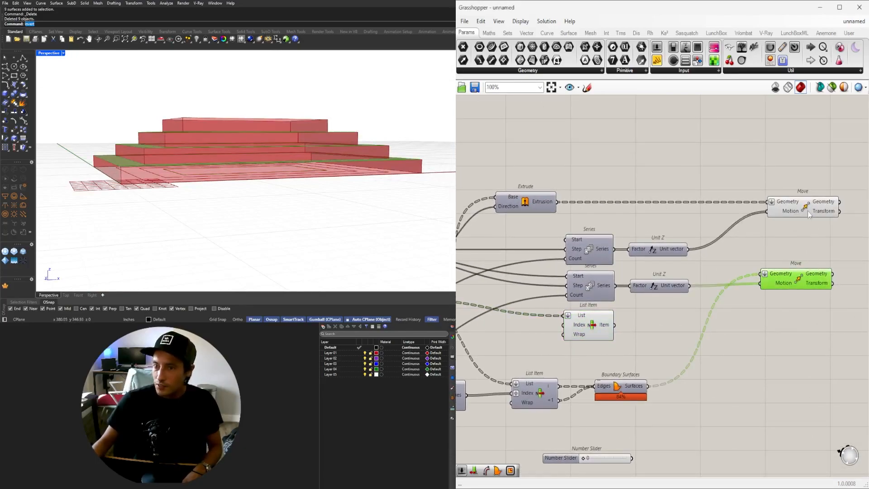
click(808, 213)
right_drag(669, 306, 785, 311)
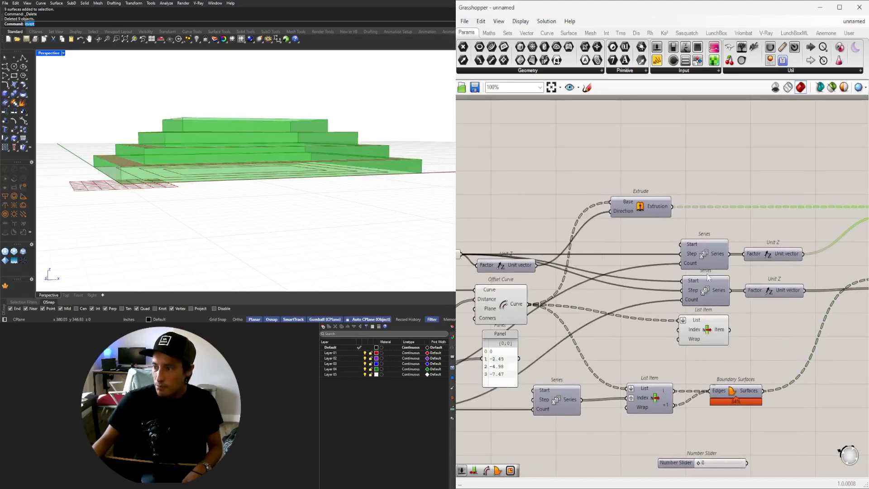
click(702, 258)
right_drag(522, 342, 698, 336)
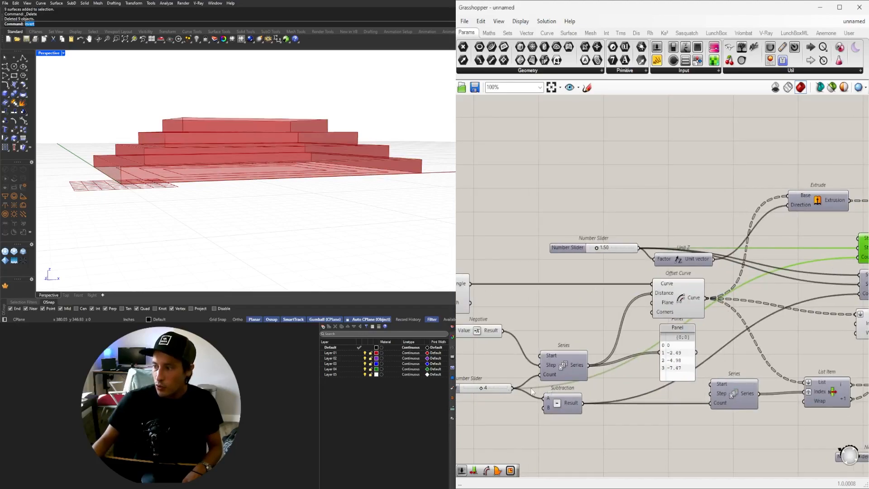
right_drag(734, 312, 569, 324)
right_drag(465, 273, 558, 275)
scroll(767, 260, up, 1)
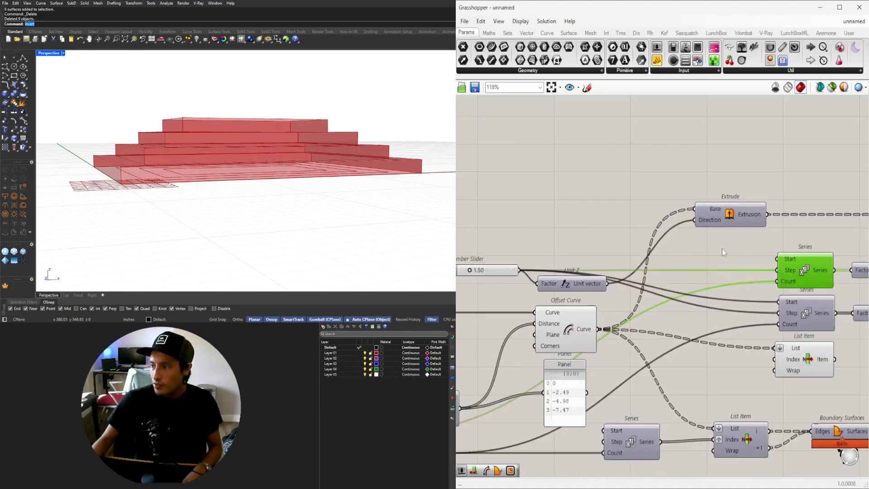
Add a Multiplication component near Extrude and connect the 1.50 height slider to its A input.
double_click(722, 249)
text(*)
key(Return)
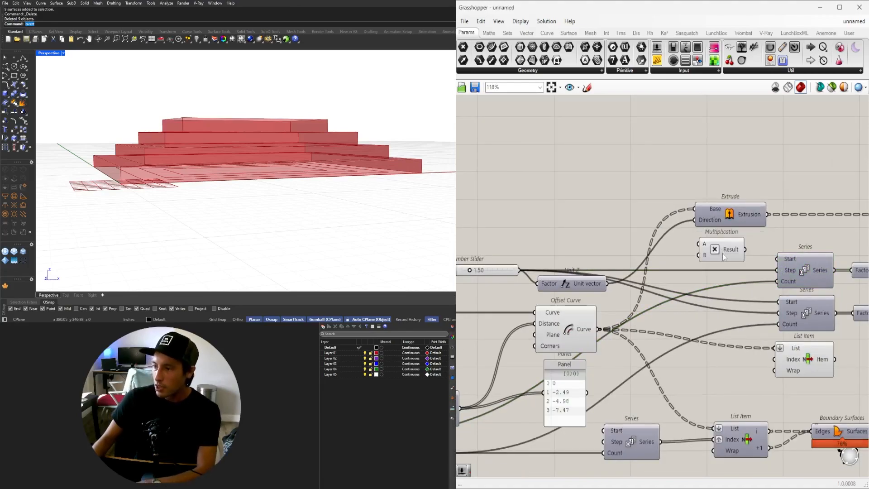
right_drag(581, 276, 641, 249)
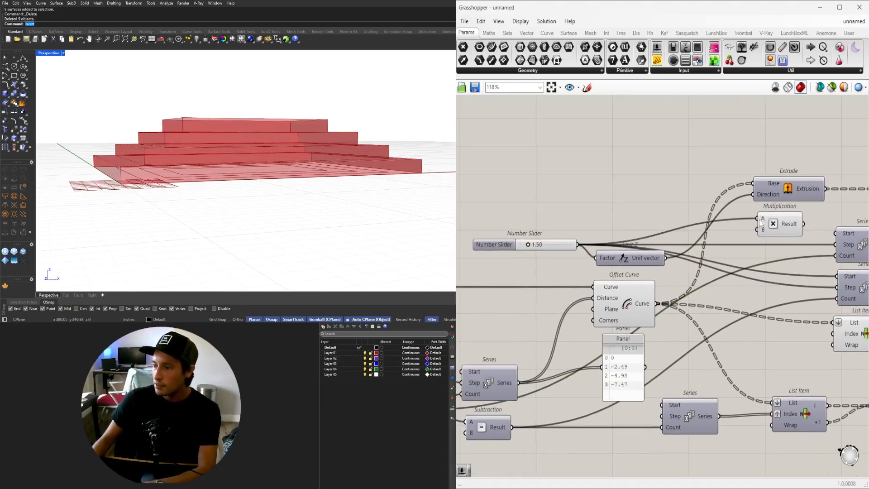
Shorten the stretched level-count slider and connect it to the Multiplication component's B input.
scroll(761, 220, down, 1)
right_drag(470, 391, 508, 374)
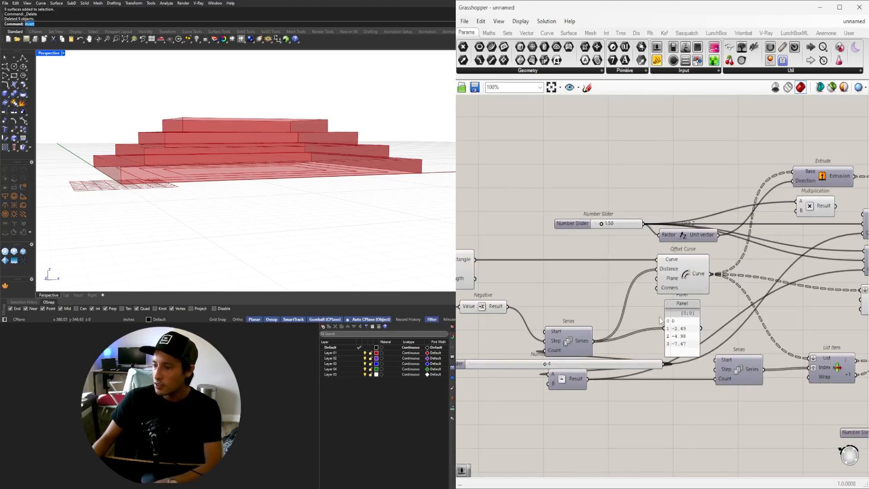
drag(663, 363, 516, 363)
drag(709, 292, 797, 211)
Move the Multiplication component directly below the new List Item.
right_drag(789, 231, 542, 284)
drag(569, 264, 638, 392)
right_drag(680, 344, 720, 240)
drag(776, 354, 546, 323)
drag(546, 324, 556, 343)
click(686, 304)
Add a Unit Z component and feed the Multiplication result into its Factor input.
scroll(693, 290, up, 4)
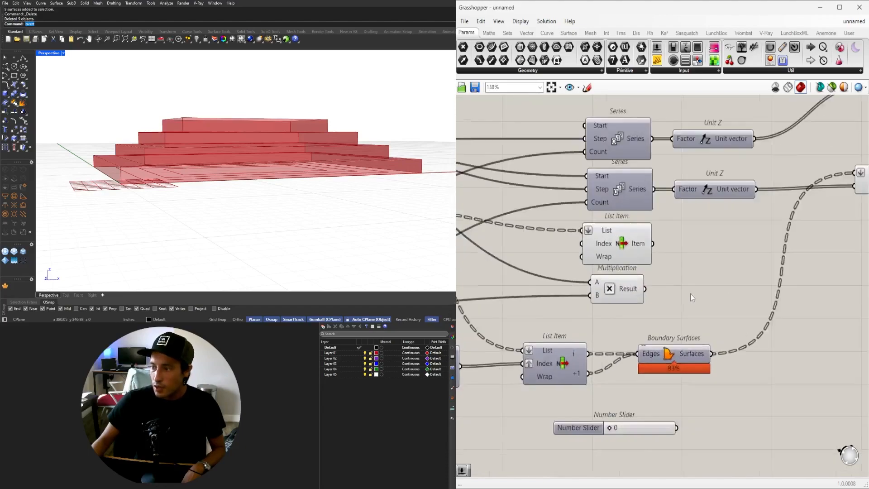
double_click(717, 291)
text(unit z)
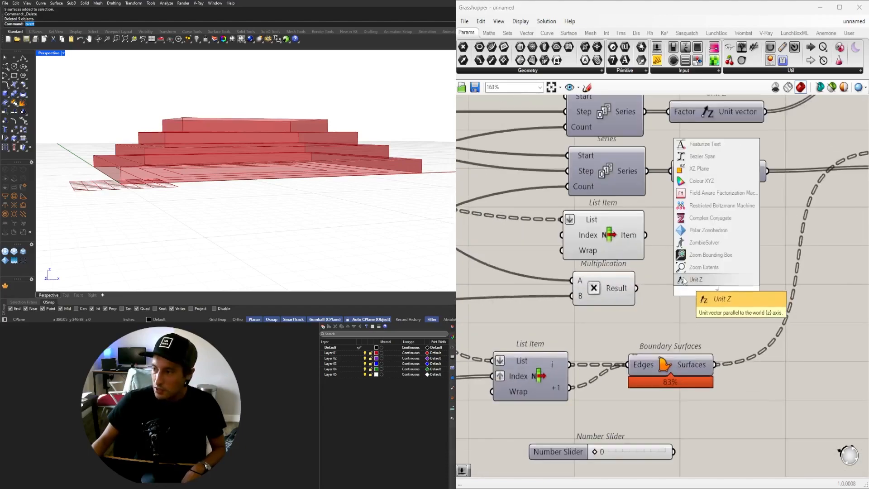
key(Return)
click(613, 287)
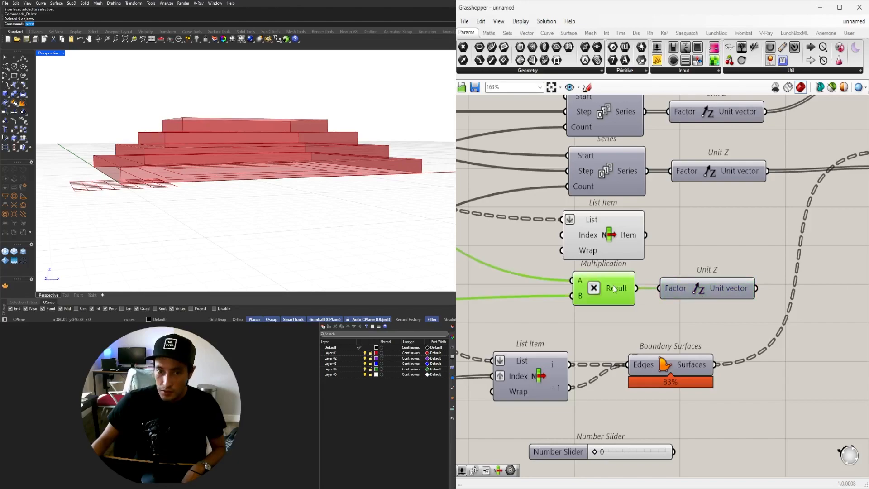
Add a third Move component, with the new List Item's output as Geometry and the new Unit Z vector as Motion.
scroll(613, 286, down, 2)
click(607, 247)
right_drag(403, 156, 394, 190)
right_drag(746, 252, 687, 300)
click(687, 299)
double_click(791, 313)
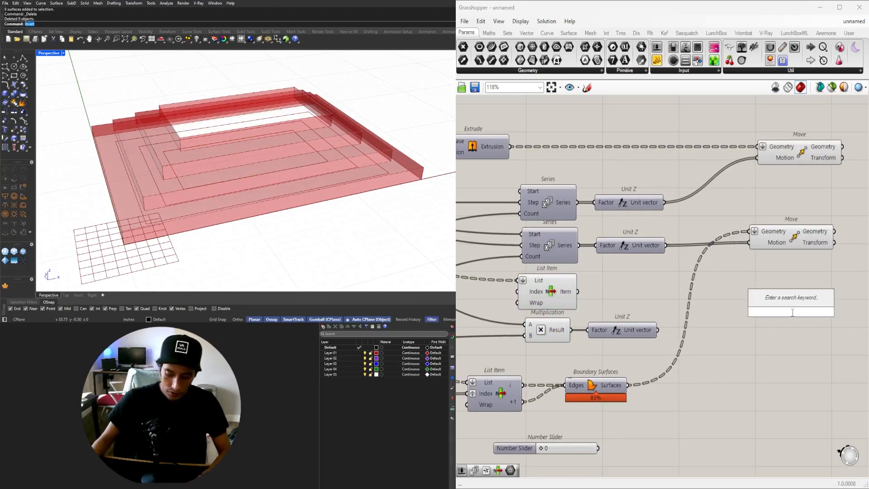
text(move)
click(779, 238)
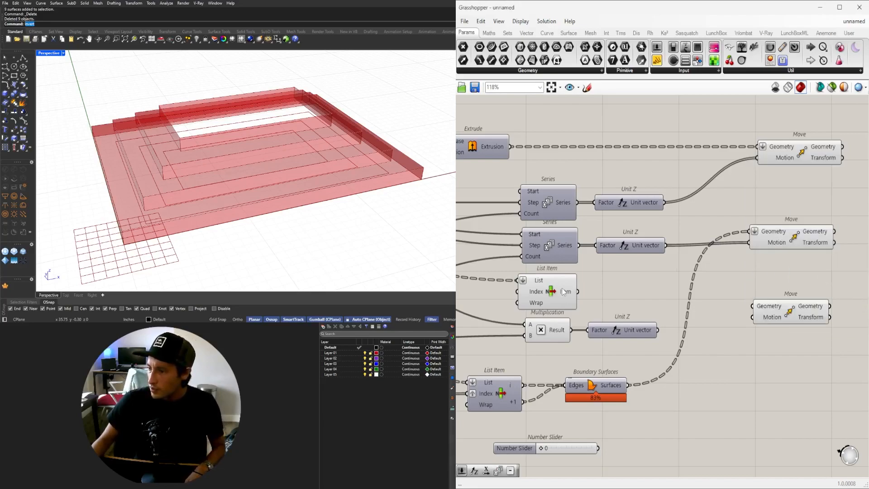
click(561, 292)
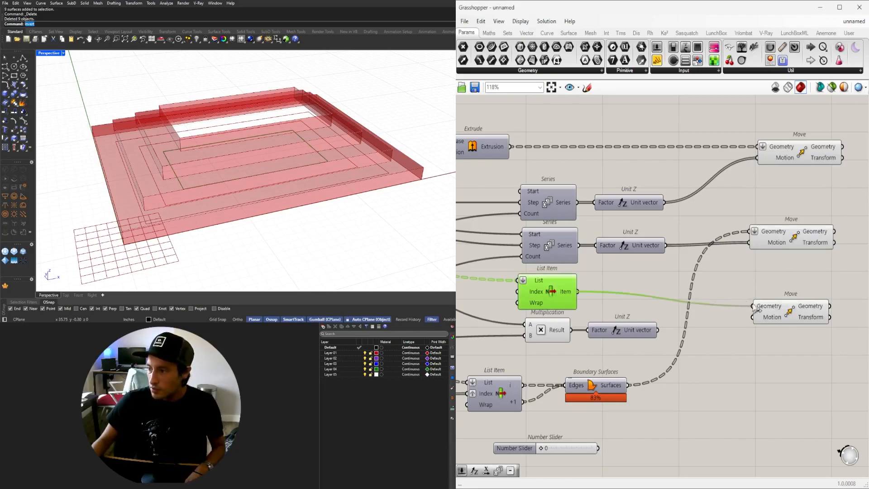
drag(789, 318, 791, 278)
Add a Boundary Surfaces component and connect the third Move's Geometry output to Edges to cap the top level.
right_drag(817, 280, 678, 328)
scroll(723, 323, up, 3)
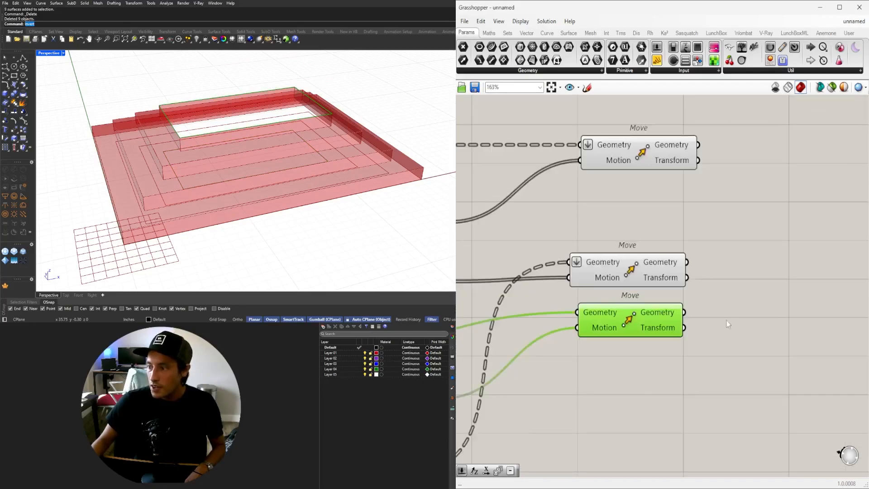
double_click(736, 312)
text(bound)
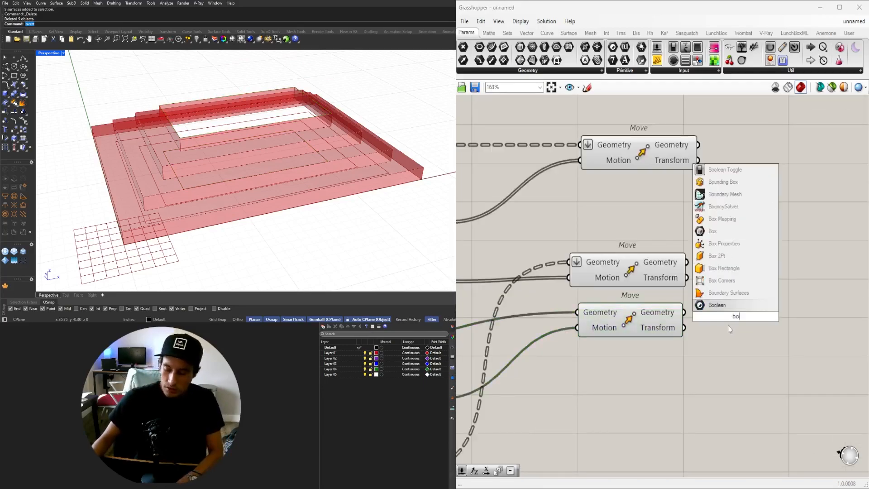
key(Return)
drag(723, 311, 764, 305)
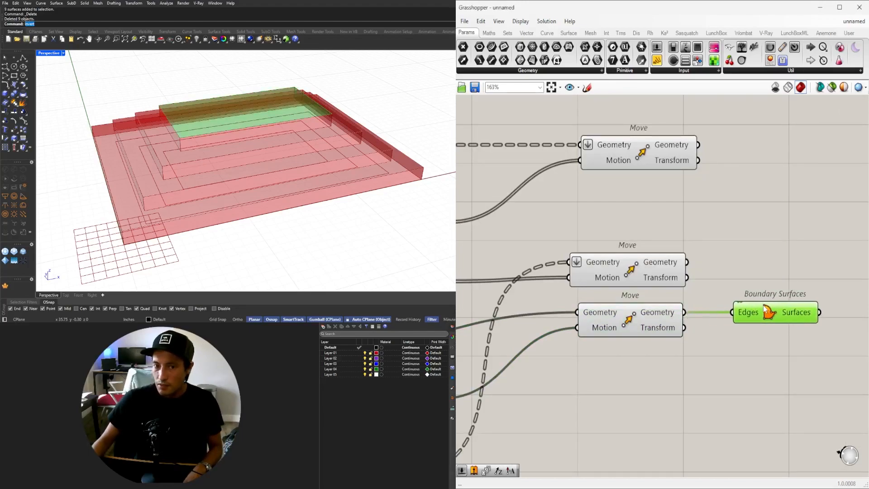
Check the raised top strips and add a Brep Join component beyond the Move and Boundary Surfaces components.
scroll(760, 294, down, 3)
right_drag(768, 294, 678, 327)
click(587, 310)
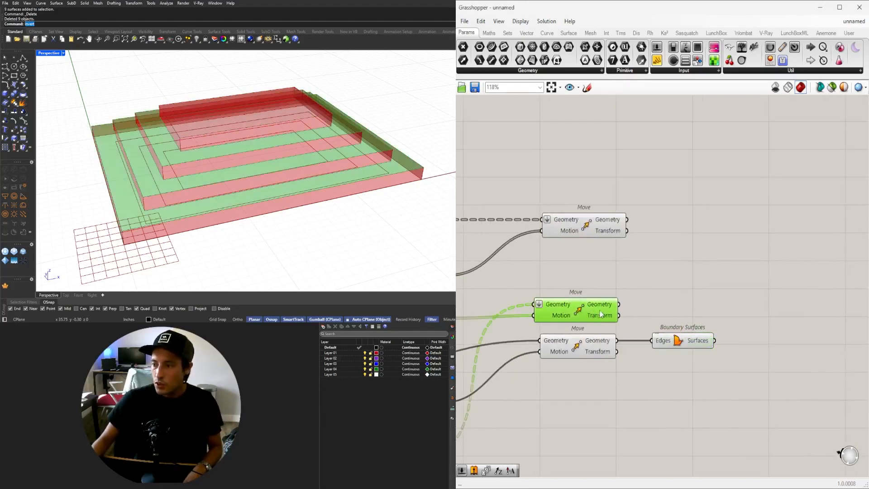
click(790, 311)
double_click(776, 301)
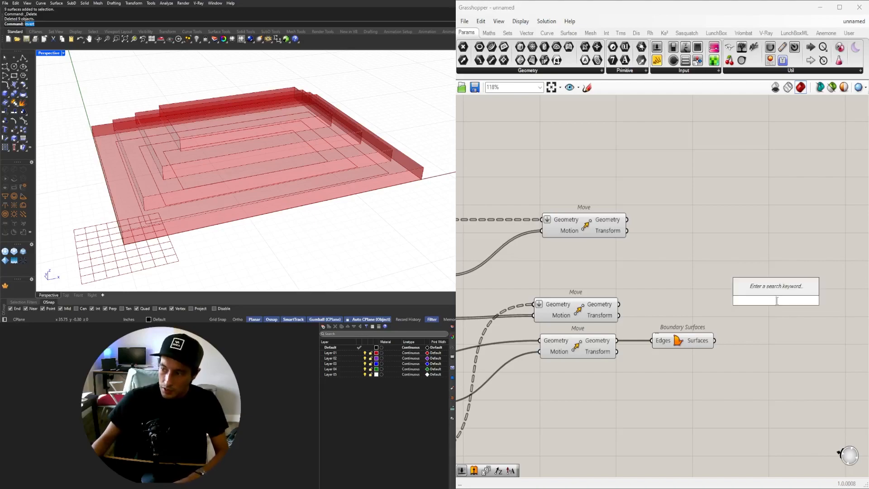
text(join)
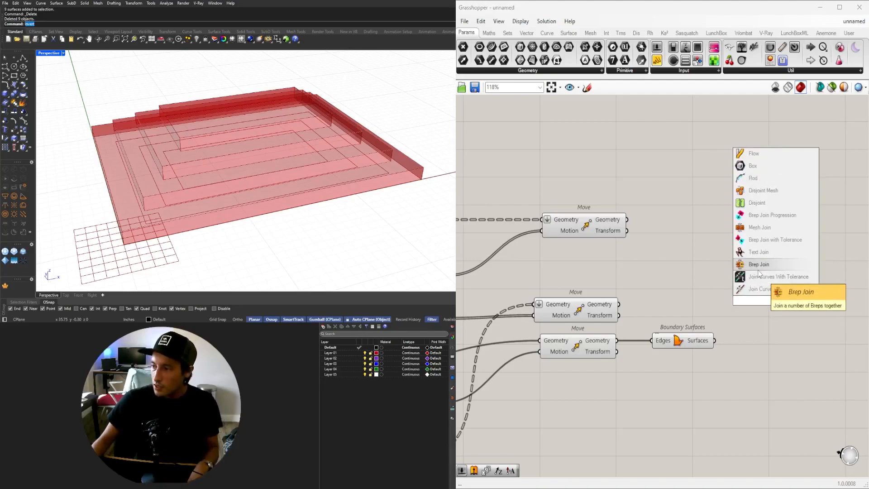
click(759, 264)
Connect the extrusion Move, the strip Move and the new Boundary Surfaces outputs to Brep Join's Breps input.
right_drag(370, 206, 139, 155)
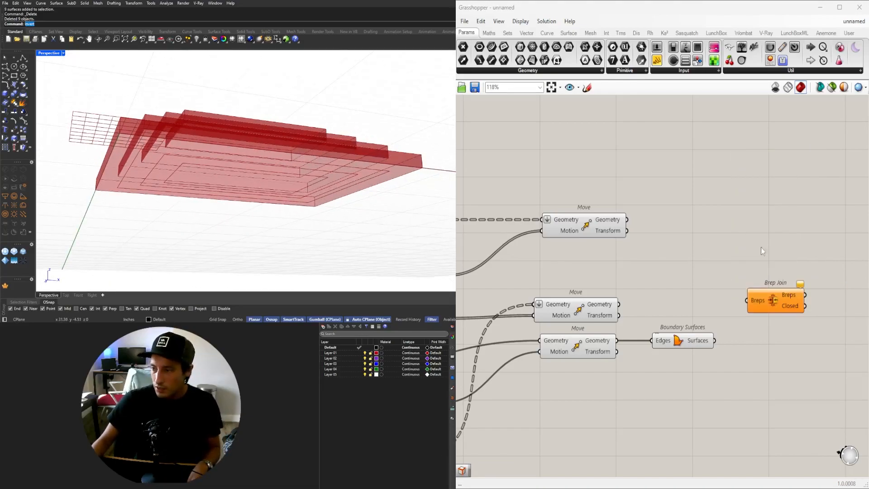
right_drag(763, 242, 758, 289)
drag(736, 355, 746, 346)
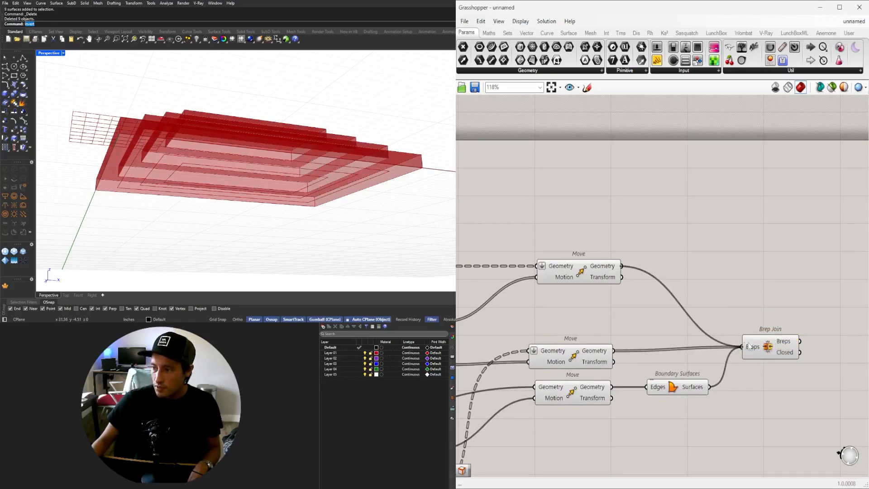
Flatten the Breps input of the Brep Join component.
click(769, 348)
right_click(761, 350)
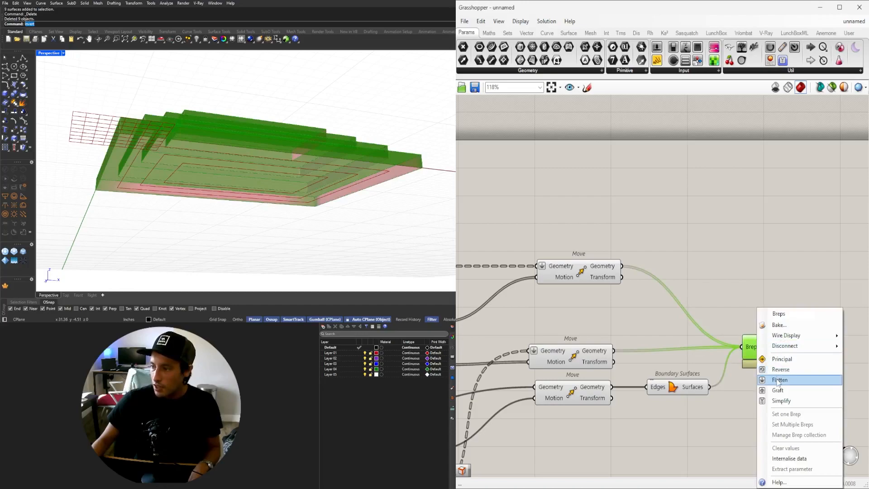
click(785, 380)
Select every component before Brep Join and turn off their previews so only the joined result is displayed.
drag(777, 353, 592, 245)
scroll(783, 351, down, 8)
click(789, 343)
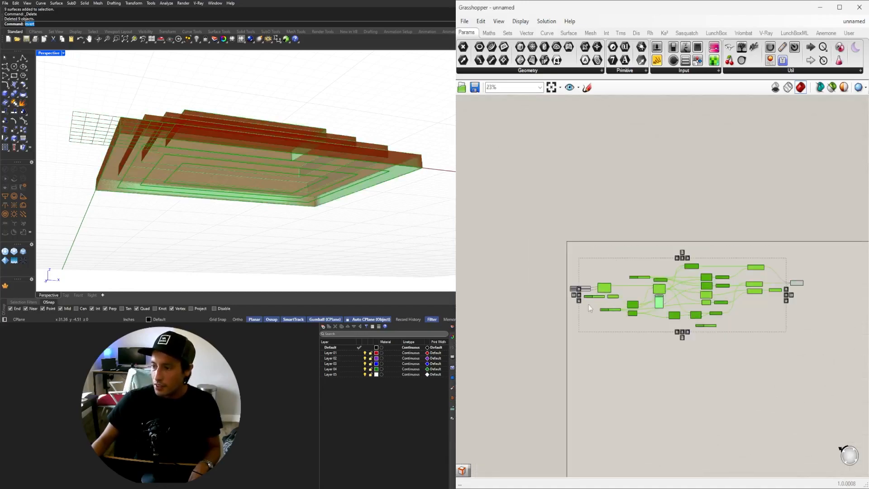
scroll(571, 290, up, 4)
middle_click(624, 235)
click(651, 207)
Add a Custom Preview component after Brep Join and connect the Breps output to its Geometry input.
scroll(823, 270, down, 1)
right_drag(822, 269, 646, 351)
scroll(725, 326, up, 4)
click(724, 325)
double_click(731, 326)
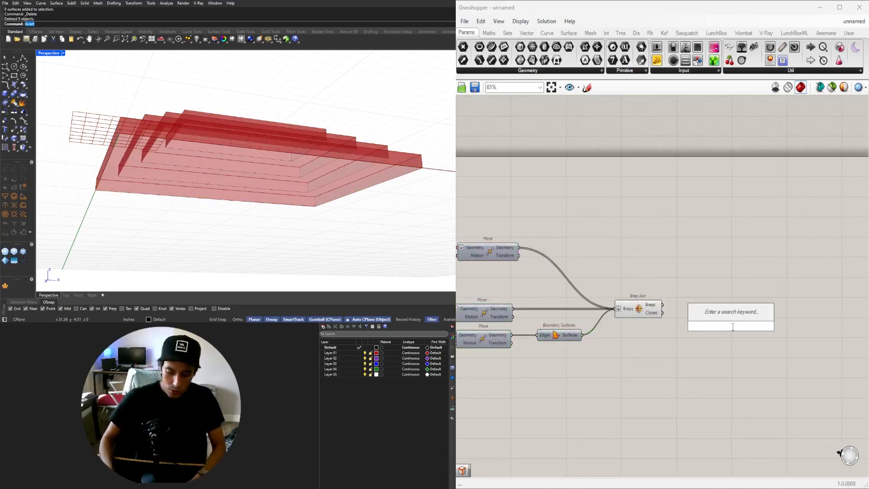
text(cust)
click(714, 302)
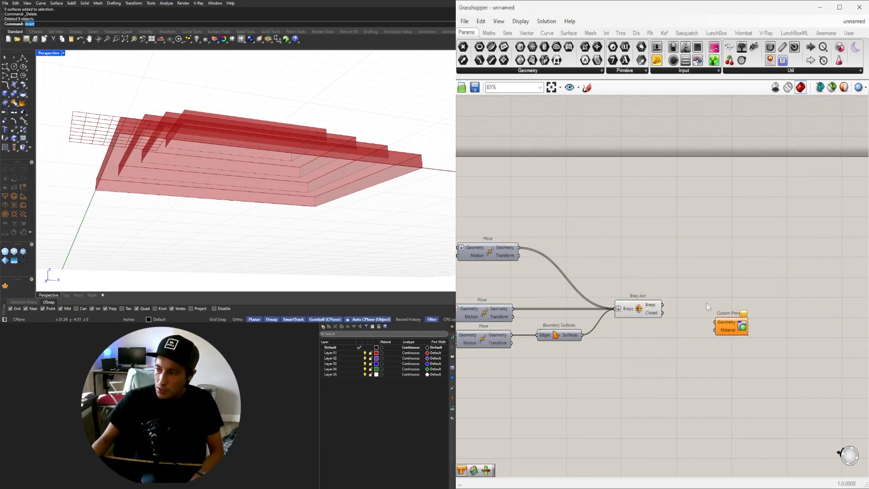
drag(723, 326, 727, 312)
Add a Colour Picker, connect it to the Custom Preview's Material input and pick a red with saturation 70 and value 89.
double_click(788, 313)
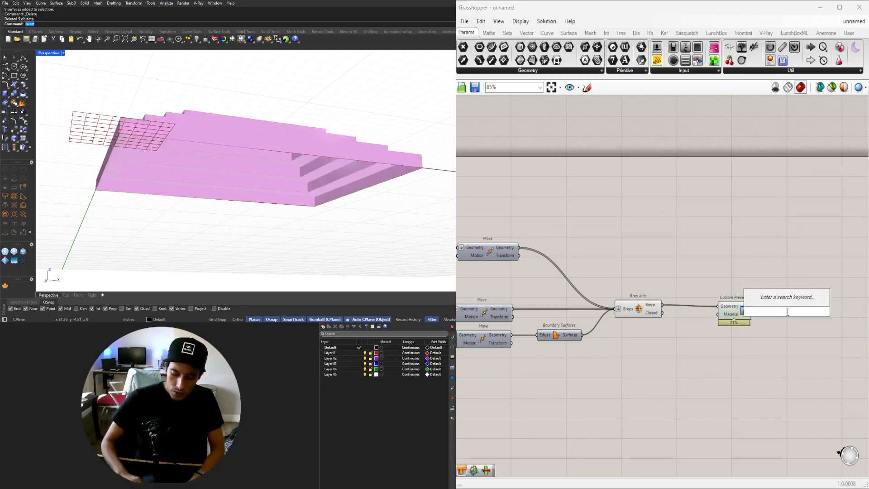
text(col)
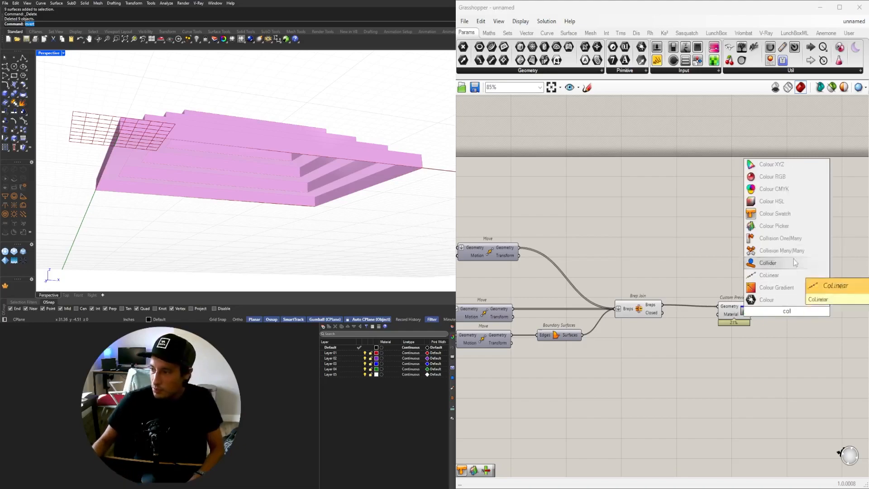
click(774, 226)
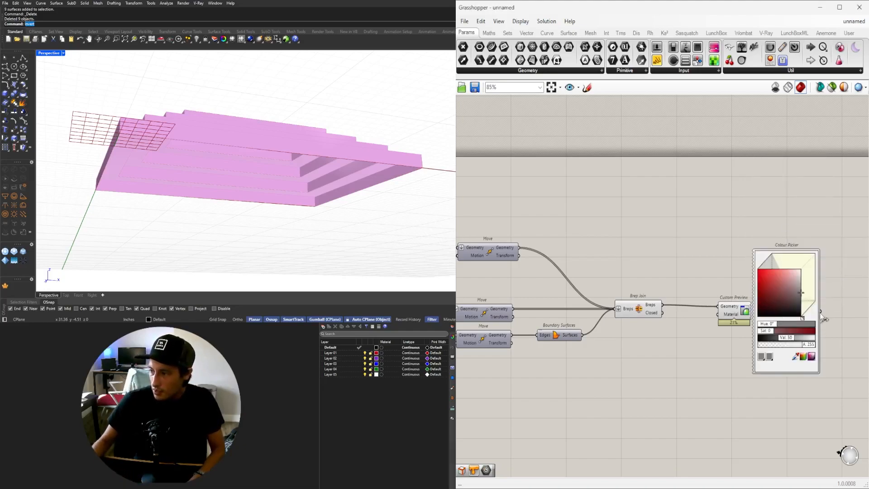
drag(717, 319, 718, 314)
drag(782, 274, 770, 275)
Turn off the preview of Brep Join while leaving the Custom Preview component displayed.
drag(742, 332, 631, 291)
middle_click(643, 281)
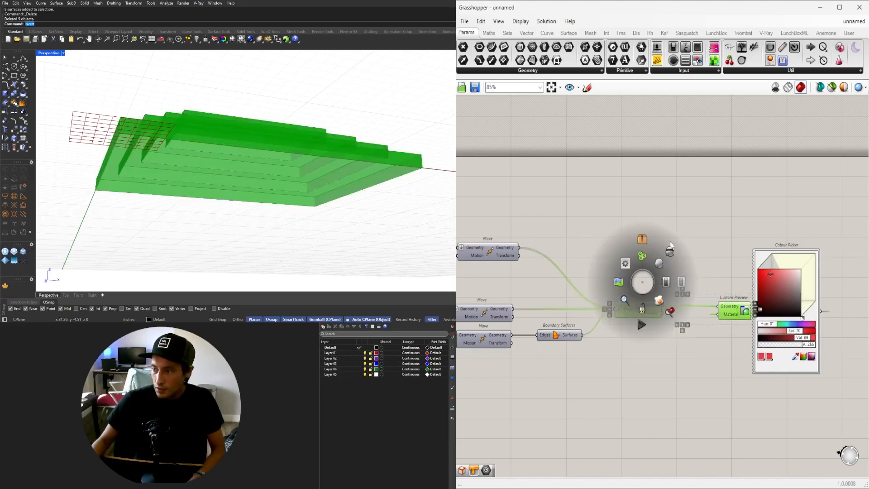
click(669, 245)
click(726, 214)
key(ctrl+q)
click(734, 251)
Set the wire display of the Custom Preview's Geometry and Material inputs to Hidden.
right_drag(779, 247, 712, 253)
click(696, 271)
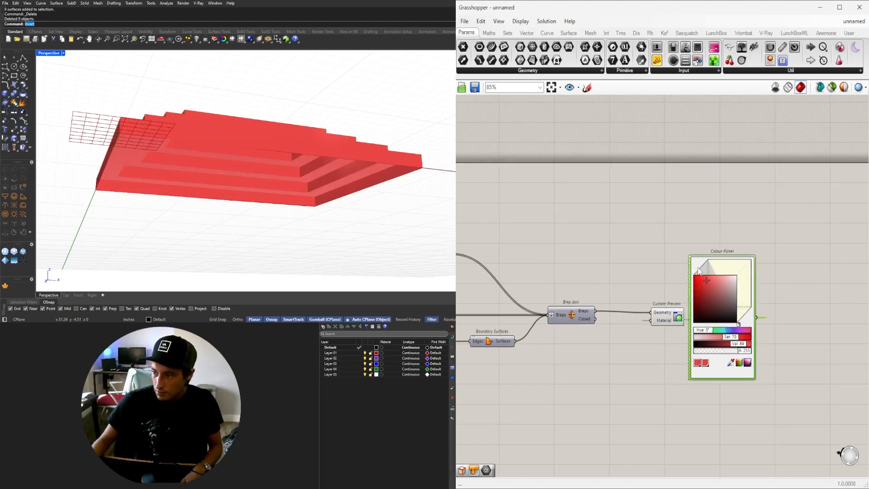
scroll(662, 321, up, 3)
right_click(661, 309)
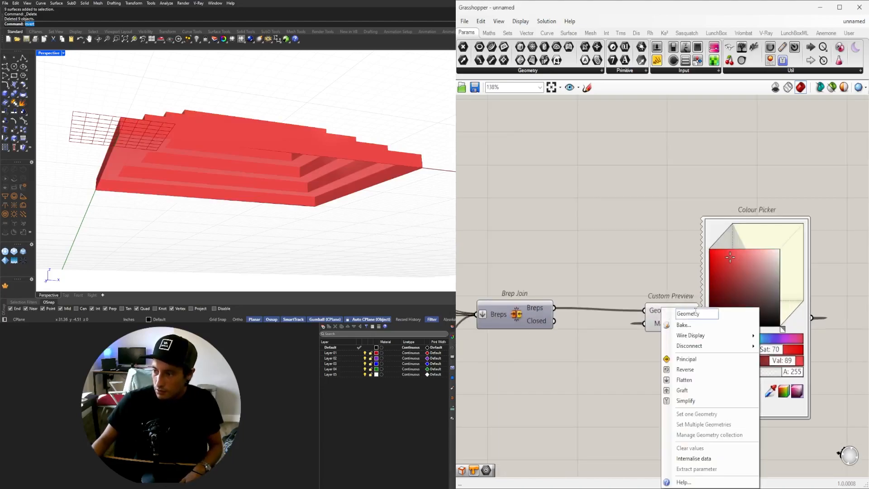
mouse_move(722, 336)
click(774, 358)
right_click(665, 324)
mouse_move(744, 347)
click(775, 362)
Change the Colour Picker to a neutral grey and move it with the Custom Preview further away from Brep Join.
scroll(730, 344, down, 3)
drag(776, 408, 682, 251)
drag(690, 322, 689, 315)
click(618, 277)
right_drag(418, 136, 445, 221)
drag(743, 296, 800, 300)
Set the rectangle's X Size slider to 30.5 and its Y Size slider to 30.3.
scroll(679, 213, down, 4)
right_drag(626, 292, 809, 316)
right_drag(480, 305, 611, 274)
scroll(613, 269, up, 8)
scroll(566, 256, up, 2)
drag(578, 248, 577, 284)
scroll(267, 150, down, 5)
right_drag(267, 149, 317, 154)
scroll(681, 296, down, 3)
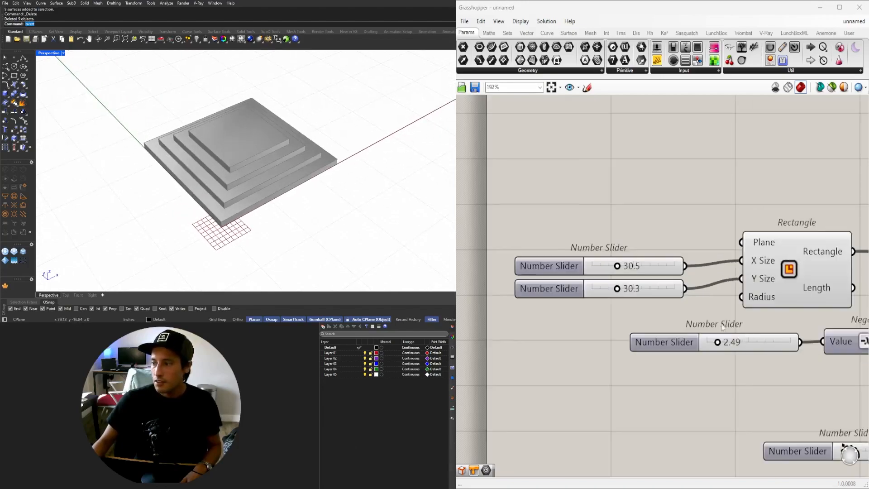
Lower the offset distance slider that feeds Negative and raise the level count slider to 10.
scroll(709, 319, up, 3)
drag(630, 365, 615, 378)
scroll(621, 336, down, 5)
right_drag(725, 438, 654, 313)
scroll(655, 316, up, 4)
drag(656, 274, 749, 275)
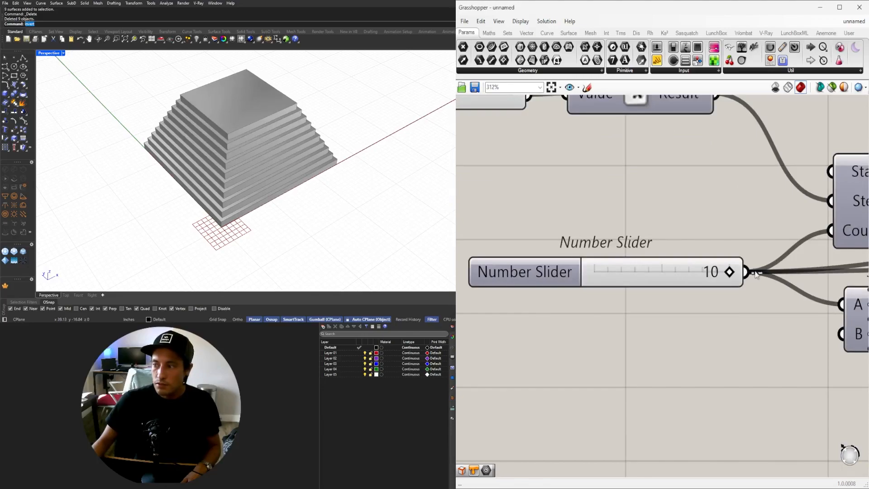
scroll(739, 383, down, 4)
Fine-tune the offset distance slider to 0.98 and set the level count slider to its maximum of 10.
scroll(585, 257, up, 7)
drag(570, 255, 578, 255)
scroll(579, 256, down, 4)
right_drag(578, 256, 631, 309)
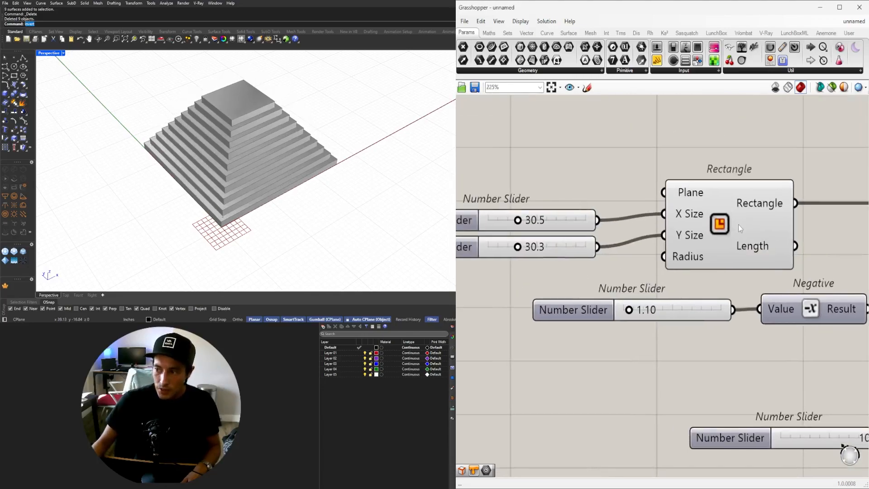
scroll(650, 312, up, 5)
drag(557, 289, 554, 295)
scroll(594, 292, down, 5)
scroll(594, 293, down, 3)
scroll(652, 292, up, 5)
mouse_move(660, 290)
mouse_down()
mouse_move(536, 306)
mouse_move(606, 312)
mouse_move(561, 301)
mouse_move(671, 303)
mouse_up()
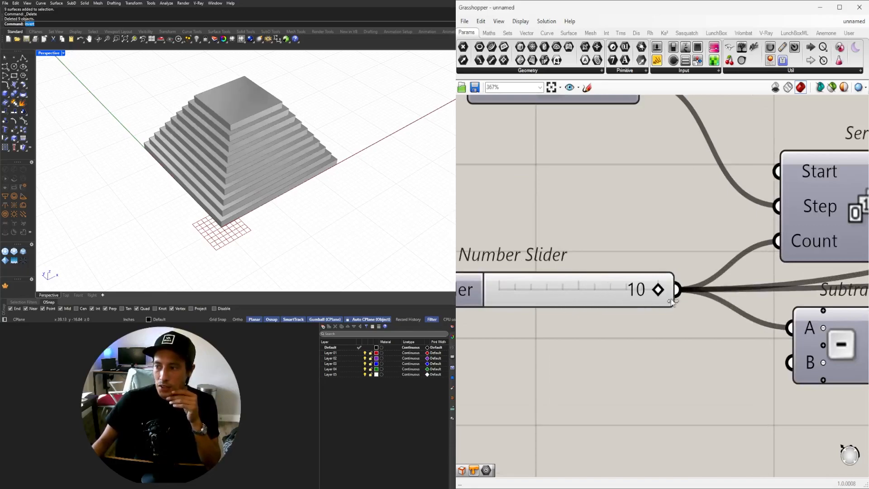
Delete the leftover unconnected component beneath the definition.
scroll(671, 303, down, 6)
scroll(724, 357, up, 3)
scroll(718, 362, down, 3)
drag(741, 384, 652, 344)
right_drag(566, 319, 699, 317)
key(Delete)
Set the level height slider that feeds the first Unit Z to 0.87.
scroll(631, 202, up, 8)
drag(593, 203, 584, 241)
right_drag(290, 191, 248, 225)
scroll(682, 256, down, 10)
scroll(682, 255, down, 2)
right_drag(253, 254, 200, 106)
right_drag(271, 211, 341, 416)
right_drag(300, 185, 355, 167)
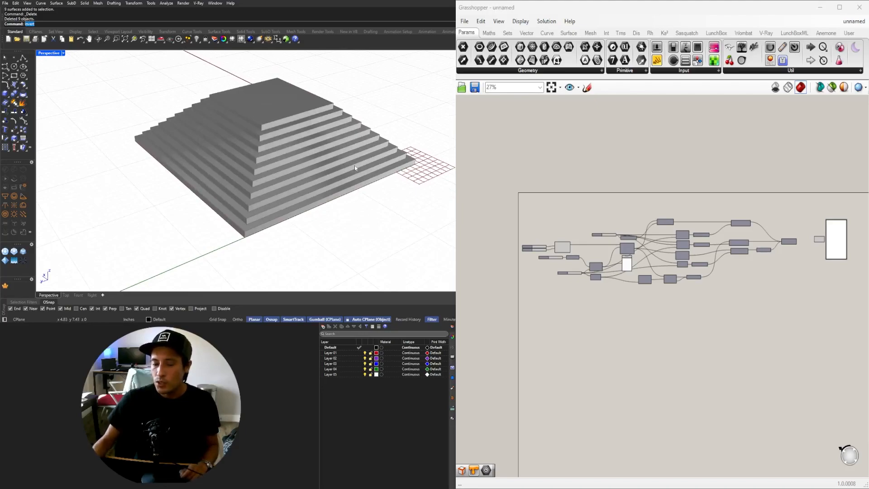
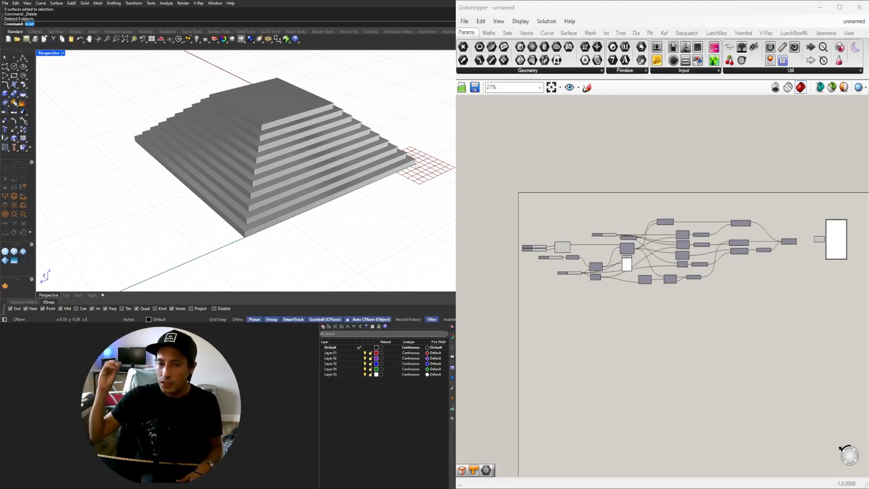
right_drag(290, 181, 458, 246)
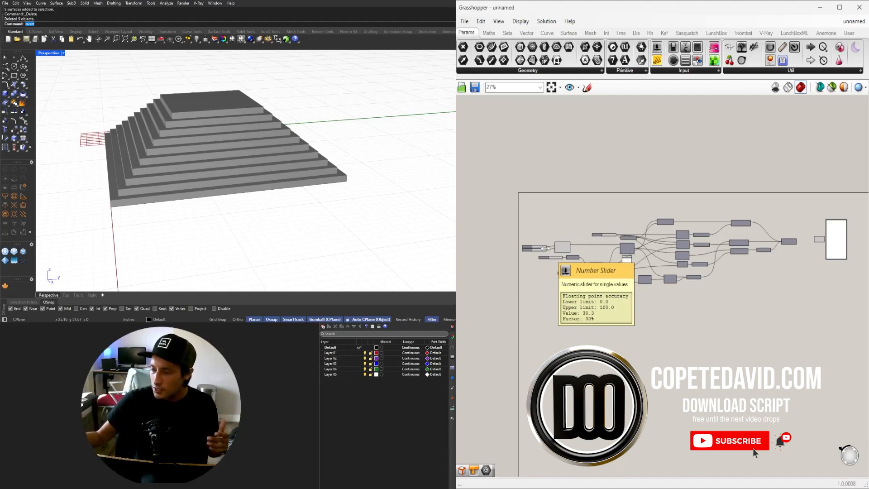
right_drag(199, 108, 231, 140)
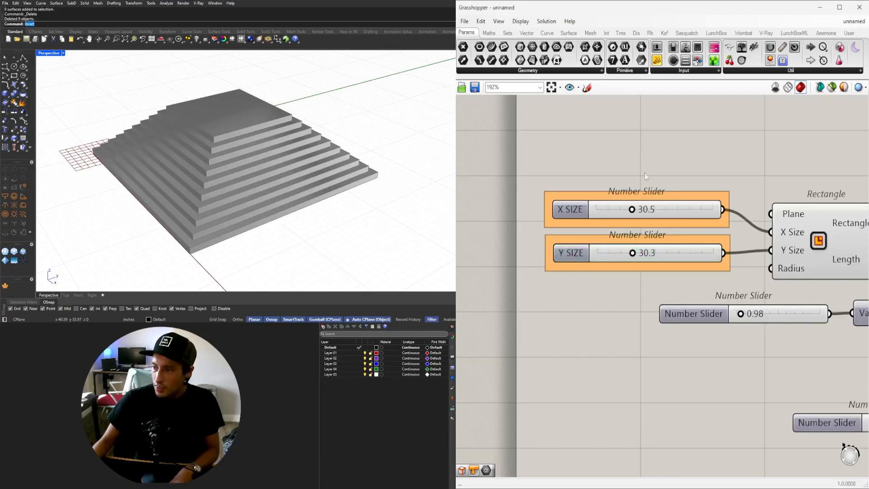
Rename the offset distance slider to OFFSET STEP and place it in its own group.
right_drag(802, 276, 590, 271)
scroll(591, 271, down, 2)
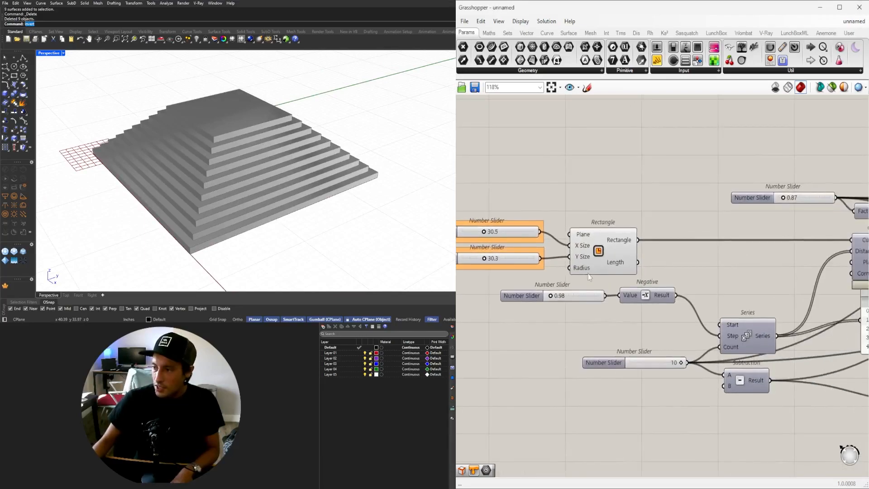
scroll(591, 270, up, 2)
right_drag(579, 304, 628, 295)
scroll(587, 294, up, 4)
drag(563, 295, 569, 297)
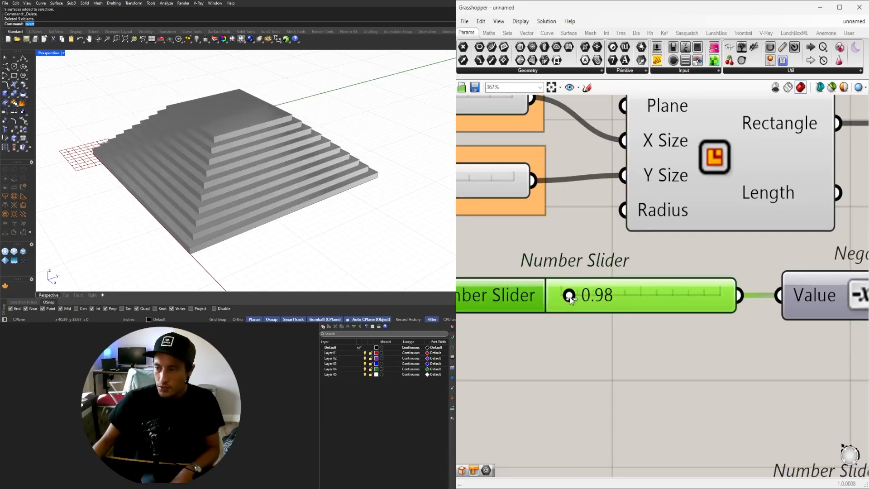
right_drag(570, 298, 660, 295)
right_click(603, 292)
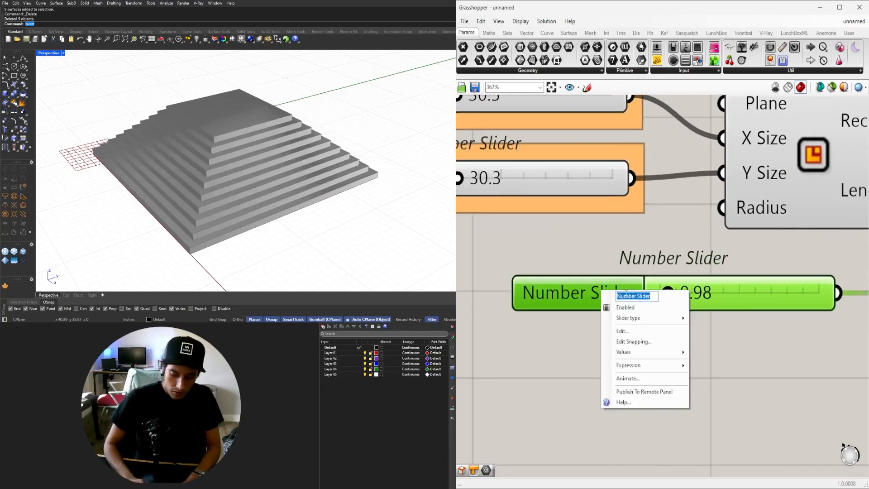
text(OD)
key(BackSpace)
key(BackSpace)
text(F)
key(BackSpace)
text(FFFSET)
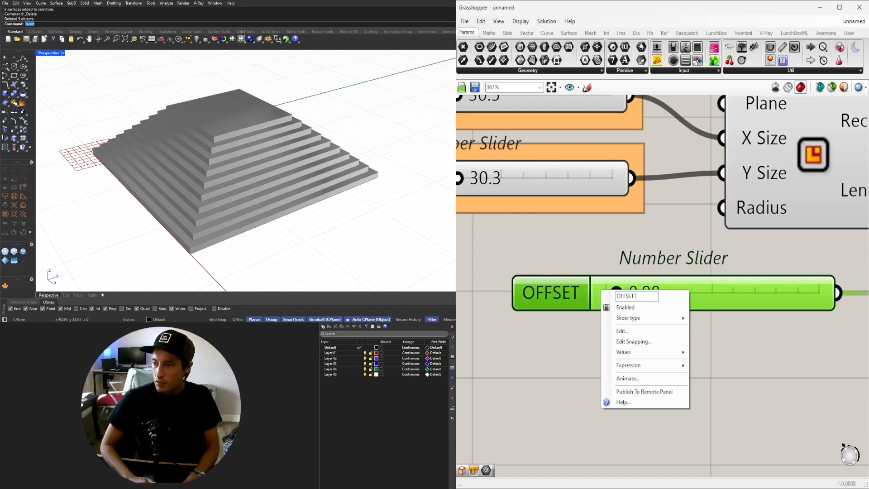
key(Return)
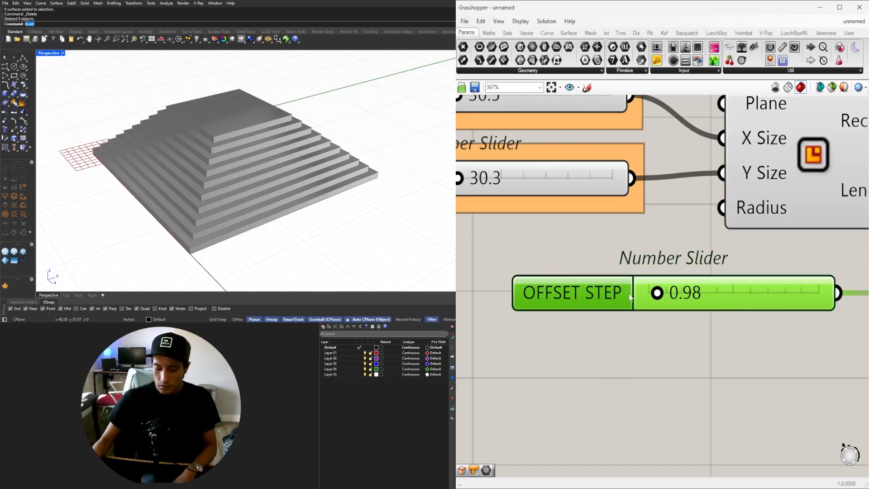
scroll(629, 295, down, 4)
scroll(630, 346, down, 3)
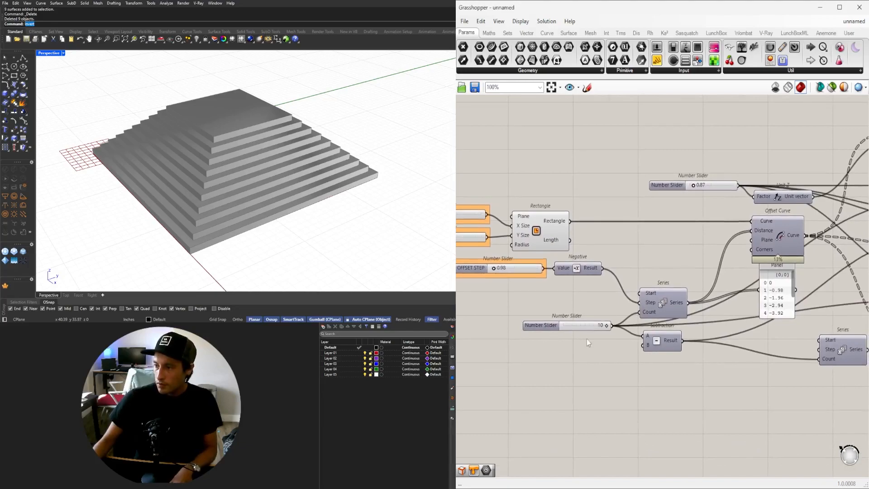
Trace which components the level count slider feeds across the definition.
scroll(571, 335, down, 1)
click(611, 317)
click(542, 303)
click(613, 308)
right_drag(749, 369, 761, 354)
click(686, 382)
scroll(742, 317, up, 1)
click(739, 310)
click(605, 311)
scroll(605, 312, down, 2)
right_drag(741, 276, 701, 293)
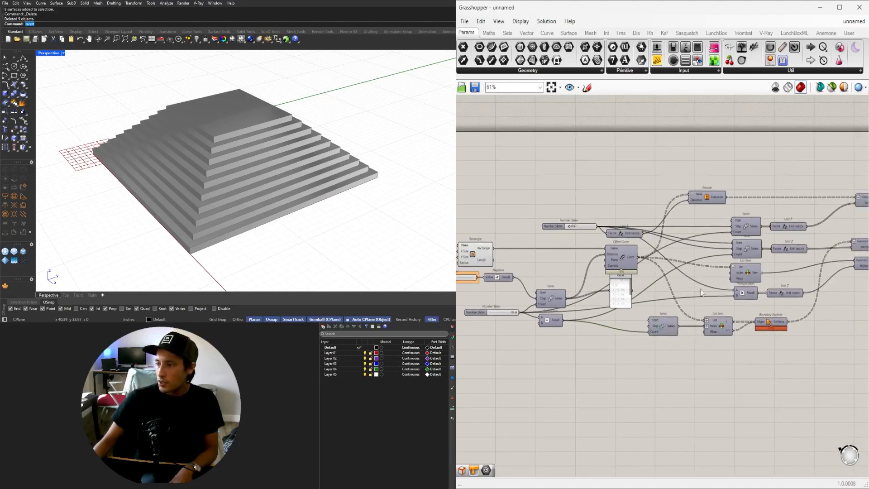
Set the wire display of the Count inputs on the two upper Series components to Hidden.
right_click(734, 233)
mouse_move(770, 253)
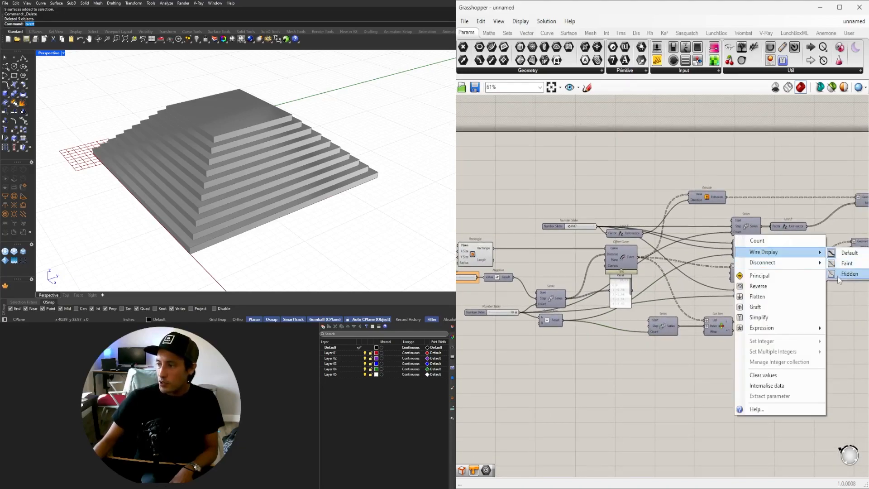
click(837, 276)
right_click(738, 254)
mouse_move(793, 274)
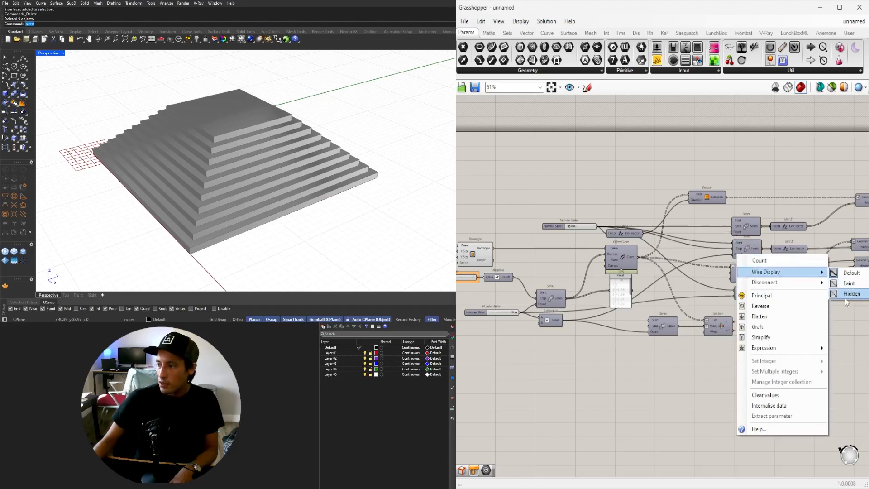
click(850, 293)
Set the wire display of the Multiplication component's B input to Hidden.
right_click(740, 301)
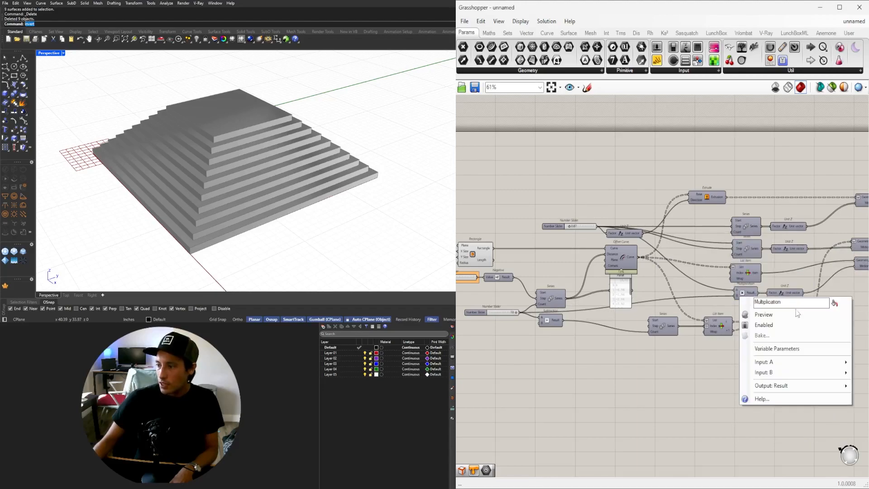
right_click(736, 301)
click(715, 301)
right_click(735, 297)
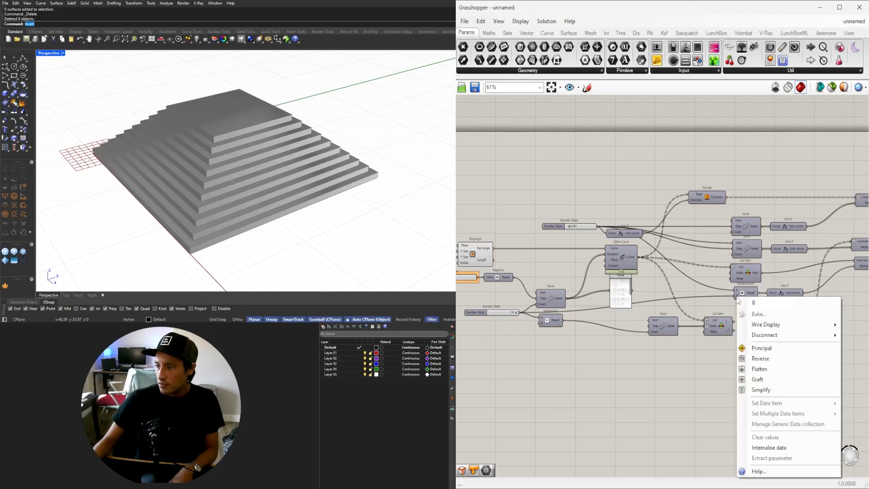
mouse_move(802, 324)
click(859, 346)
Move the lower Series, List Item and Boundary Surfaces components up to sit directly beneath the Multiplication row.
scroll(674, 341, up, 1)
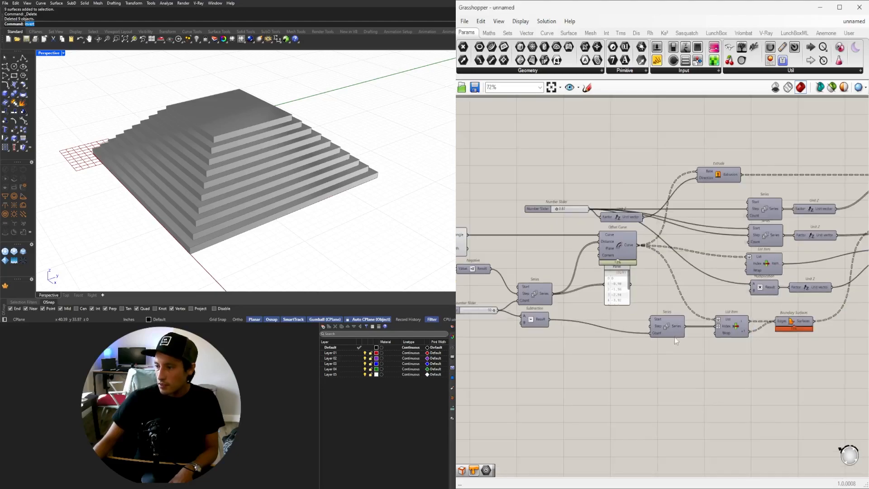
drag(809, 359, 660, 309)
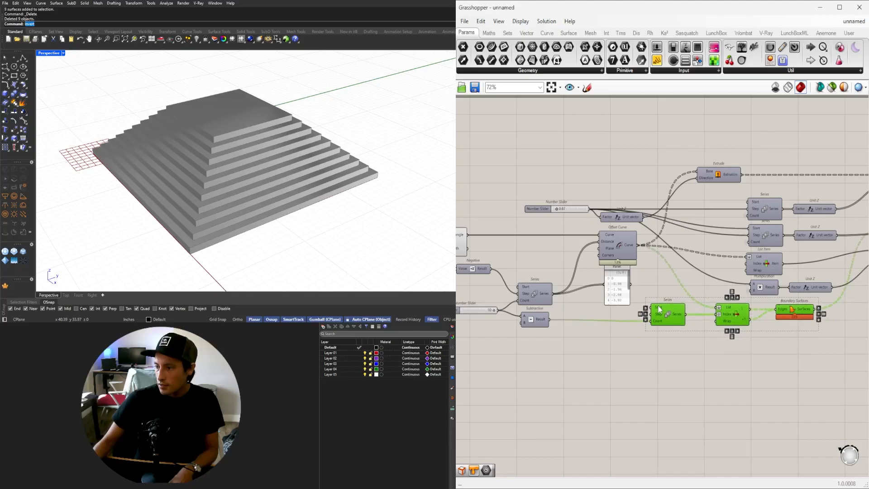
scroll(751, 312, up, 2)
drag(860, 345, 765, 313)
click(775, 353)
scroll(772, 349, down, 2)
right_drag(787, 347, 746, 346)
scroll(710, 303, up, 3)
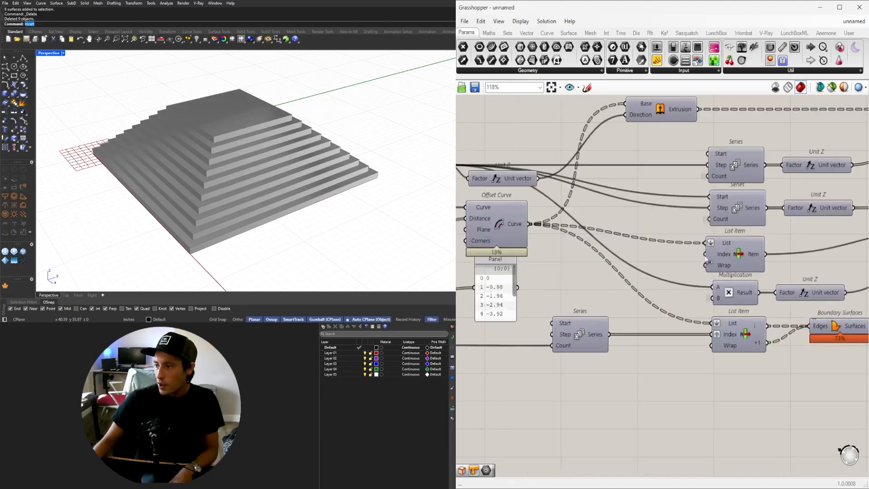
Space out and centre-align the column of Series, List Item and Multiplication components, and move it closer to Offset Curve.
drag(741, 365, 708, 125)
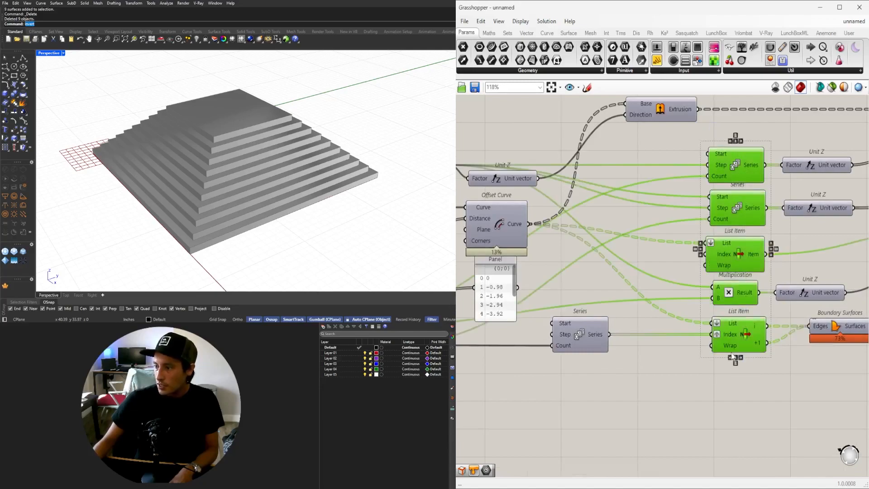
click(737, 364)
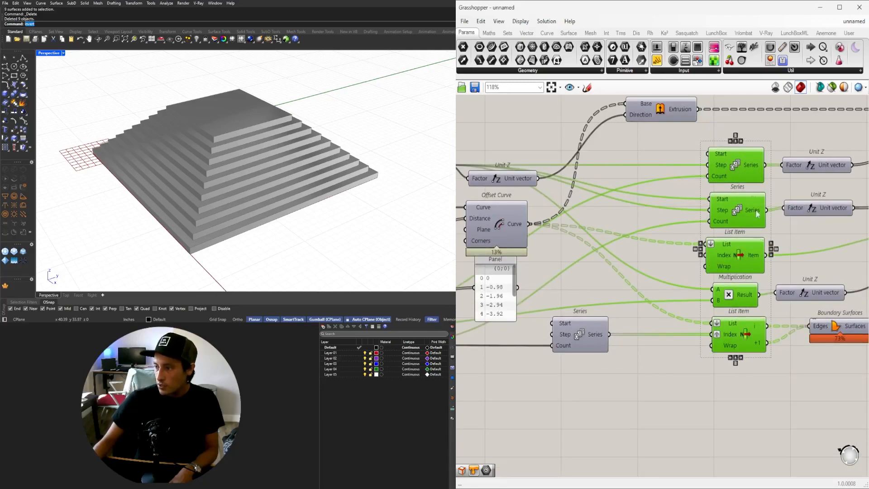
click(740, 359)
click(741, 358)
click(741, 358)
scroll(726, 238, down, 2)
drag(727, 239, 681, 239)
click(735, 163)
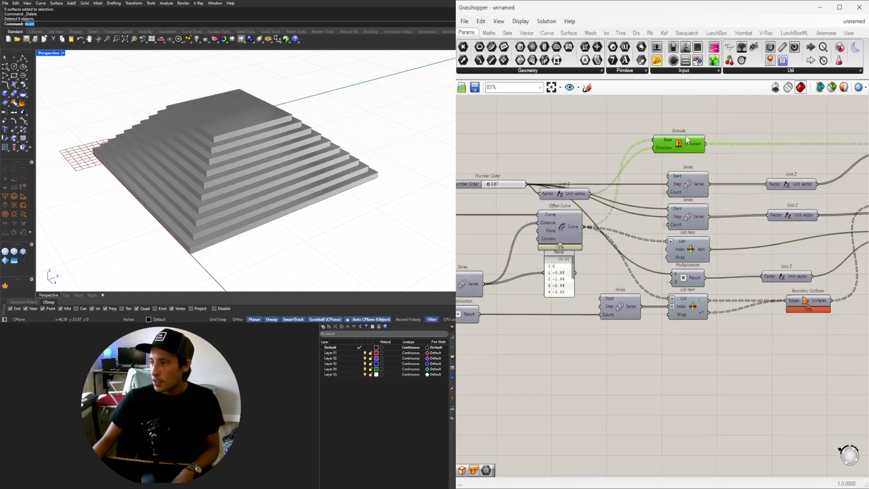
Rename the integer slider below OFFSET STEP as NUMBER OF STEPS and put it in its own group.
right_drag(566, 253, 841, 236)
scroll(614, 284, up, 3)
click(614, 285)
scroll(612, 284, up, 2)
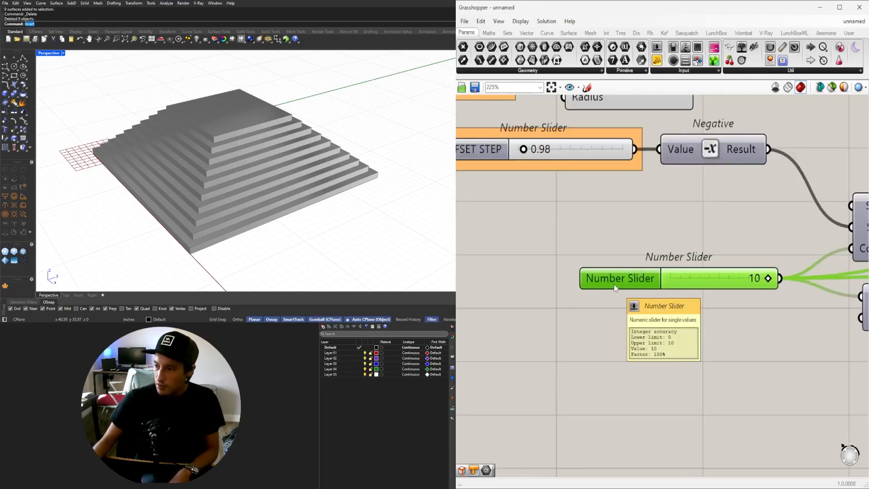
right_click(615, 287)
key(ctrl+a)
text(NU)
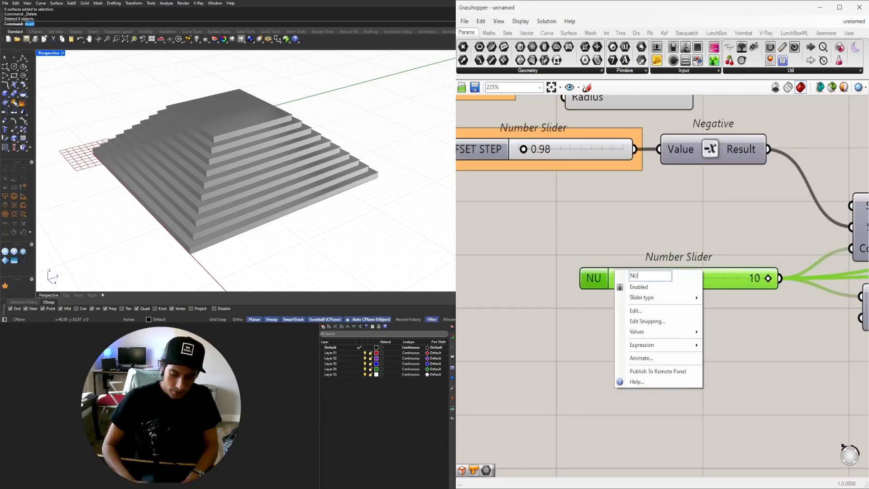
text(MBER OF STEPS)
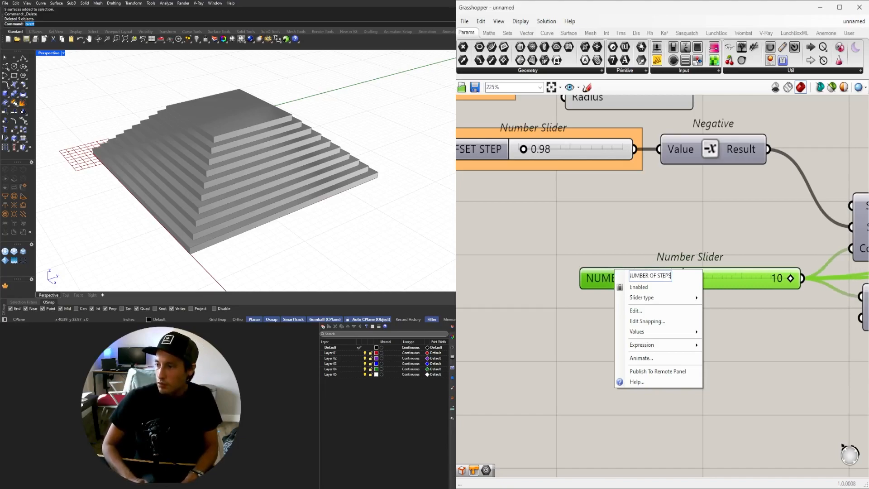
key(Return)
scroll(639, 276, down, 3)
right_drag(638, 272, 592, 294)
key(ctrl+g)
click(635, 311)
scroll(635, 311, down, 3)
right_drag(713, 228, 619, 242)
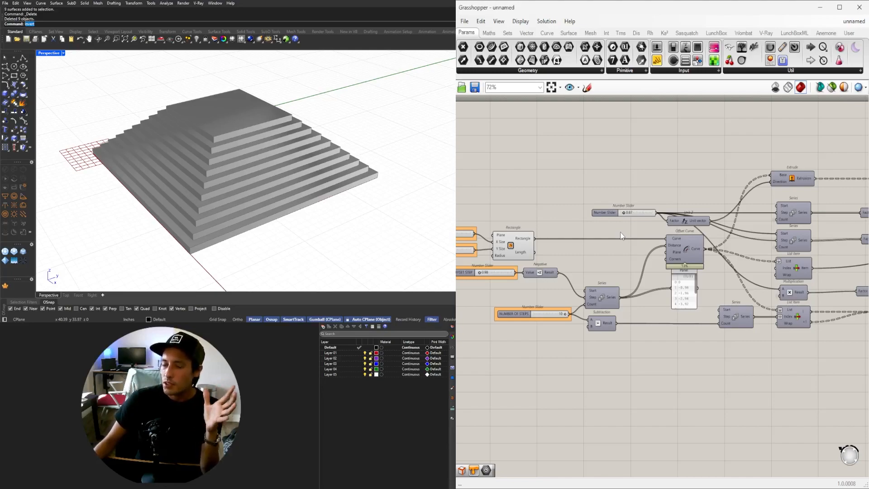
mouse_move(284, 168)
right_down()
mouse_move(320, 136)
mouse_move(290, 164)
mouse_move(277, 161)
right_up()
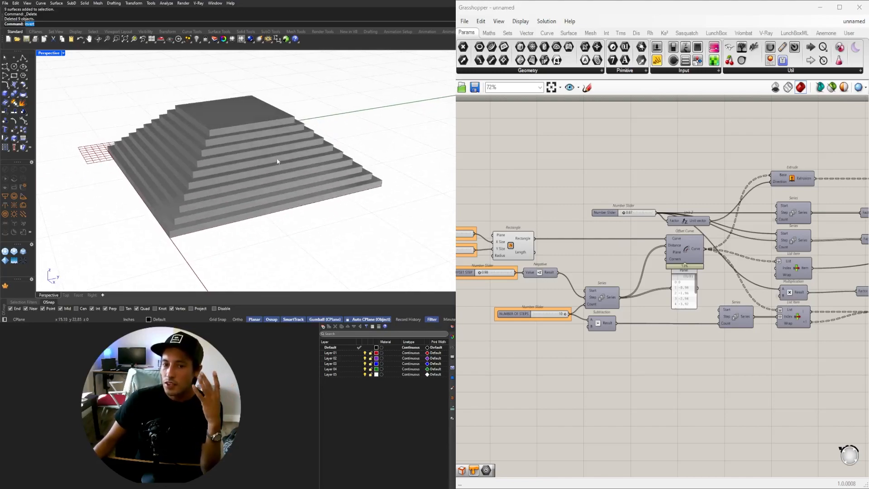
right_drag(528, 258, 565, 262)
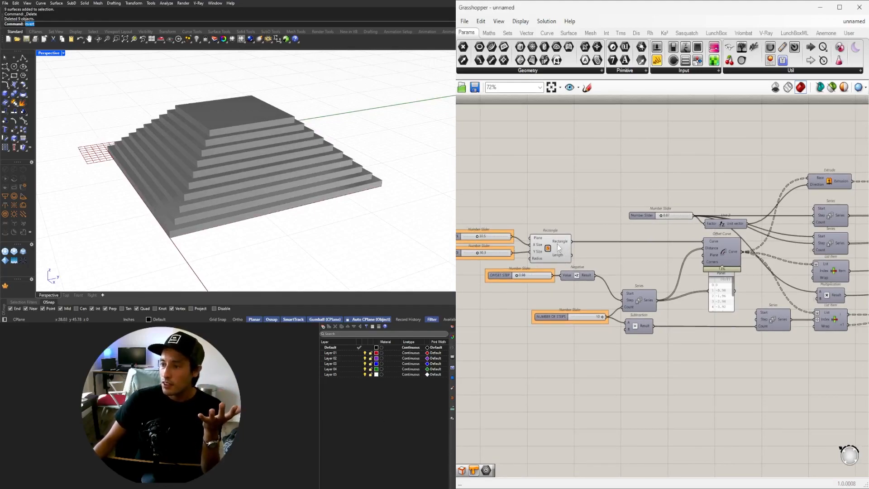
right_drag(678, 250, 595, 262)
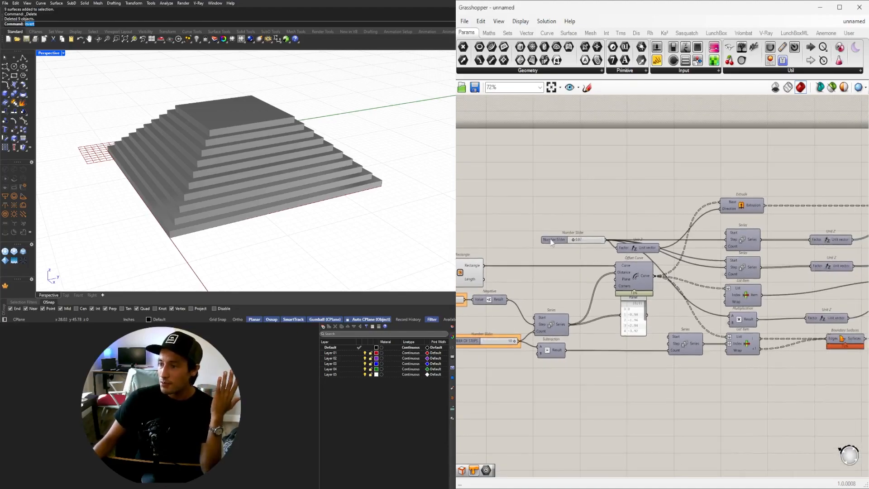
right_drag(553, 242, 609, 246)
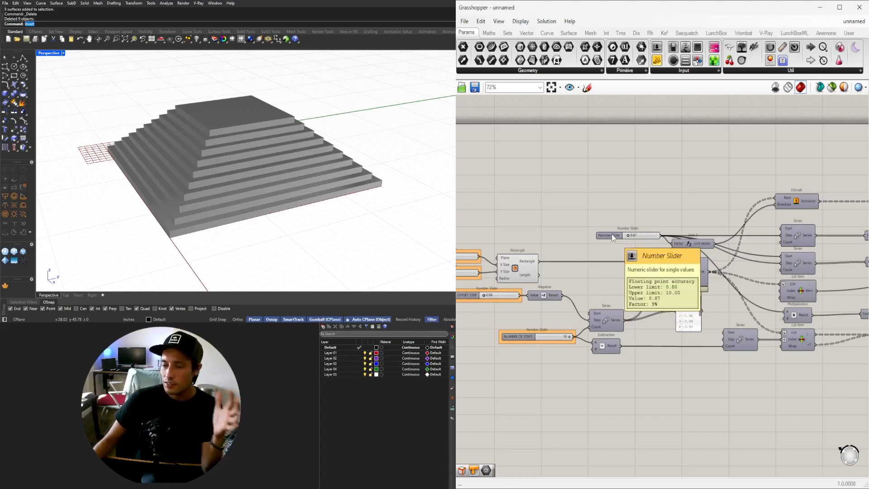
Try different values on the slider feeding Unit Z and the Series components, and set it to 0.89.
scroll(632, 266, up, 6)
drag(608, 248, 639, 251)
mouse_move(607, 318)
mouse_down()
mouse_move(629, 318)
mouse_move(617, 318)
mouse_up()
scroll(365, 178, down, 8)
right_drag(292, 169, 282, 194)
scroll(461, 293, down, 3)
scroll(544, 280, down, 2)
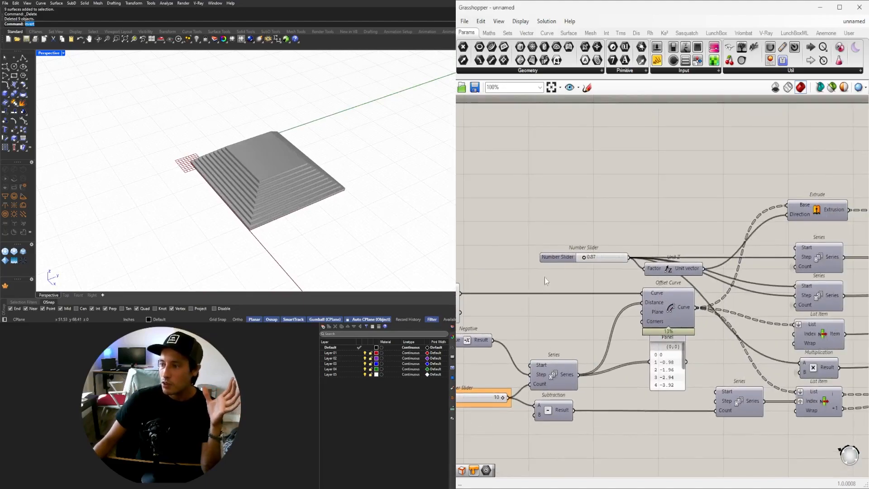
scroll(545, 280, up, 4)
drag(584, 248, 625, 240)
scroll(640, 239, up, 3)
scroll(625, 245, down, 2)
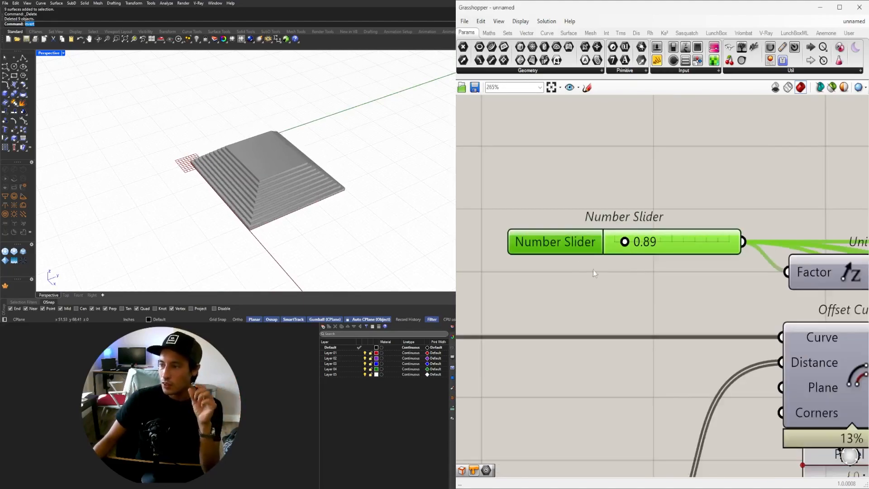
Rename the slider feeding Unit Z as HEIGHT STEP and put it in its own group.
right_click(562, 243)
key(ctrl+a)
text(HEIGHT STEP)
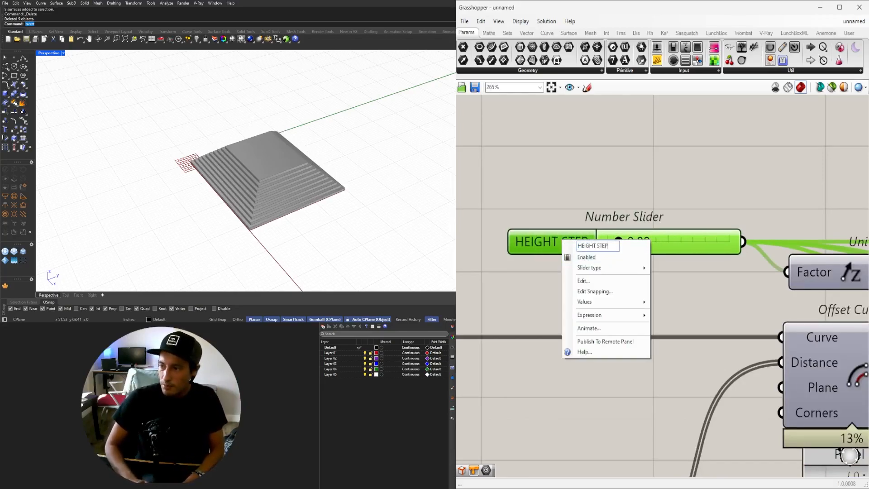
key(Return)
click(597, 242)
scroll(570, 200, down, 4)
scroll(651, 220, down, 3)
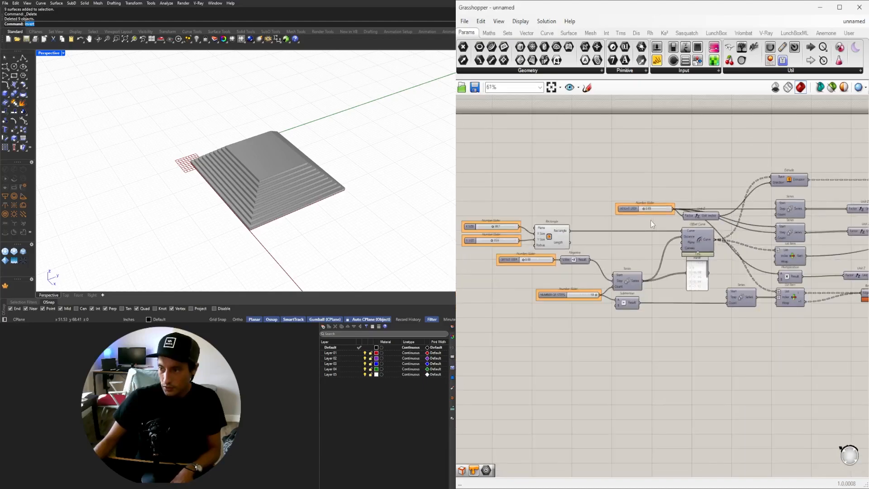
Shift the HEIGHT STEP slider slightly away from Unit Z and turn off the Rectangle component's preview.
click(617, 226)
drag(616, 226, 609, 228)
drag(594, 257, 538, 228)
middle_click(543, 223)
click(571, 214)
click(625, 180)
scroll(631, 178, down, 2)
scroll(659, 199, up, 3)
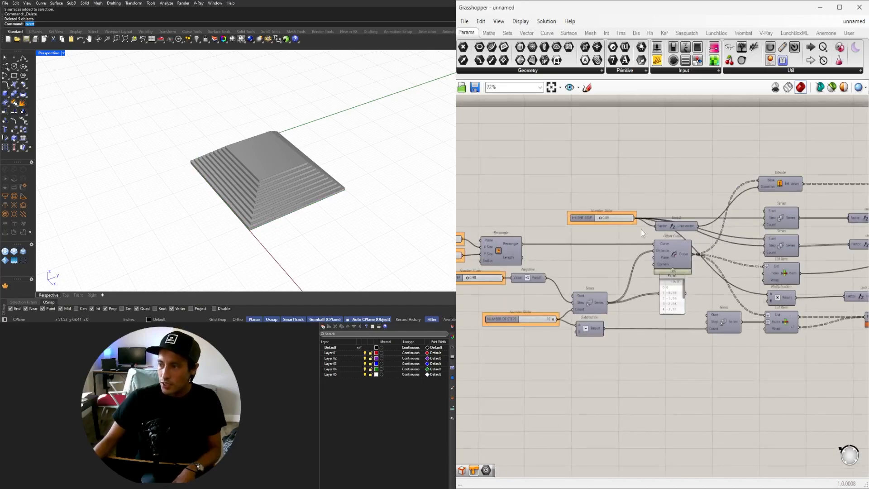
Set the wire display of the Multiplication component's A input to Hidden.
scroll(664, 206, up, 3)
right_drag(742, 276, 623, 262)
scroll(625, 261, down, 2)
right_drag(686, 370, 648, 372)
scroll(648, 372, up, 3)
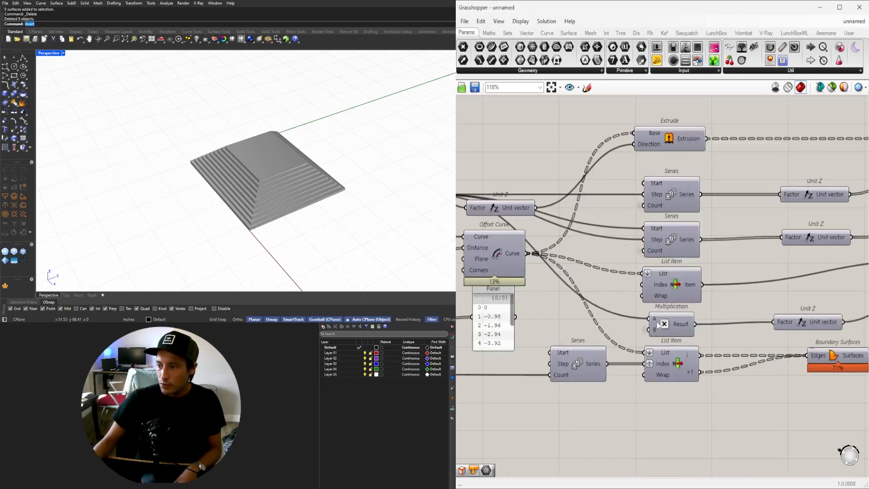
right_click(652, 320)
mouse_move(733, 335)
click(782, 357)
Set the wire display of the Step and Start inputs on the second Series component below Extrude to Hidden.
right_drag(650, 243, 750, 292)
right_click(750, 292)
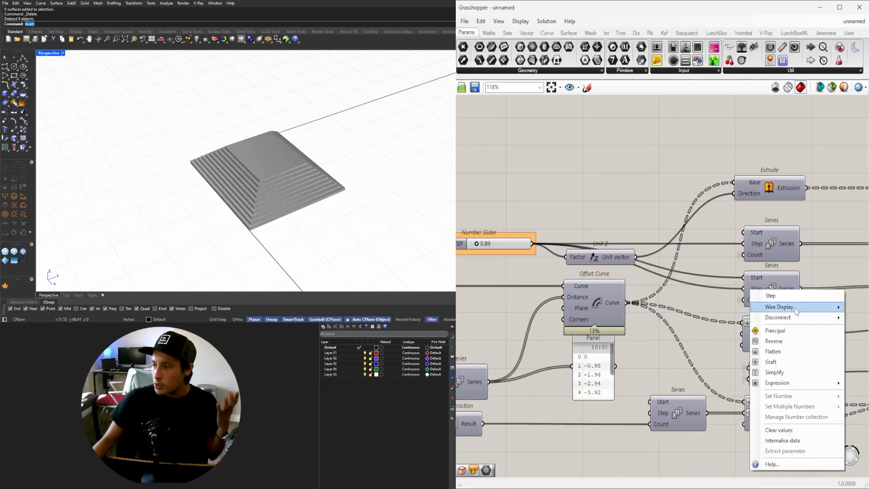
mouse_move(798, 306)
click(863, 319)
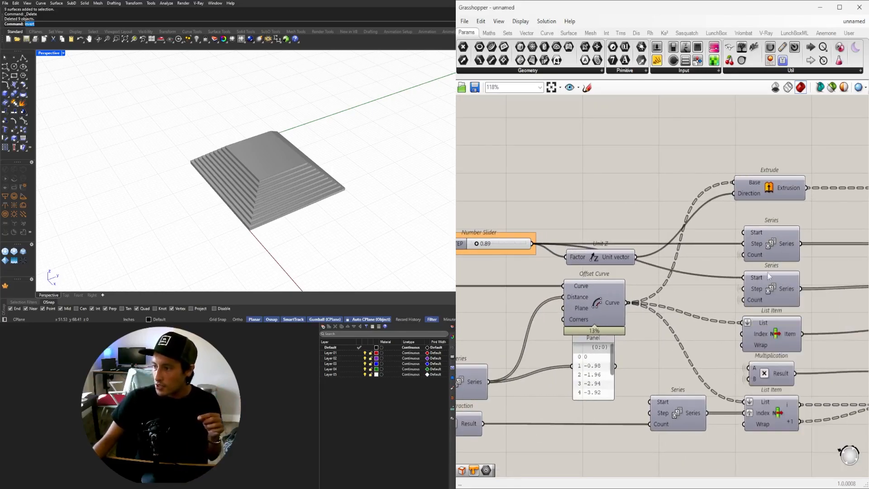
right_click(753, 277)
mouse_move(797, 292)
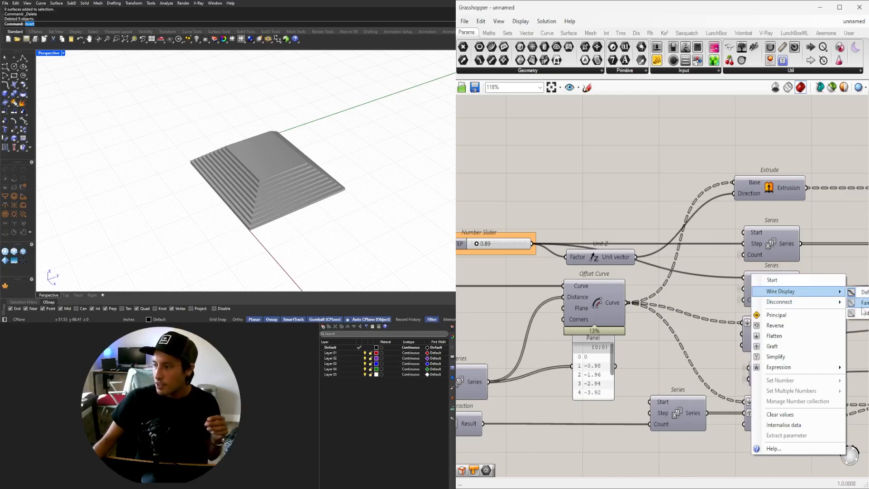
click(864, 313)
Rearrange the three Move components into a column, lowering the upper and lower ones toward their Unit Z rows.
scroll(749, 247, down, 3)
right_drag(733, 231, 640, 250)
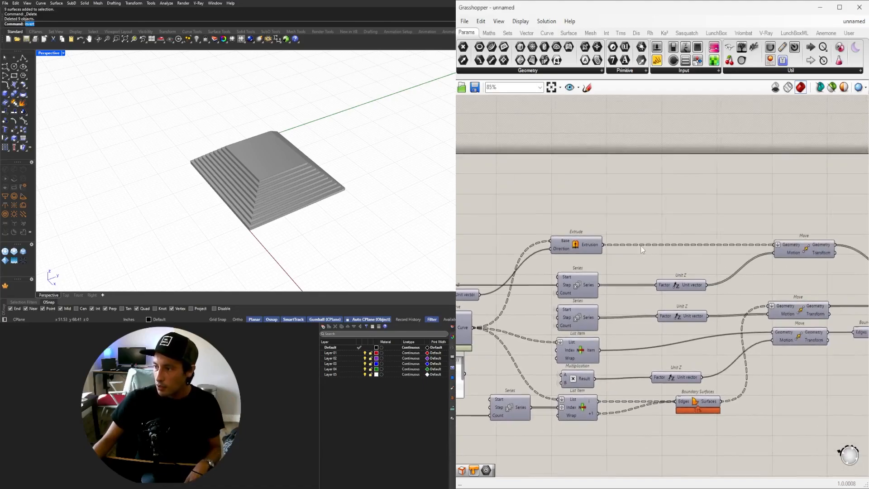
scroll(699, 245, down, 2)
drag(778, 221, 616, 259)
scroll(597, 250, up, 3)
click(716, 240)
scroll(716, 245, down, 2)
right_drag(856, 349, 755, 332)
scroll(756, 333, up, 1)
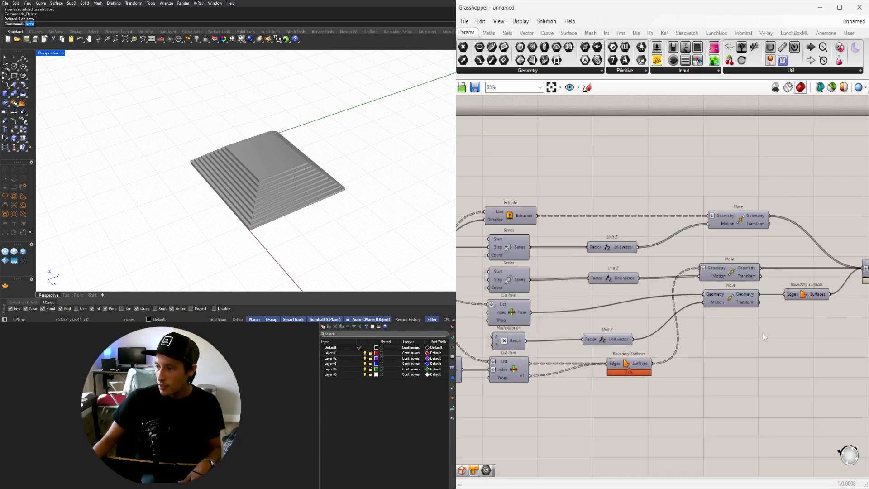
click(728, 301)
drag(729, 297, 731, 315)
click(730, 275)
click(733, 254)
drag(736, 227, 727, 250)
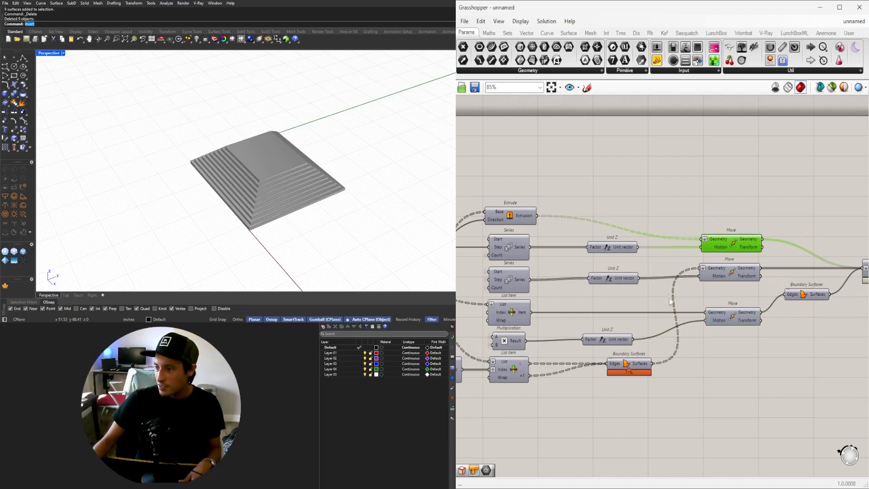
Align the three Unit Z components and Boundary Surfaces in a column and move it closer to the Series column.
scroll(712, 335, down, 3)
right_drag(627, 352, 694, 338)
scroll(702, 321, up, 4)
drag(777, 389, 747, 343)
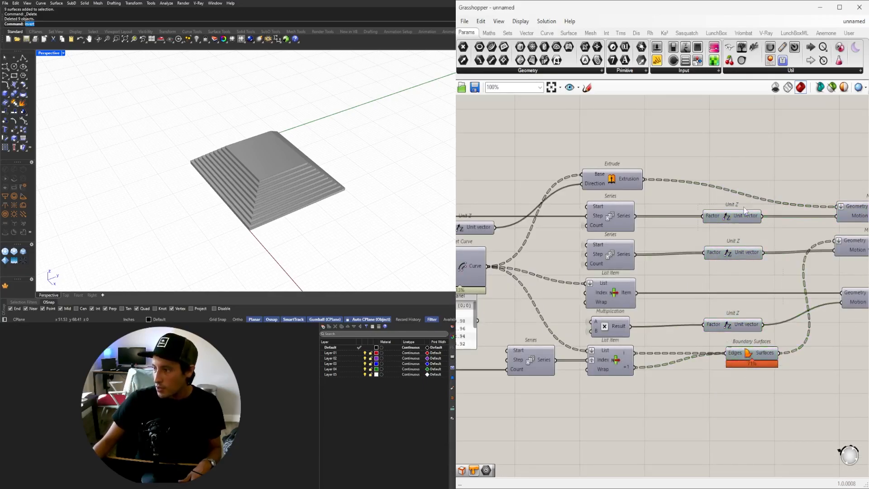
click(747, 204)
drag(758, 221, 707, 224)
click(786, 183)
Move the column of three Move components closer to the Unit Z components.
right_drag(789, 182, 621, 193)
scroll(622, 193, down, 2)
drag(823, 299, 651, 202)
scroll(670, 213, up, 3)
drag(688, 222, 623, 221)
click(551, 400)
right_drag(551, 400, 669, 380)
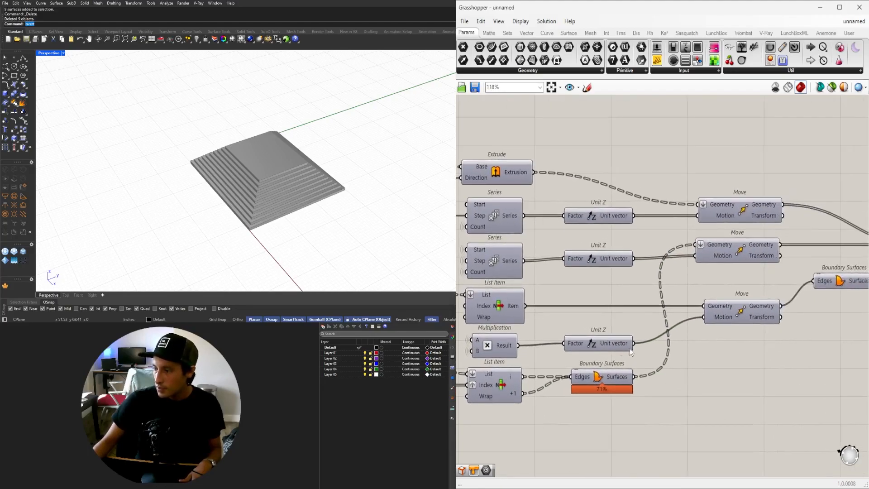
Line up the final Boundary Surfaces with the lowest Move, and bring Brep Join and Custom Preview closer to it.
right_drag(838, 292, 686, 297)
scroll(686, 297, down, 2)
drag(681, 296, 666, 313)
drag(768, 263, 747, 263)
scroll(769, 264, down, 1)
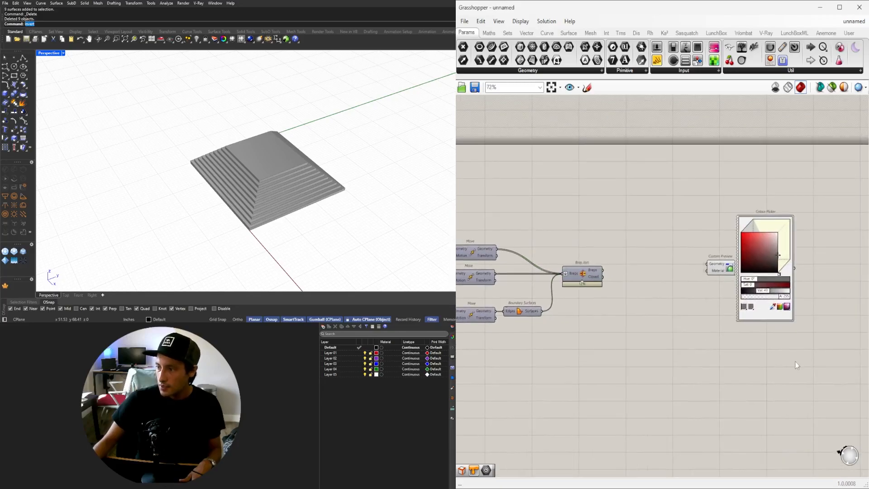
drag(603, 270, 634, 275)
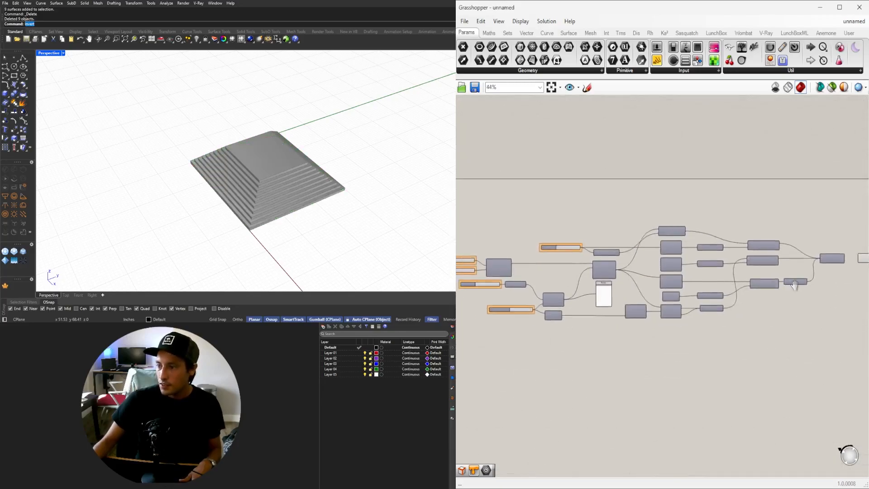
Lengthen the panel below Offset Curve so that it shows more of the offset values.
right_drag(794, 284, 838, 273)
scroll(765, 270, down, 1)
scroll(664, 272, up, 7)
scroll(676, 283, down, 2)
scroll(685, 327, up, 3)
drag(694, 322, 692, 396)
scroll(690, 396, down, 6)
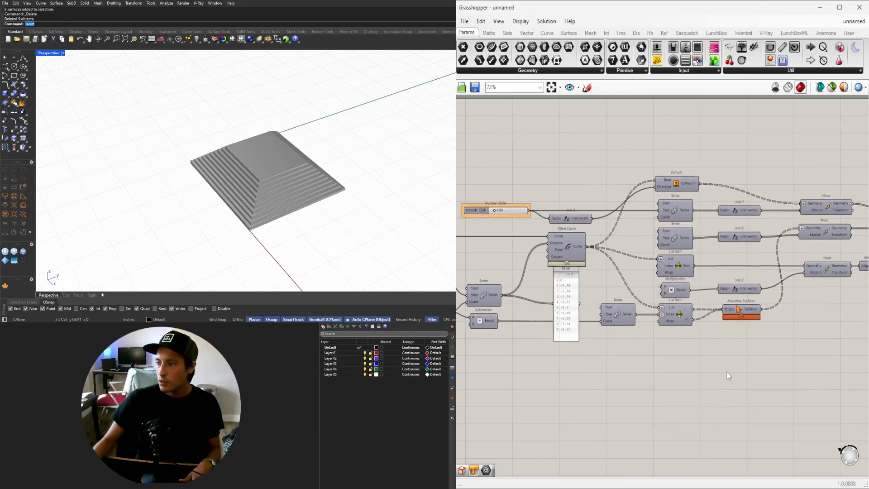
right_drag(304, 195, 271, 186)
scroll(285, 178, up, 3)
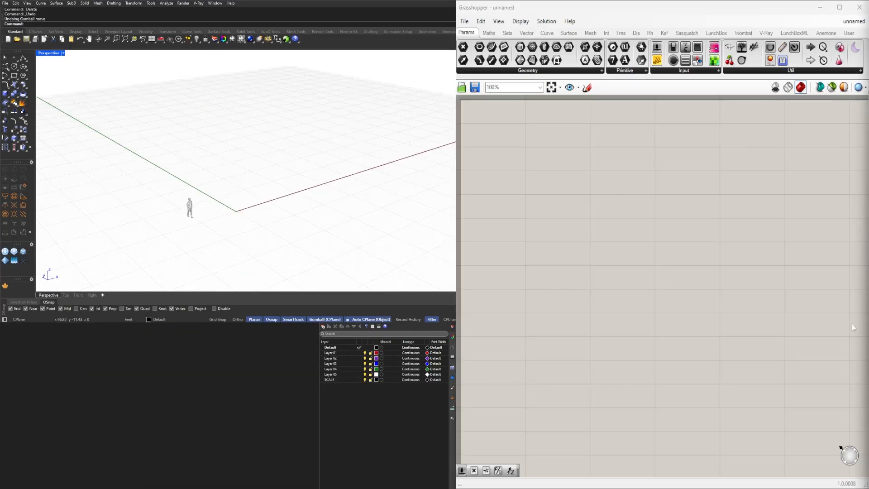
Add a Construct Point component near the upper corner of the empty canvas.
double_click(639, 216)
text(constr)
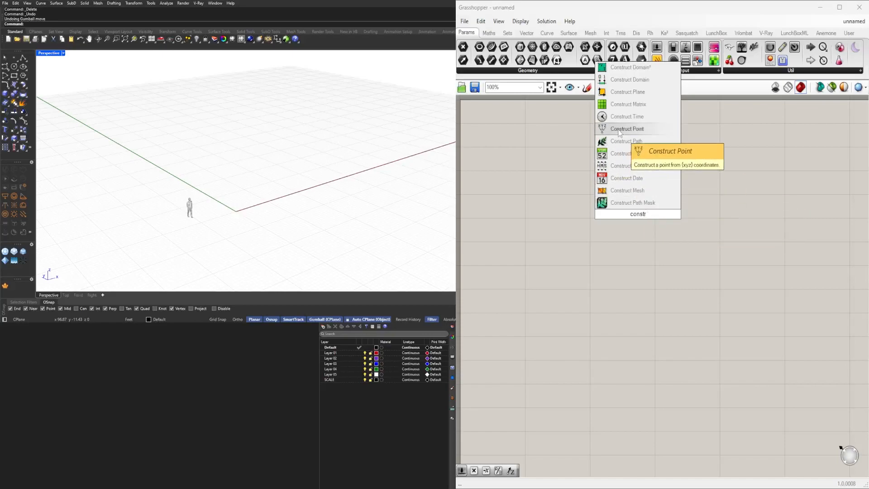
click(604, 128)
drag(631, 209, 546, 170)
Add a Point parameter, connect Construct Point's output to it and place it level with that component.
double_click(659, 202)
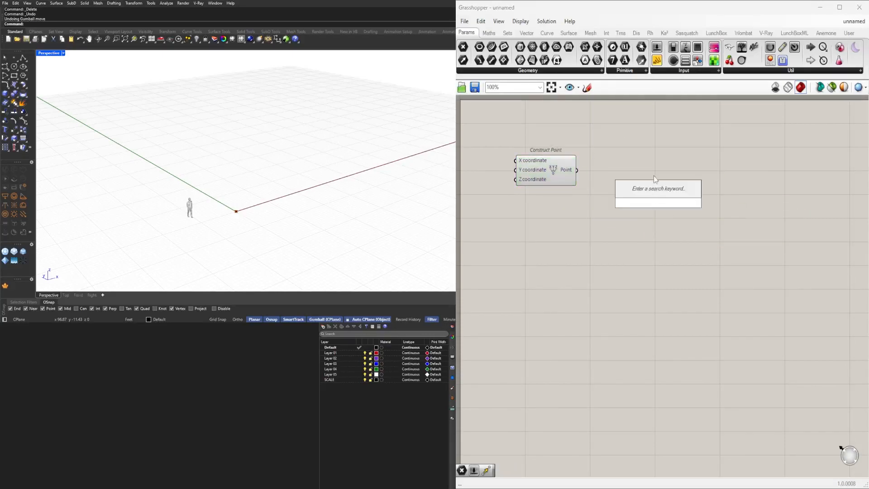
text(p)
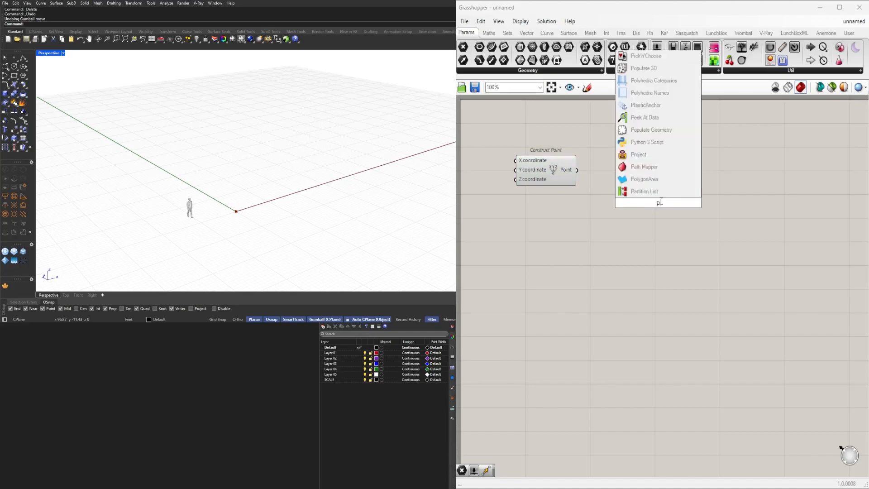
text(oint)
key(Return)
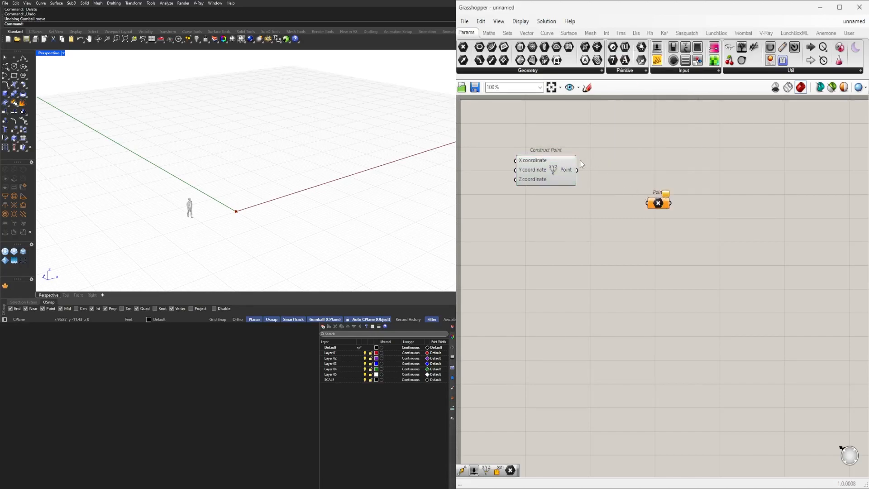
drag(620, 199, 639, 172)
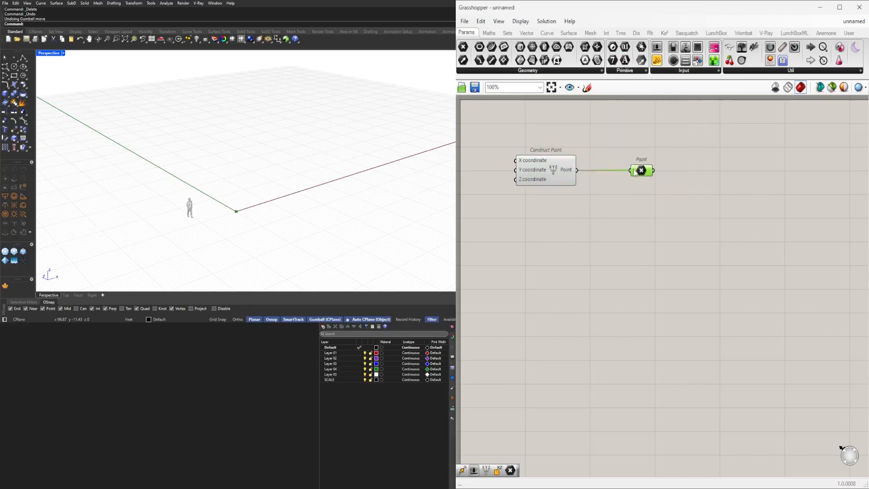
mouse_move(635, 172)
Add a Move component beside the Point parameter and connect the point to its Geometry input.
double_click(702, 202)
text(move)
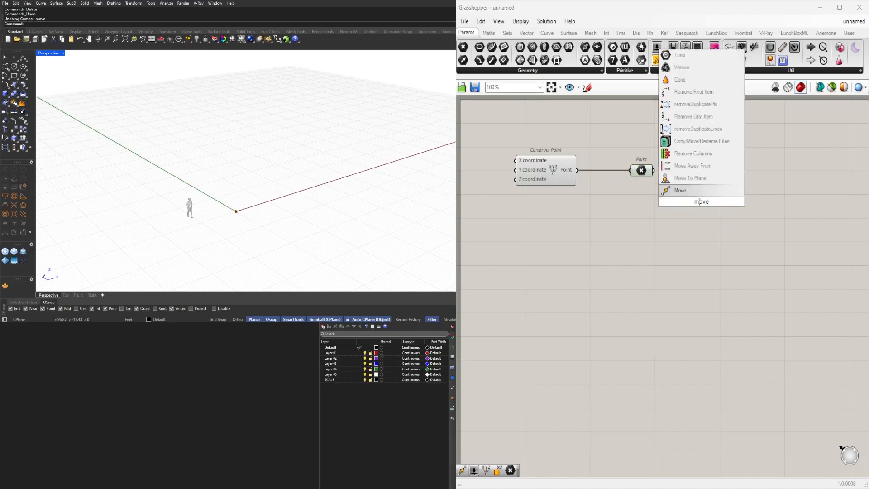
key(Return)
drag(678, 204, 704, 194)
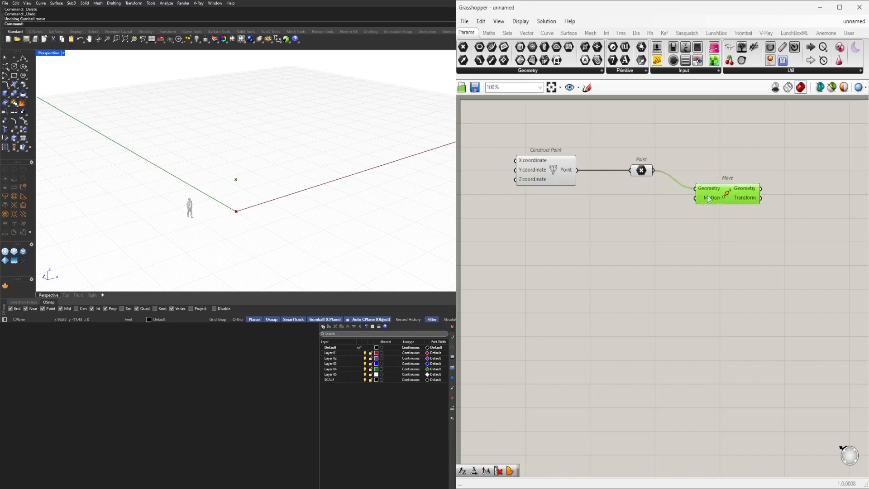
Add a Unit X component below the Point parameter and feed its Factor from a new 50.50 number slider.
double_click(638, 212)
text(unit x)
key(Return)
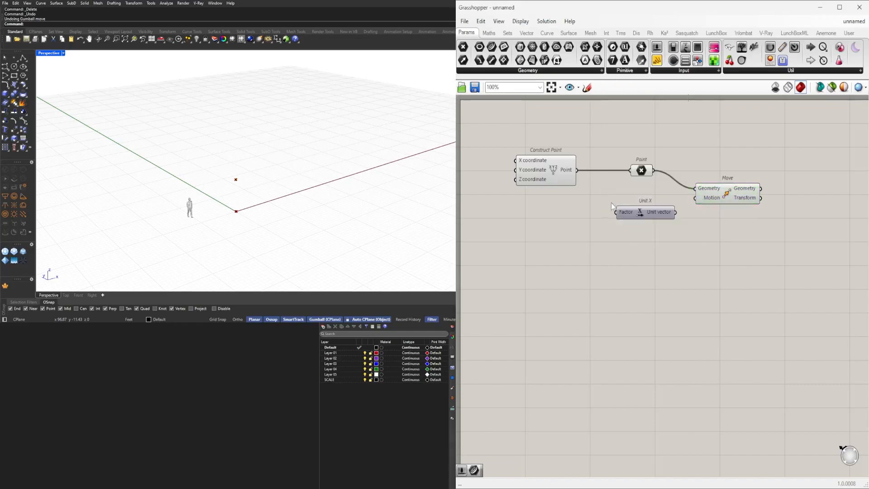
double_click(536, 210)
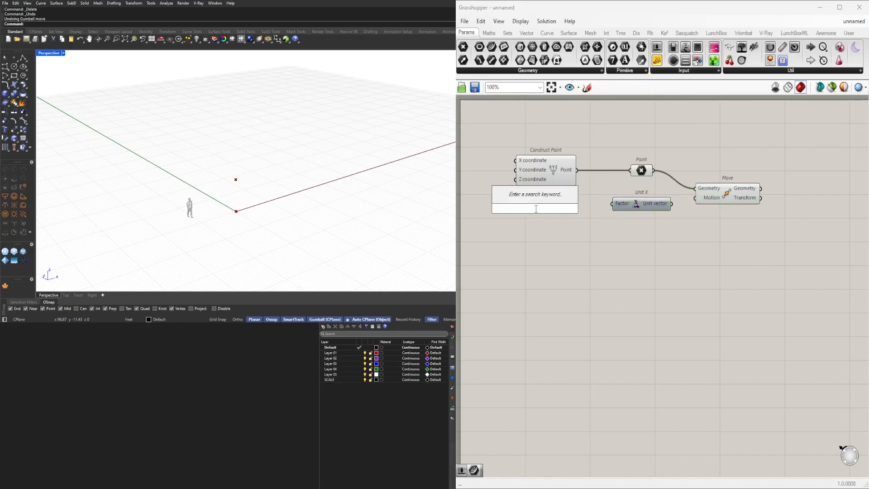
text(50.50)
key(Return)
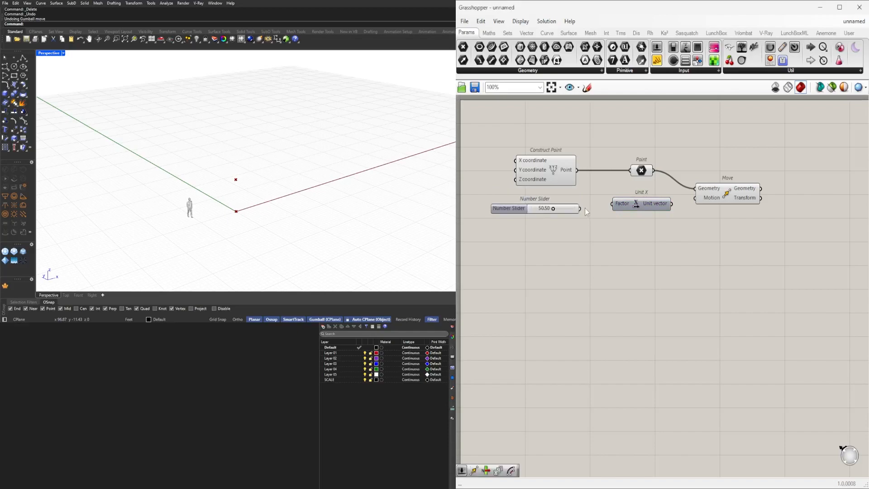
mouse_move(581, 208)
mouse_down()
mouse_move(612, 203)
mouse_move(579, 206)
mouse_up()
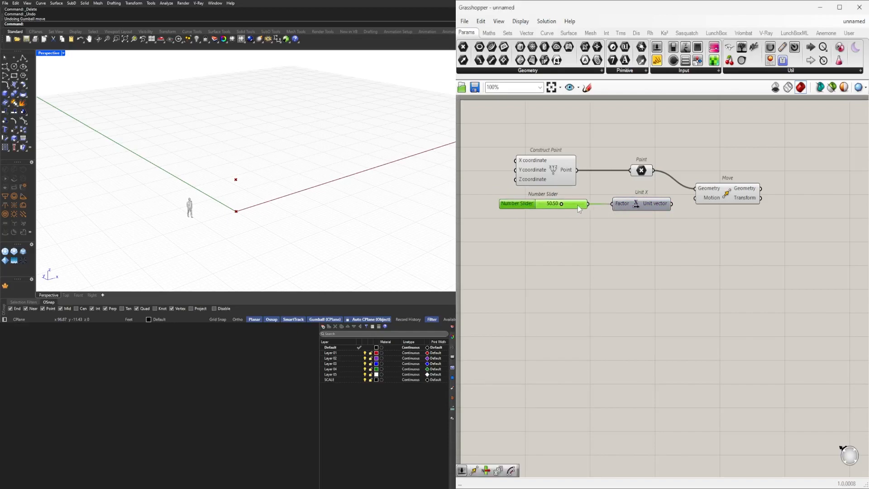
Connect Unit X to Move's Motion input and duplicate the slider, Unit X and Move row directly below.
drag(727, 198, 539, 192)
click(793, 237)
alt+drag(738, 195, 738, 220)
click(694, 276)
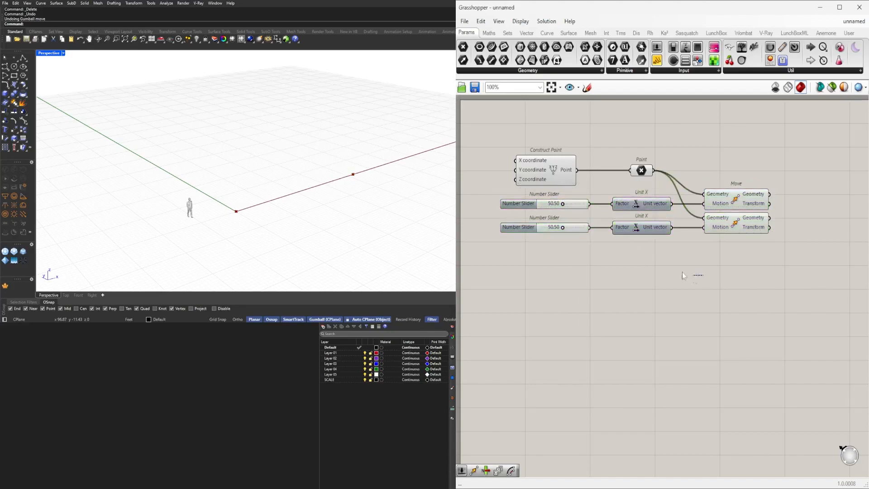
Replace the duplicated row's Unit X with a Unit Z component wired between its slider and Move's Motion input.
key(Delete)
double_click(634, 231)
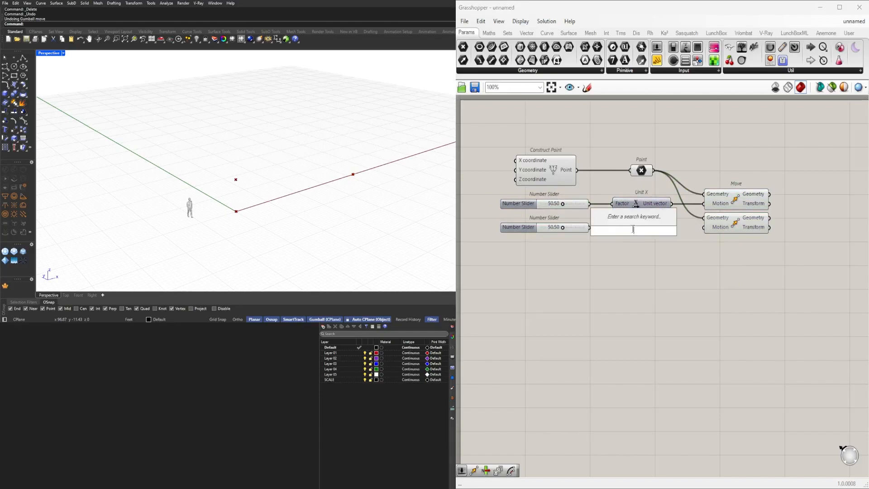
click(632, 261)
double_click(637, 238)
text(z)
click(628, 228)
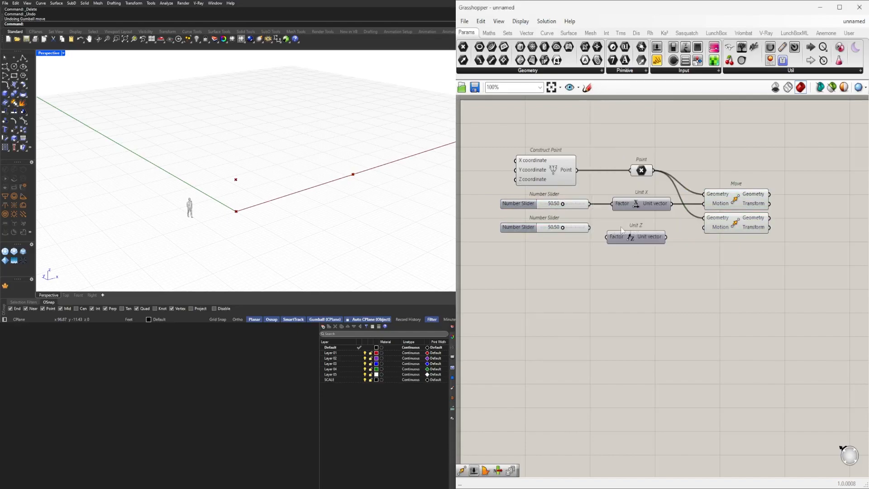
drag(589, 227, 608, 236)
drag(628, 241, 634, 232)
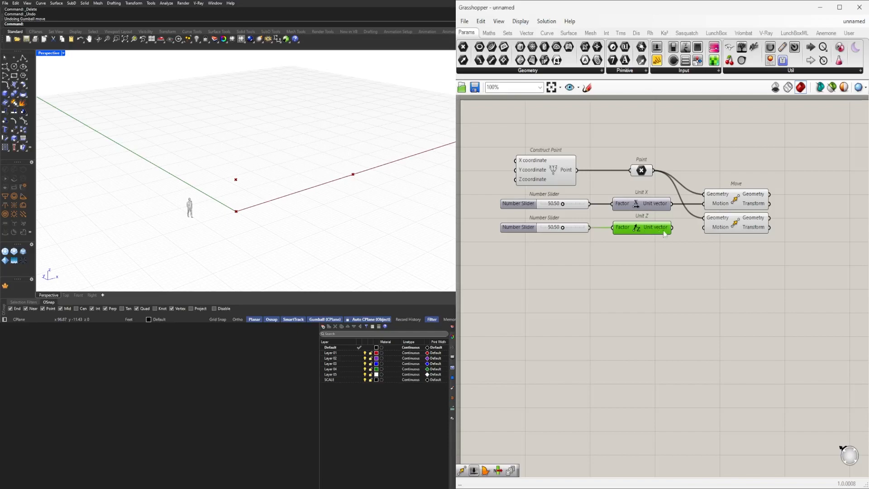
click(735, 227)
Duplicate the first row's slider, Unit X and Move as a third row, offset beyond and below the Unit Z row.
right_drag(795, 225, 777, 268)
scroll(274, 178, down, 3)
right_drag(611, 304, 595, 350)
scroll(743, 349, down, 2)
right_drag(743, 349, 734, 367)
click(702, 376)
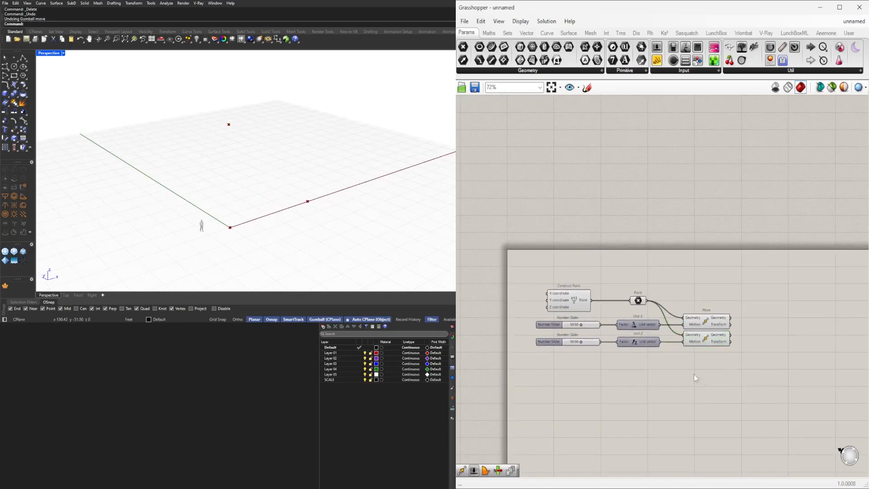
scroll(681, 369, up, 2)
click(706, 302)
shift+click(612, 307)
shift+click(507, 312)
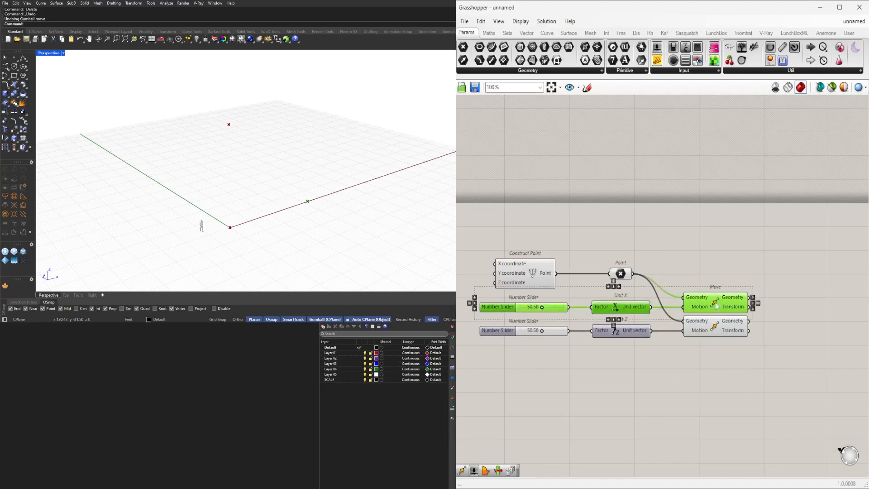
alt+drag(701, 301, 788, 354)
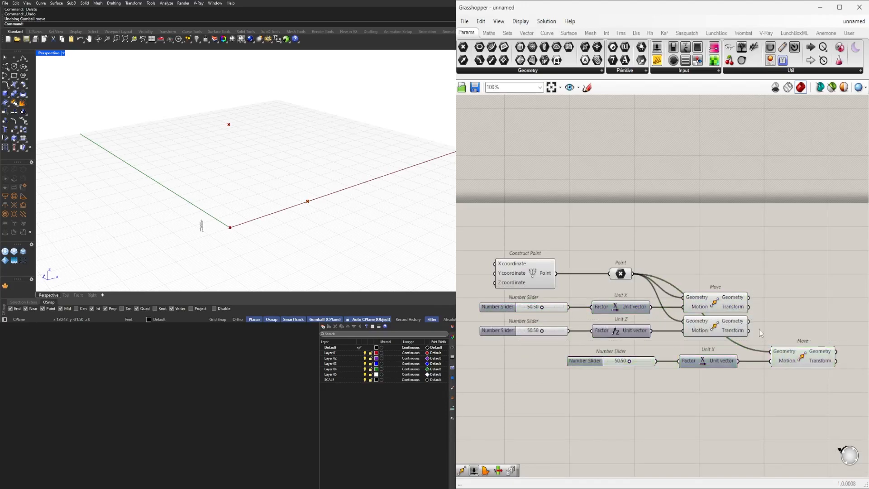
Feed the third Move's Geometry from the Unit Z row's Move and set the third row's slider to 9.08.
scroll(634, 355, up, 6)
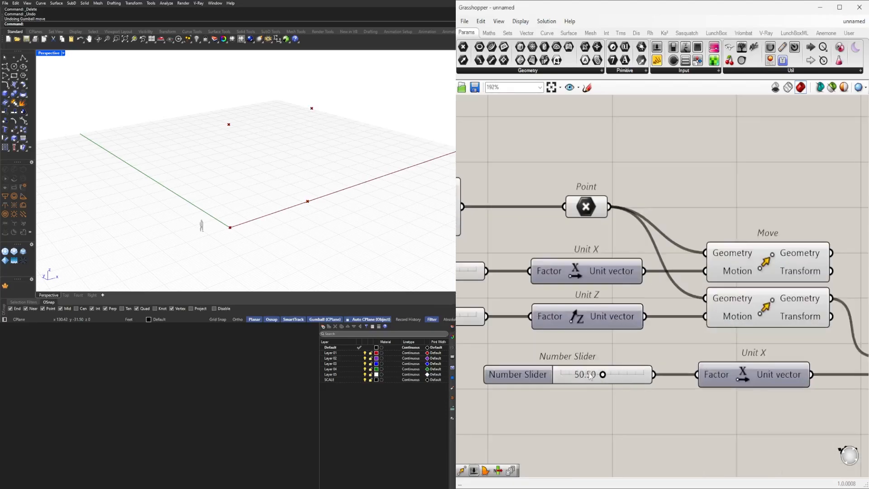
drag(612, 376, 550, 377)
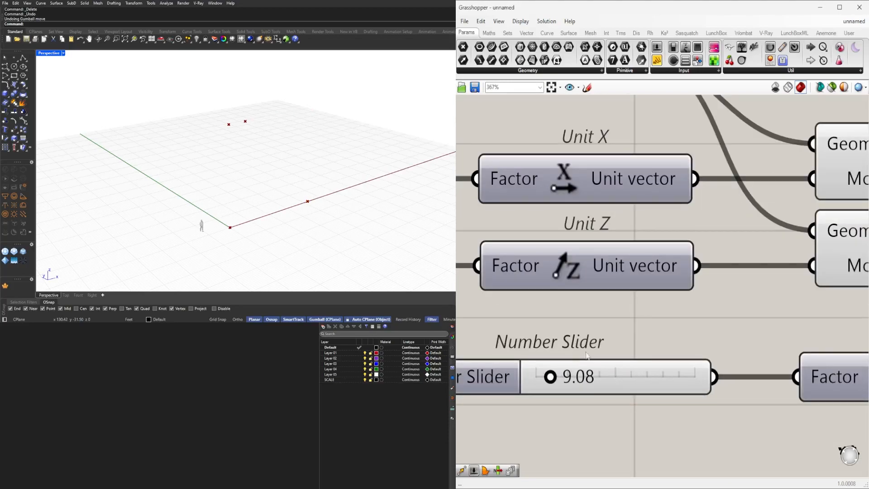
Add an Arc SED component beyond the Move components, level with the first Move.
scroll(584, 359, down, 8)
scroll(690, 358, up, 2)
scroll(749, 344, down, 2)
right_drag(740, 306, 761, 277)
scroll(733, 281, up, 1)
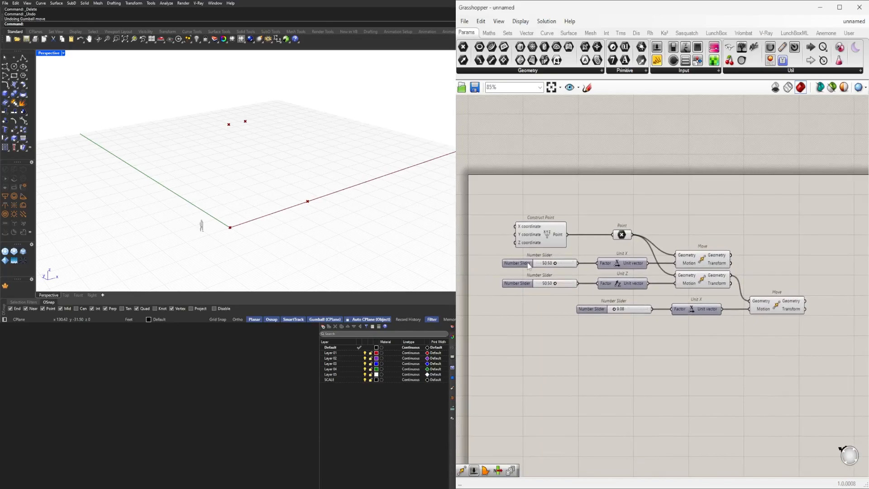
scroll(528, 265, up, 3)
scroll(659, 267, down, 3)
double_click(763, 257)
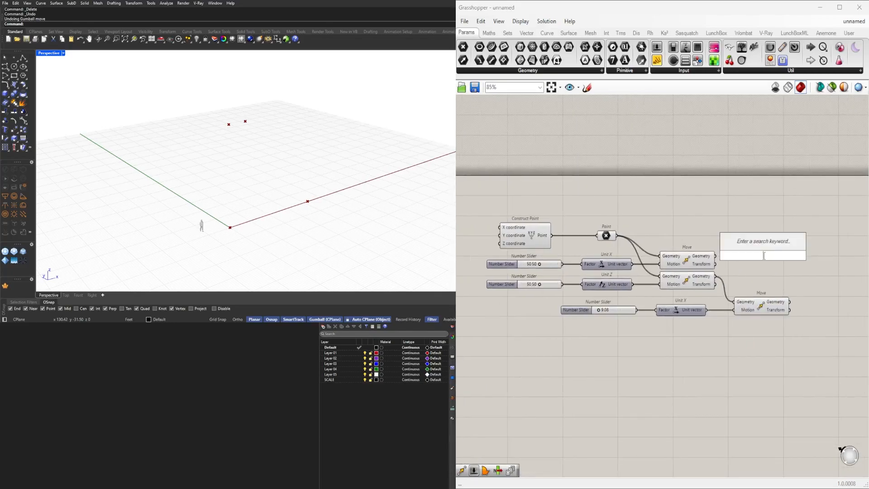
text(arc)
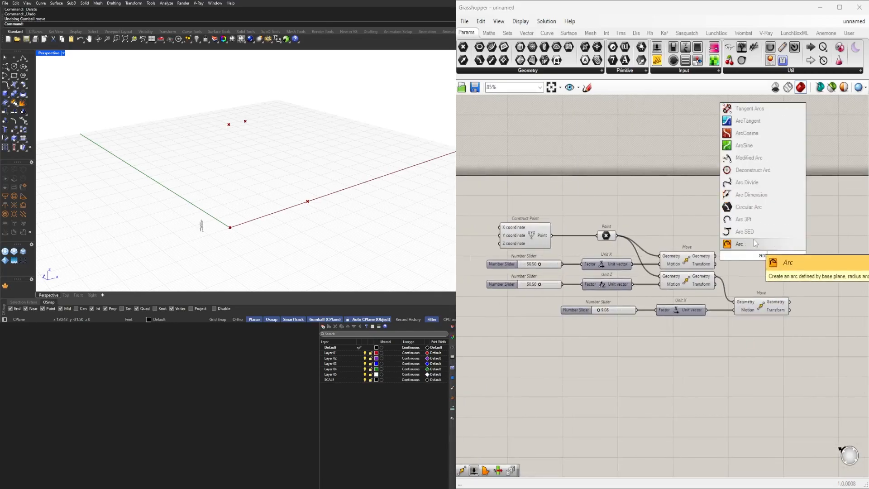
click(745, 232)
drag(759, 251, 842, 264)
Connect the first Move's geometry to Arc SED's Start and the third Move's geometry to its End.
click(687, 258)
click(693, 282)
right_drag(770, 305, 708, 306)
click(717, 306)
drag(730, 304, 756, 265)
Add a Unit Z component between the Moves and Arc SED and connect its vector to the arc's Direction input.
double_click(696, 284)
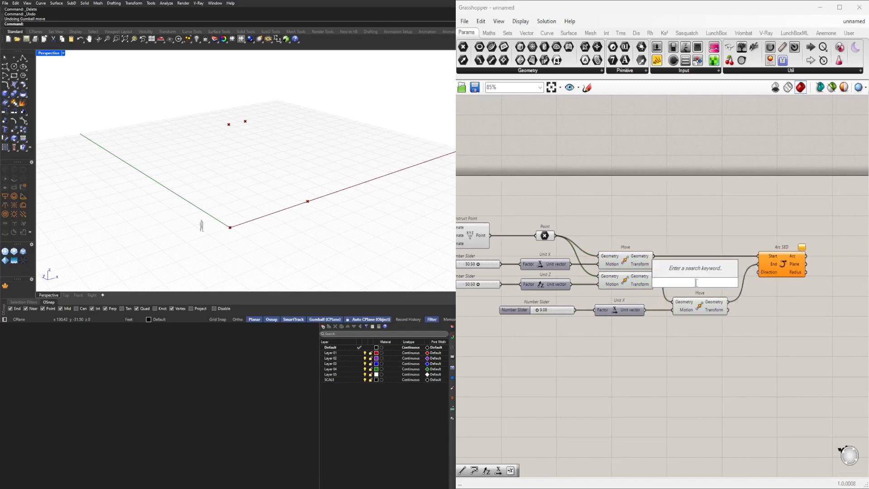
text(z)
click(693, 274)
drag(696, 282, 773, 272)
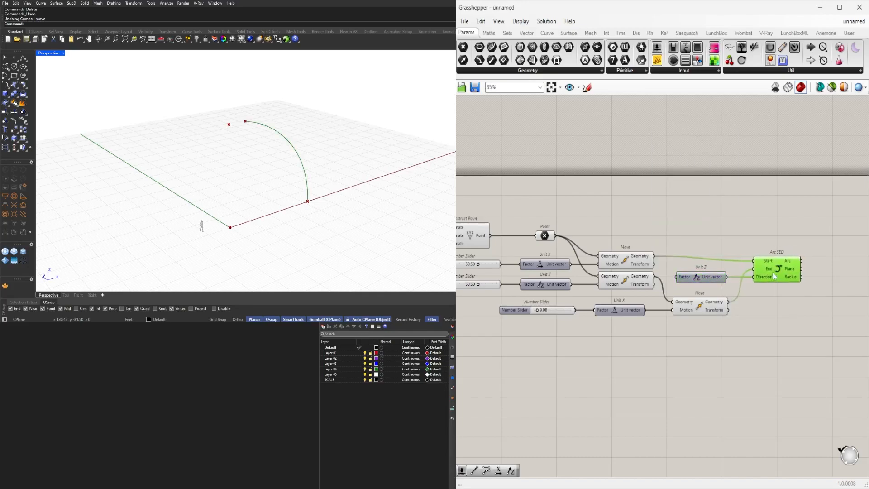
drag(700, 279, 700, 274)
right_drag(765, 286, 722, 286)
click(735, 295)
Add a Line component above Arc SED and the Move components.
right_drag(619, 243, 705, 256)
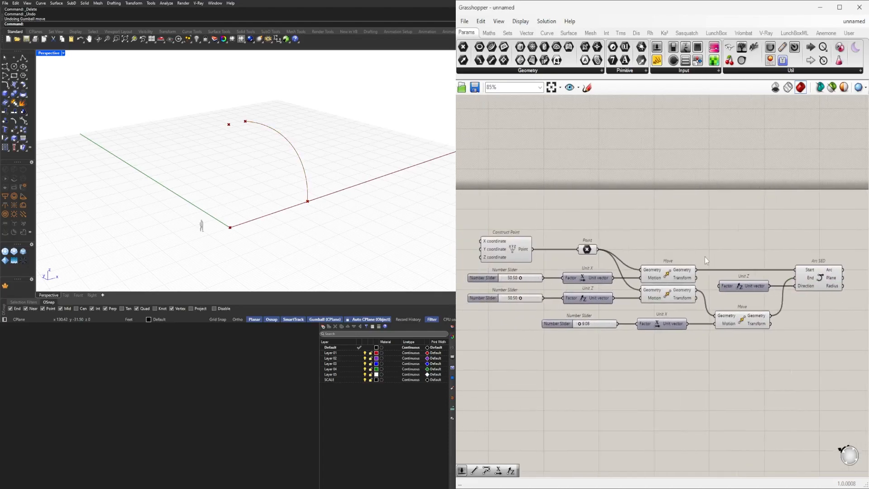
double_click(737, 241)
text(lib)
key(BackSpace)
text(ne)
key(Return)
drag(735, 239, 762, 227)
Connect the Point parameter to Line's Start Point and the Unit Z row's Move geometry to its End Point.
click(669, 275)
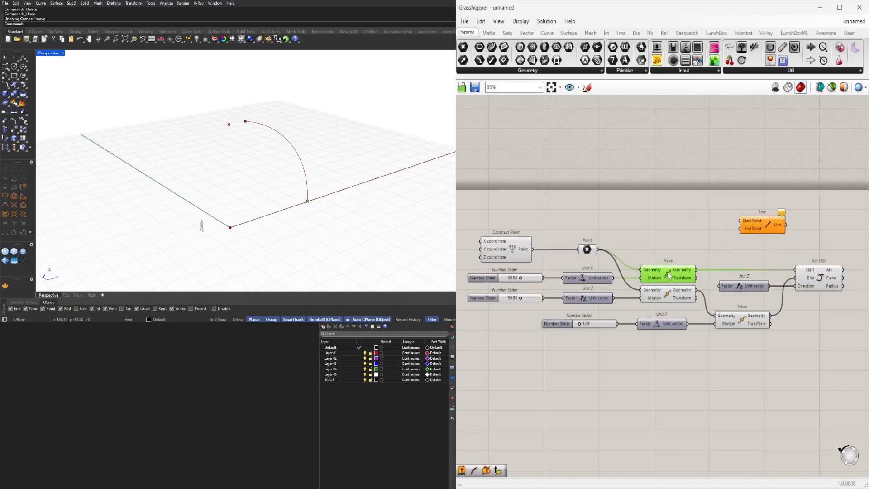
click(593, 251)
drag(727, 235, 745, 224)
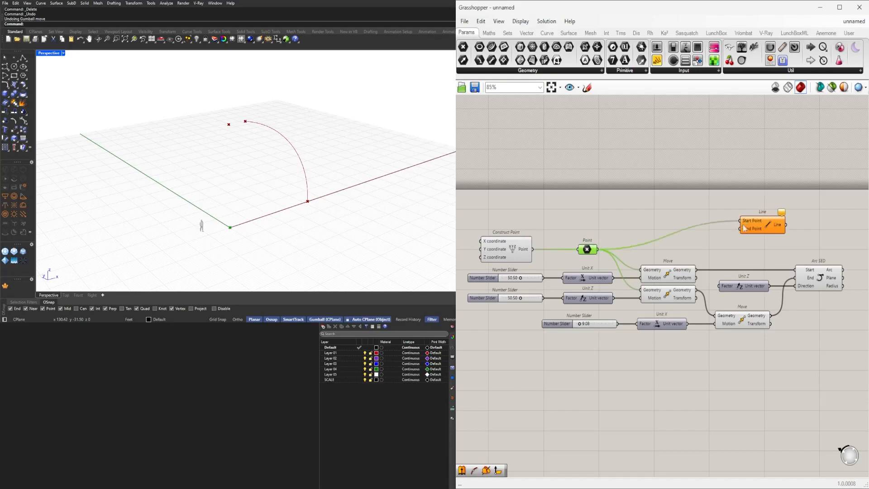
click(739, 326)
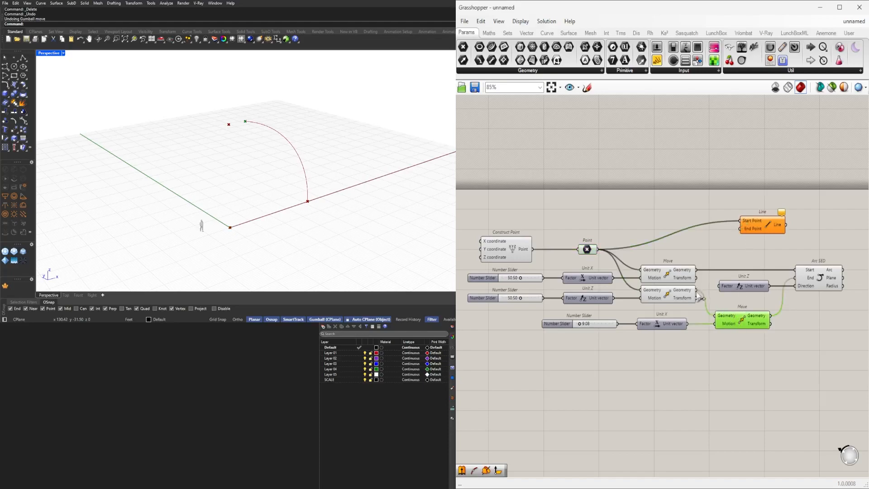
drag(697, 291, 823, 255)
right_drag(823, 254, 686, 262)
double_click(768, 279)
text(rev)
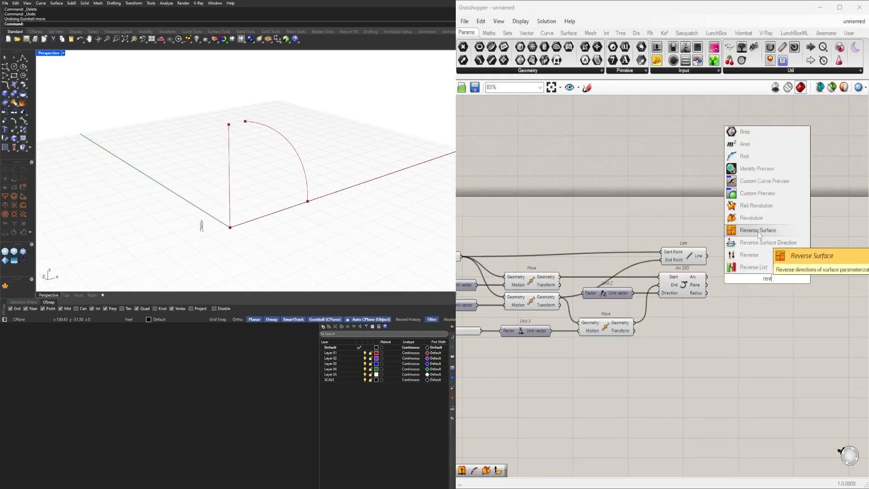
click(760, 209)
key(Delete)
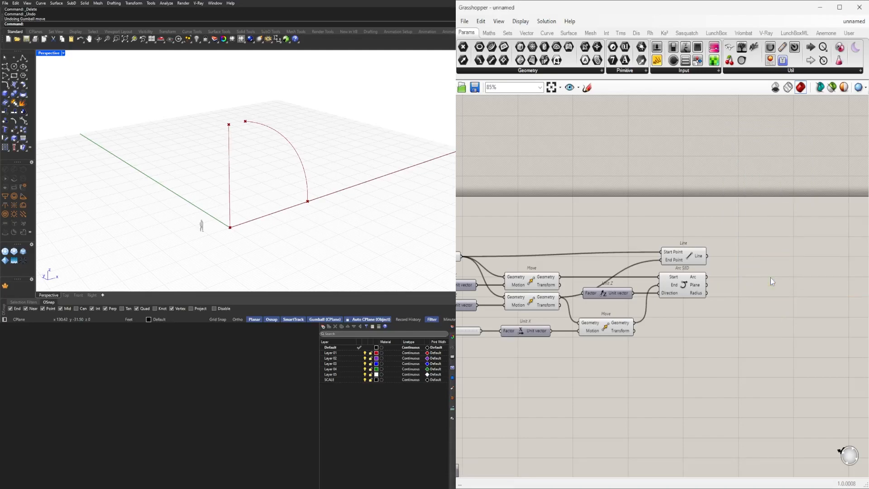
Add a Revolution component and connect the arc to its Curve input and the line to its Axis input.
double_click(771, 278)
text(rev)
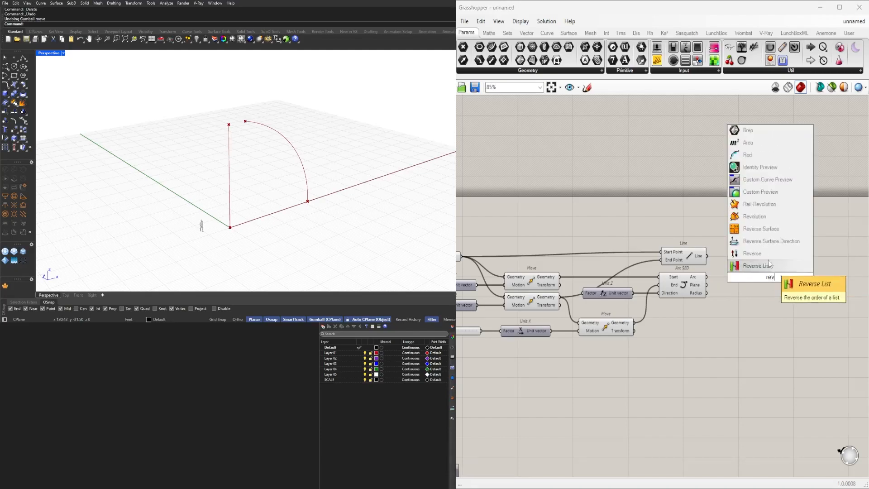
click(768, 219)
scroll(697, 260, up, 2)
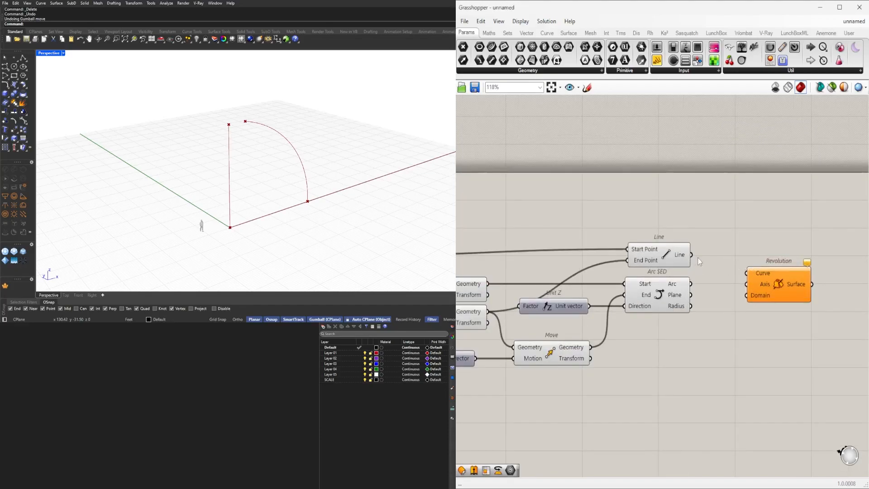
drag(749, 272, 748, 273)
drag(779, 280, 779, 290)
click(752, 332)
Set the number slider driving the first Unit X to 47.84.
scroll(708, 351, down, 2)
right_drag(575, 378, 793, 349)
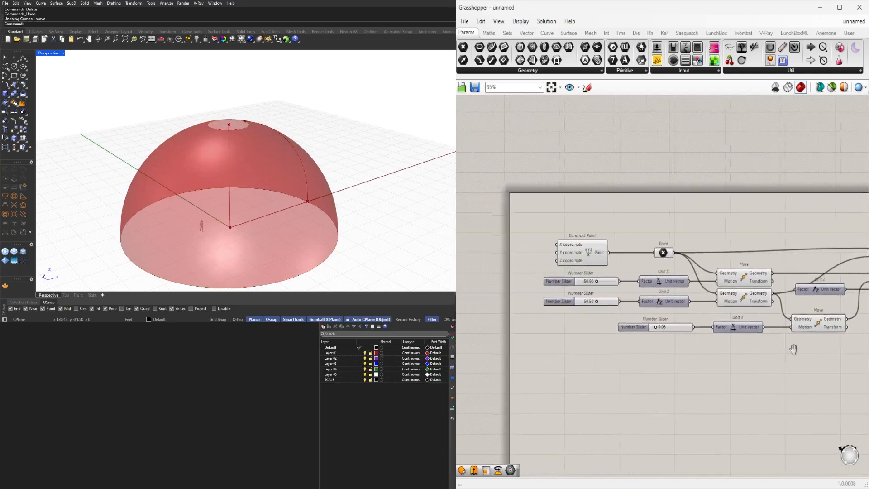
scroll(593, 287, up, 6)
mouse_move(586, 271)
mouse_down()
mouse_move(597, 271)
mouse_move(584, 271)
mouse_up()
Rename the number slider of the first Unit X as "dome width".
right_drag(561, 285, 648, 289)
right_click(567, 280)
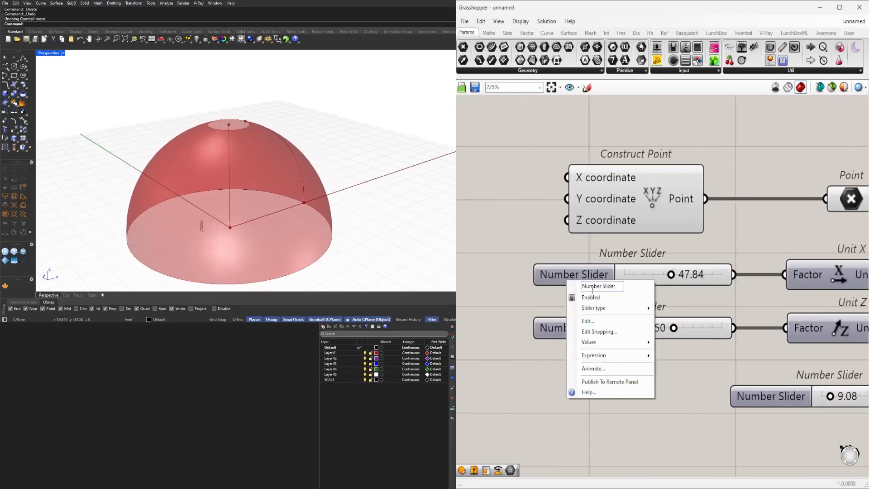
text(dome wif)
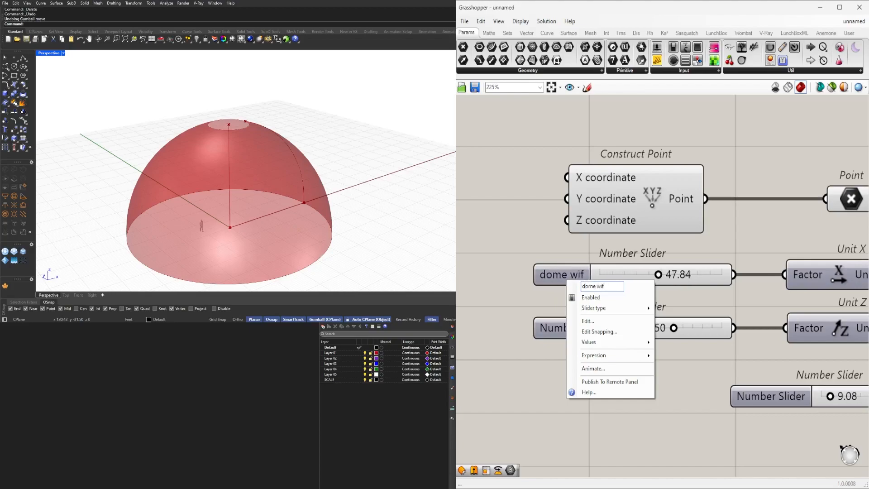
key(BackSpace)
text(dth)
key(Return)
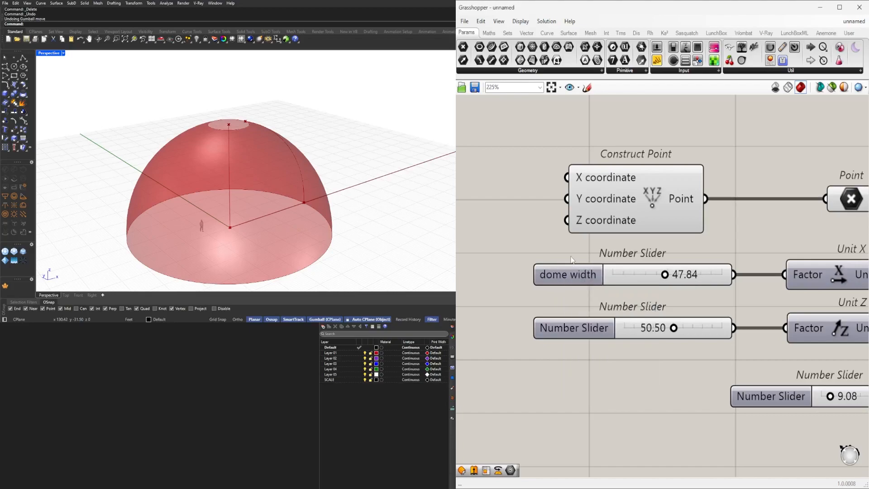
Rename the first Unit X's number slider as "DOME RADIUS".
right_click(550, 281)
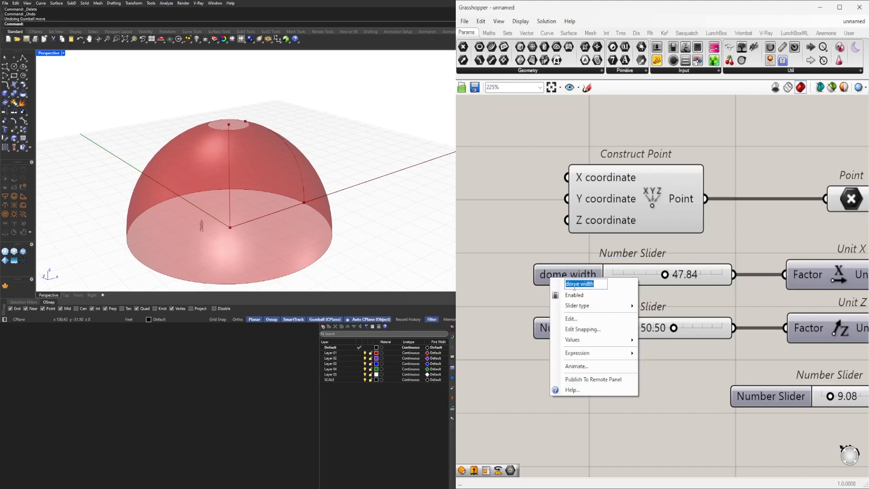
text(DOME RADIUS)
key(Return)
Set the number slider driving the second row's Unit Z to 54.11 and rename it "DOME HEIGHT".
scroll(542, 240, down, 3)
right_click(564, 300)
key(Escape)
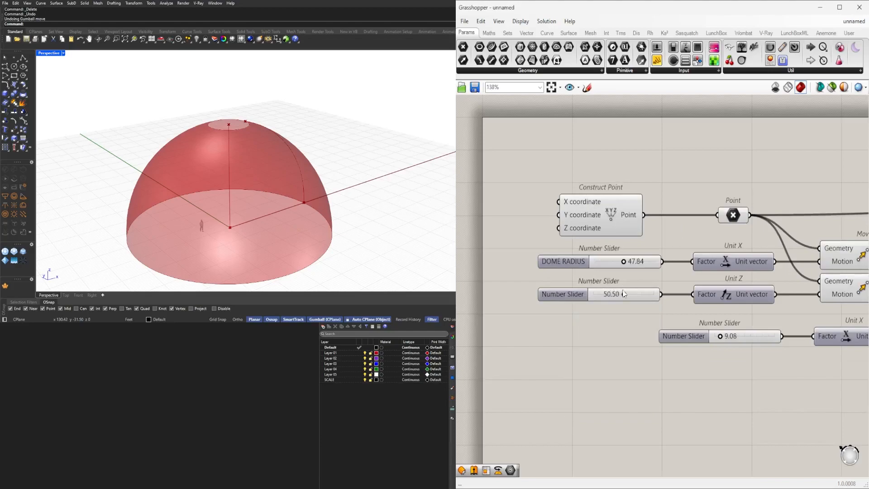
drag(624, 294, 628, 296)
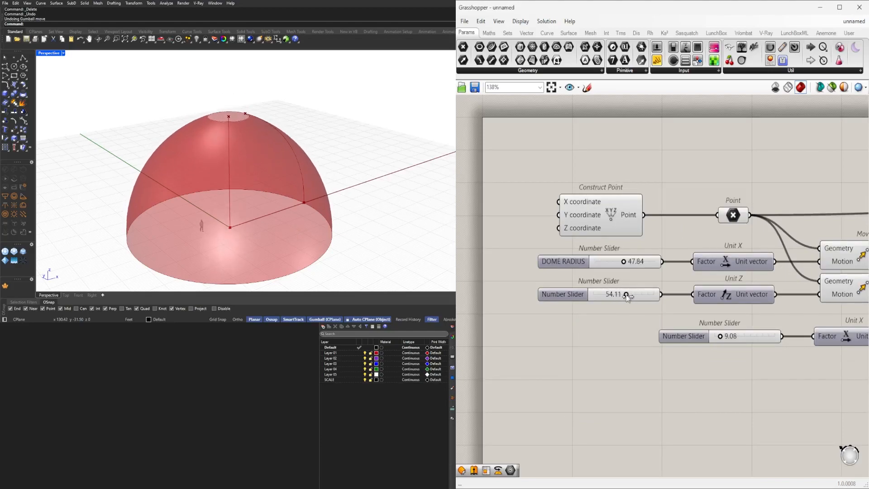
right_click(580, 298)
key(ctrl+a)
text(D)
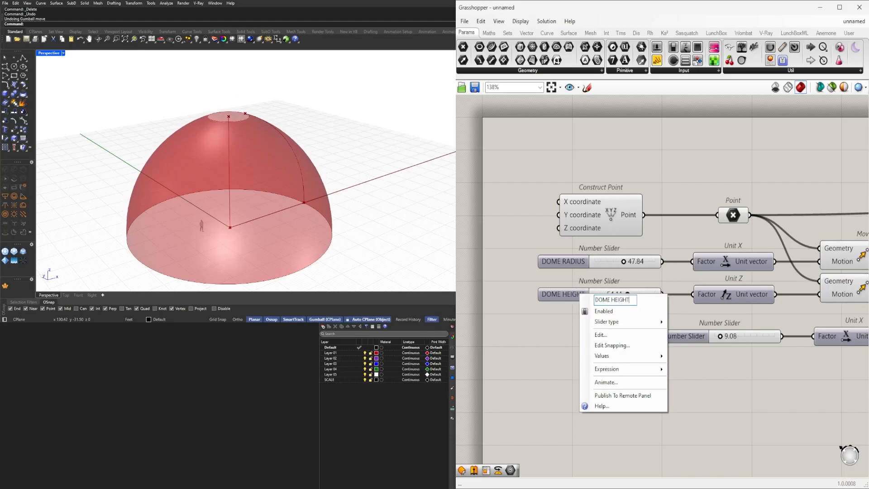
key(Return)
Set the third row's number slider, which drives the lower Unit X, to 13.26.
scroll(617, 319, down, 3)
scroll(686, 355, up, 4)
right_click(566, 333)
click(594, 333)
mouse_move(594, 332)
mouse_down()
mouse_move(642, 332)
mouse_move(599, 336)
mouse_up()
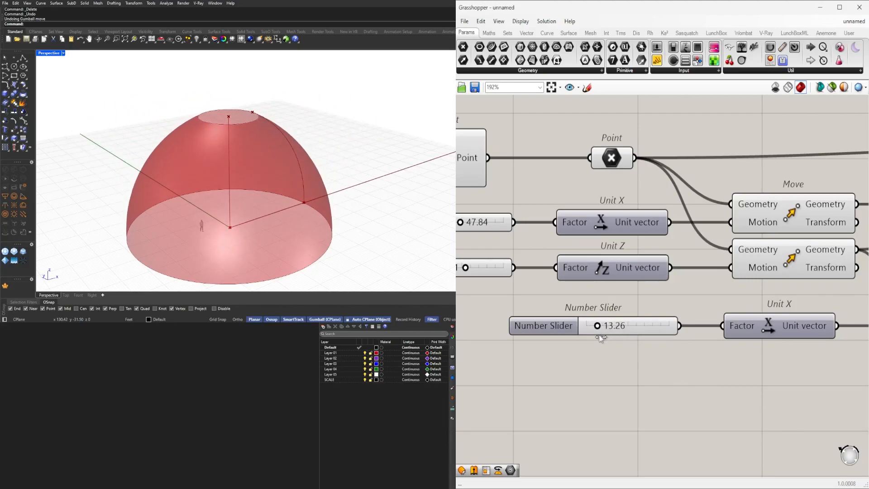
Rename the number slider driving the lower Unit X as "OPENING".
right_click(556, 323)
text(OPENI)
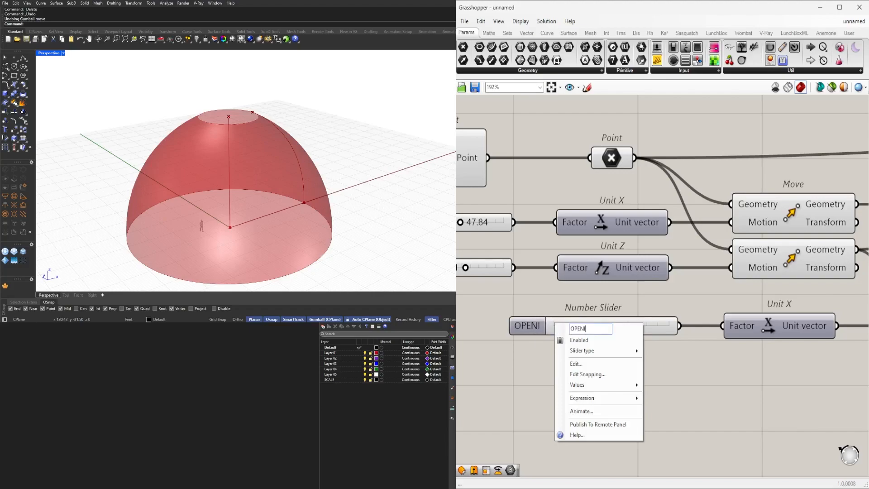
text(NG)
key(Return)
scroll(635, 303, down, 4)
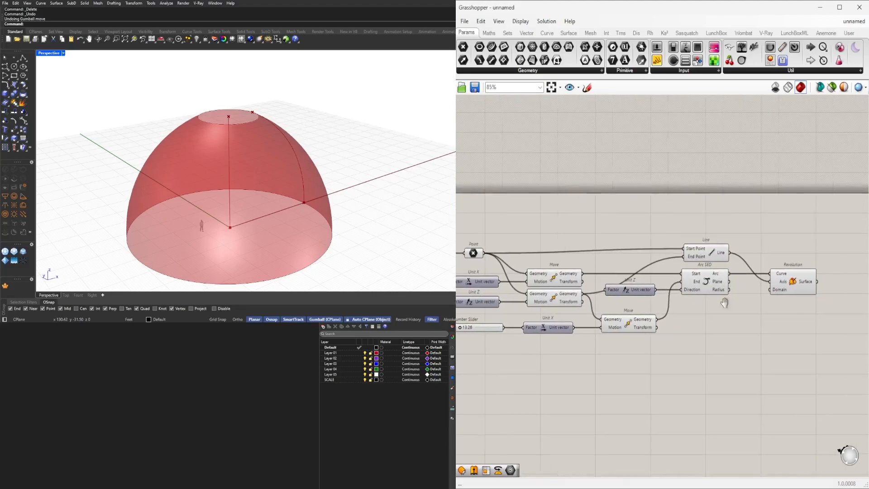
Lower the DOME HEIGHT slider to flatten the dome and set the OPENING slider to 6.86.
right_drag(745, 302, 627, 305)
click(682, 279)
right_drag(267, 190, 228, 172)
right_drag(559, 291, 720, 290)
scroll(674, 267, up, 6)
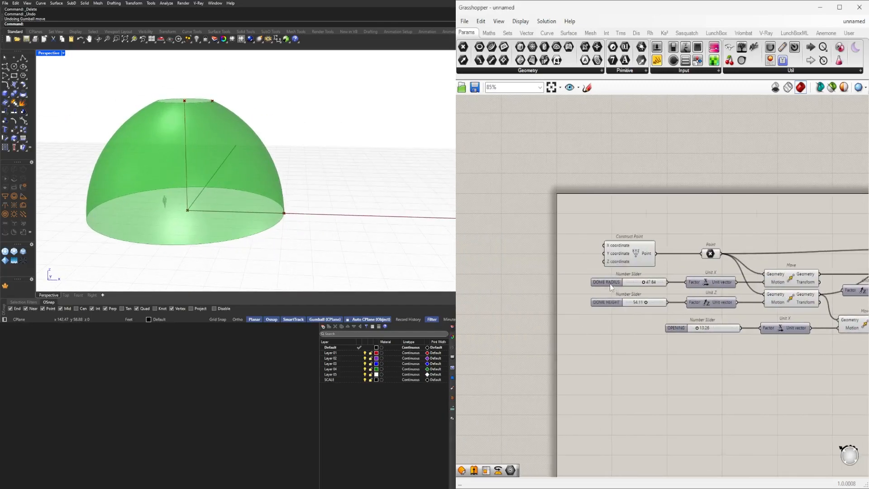
drag(675, 267, 649, 269)
drag(685, 356, 652, 358)
scroll(640, 356, down, 4)
scroll(655, 337, up, 3)
scroll(655, 337, up, 2)
scroll(275, 209, up, 3)
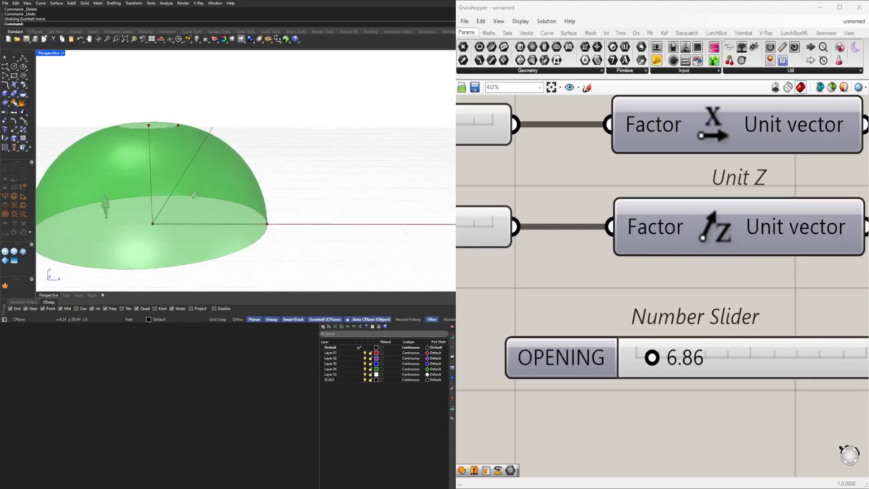
Add an Isotrim component after Revolution and feed it the revolved surface.
scroll(620, 342, down, 8)
click(620, 341)
scroll(659, 286, up, 4)
click(738, 254)
right_drag(744, 264, 670, 266)
double_click(732, 271)
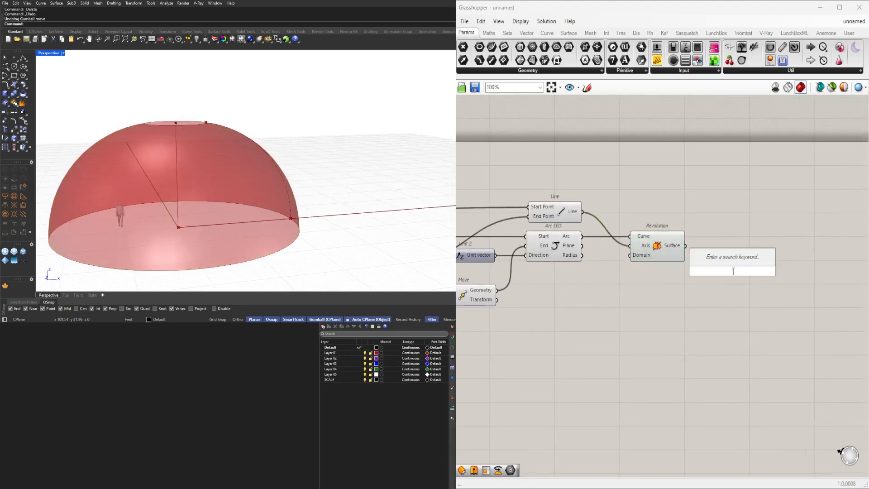
text(ISOTR)
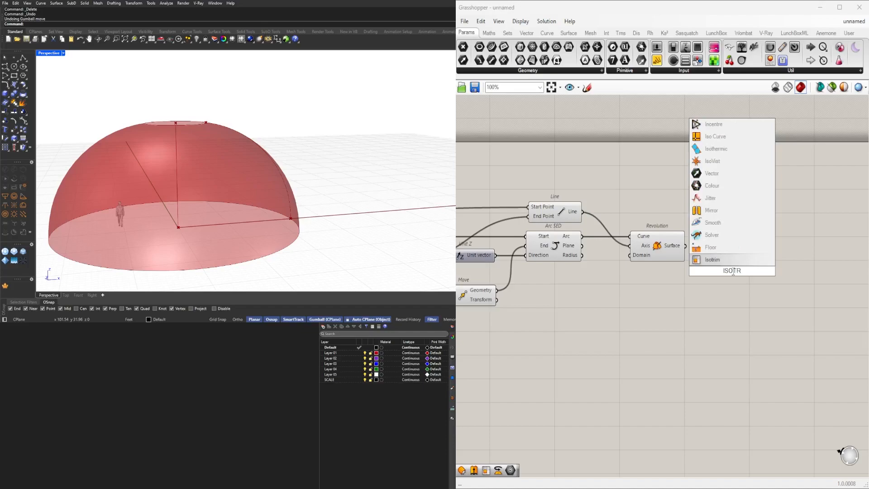
click(709, 261)
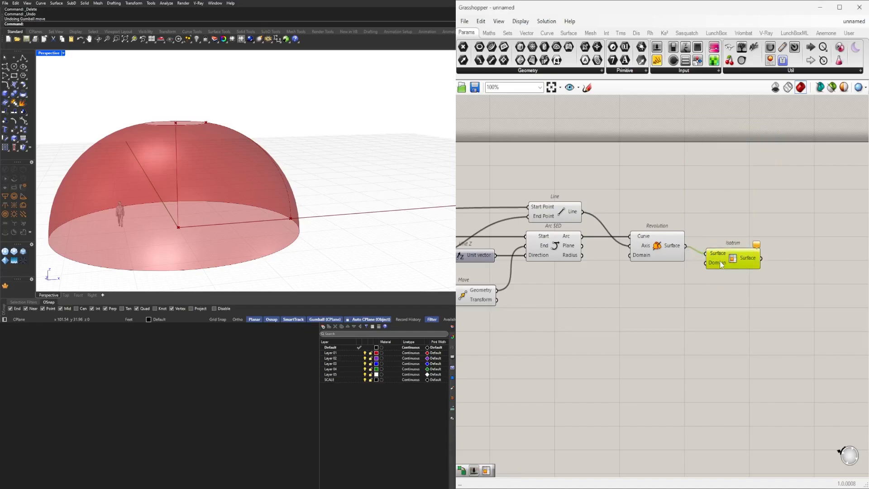
scroll(675, 275, up, 3)
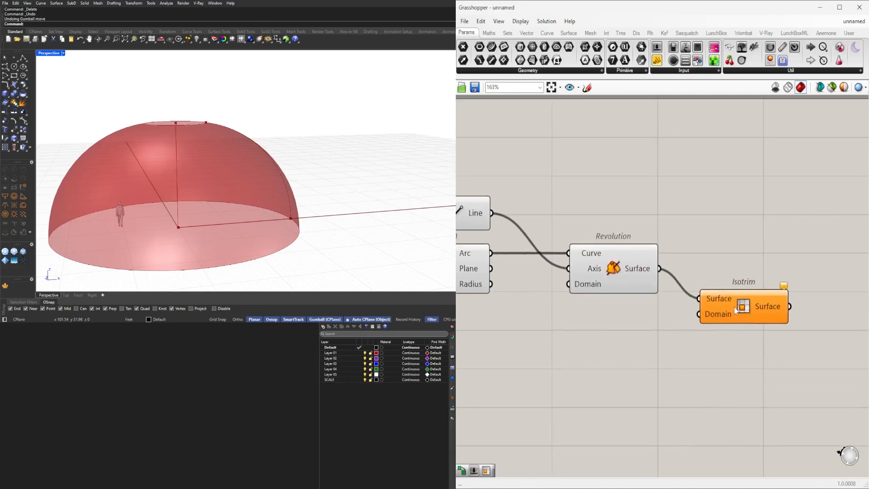
Add a Divide Domain² component fed by the Revolution surface and connect its segments to the Isotrim domain.
double_click(609, 335)
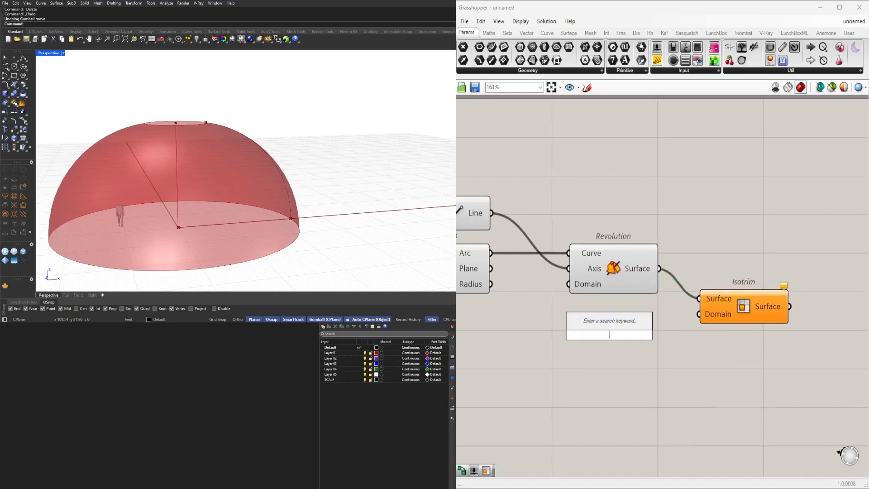
text(DIV)
click(606, 298)
right_drag(704, 349, 541, 353)
drag(602, 309, 774, 281)
right_drag(643, 320, 772, 312)
drag(580, 323, 715, 307)
drag(664, 298, 664, 299)
drag(832, 284, 833, 284)
drag(850, 273, 814, 272)
click(814, 297)
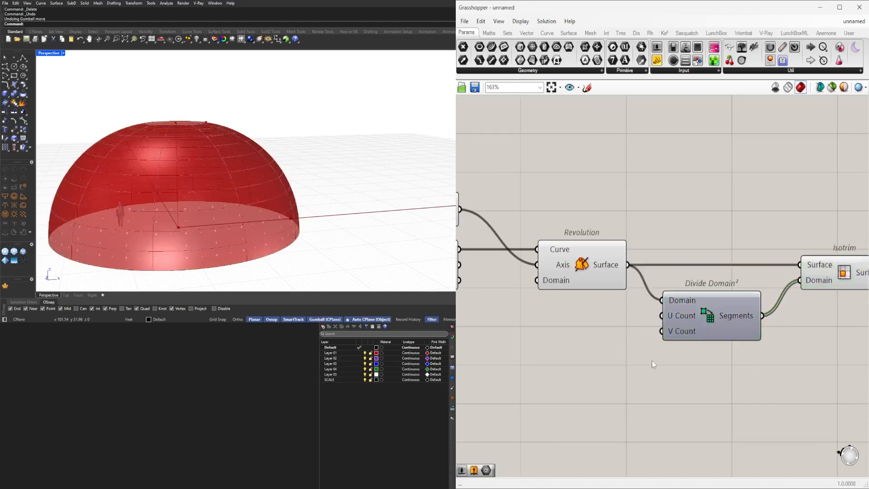
Create a 1<15<30 number slider for Divide Domain²'s U Count and duplicate it for the V Count.
double_click(574, 343)
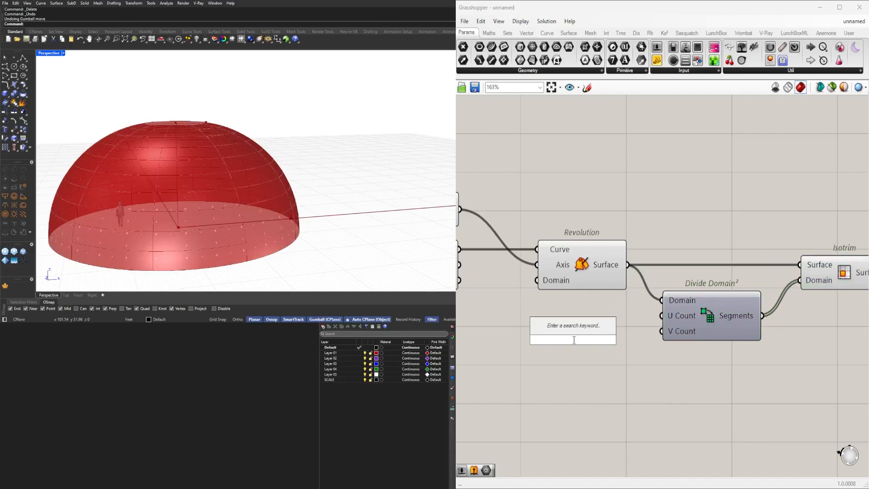
text(1<1)
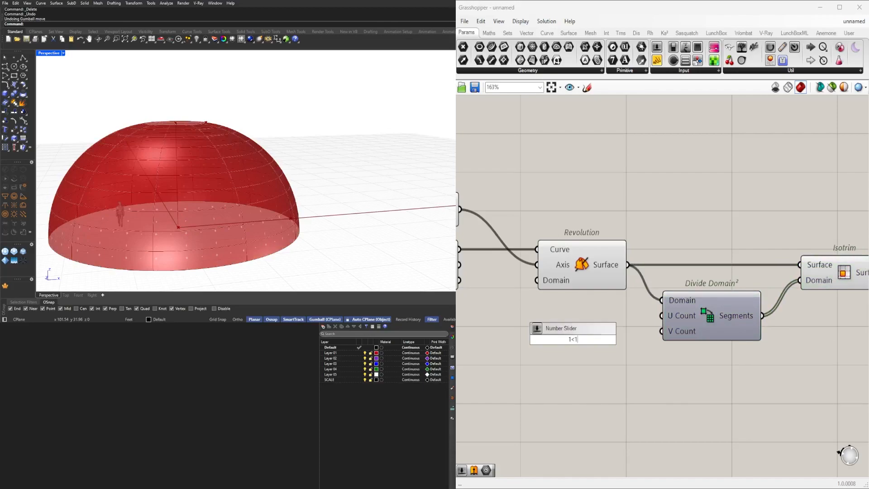
text(5<3)
key(Return)
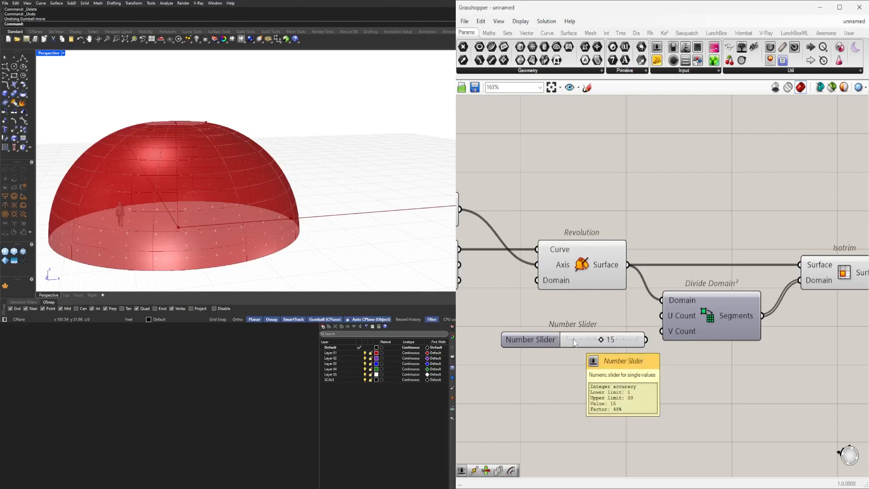
right_drag(524, 333, 570, 336)
drag(570, 333, 557, 328)
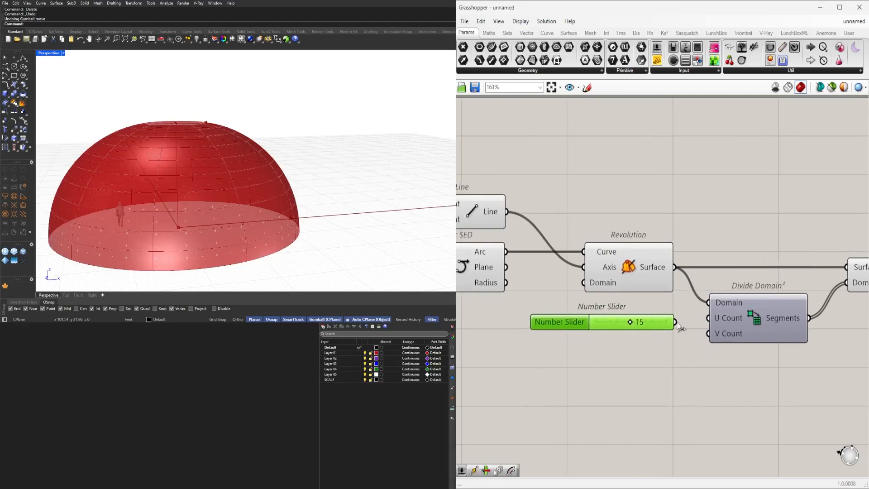
alt+drag(650, 326, 652, 346)
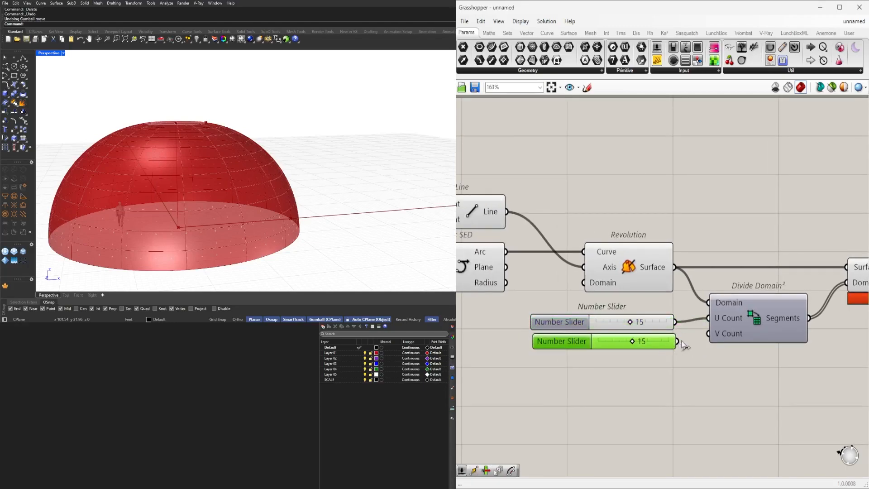
Set the U Count slider to 24 and the V Count slider to 7.
scroll(644, 315, up, 4)
drag(643, 314, 682, 315)
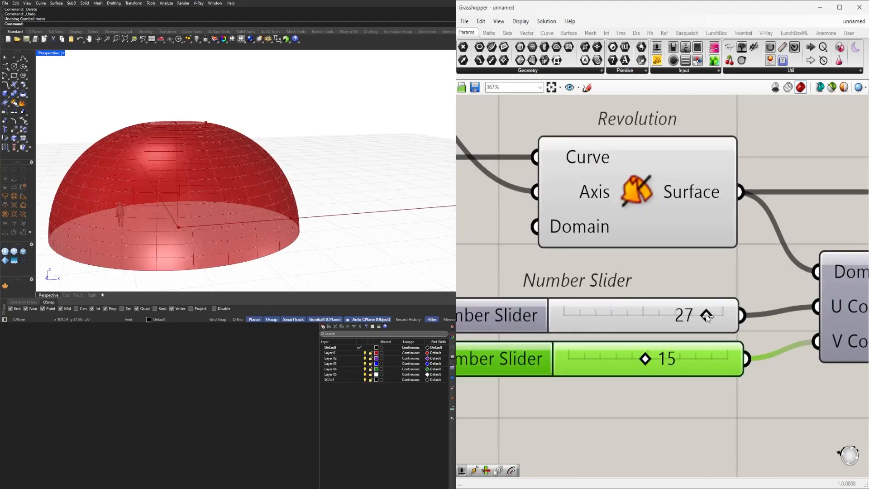
drag(641, 361, 634, 360)
double_click(690, 315)
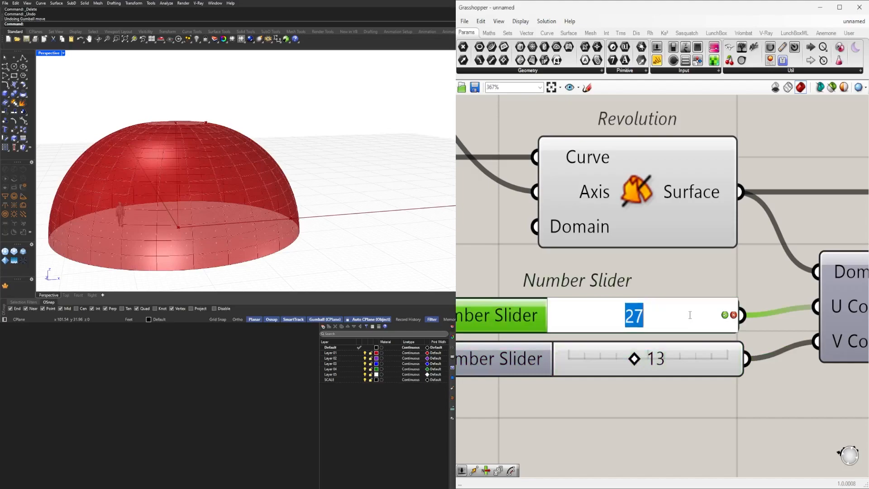
text(24)
key(Return)
drag(628, 355, 601, 361)
Examine the dome's panel subdivision from several angles and distances.
right_drag(273, 179, 349, 187)
scroll(252, 208, down, 8)
scroll(285, 210, up, 9)
scroll(387, 161, up, 5)
mouse_move(387, 161)
right_down()
mouse_move(355, 170)
mouse_move(380, 152)
right_up()
scroll(355, 171, down, 5)
scroll(646, 192, down, 8)
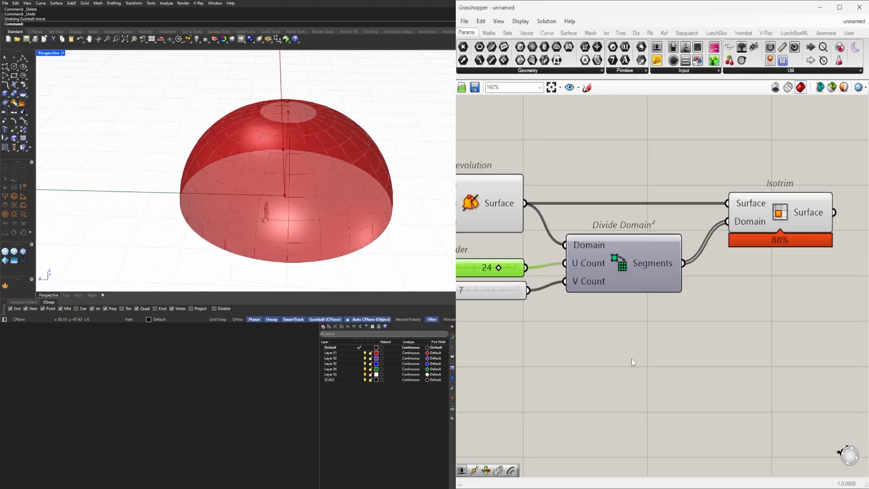
click(636, 292)
click(705, 307)
Turn off the preview of the Revolution component so only the Isotrim panels are displayed.
scroll(705, 307, up, 2)
right_drag(616, 292, 665, 290)
click(593, 279)
middle_click(592, 281)
click(609, 263)
Add a List Item component after Isotrim with the trimmed surfaces as its list.
double_click(736, 280)
text(item)
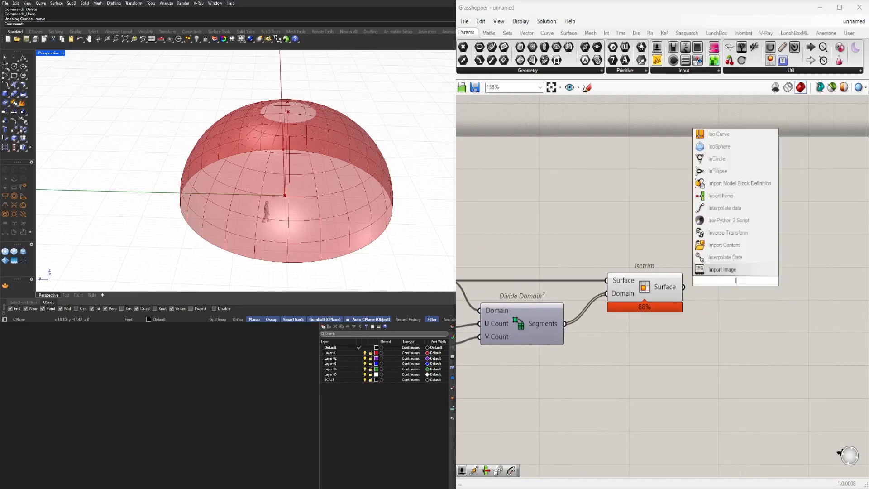
click(704, 260)
drag(708, 268, 709, 271)
drag(736, 278, 745, 299)
Check which dome panel the List Item component picks out and delete that component.
right_drag(231, 191, 414, 202)
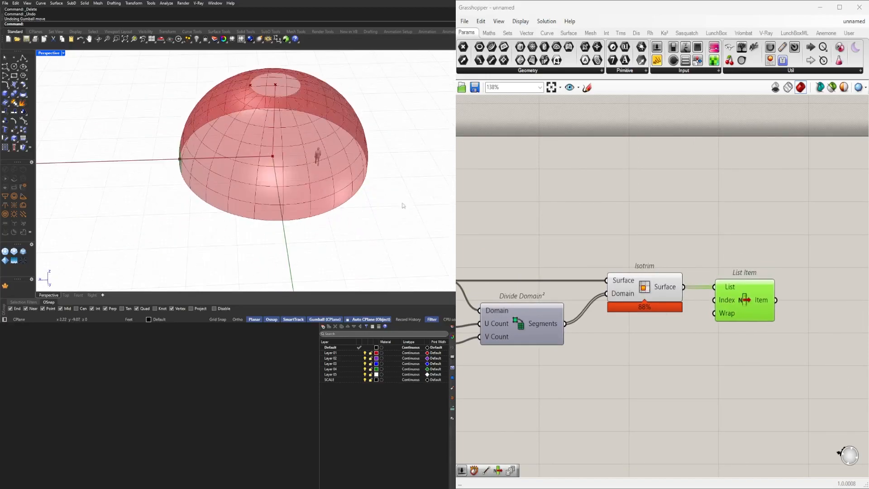
right_drag(104, 201, 202, 213)
scroll(204, 213, up, 4)
right_drag(790, 315, 594, 301)
scroll(699, 328, up, 4)
double_click(689, 307)
click(628, 380)
right_drag(629, 381, 749, 383)
scroll(749, 383, down, 2)
click(678, 295)
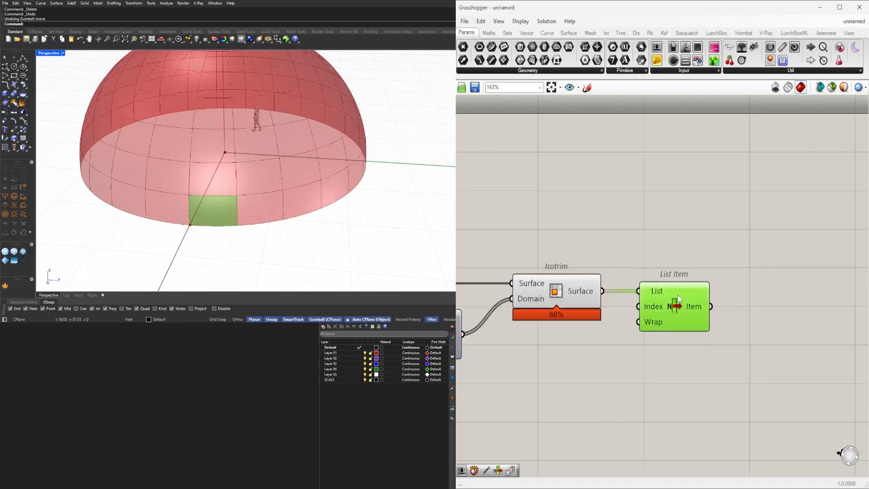
key(Delete)
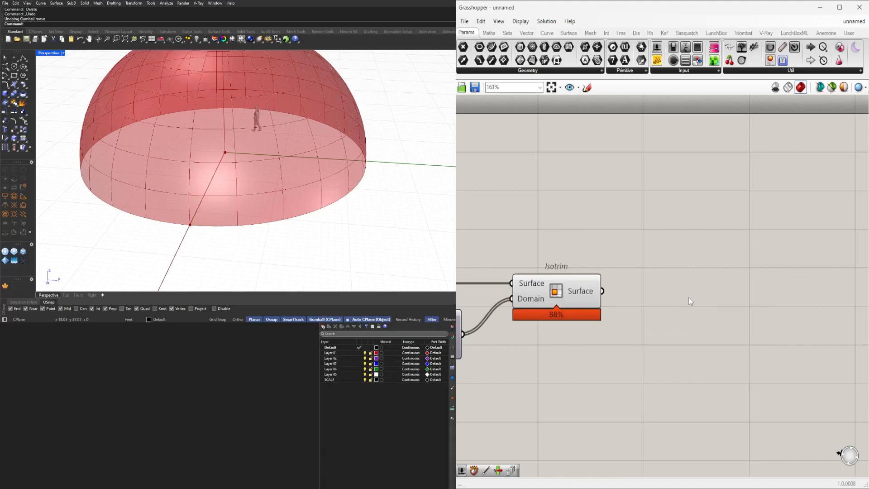
Add an Offset on Srf component and feed the Isotrim surfaces into its Curve and Surface inputs.
double_click(690, 301)
text(OF)
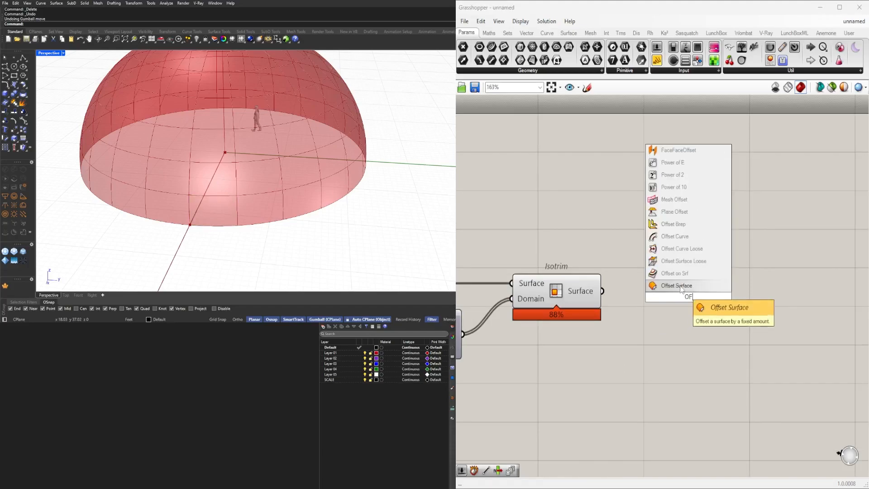
click(675, 273)
scroll(625, 308, up, 1)
drag(648, 280, 648, 299)
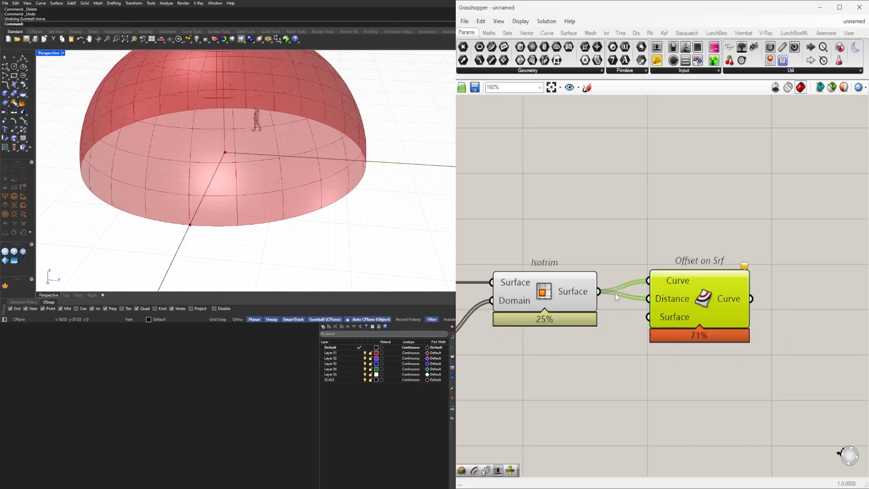
key(ctrl+z)
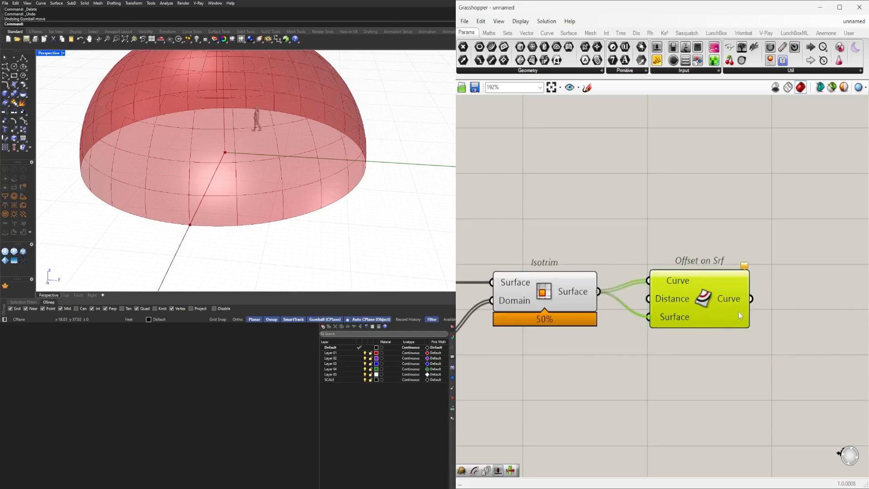
key(ctrl+z)
click(588, 407)
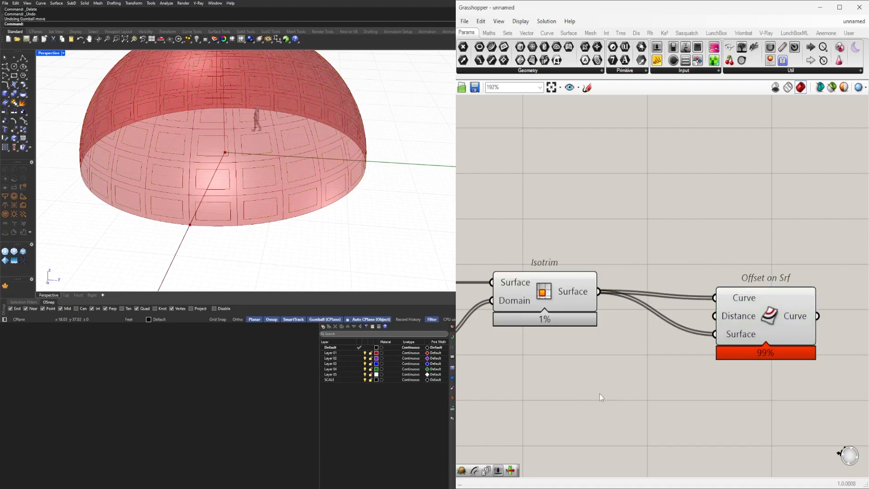
scroll(601, 397, down, 1)
drag(717, 344, 755, 340)
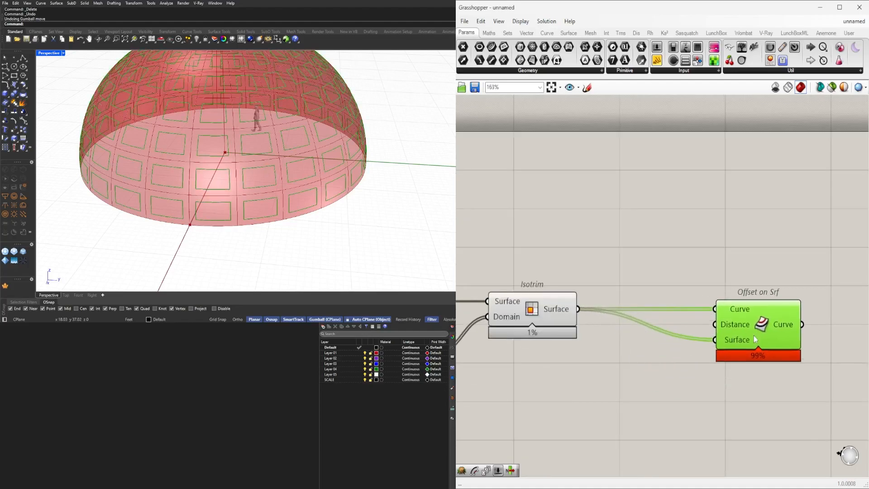
Create a number slider with the value 0.25 and connect it to the Distance input of Offset on Srf.
double_click(538, 387)
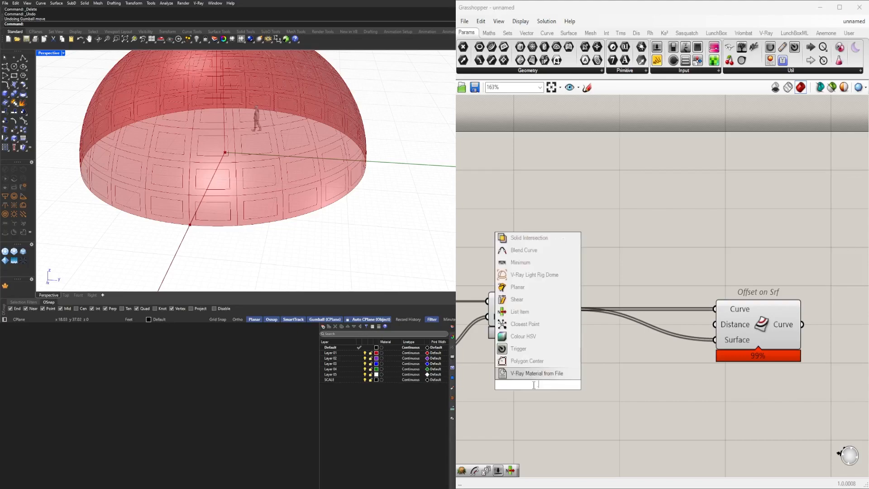
text(0.25)
key(Return)
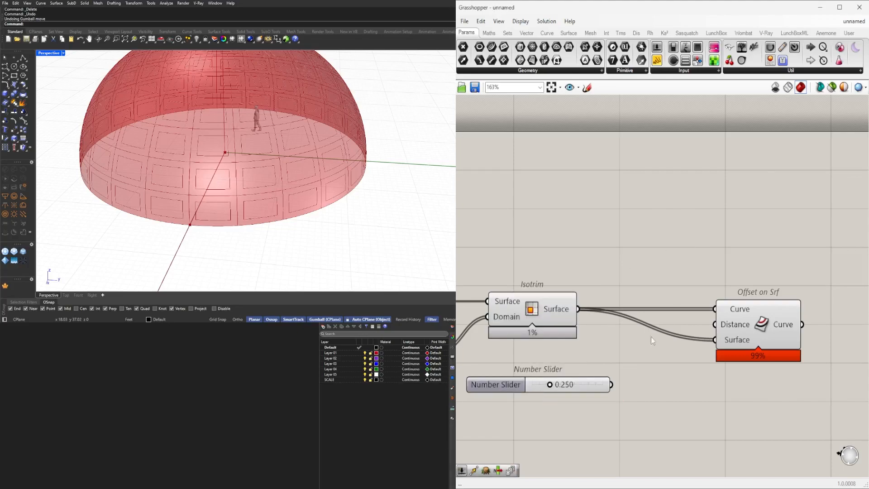
right_drag(555, 326, 674, 330)
drag(636, 386, 648, 367)
right_drag(745, 374, 693, 369)
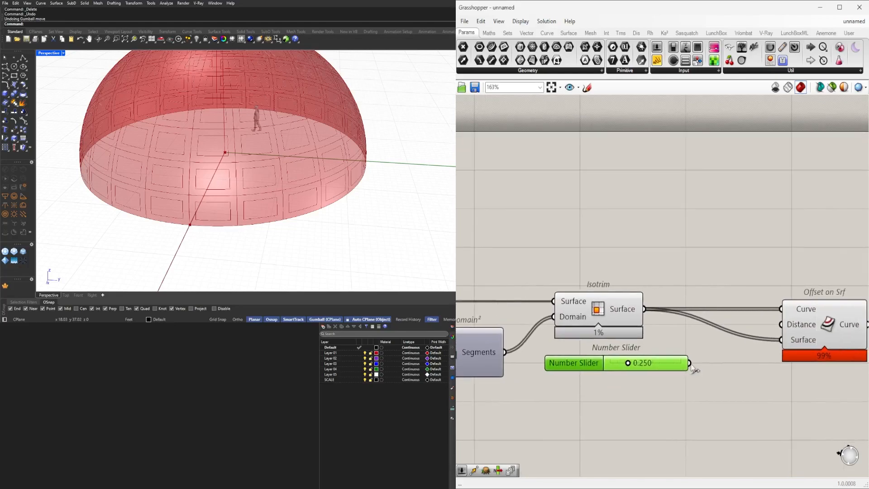
click(825, 333)
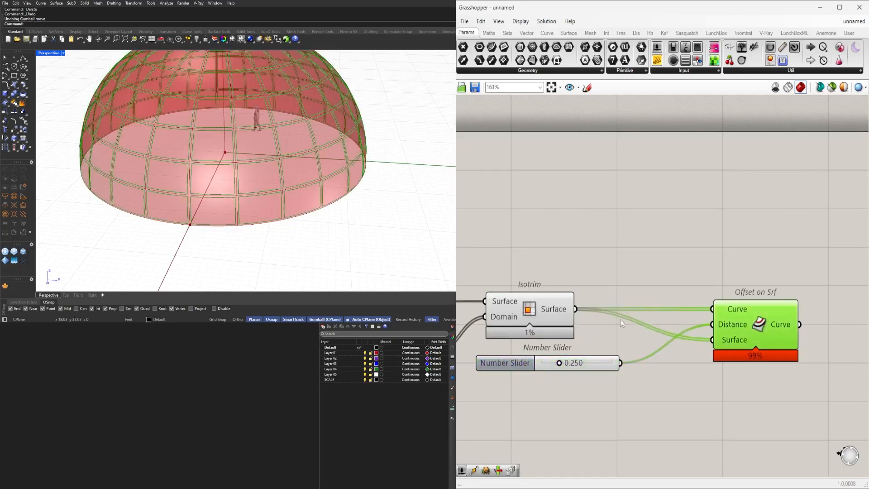
Set the offset distance slider to 0.343.
scroll(636, 356, up, 3)
drag(603, 387, 651, 385)
scroll(652, 385, down, 5)
scroll(651, 365, down, 1)
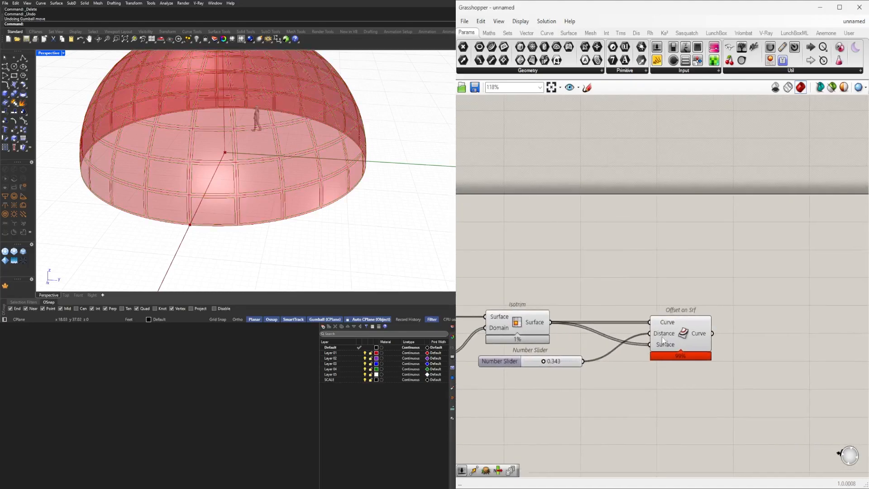
scroll(579, 352, up, 4)
click(625, 344)
double_click(625, 343)
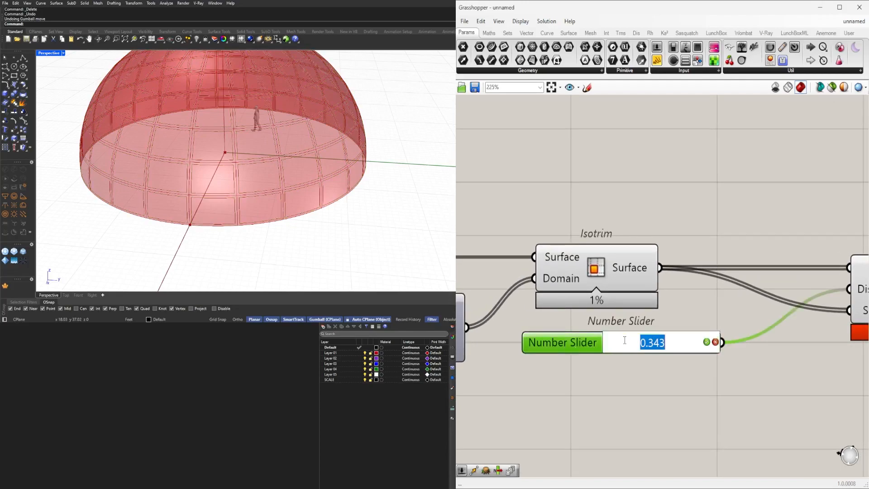
key(Return)
Duplicate the offset distance slider and connect the second slider to the Distance input of Offset on Srf as well.
scroll(579, 410, down, 3)
drag(564, 327, 563, 345)
drag(644, 343, 729, 288)
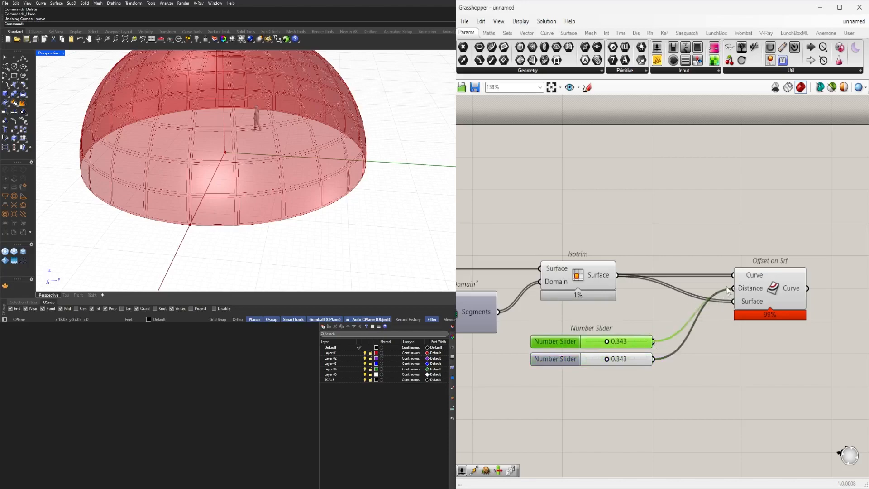
scroll(626, 339, up, 3)
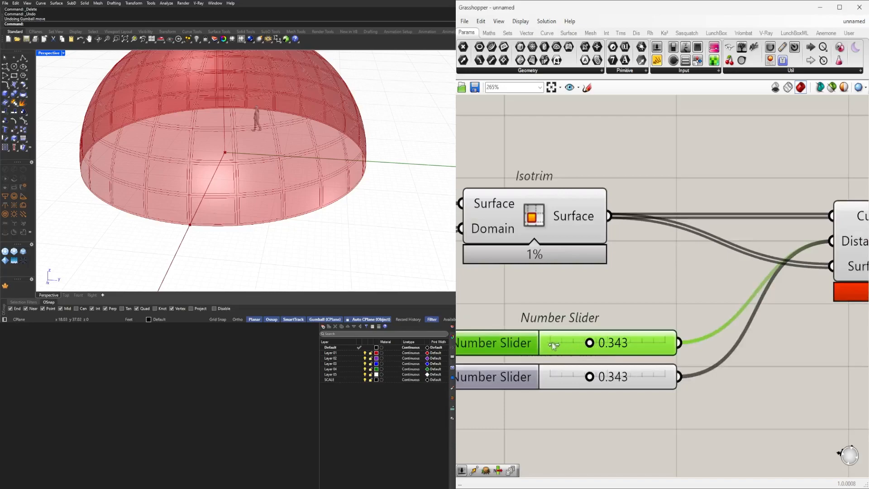
Set the first offset distance slider to 0.000 and graft the Distance input of Offset on Srf.
drag(558, 346, 525, 346)
scroll(608, 345, down, 3)
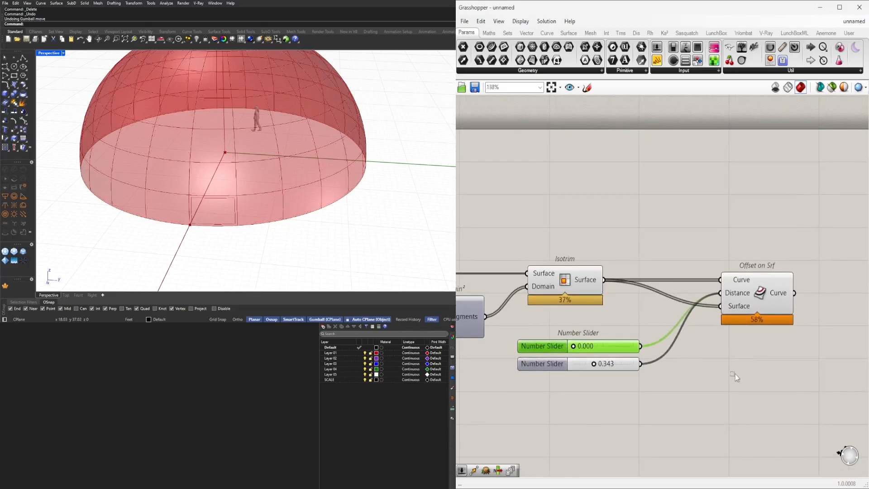
right_click(723, 292)
click(756, 362)
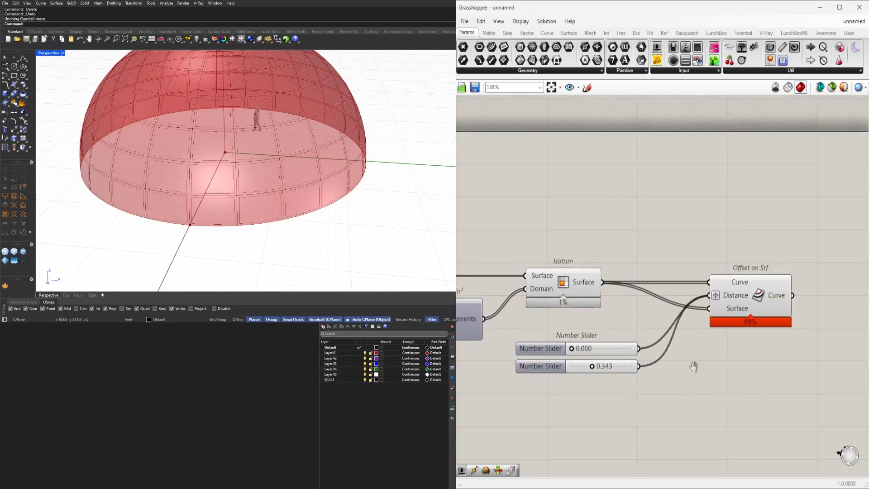
Add a Loft component beside Offset on Srf and feed the offset curves into its Curves input.
click(738, 329)
double_click(768, 333)
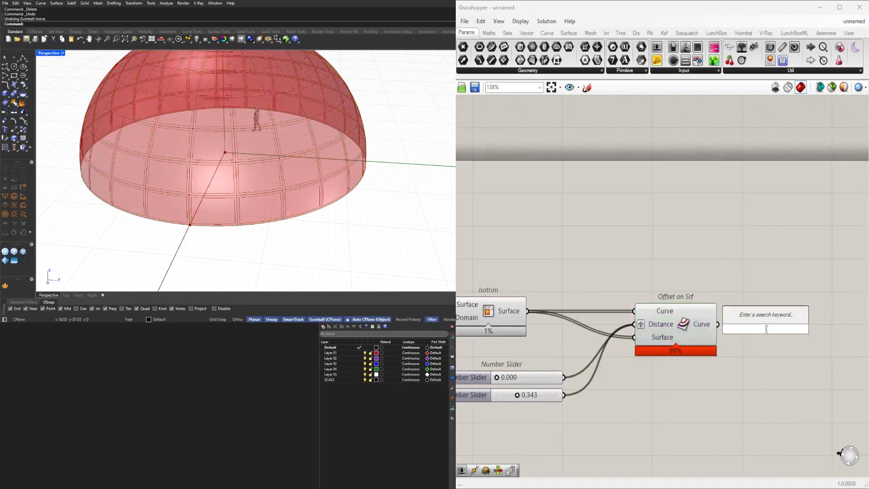
text(loft)
key(Return)
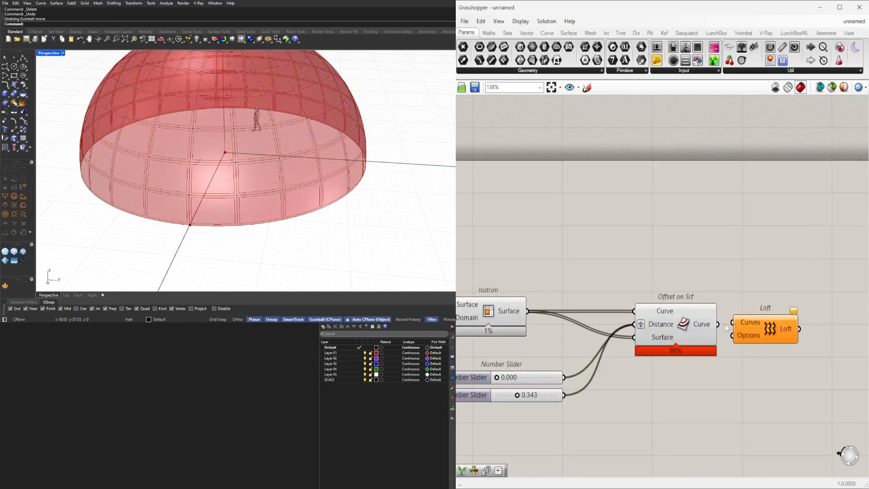
drag(744, 325, 758, 334)
Remove the graft from the Distance input of Offset on Srf.
click(678, 333)
right_drag(690, 328, 692, 328)
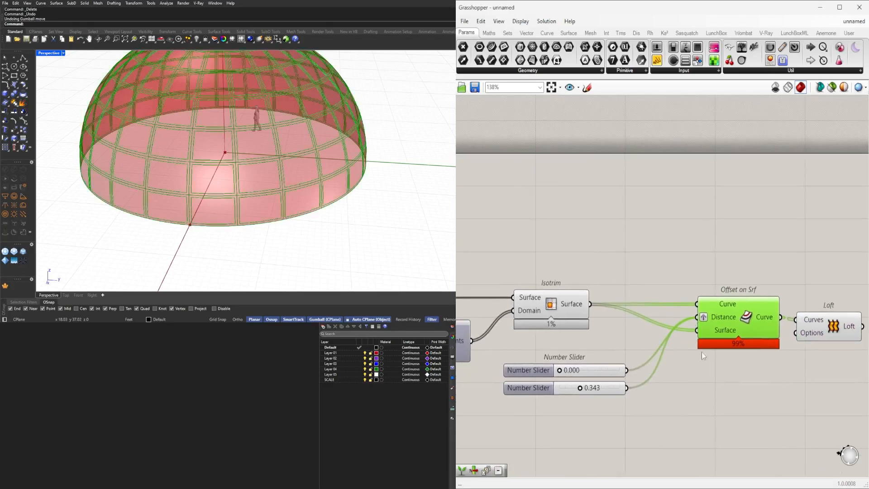
right_click(704, 323)
click(727, 380)
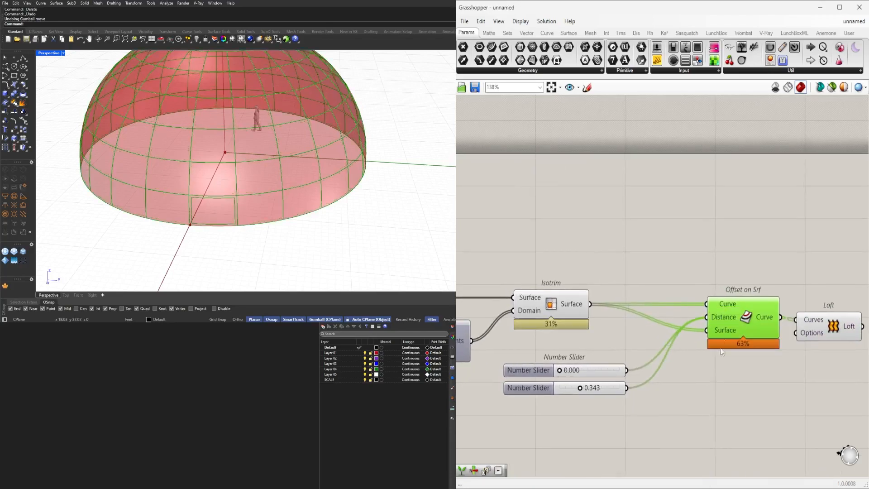
Try grafting the Curve input of the Offset on Srf component.
right_click(720, 306)
click(749, 371)
right_drag(788, 385, 750, 395)
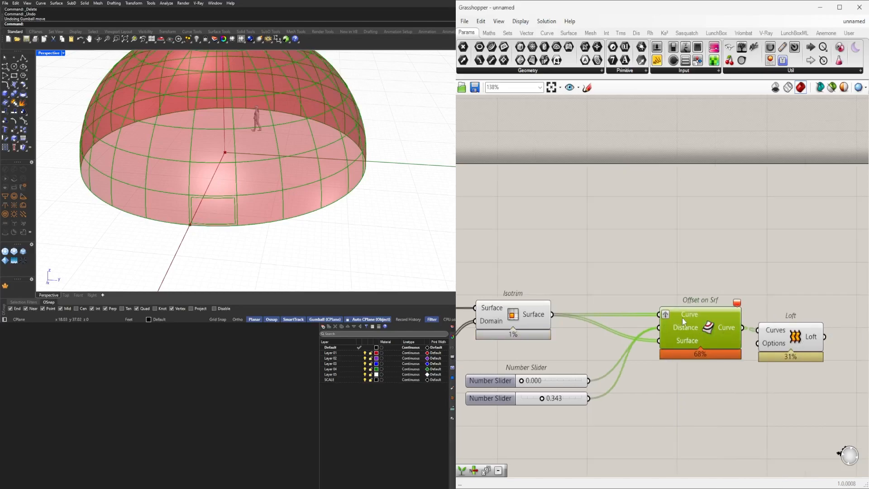
right_click(666, 319)
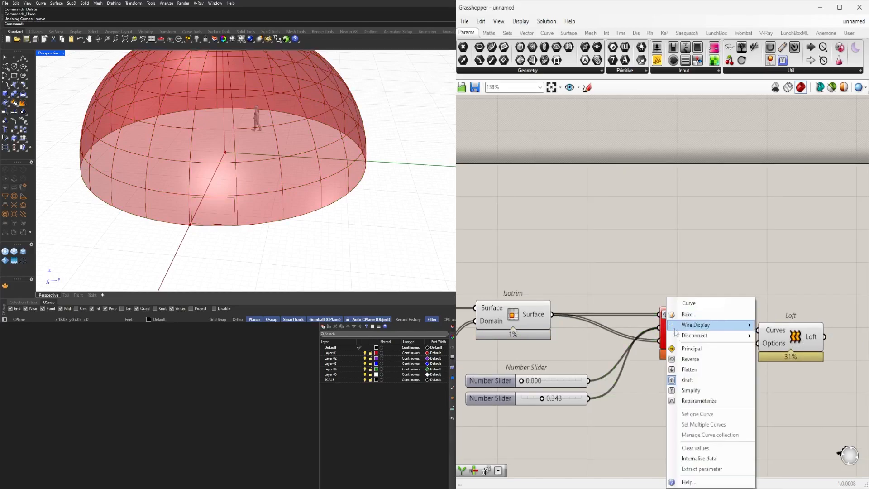
click(697, 378)
Delete the Loft component connected to the Offset on Srf output.
click(777, 349)
right_drag(738, 364, 792, 322)
click(724, 308)
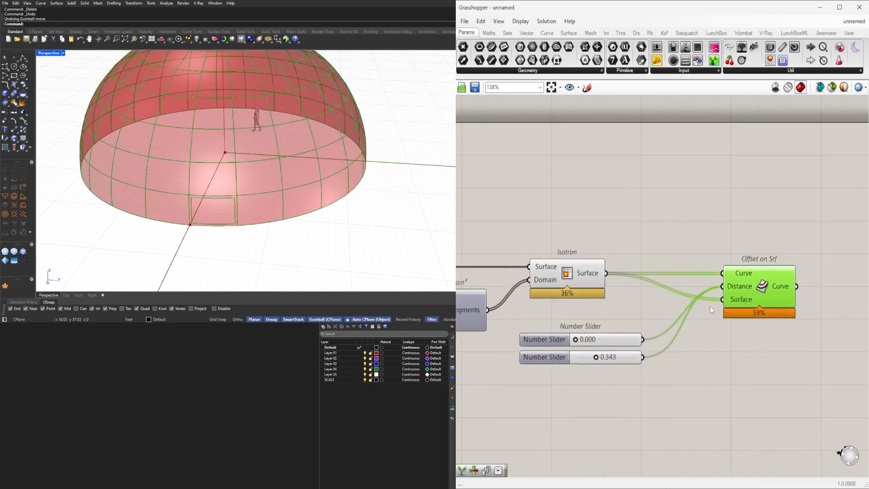
Duplicate the Offset on Srf component, driving the original's Distance with the 0.000 slider and the copy's with the 0.343 slider.
mouse_move(723, 287)
ctrl+mouse_down()
mouse_move(657, 348)
mouse_move(643, 340)
mouse_move(723, 286)
ctrl+mouse_up()
key(ctrl+z)
drag(760, 308, 778, 324)
drag(643, 357, 742, 335)
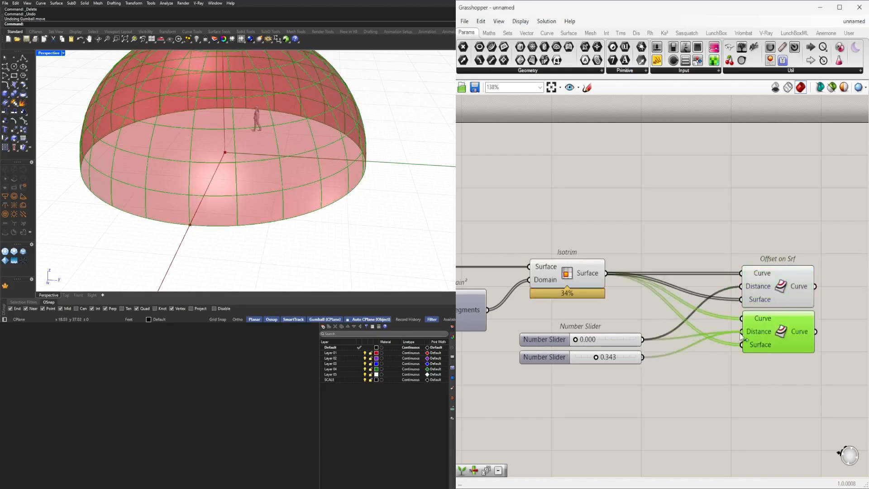
right_drag(743, 370, 677, 410)
click(612, 406)
click(693, 351)
click(692, 309)
Add a Loft component and connect both Offset on Srf curve outputs to its Curves input.
scroll(754, 339, up, 3)
double_click(770, 349)
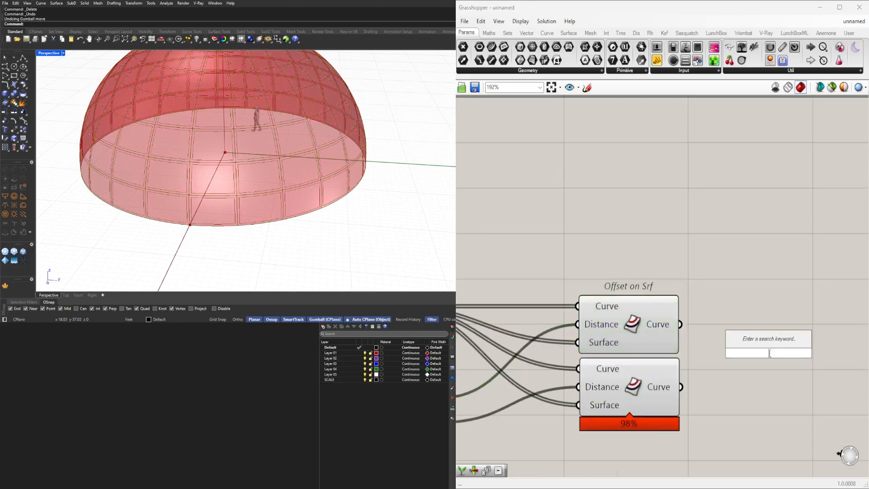
text(loft)
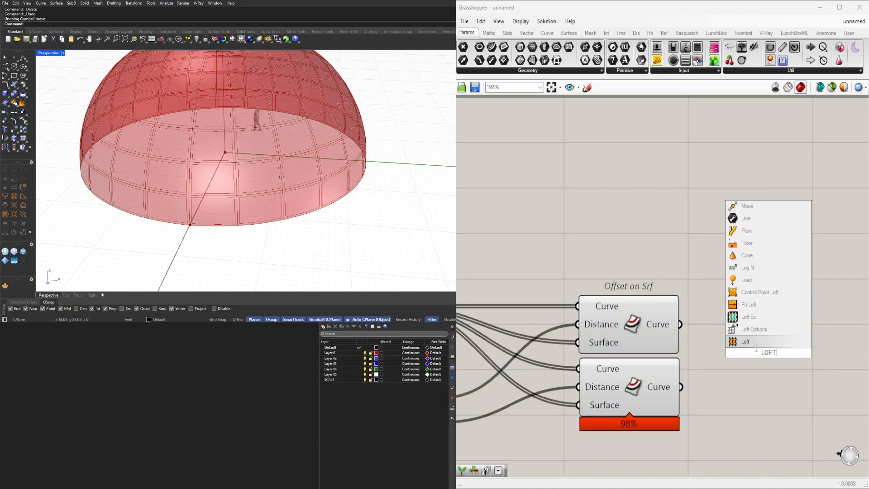
key(Return)
drag(681, 325, 723, 343)
drag(682, 387, 722, 343)
click(767, 338)
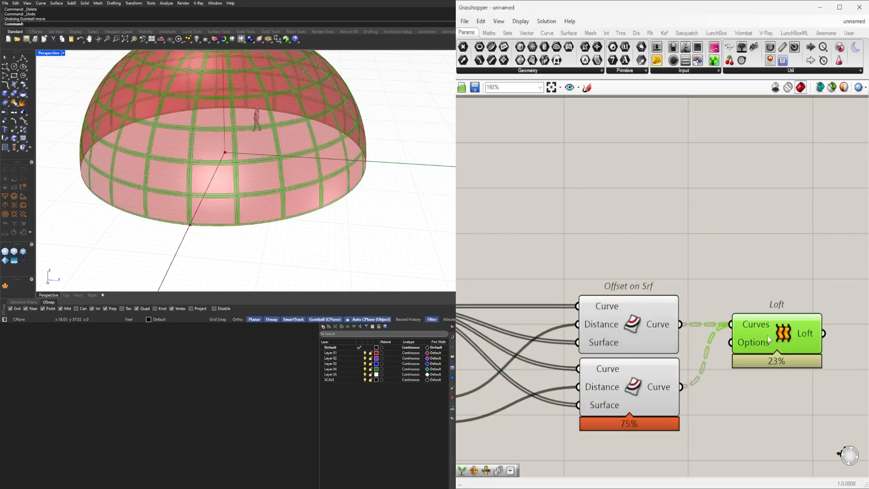
Duplicate both Offset on Srf components together with their two number sliders.
scroll(750, 342, down, 3)
scroll(751, 341, down, 2)
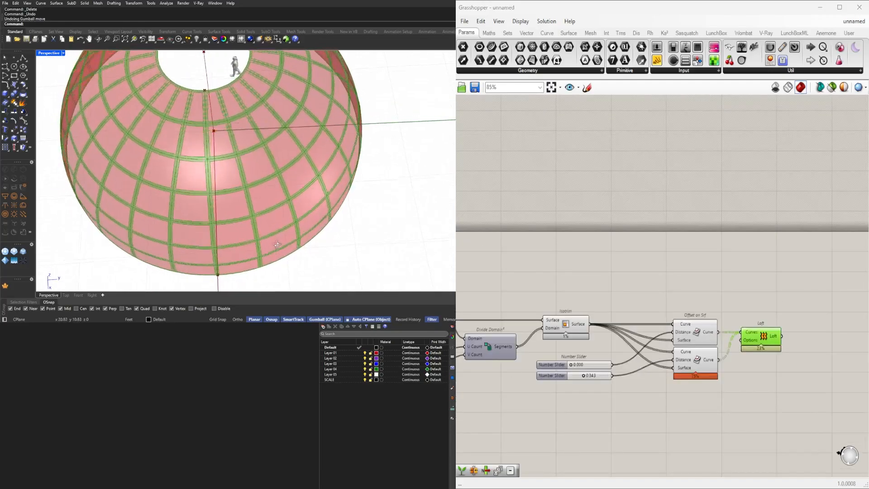
scroll(579, 357, down, 1)
scroll(679, 363, up, 2)
scroll(706, 372, down, 1)
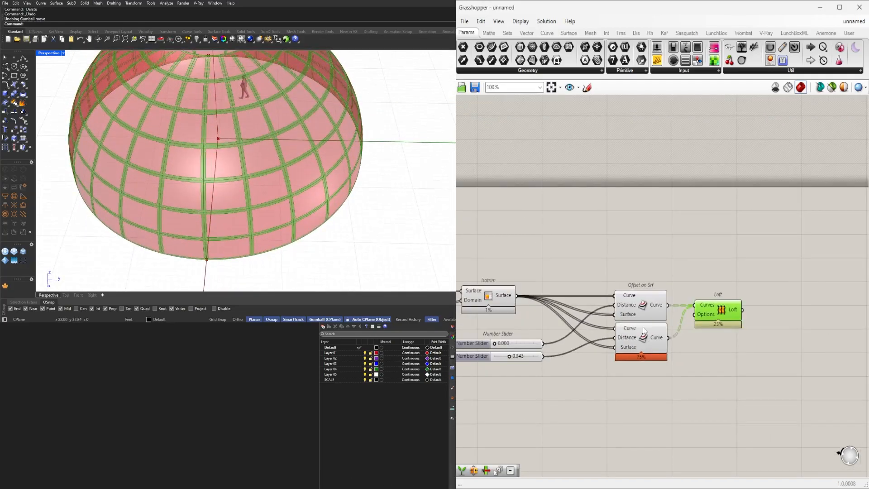
click(644, 329)
click(648, 428)
right_drag(647, 390, 665, 330)
drag(666, 319, 630, 234)
shift+drag(586, 331, 538, 280)
alt+drag(649, 248, 734, 319)
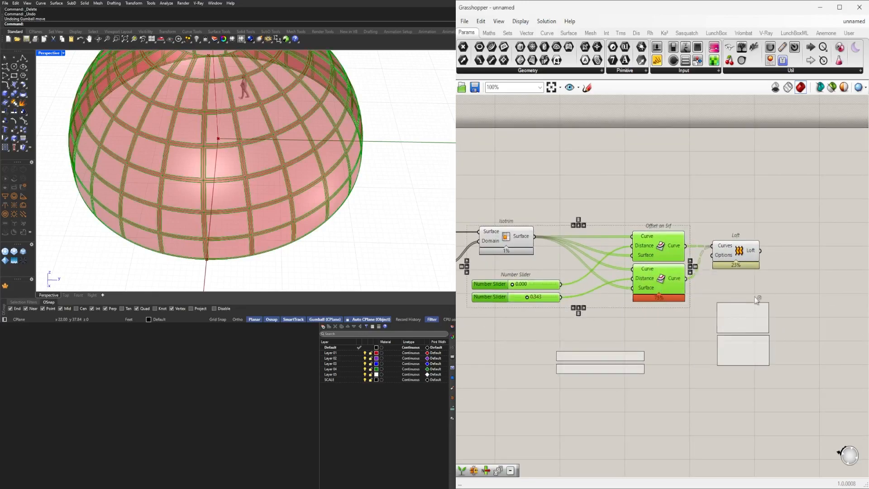
click(757, 298)
Connect the first Offset on Srf curve output to the Curve inputs of the two copied offset components.
scroll(688, 266, up, 1)
drag(684, 242, 722, 315)
drag(686, 244, 723, 360)
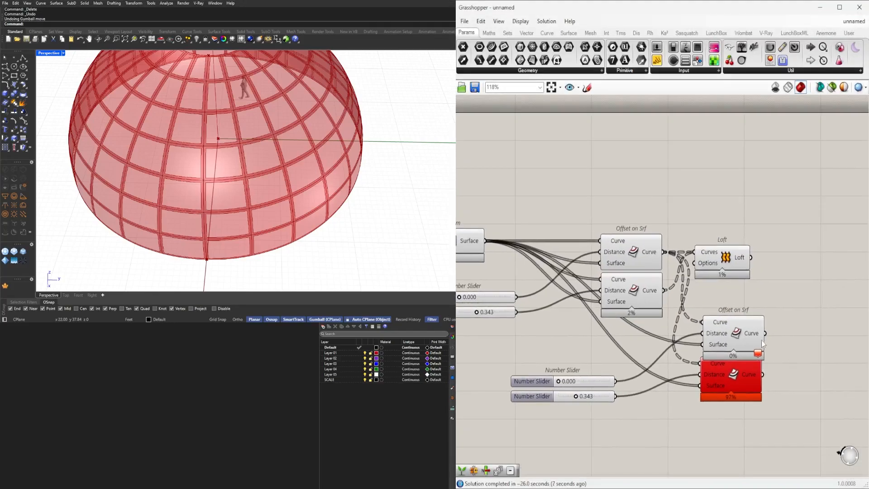
Space the two copied Offset on Srf components apart and flatten the lower copy's Curve input.
drag(806, 306, 786, 302)
right_drag(732, 358, 743, 346)
drag(748, 363, 772, 373)
right_click(746, 363)
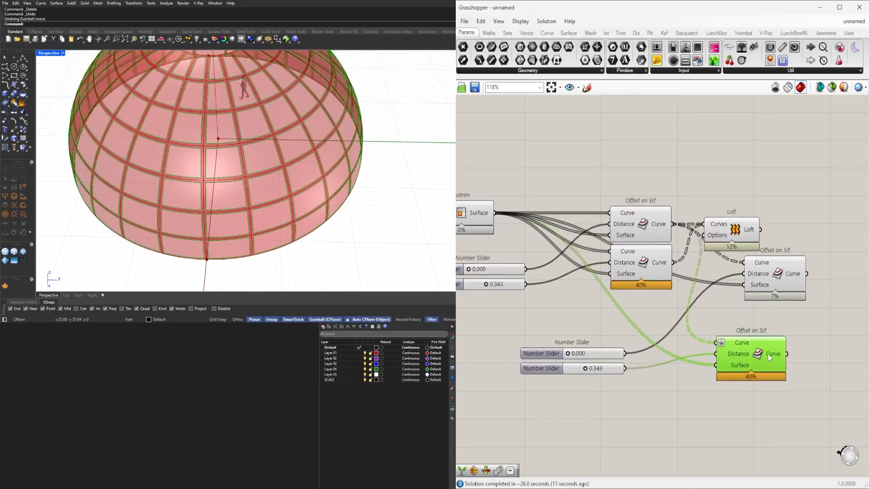
drag(768, 354, 781, 351)
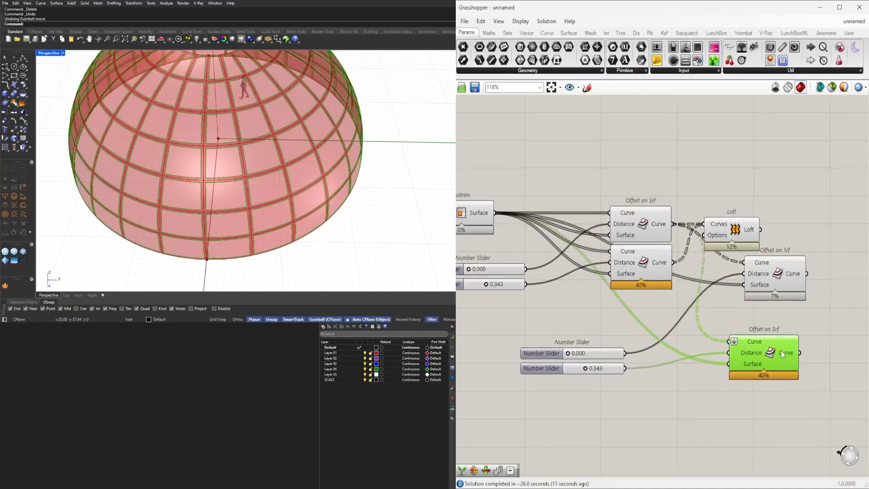
scroll(730, 357, up, 2)
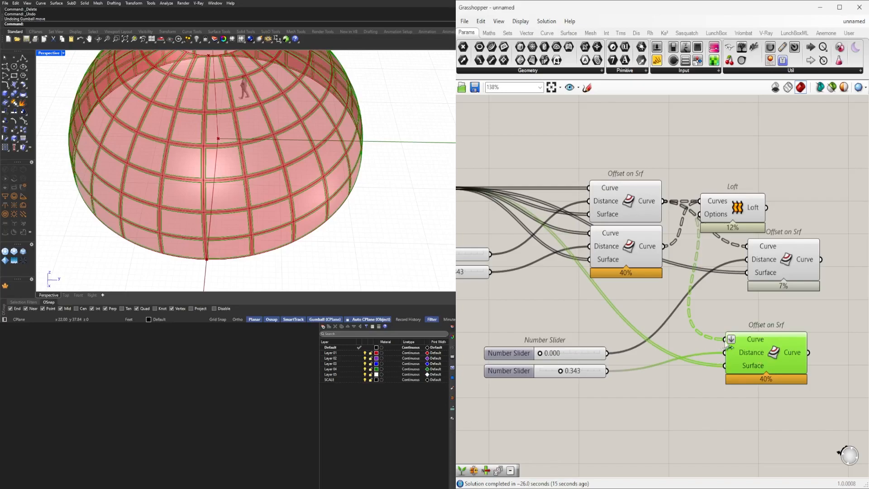
Connect the second Offset on Srf curve output to the flattened Curve input of the lower copy.
click(637, 195)
drag(663, 247, 762, 362)
click(635, 399)
right_drag(765, 363, 736, 375)
Delete the unneeded upper copy of Offset on Srf and the copied 0.000 slider.
click(750, 270)
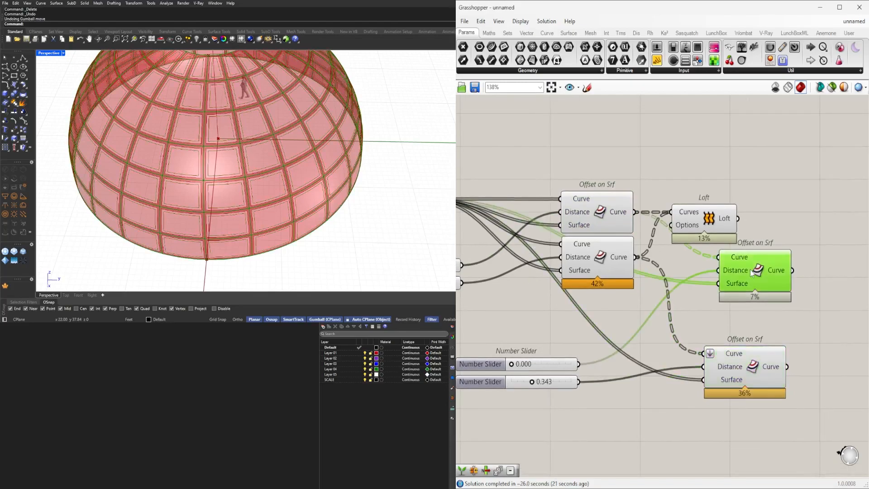
key(Delete)
scroll(614, 327, down, 2)
click(563, 365)
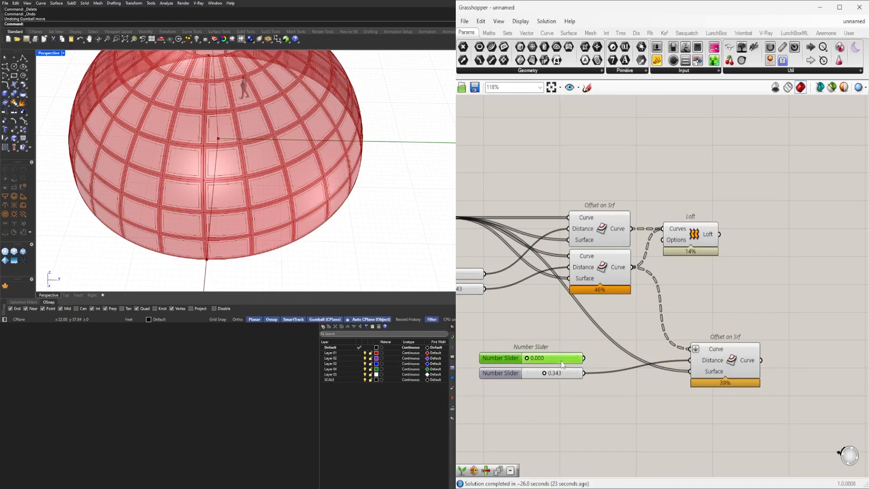
key(Delete)
Duplicate the Loft component and connect the second and third offset curves to the copy's Curves input.
drag(720, 374, 719, 371)
click(700, 329)
drag(713, 239, 767, 331)
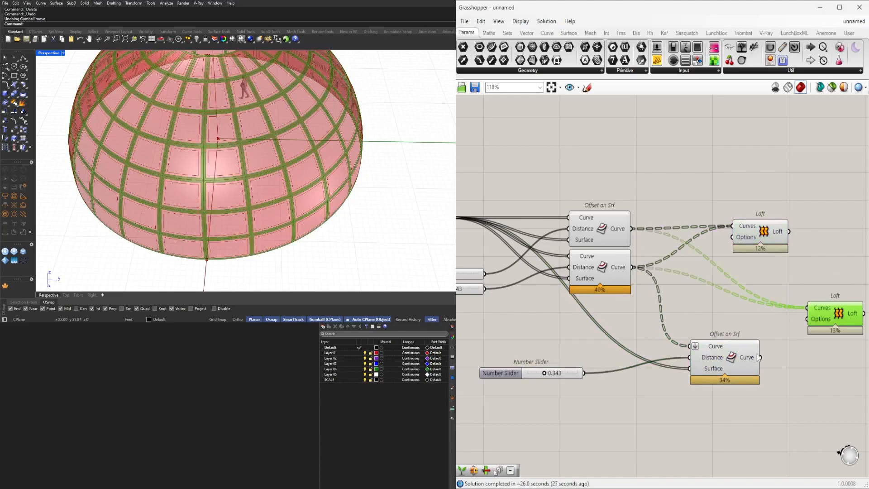
drag(640, 266, 808, 308)
shift+drag(761, 357, 807, 307)
right_drag(795, 349, 749, 356)
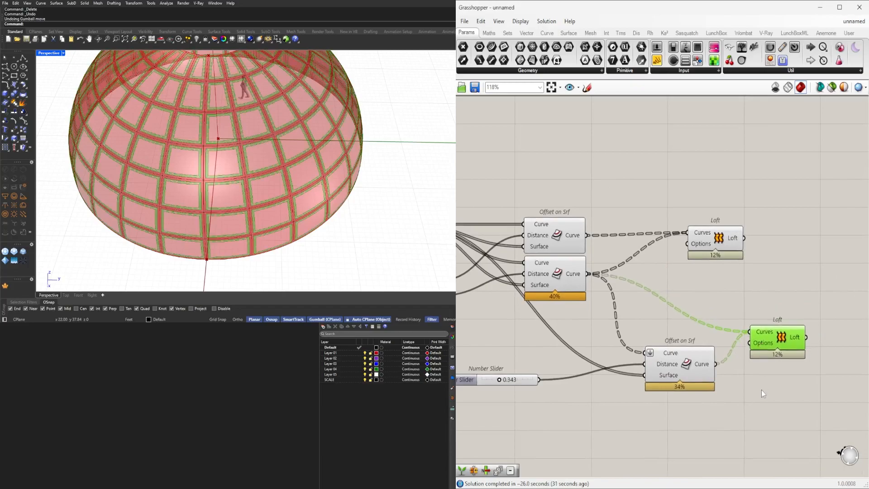
Tidy the canvas by moving the second Loft, the third Offset on Srf and its slider closer to the other components.
click(783, 410)
scroll(790, 419, down, 1)
drag(776, 355, 787, 306)
drag(686, 388, 680, 349)
drag(775, 294, 759, 294)
click(610, 365)
right_drag(611, 365, 713, 361)
scroll(716, 320, down, 3)
scroll(660, 336, up, 3)
drag(643, 366, 674, 338)
click(588, 321)
right_drag(588, 319, 417, 326)
Examine which dome curves and strips each Offset on Srf and Loft component produces.
click(647, 321)
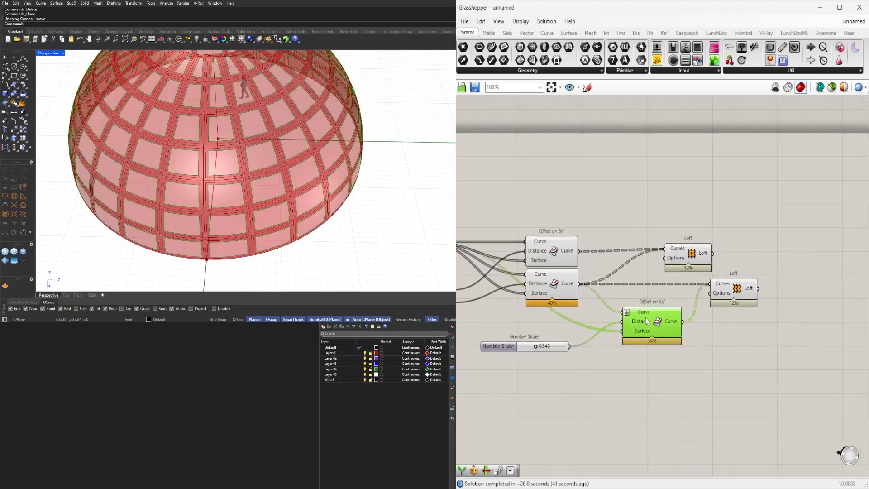
click(550, 288)
click(541, 252)
click(624, 271)
scroll(742, 285, up, 3)
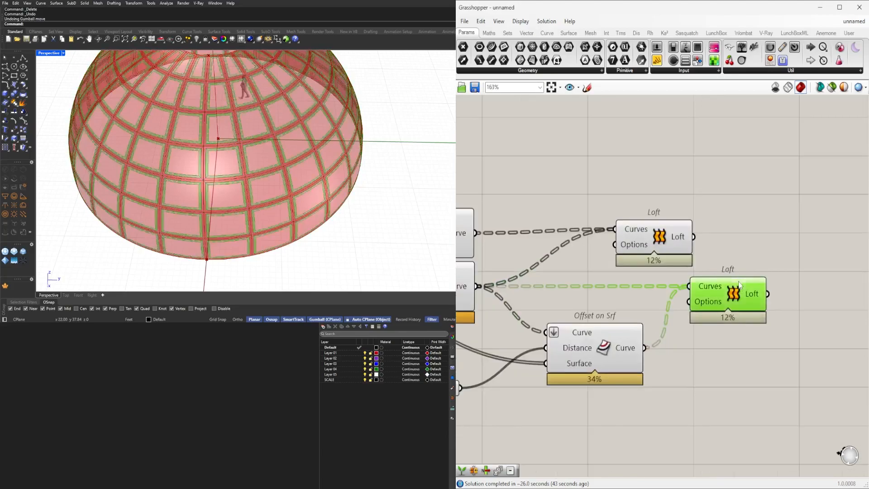
click(742, 285)
scroll(724, 317, down, 1)
right_drag(706, 342, 767, 339)
click(678, 341)
right_drag(679, 340, 722, 335)
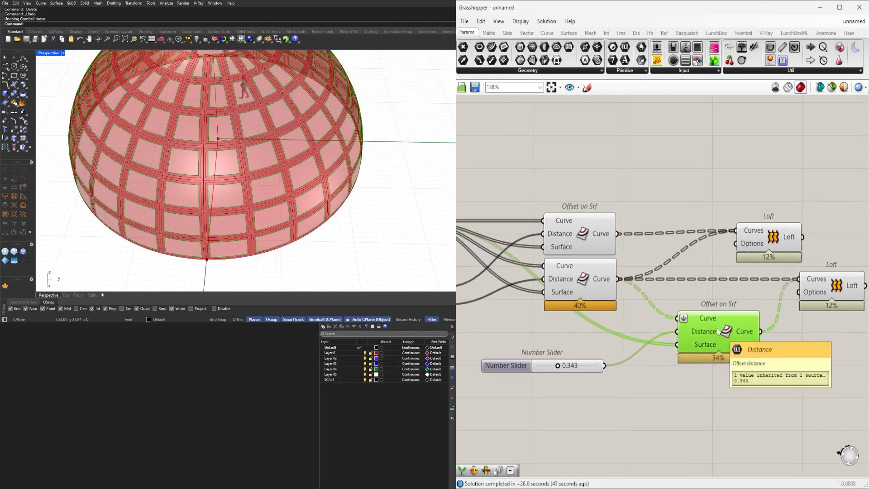
click(715, 377)
click(726, 336)
Connect the original 0.343 slider to the third Offset on Srf's Distance input and delete the duplicate slider.
scroll(727, 342, down, 2)
click(731, 401)
drag(730, 400, 586, 319)
click(556, 312)
drag(524, 315, 691, 334)
drag(658, 382, 598, 352)
key(Delete)
Duplicate the third Offset on Srf and connect its curve output to the copy's Curve input.
click(713, 338)
scroll(756, 288, up, 2)
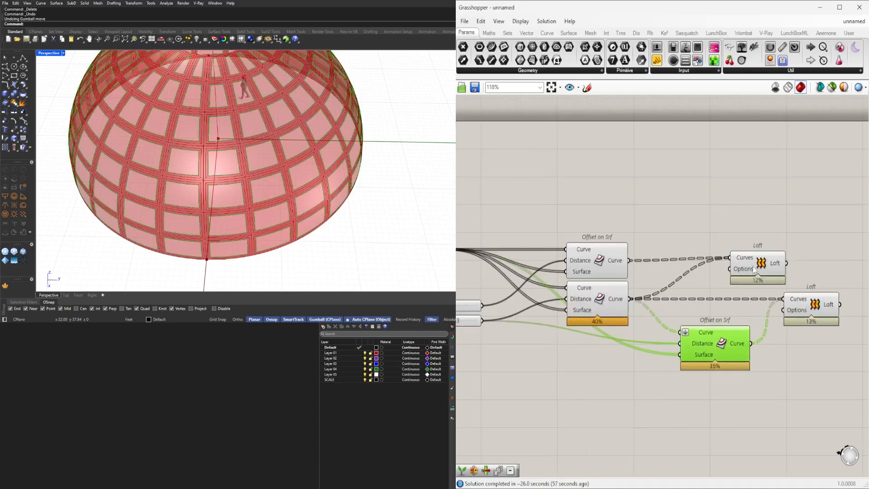
click(755, 262)
right_drag(773, 322, 777, 302)
click(717, 339)
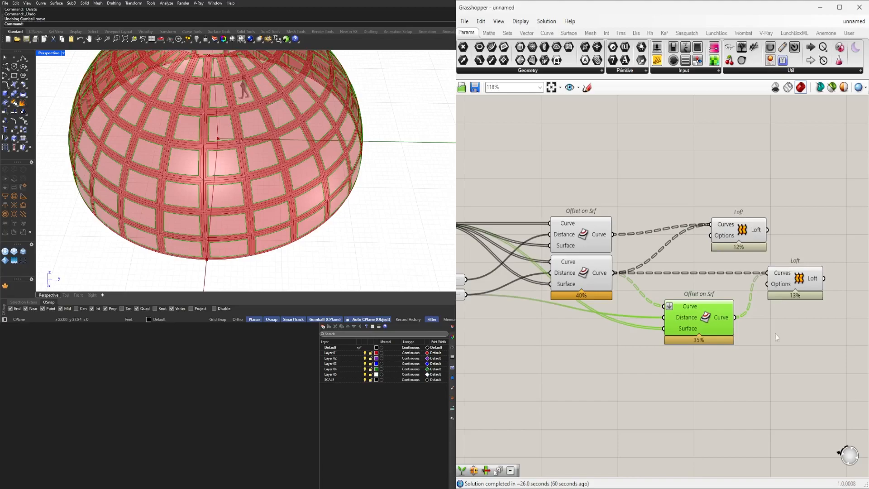
scroll(682, 332, down, 1)
alt+drag(687, 324, 766, 364)
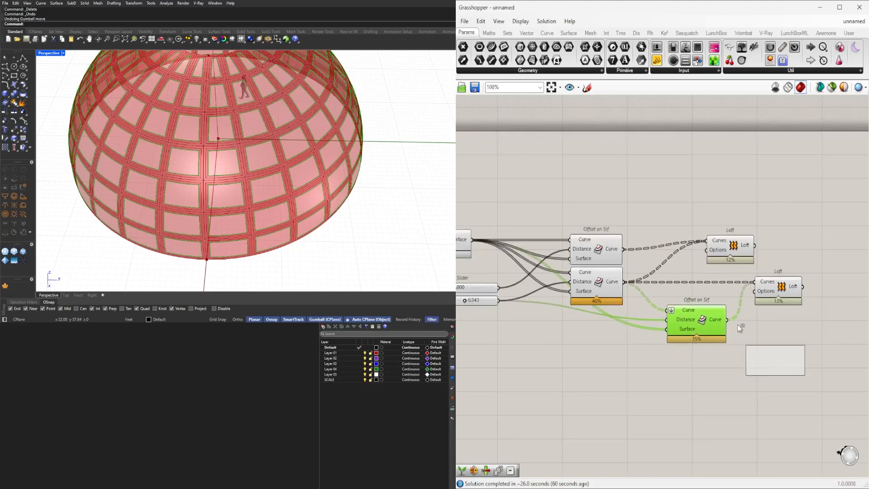
drag(729, 325, 750, 351)
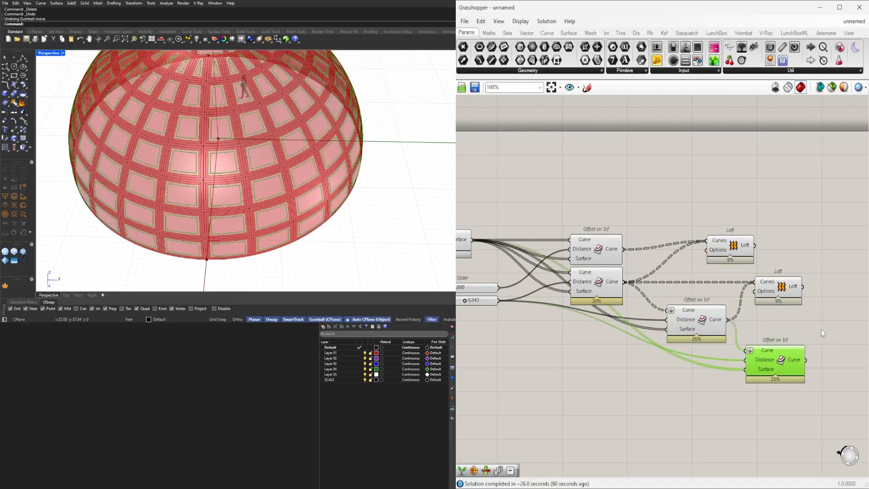
Duplicate the second Loft and connect the third and fourth offset curves to the copy's Curves input.
right_drag(818, 329, 718, 331)
click(677, 288)
alt+drag(678, 288, 770, 343)
drag(747, 335, 629, 320)
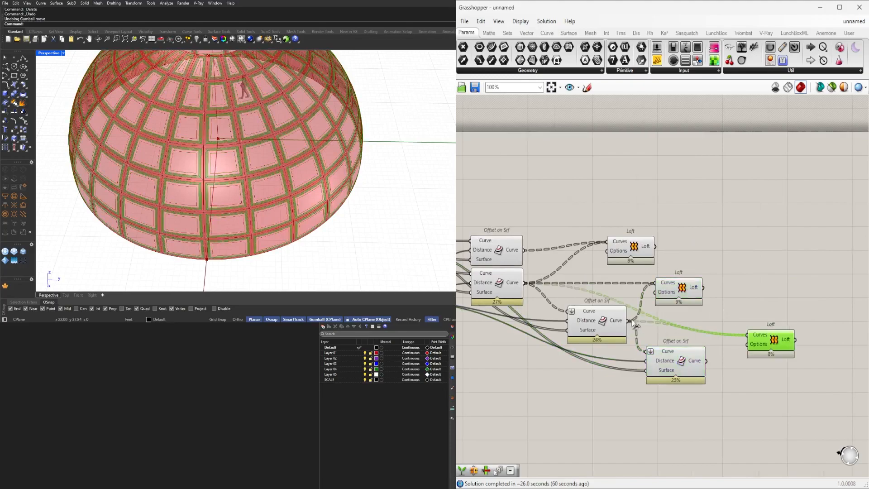
click(711, 365)
shift+drag(706, 361, 755, 326)
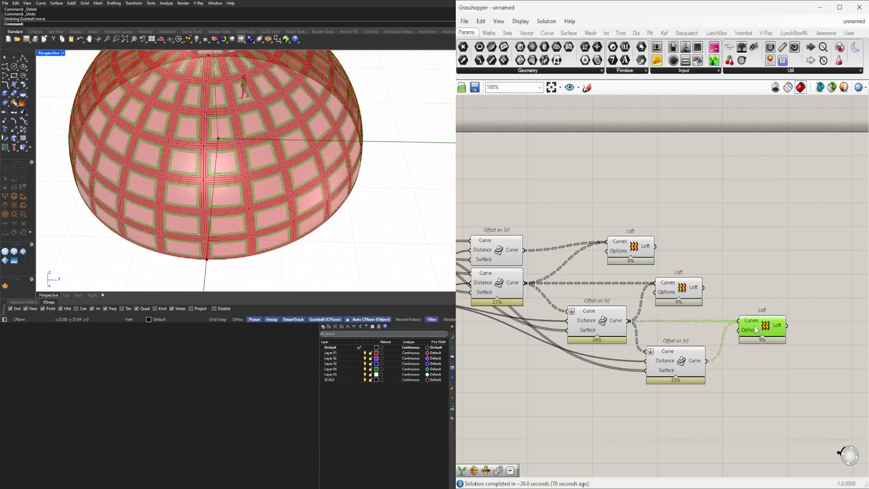
click(772, 358)
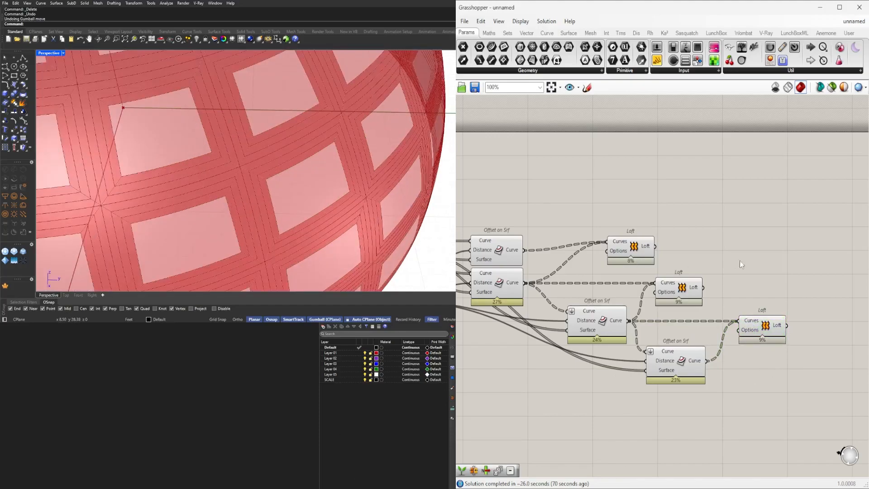
Duplicate the fourth Offset on Srf with the third Loft, feeding the fourth offset's curve into the new offset.
click(765, 328)
click(679, 289)
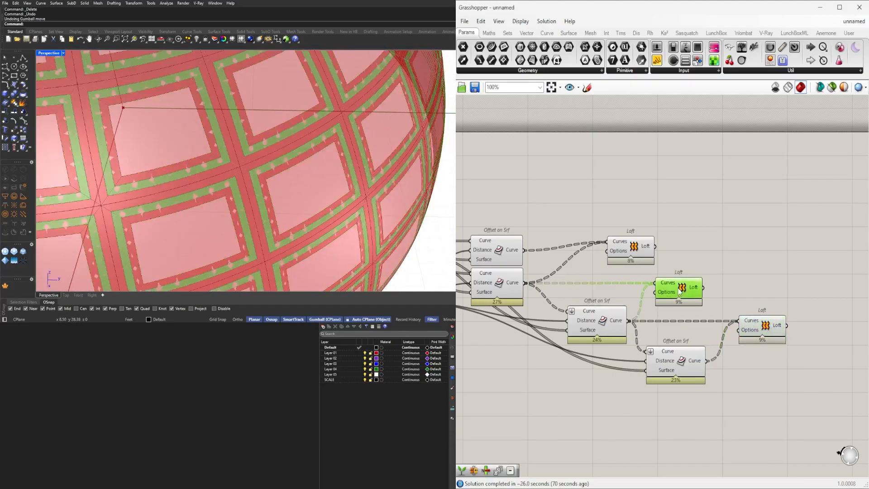
scroll(764, 317, down, 2)
click(769, 358)
scroll(704, 361, up, 1)
drag(796, 382, 670, 306)
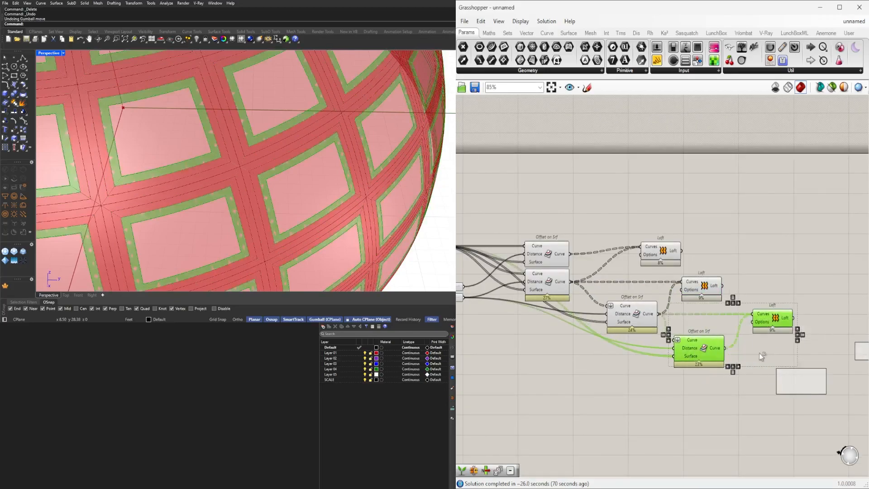
key(ctrl+v)
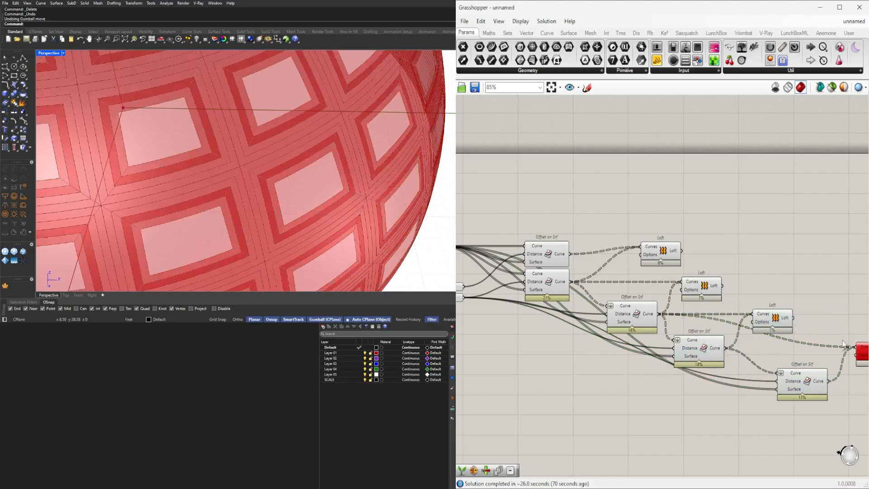
Connect the fourth and fifth offset curves to the Curves input of the newest Loft.
drag(793, 317, 854, 347)
right_drag(825, 347, 740, 355)
drag(745, 387, 764, 351)
drag(640, 356, 770, 354)
shift+drag(743, 389, 771, 354)
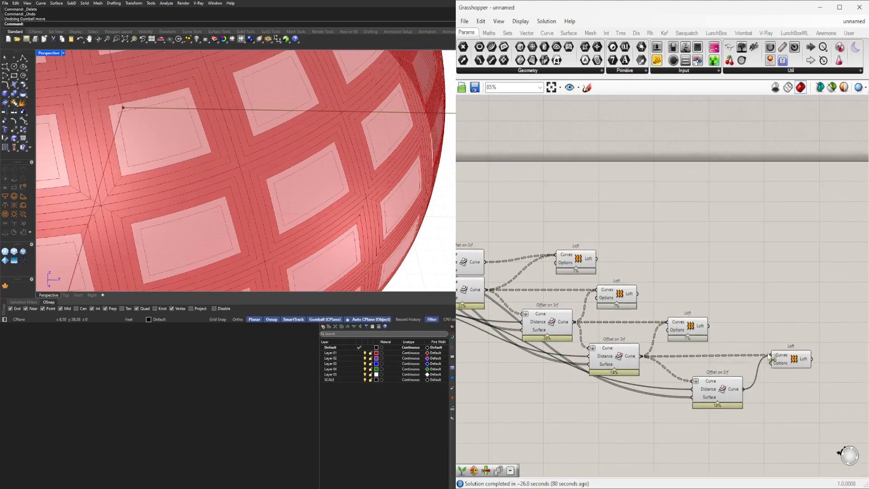
click(787, 359)
click(785, 326)
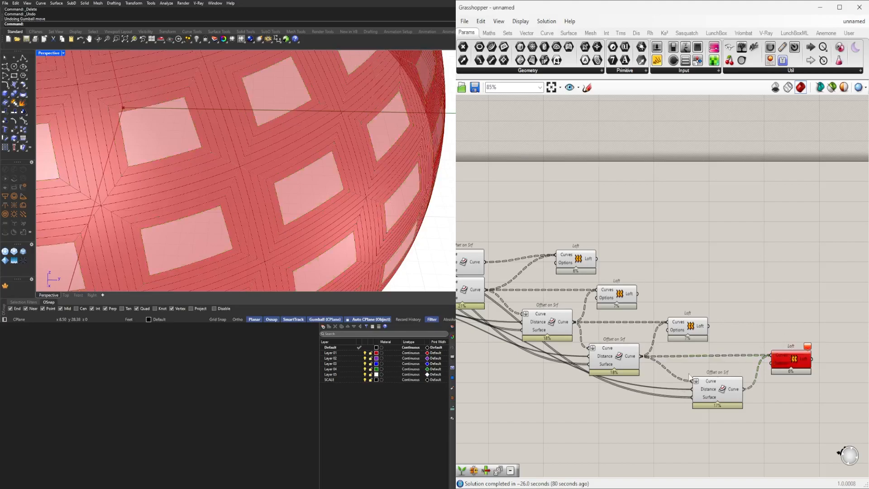
click(773, 371)
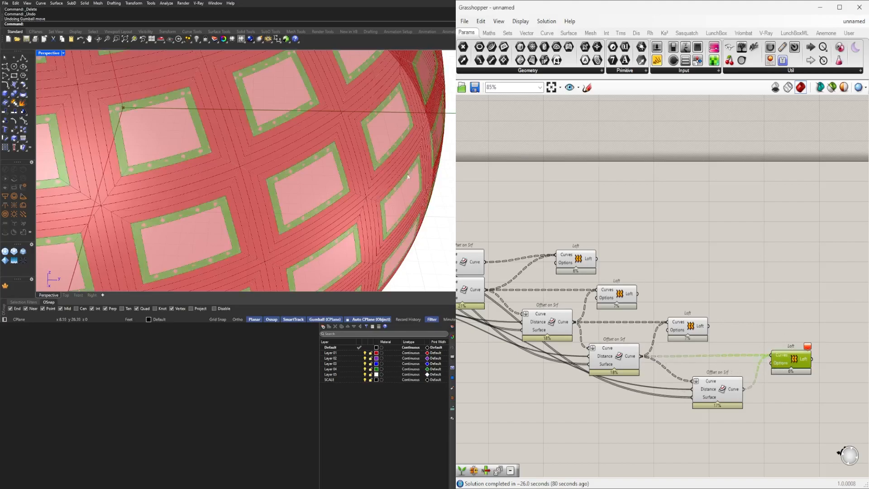
Set the offset distance slider feeding the second and following Offset on Srf components to 0.1.
scroll(311, 153, down, 10)
scroll(275, 108, up, 6)
right_drag(558, 267, 842, 274)
scroll(633, 297, up, 3)
scroll(531, 311, down, 2)
right_drag(531, 312, 699, 311)
right_drag(470, 282, 725, 292)
right_drag(828, 303, 494, 297)
right_drag(724, 300, 575, 296)
scroll(566, 310, up, 4)
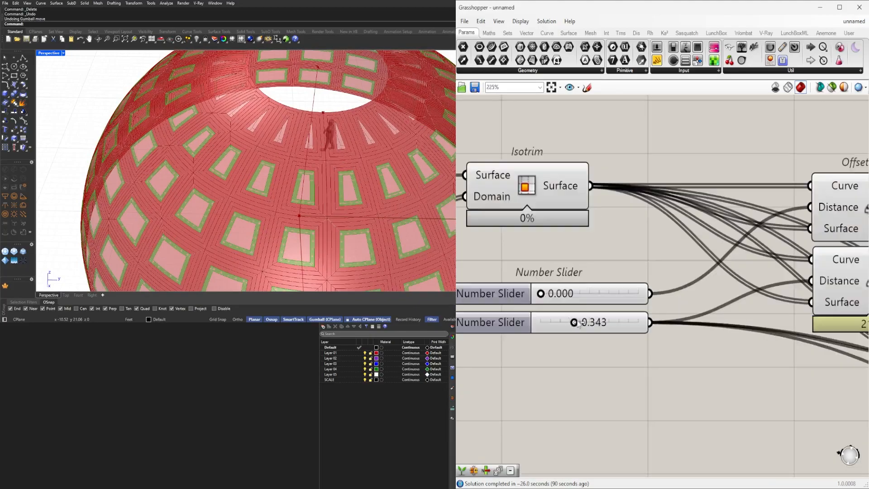
scroll(570, 321, up, 2)
double_click(571, 322)
text(.)
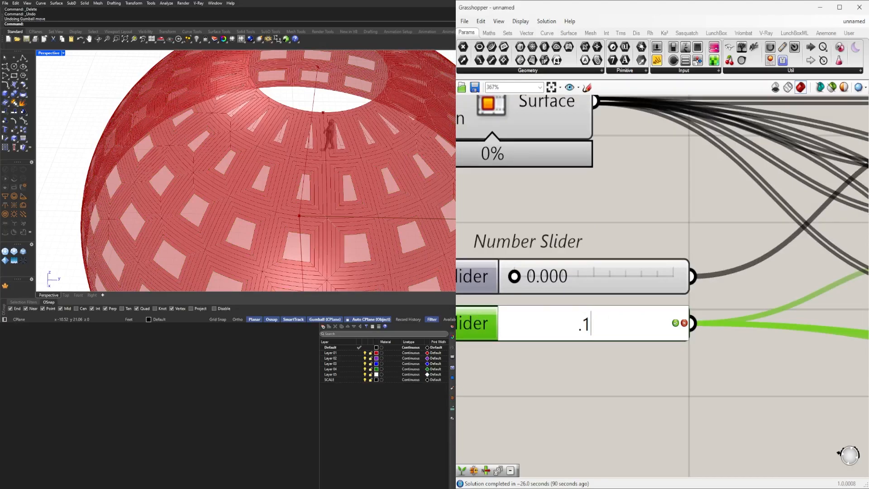
text(1)
key(Return)
scroll(312, 122, up, 5)
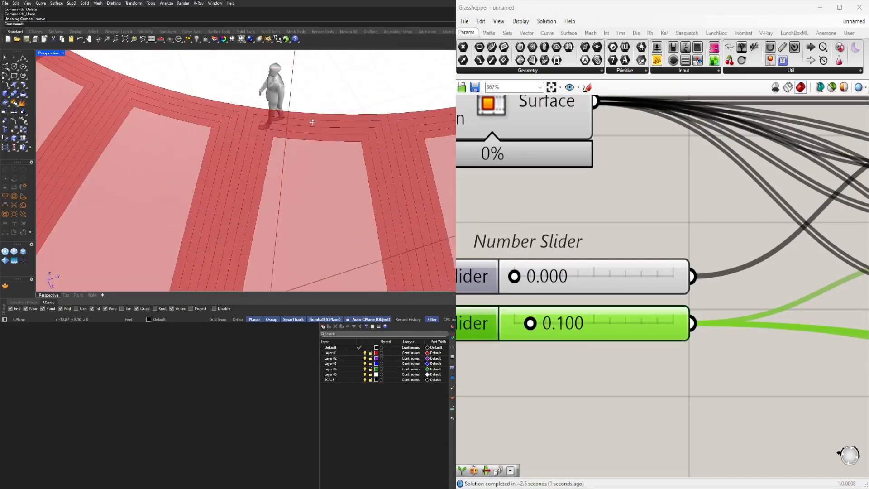
Examine the frame strip produced by each Loft and the innermost offset by highlighting them one after another.
scroll(311, 122, down, 4)
scroll(682, 229, down, 6)
right_drag(682, 229, 471, 240)
scroll(815, 326, down, 3)
right_drag(838, 340, 717, 328)
click(610, 245)
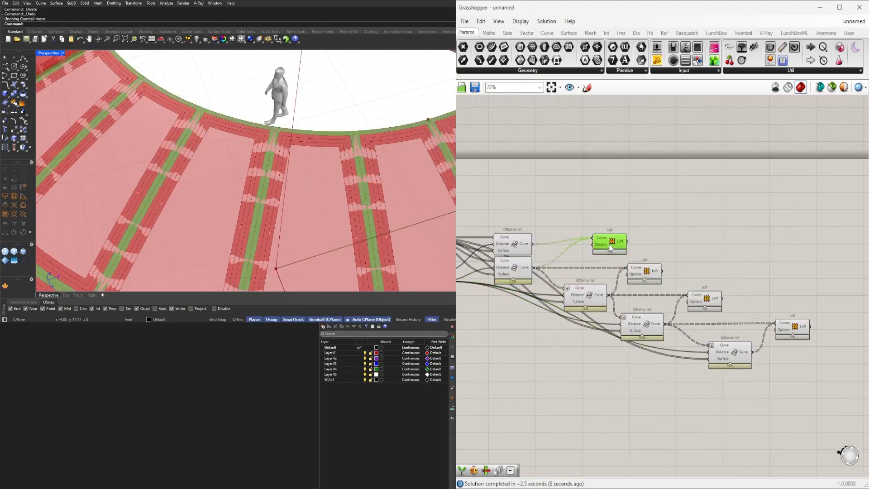
click(755, 241)
click(795, 335)
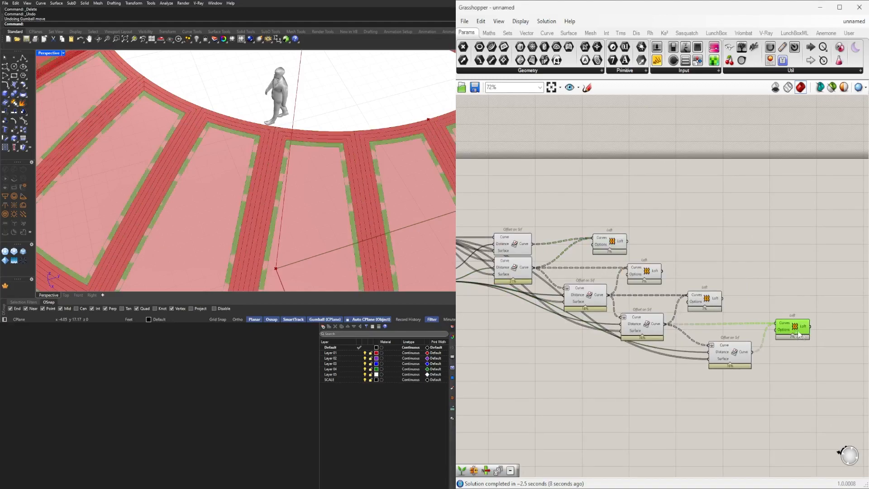
right_drag(796, 335, 746, 329)
click(693, 348)
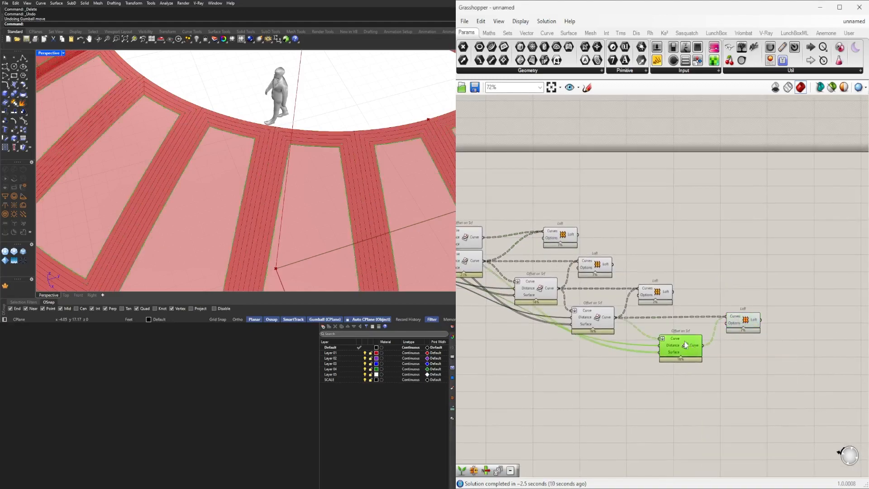
right_drag(681, 347, 613, 329)
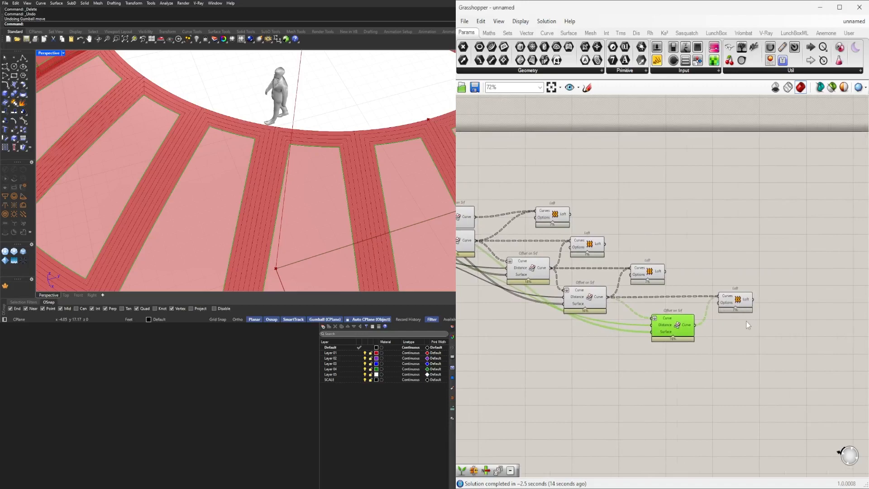
click(740, 304)
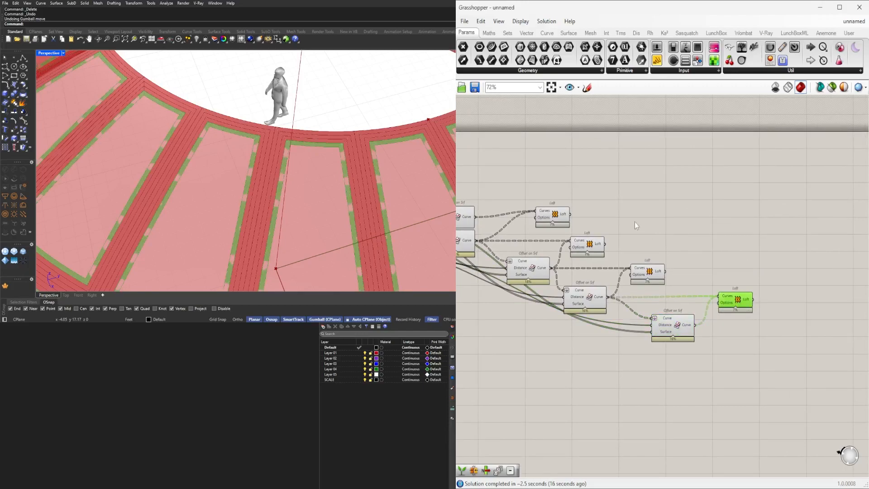
click(554, 219)
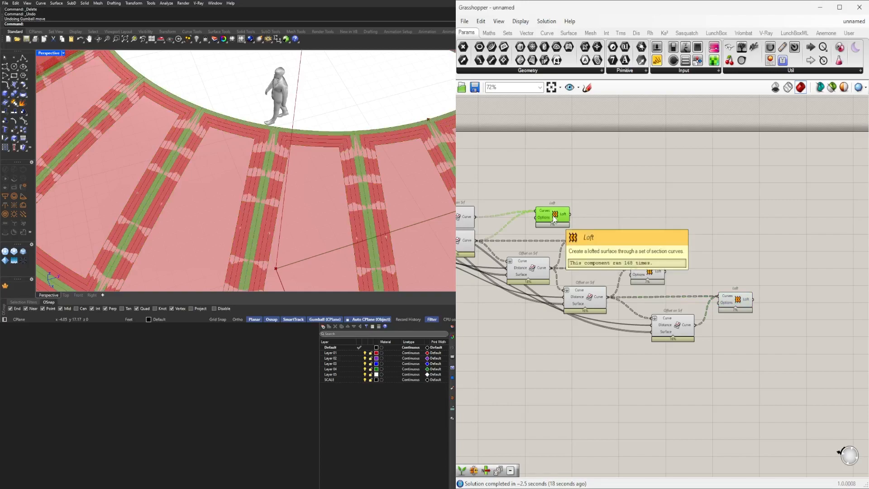
click(587, 247)
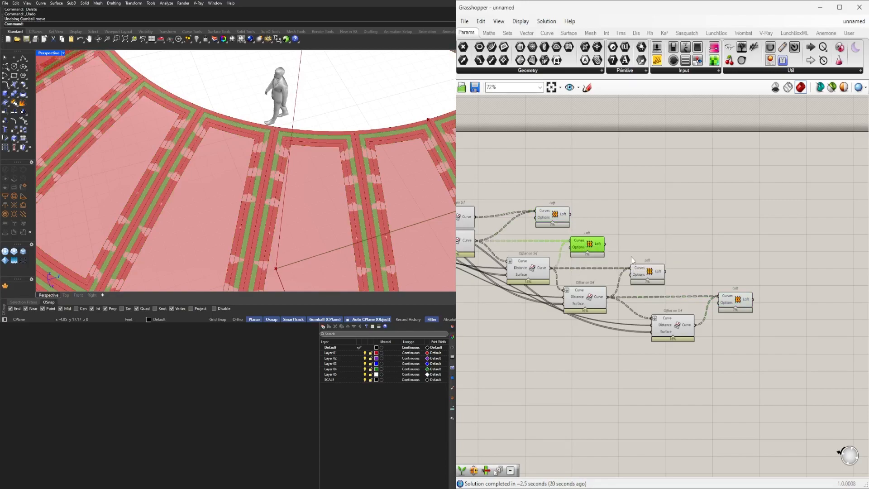
click(658, 272)
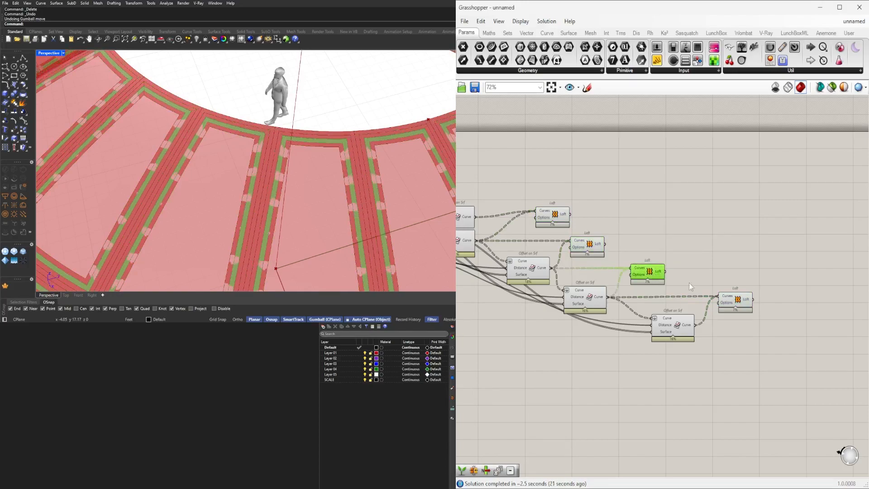
click(733, 305)
click(713, 255)
Add an Evaluate Surface component above the offsets and connect the Isotrim surface to its Surface input.
scroll(637, 271, down, 5)
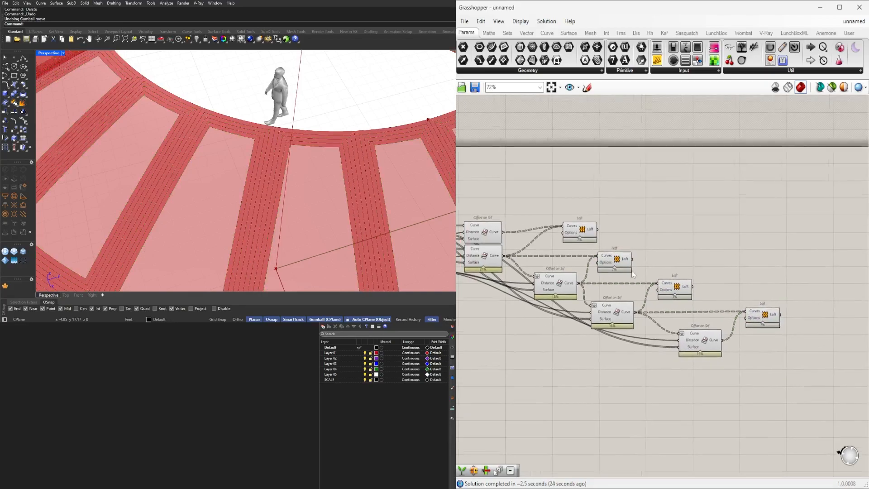
scroll(657, 253, up, 5)
right_drag(502, 168, 637, 188)
double_click(637, 188)
text(EVA)
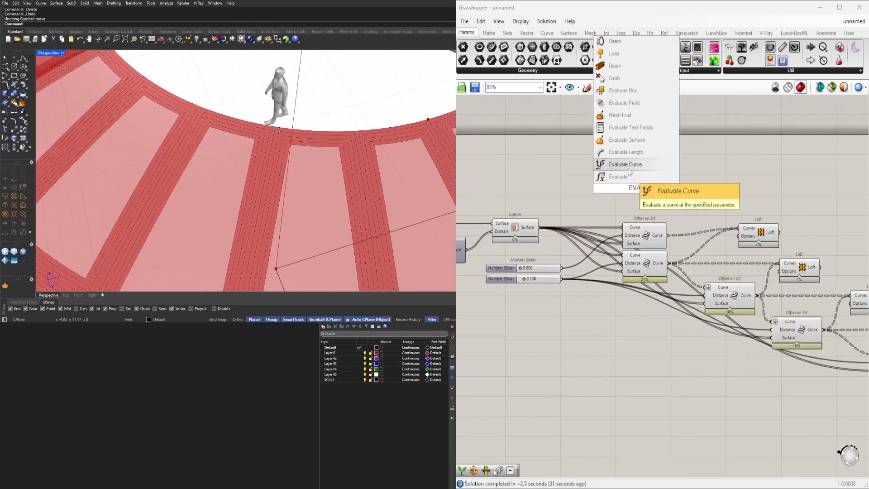
click(629, 140)
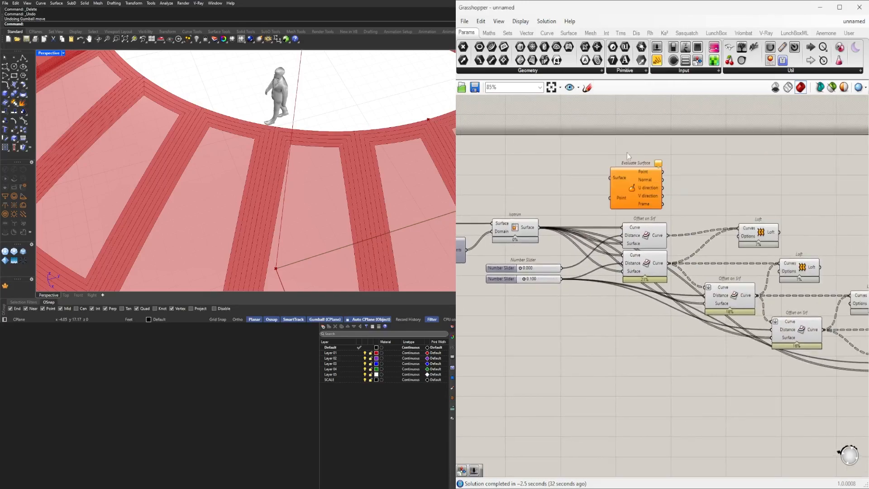
drag(540, 227, 655, 159)
Add a Construct Point component and set its X coordinate and a Y coordinate of 0.5.
click(531, 178)
double_click(531, 174)
text(CONSTRUCT)
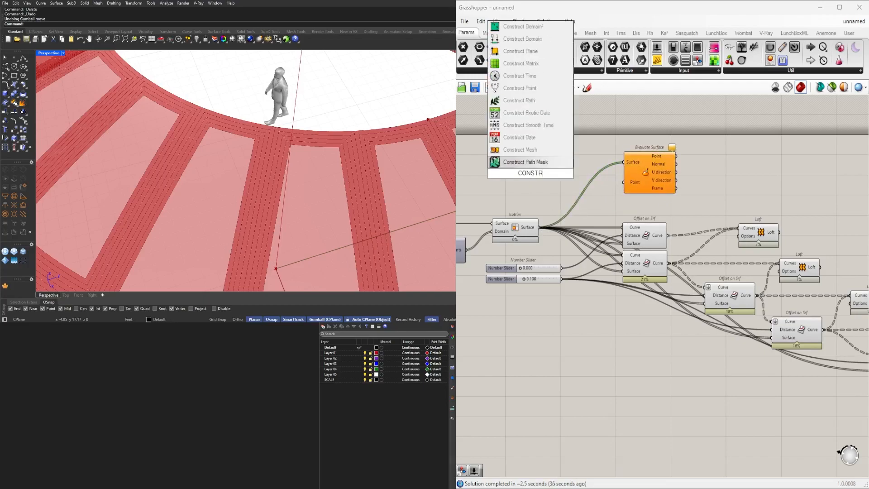
click(521, 87)
scroll(508, 171, up, 2)
right_click(515, 164)
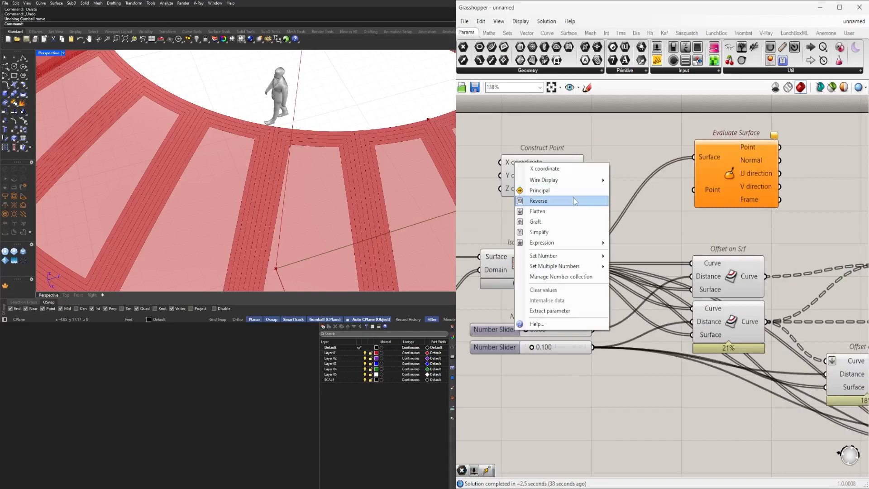
mouse_move(583, 256)
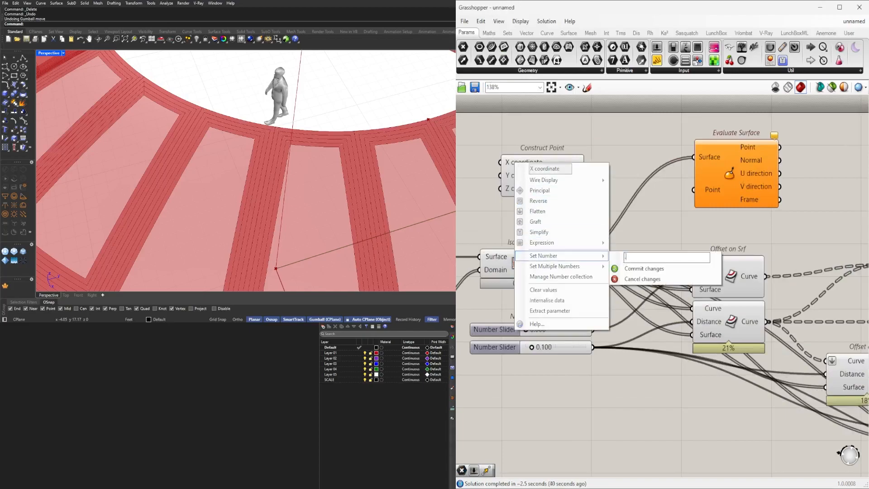
click(643, 269)
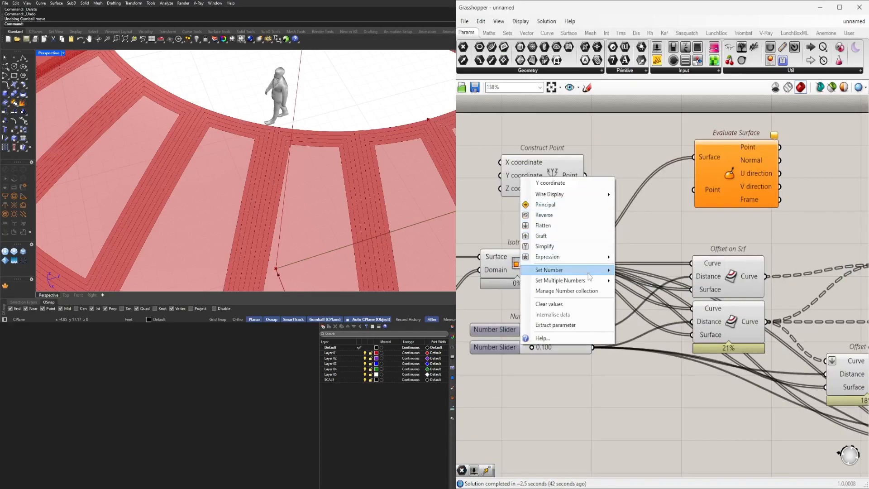
mouse_move(589, 270)
text(.5)
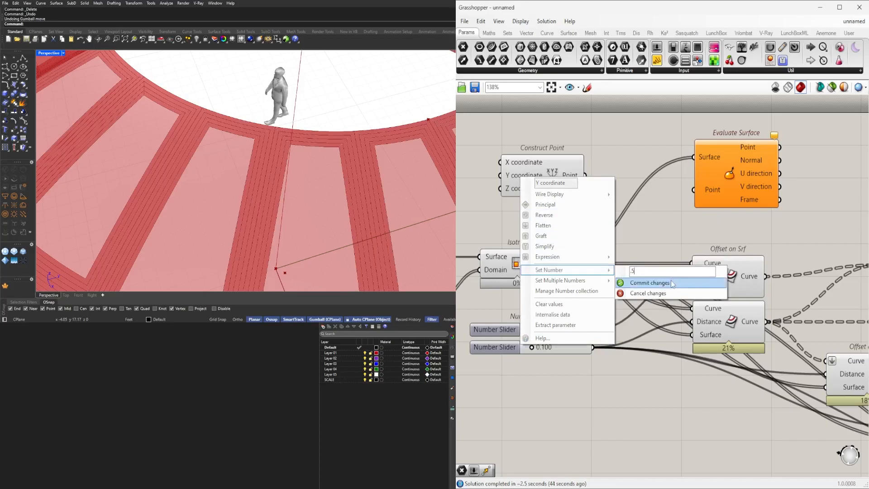
click(648, 282)
Reparameterize the Surface input of Evaluate Surface and connect the constructed point to its Point input.
right_click(704, 157)
click(739, 259)
drag(586, 175, 686, 190)
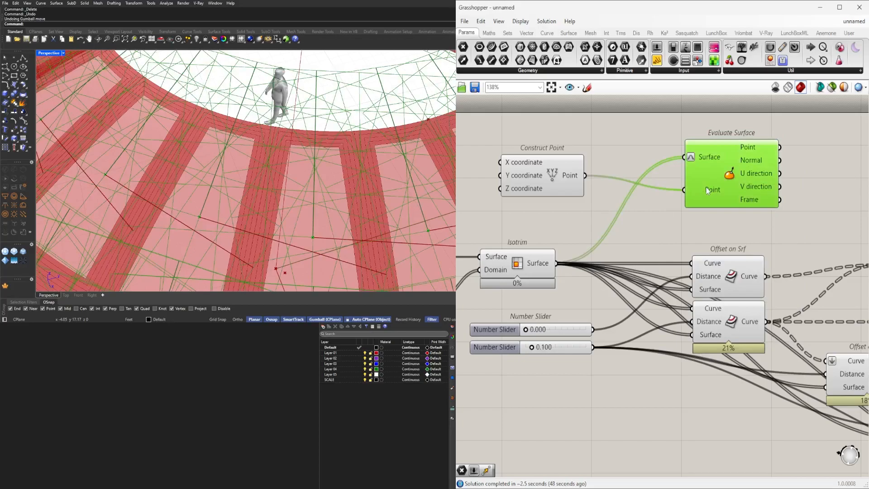
Arrange Construct Point and Evaluate Surface above the offset chain and turn off the preview of both.
middle_click(707, 189)
drag(544, 177, 564, 191)
scroll(662, 175, down, 2)
click(759, 167)
drag(760, 166, 736, 179)
scroll(699, 215, down, 1)
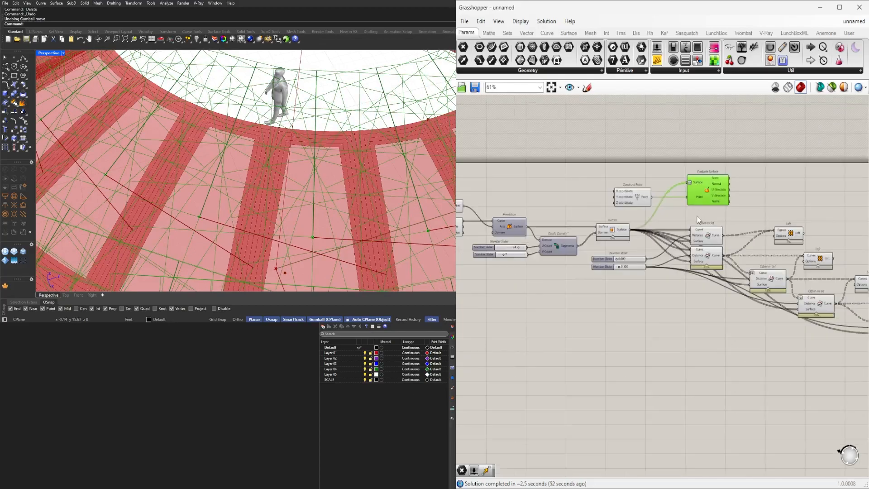
shift+click(598, 198)
middle_click(630, 143)
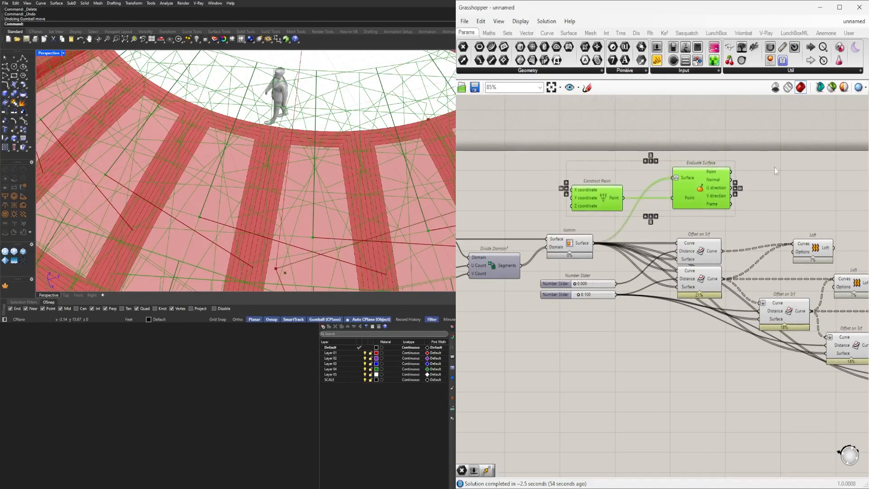
middle_click(648, 145)
click(674, 120)
Add a Move component above the Loft components.
right_drag(839, 205, 659, 215)
click(658, 215)
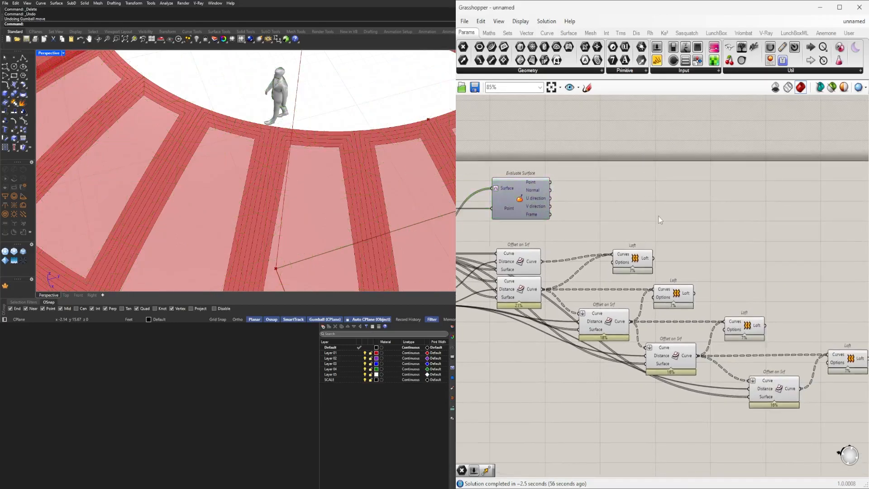
double_click(658, 215)
text(MOVE)
click(636, 202)
drag(646, 219, 710, 213)
Add an Amplitude component before Move and connect the Frame output of Evaluate Surface to its Vector input.
double_click(643, 220)
text(AMP)
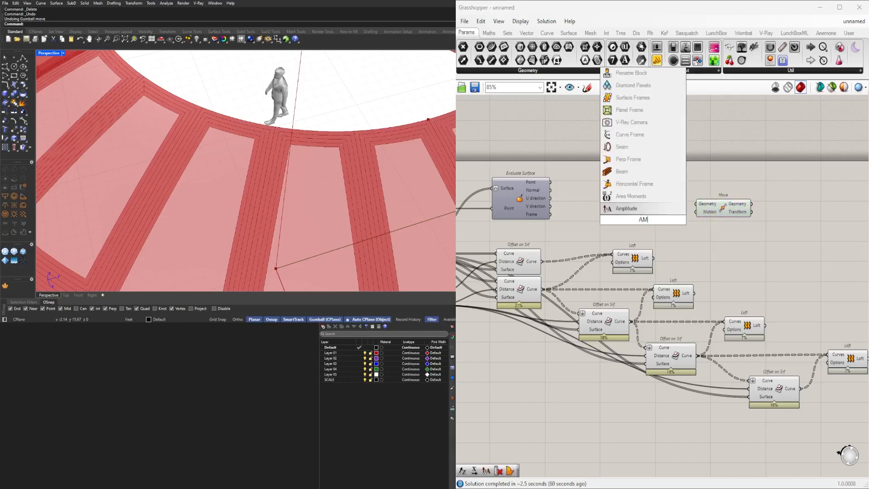
click(626, 205)
drag(552, 214, 633, 222)
drag(717, 209, 727, 219)
click(627, 220)
Feed the first Loft into Move's Geometry and the amplitude vector into its Motion, and graft the Motion input.
drag(683, 243, 736, 225)
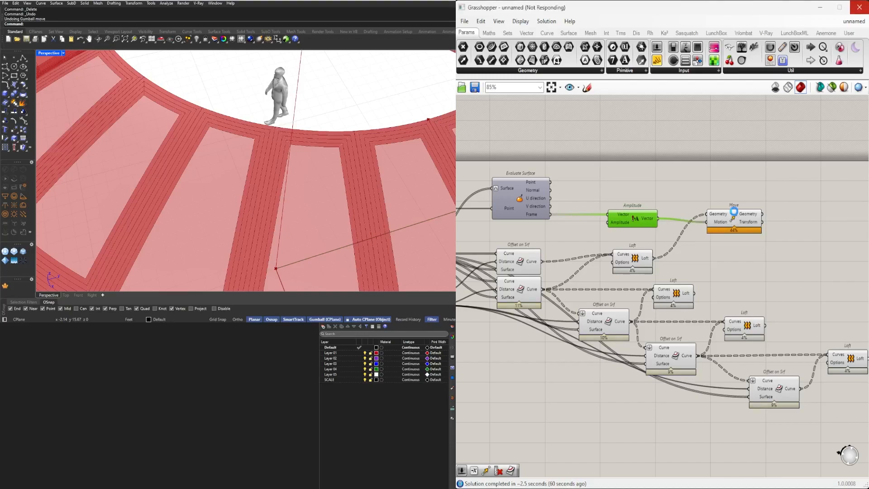
drag(731, 224, 734, 212)
right_click(726, 218)
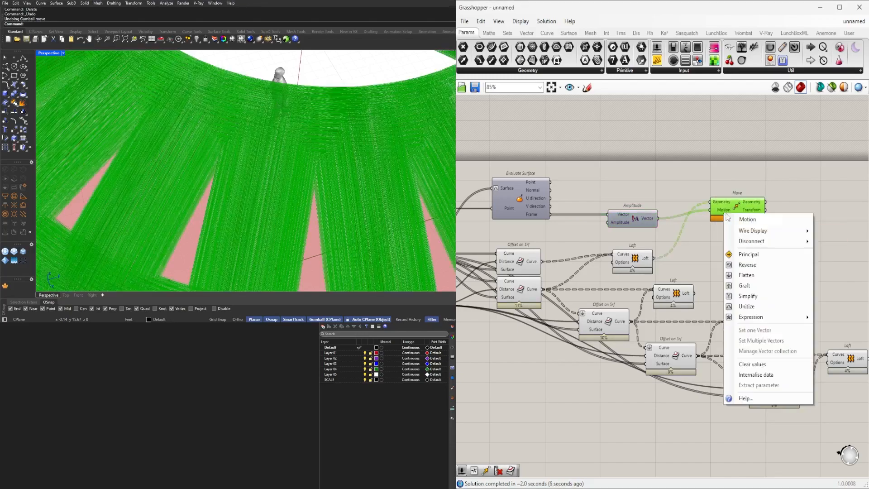
click(747, 275)
drag(735, 219, 733, 220)
Add a number slider with the value 0.125 and connect it to the Amplitude input.
scroll(309, 157, down, 5)
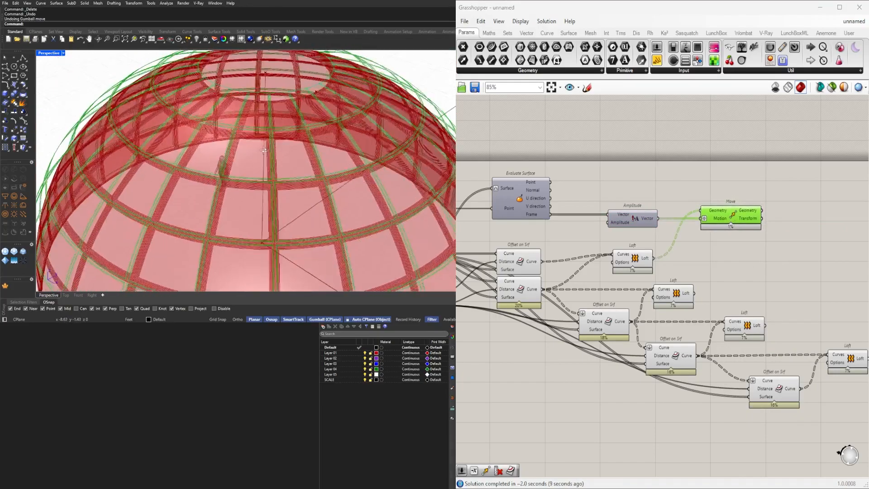
scroll(590, 235, up, 3)
double_click(498, 257)
text(.125)
key(Return)
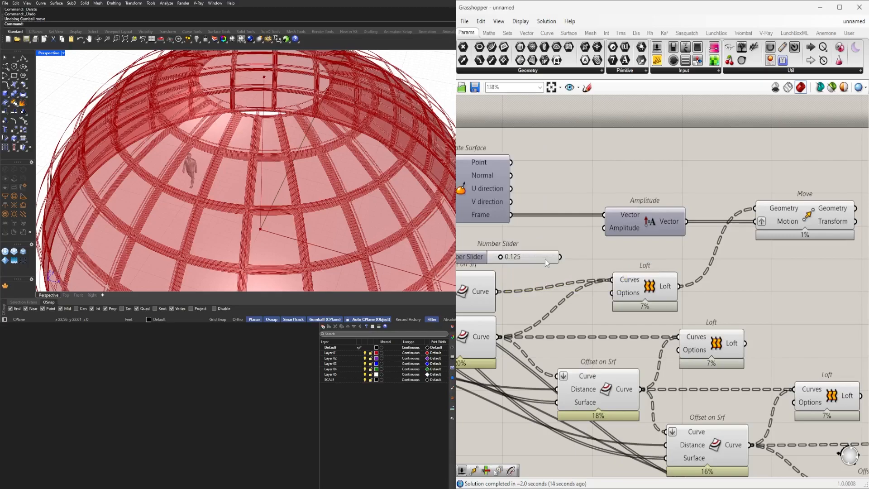
drag(594, 244, 605, 228)
click(798, 233)
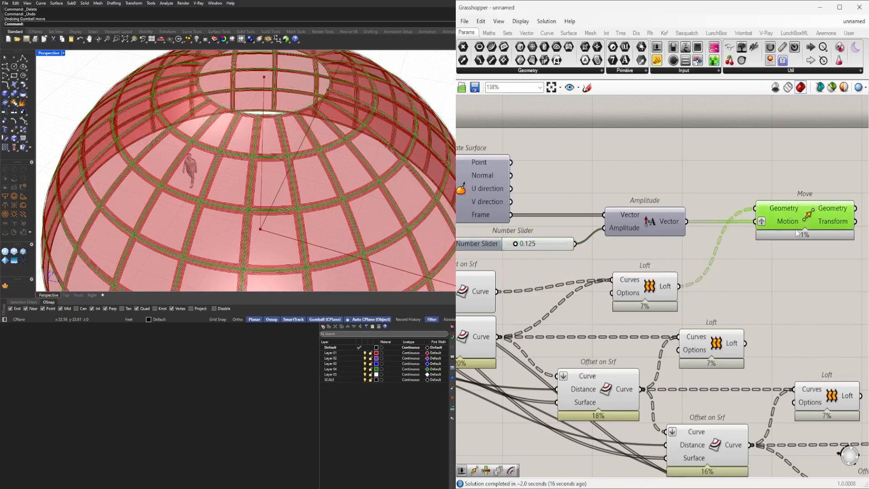
right_drag(307, 154, 353, 143)
scroll(307, 89, up, 8)
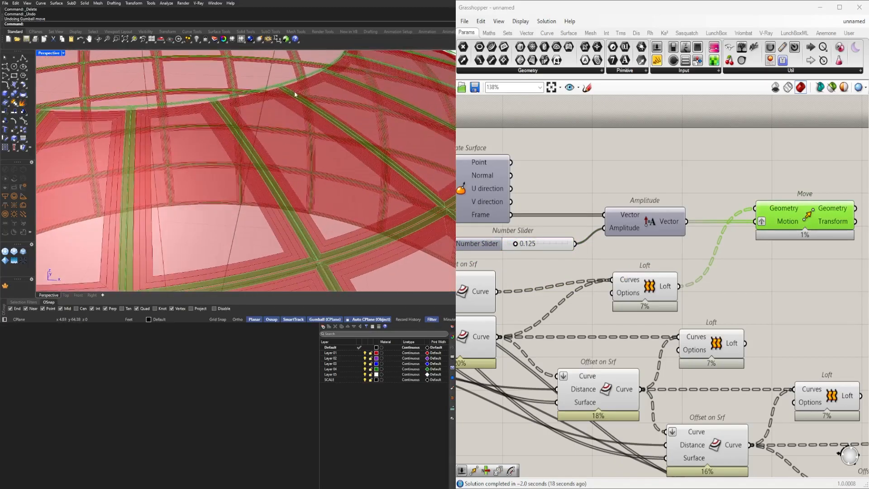
scroll(699, 260, down, 2)
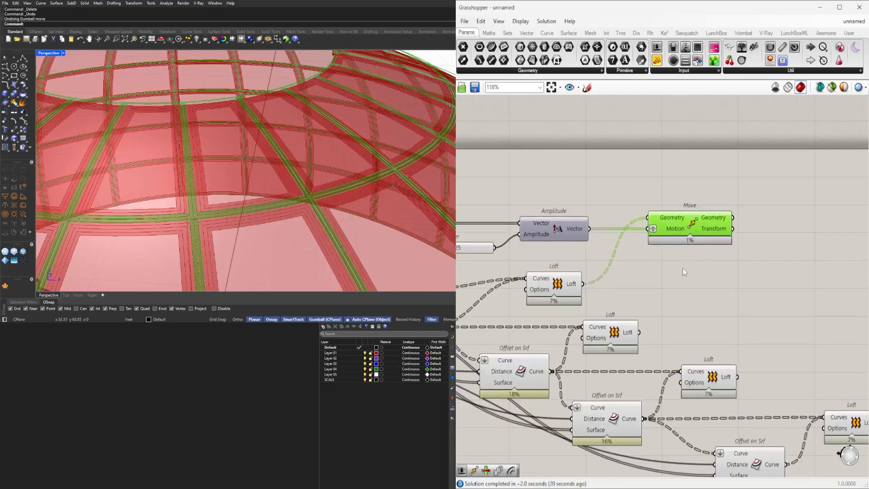
Duplicate the Move component below the original and connect the second Loft to the copy's Geometry input.
right_drag(682, 268, 683, 325)
right_drag(722, 290, 743, 276)
drag(694, 269, 726, 269)
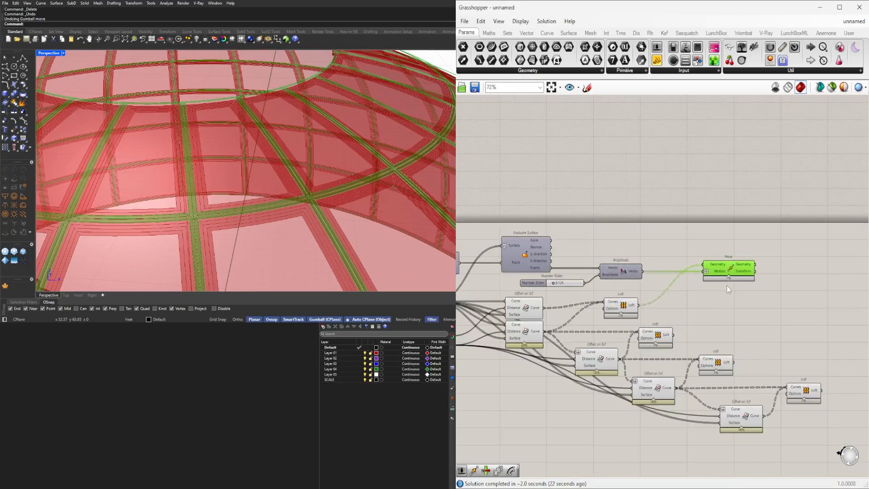
click(727, 284)
scroll(727, 284, up, 1)
drag(667, 347, 714, 233)
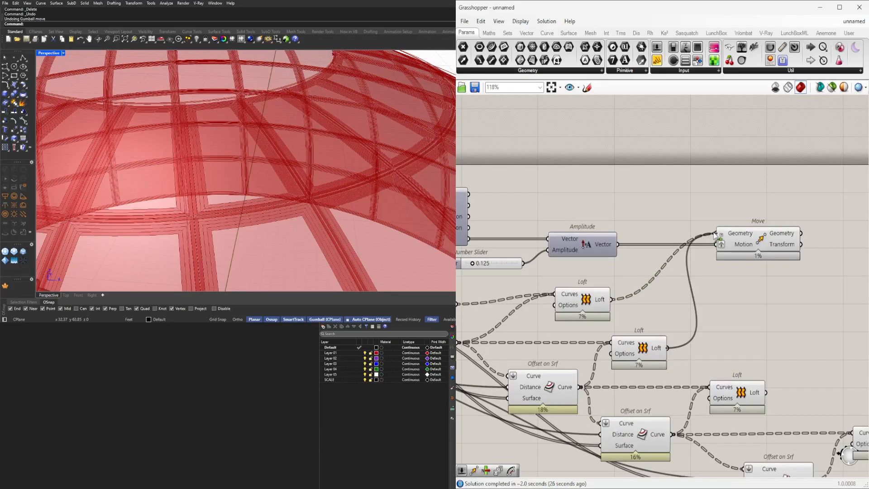
drag(746, 259, 770, 273)
drag(668, 348, 741, 267)
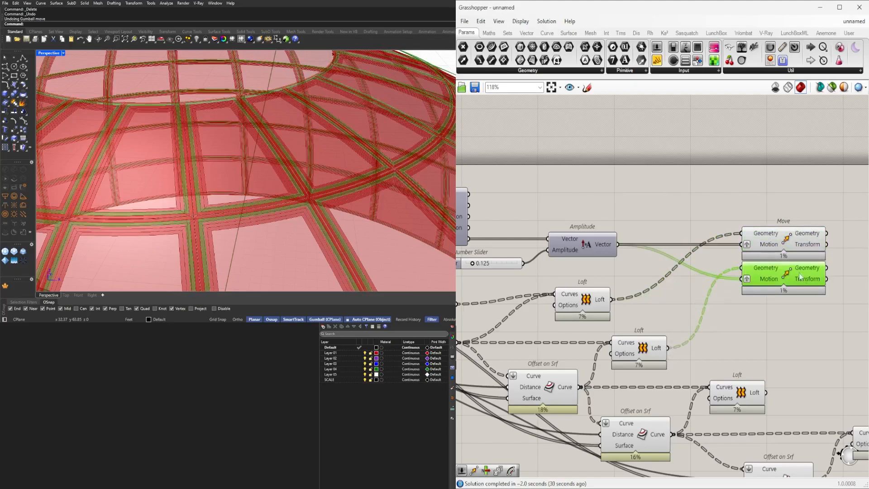
Add a third Move copy below the second and connect the third Loft to its Geometry input.
right_drag(734, 376, 716, 380)
drag(807, 330, 765, 249)
right_drag(798, 263, 665, 261)
drag(665, 261, 734, 309)
click(734, 274)
drag(615, 396, 693, 305)
right_drag(258, 192, 285, 190)
right_drag(746, 321, 839, 283)
scroll(762, 292, down, 3)
right_drag(694, 315, 535, 319)
scroll(641, 240, up, 3)
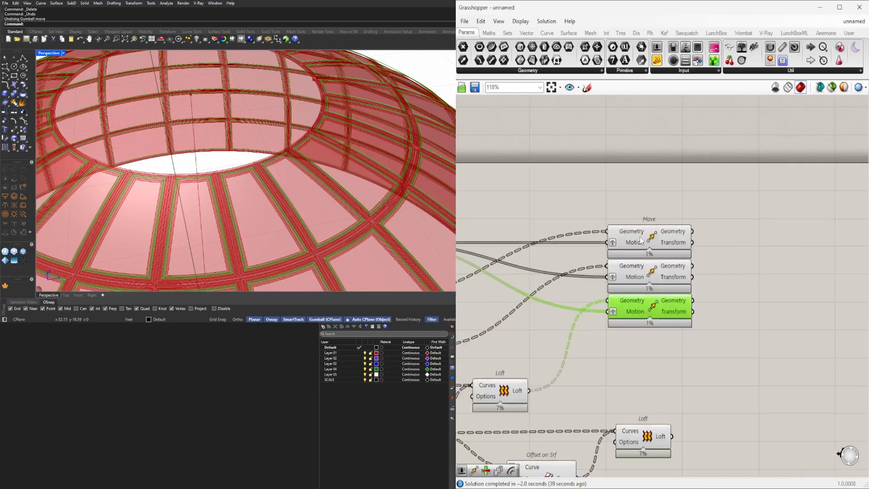
Try chaining a copied Move component from the Geometry output of both the second and the third Move.
right_drag(614, 286, 710, 259)
scroll(712, 264, down, 1)
click(744, 306)
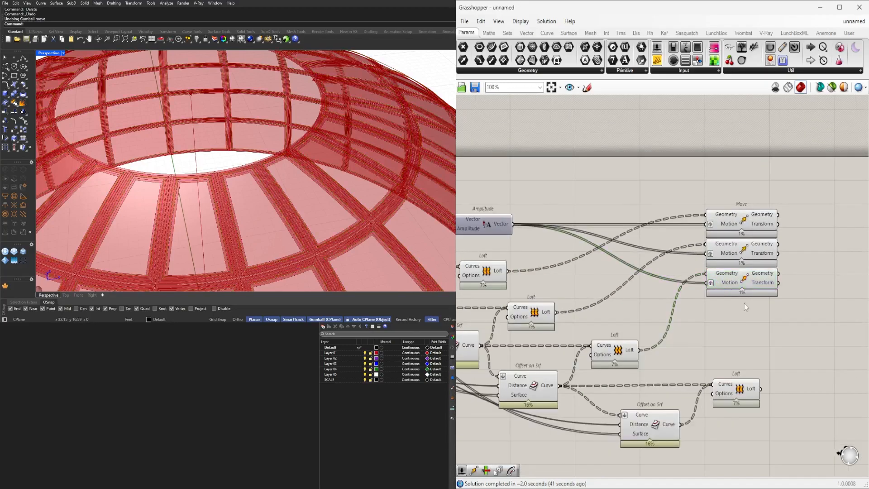
click(734, 257)
drag(743, 285, 745, 315)
click(735, 256)
alt+drag(731, 253, 797, 268)
right_drag(800, 272, 720, 280)
drag(750, 284, 739, 326)
drag(701, 314, 730, 317)
Turn off the preview of the second and third Move components that feed the chained copies.
drag(690, 349, 660, 259)
middle_click(660, 256)
click(686, 230)
click(780, 252)
right_drag(781, 253, 663, 256)
right_drag(292, 229, 317, 193)
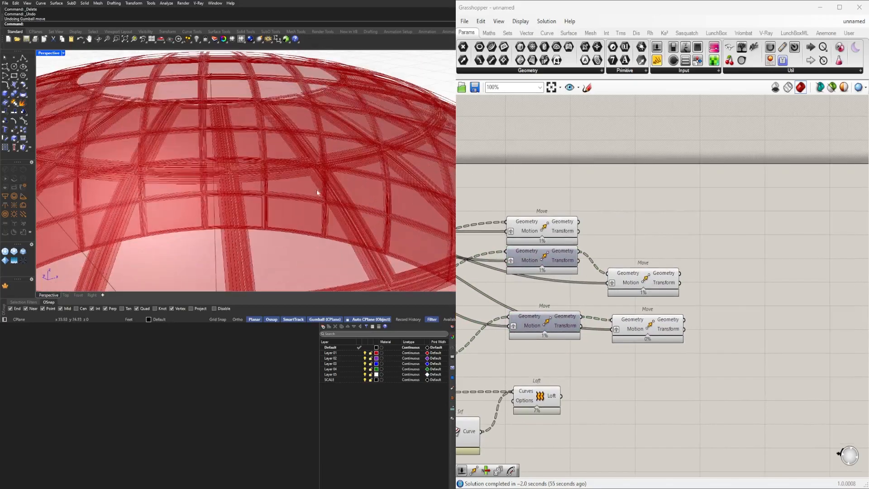
Chain another Move copy from the third strip's second Move and hide that intermediate Move's preview.
click(661, 328)
scroll(659, 327, up, 2)
alt+drag(660, 327, 800, 331)
drag(693, 317, 734, 321)
drag(678, 369, 653, 303)
scroll(654, 302, up, 1)
middle_click(653, 302)
click(679, 275)
drag(796, 330, 792, 316)
scroll(264, 169, down, 2)
Examine the stepped strips on the dome from several angles, highlighting the Move components that produce them.
right_drag(264, 169, 326, 175)
scroll(326, 174, up, 3)
scroll(667, 282, down, 1)
right_drag(667, 282, 720, 299)
shift+click(704, 278)
shift+click(541, 199)
right_drag(299, 134, 256, 199)
scroll(261, 186, down, 4)
scroll(255, 199, up, 10)
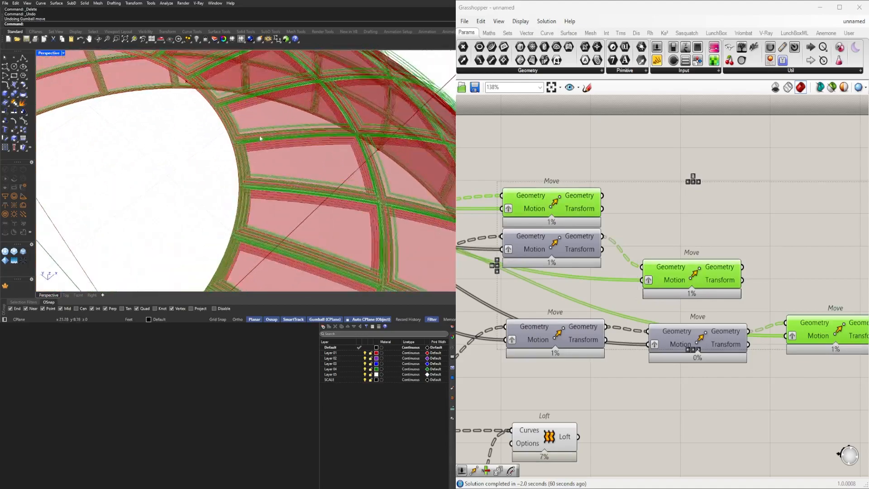
scroll(321, 117, down, 6)
right_drag(321, 117, 274, 169)
scroll(332, 118, up, 3)
scroll(644, 198, down, 2)
click(643, 199)
click(569, 203)
right_drag(348, 198, 356, 174)
scroll(675, 220, down, 3)
right_drag(560, 225, 712, 256)
scroll(782, 223, up, 2)
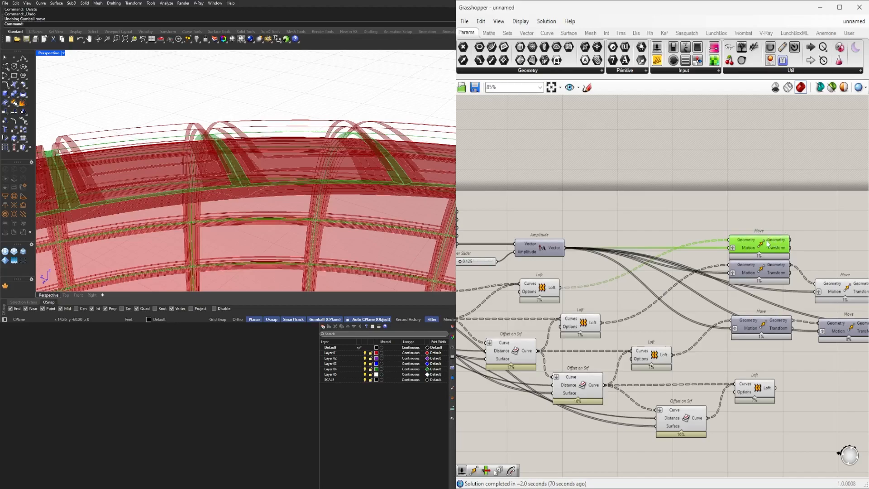
click(716, 201)
click(743, 241)
right_drag(782, 261, 718, 253)
click(775, 225)
Undo the chained Move copies and preview changes back to the three original Move components.
key(ctrl+z)
key(ctrl+z)
key(ctrl+z)
key(ctrl+z)
key(ctrl+z)
key(ctrl+z)
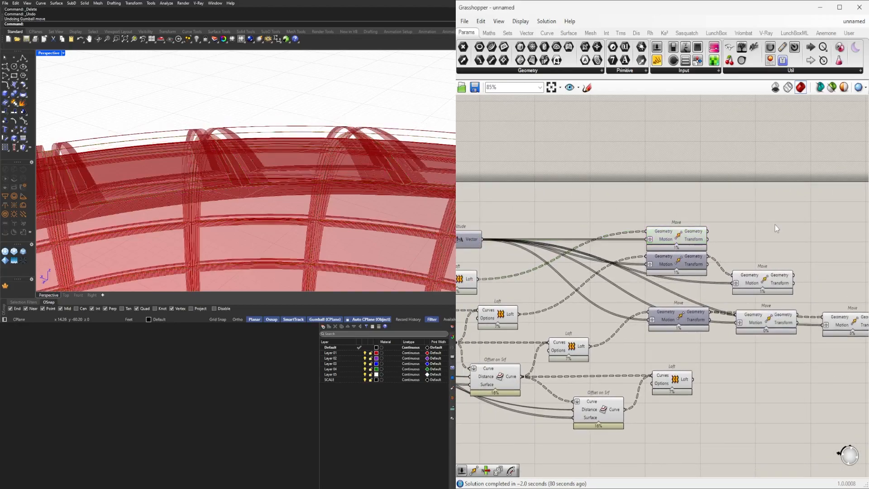
key(ctrl+z)
key(ctrl+z)
key(ctrl+z)
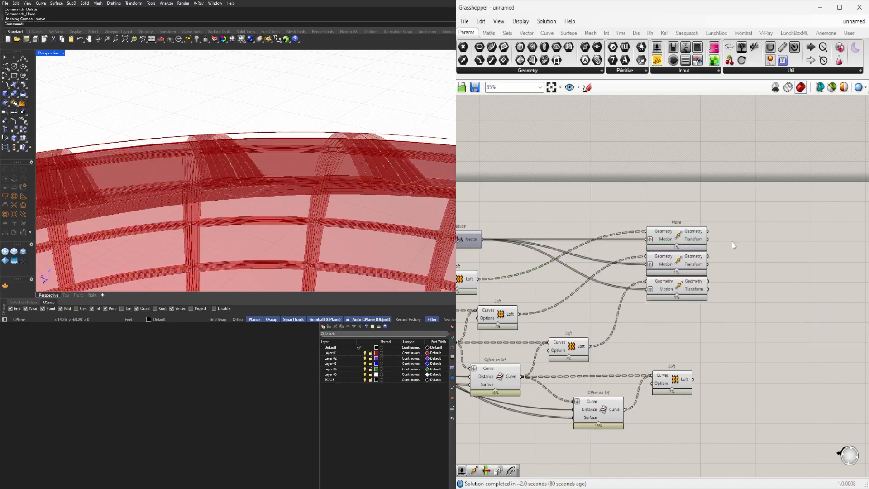
Undo the extra Move copies and the amplitude slider, and delete the remaining Move component.
scroll(733, 243, down, 2)
scroll(686, 252, up, 3)
key(ctrl+z)
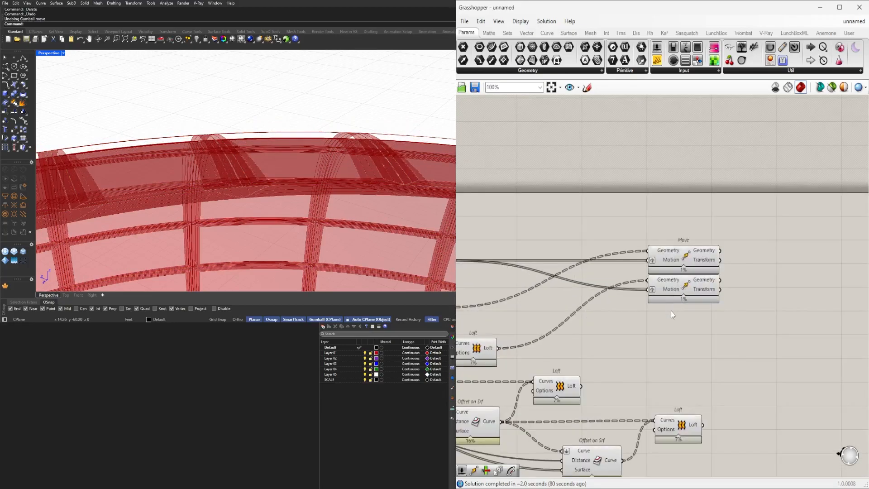
key(ctrl+z)
key(ctrl+z)
key(ctrl+z)
key(ctrl+z)
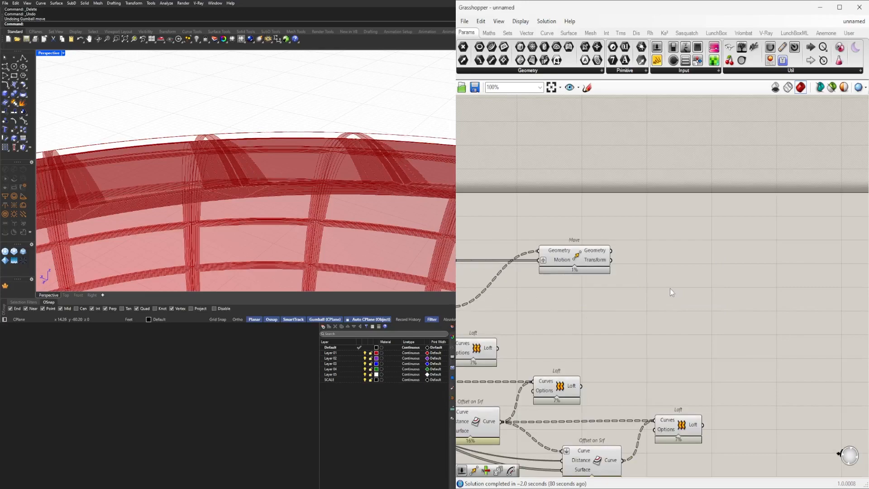
scroll(758, 267, down, 3)
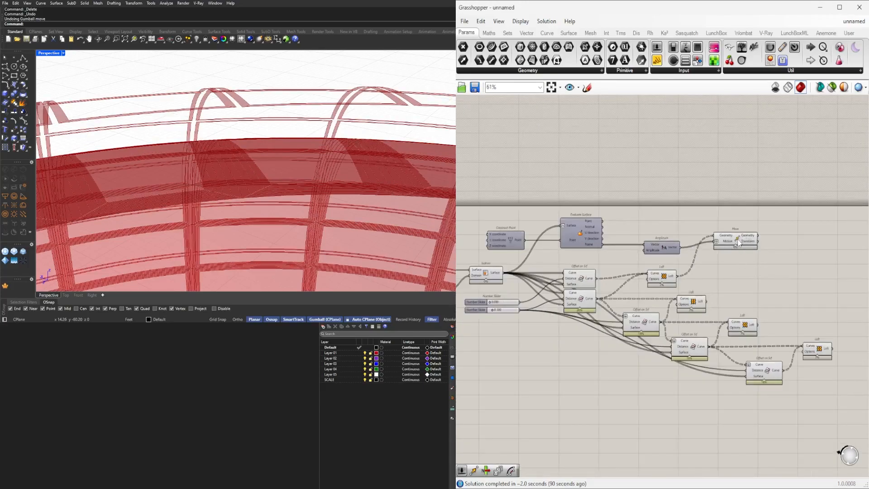
key(ctrl+z)
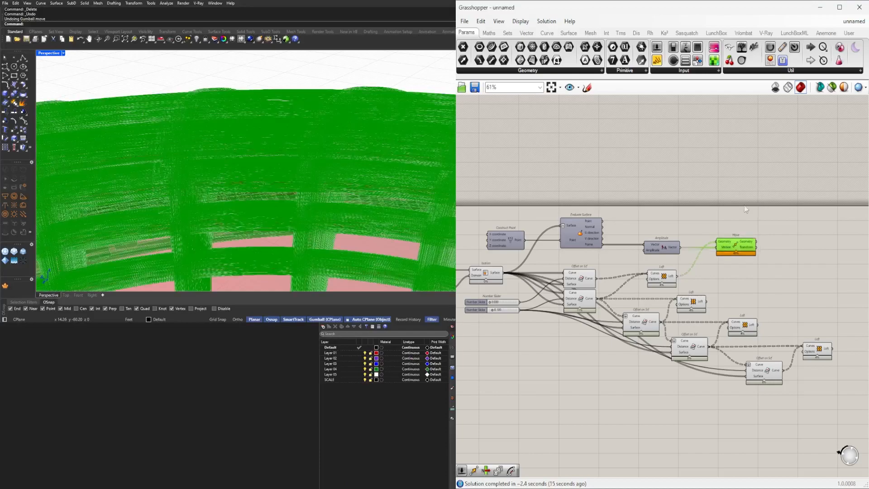
drag(727, 213, 762, 277)
key(Delete)
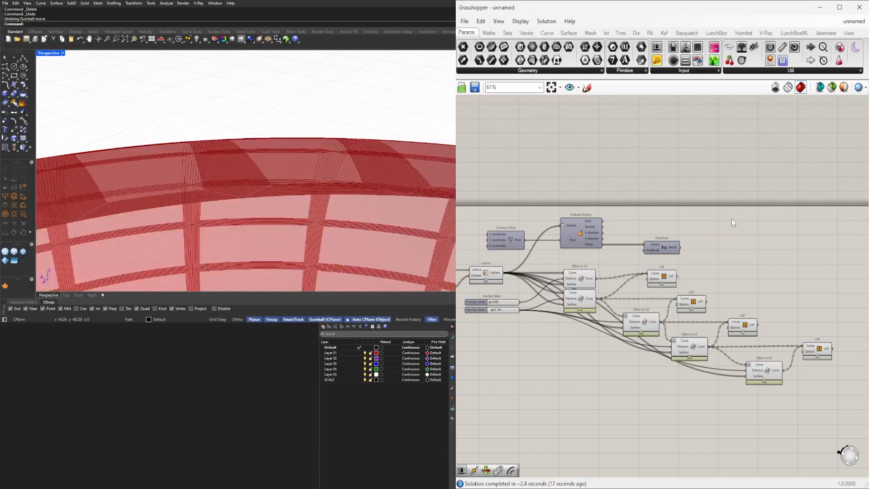
Examine which frame strip each of the second, third and fourth Loft components produces on the dome.
scroll(689, 274, up, 3)
click(655, 279)
click(688, 328)
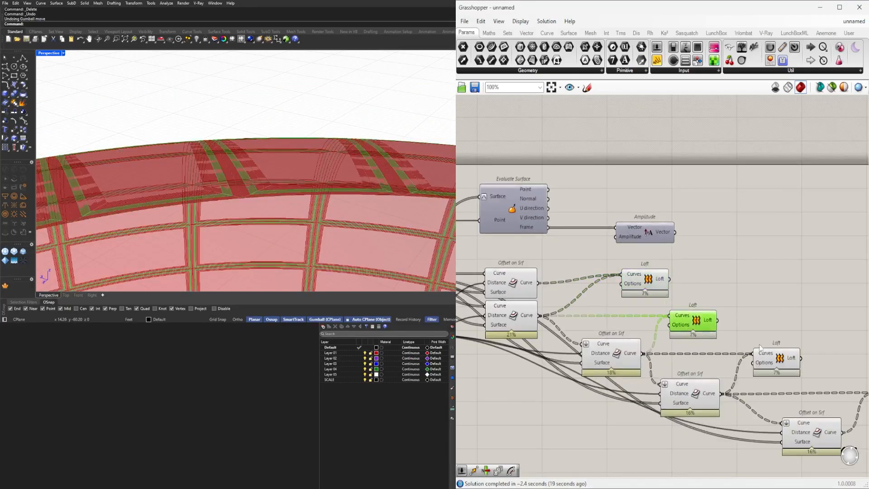
right_drag(757, 341, 673, 336)
click(703, 354)
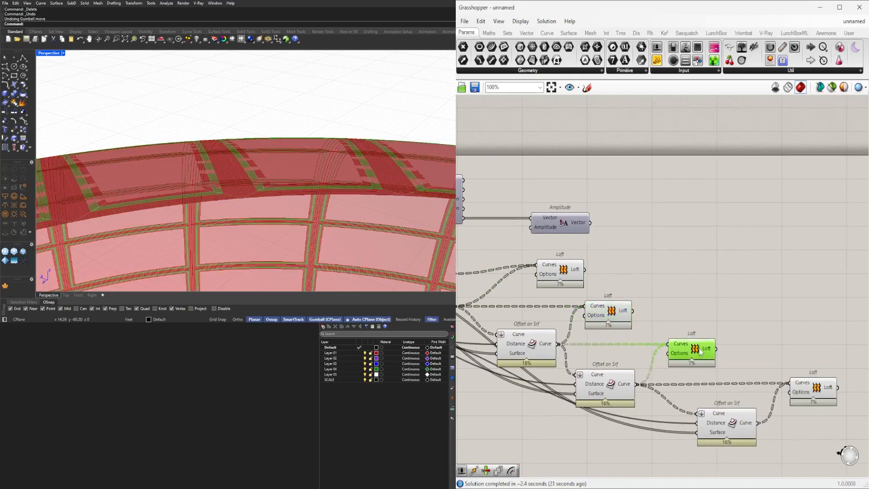
click(810, 387)
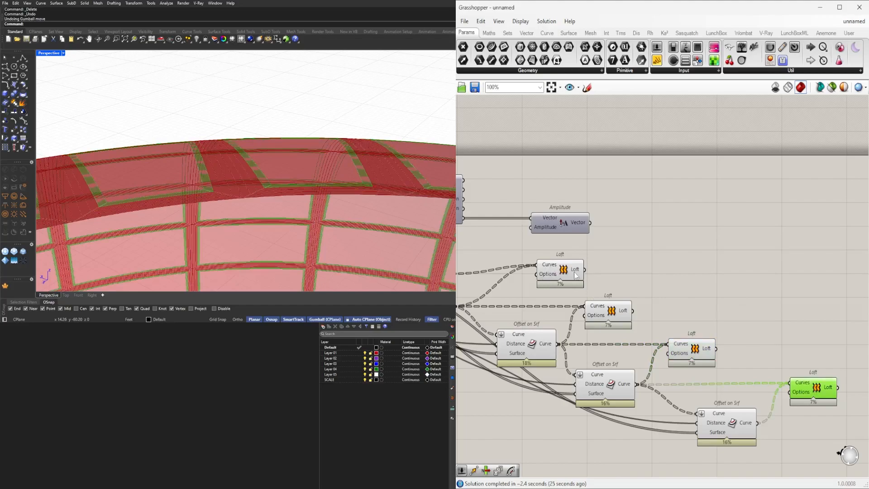
click(700, 293)
double_click(719, 297)
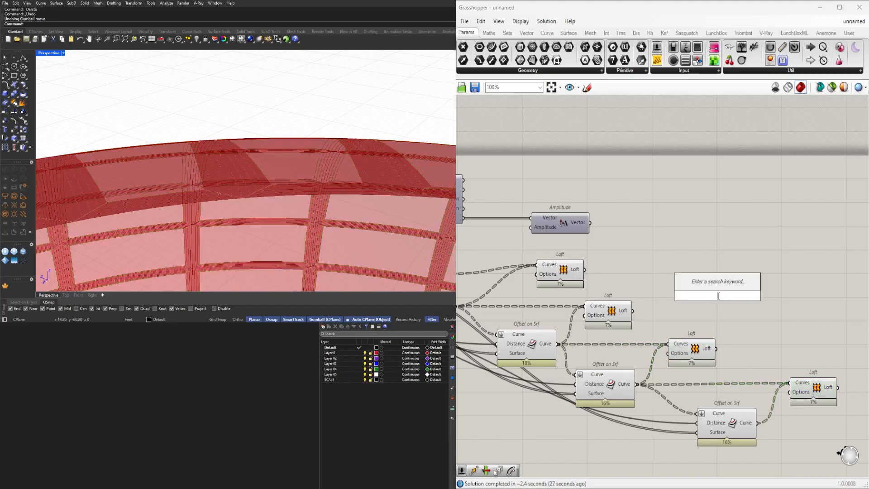
double_click(794, 302)
text(join)
key(Return)
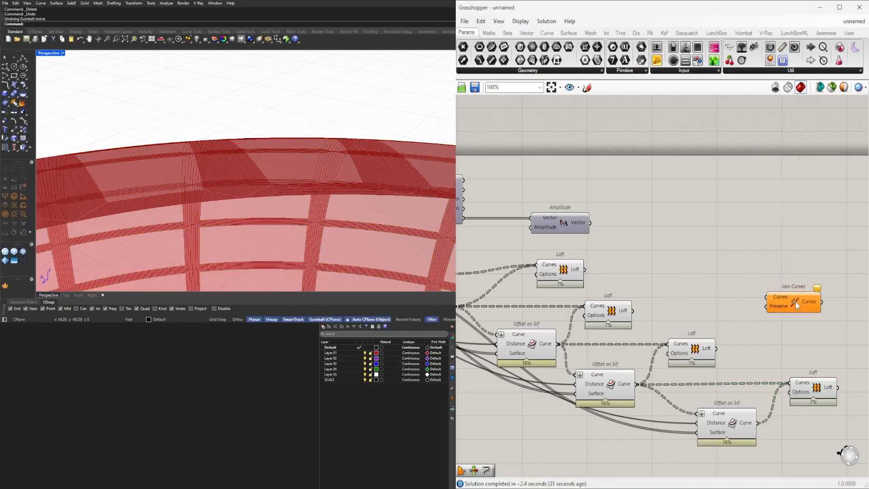
click(778, 308)
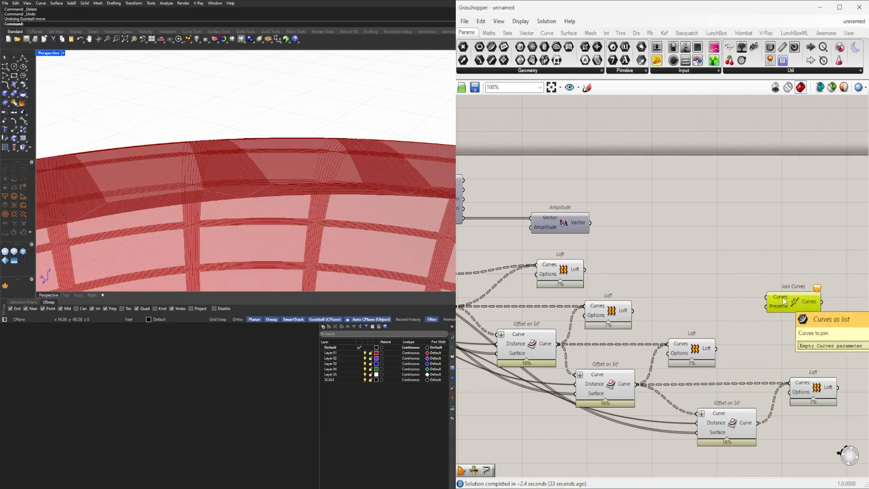
key(Delete)
double_click(784, 280)
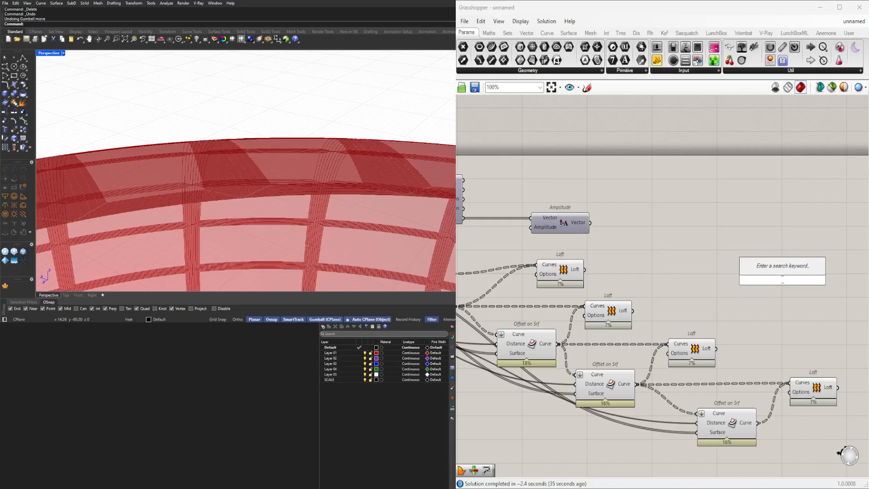
click(716, 305)
Highlight all four Loft strips and place a Brep parameter beside the Loft components.
click(557, 269)
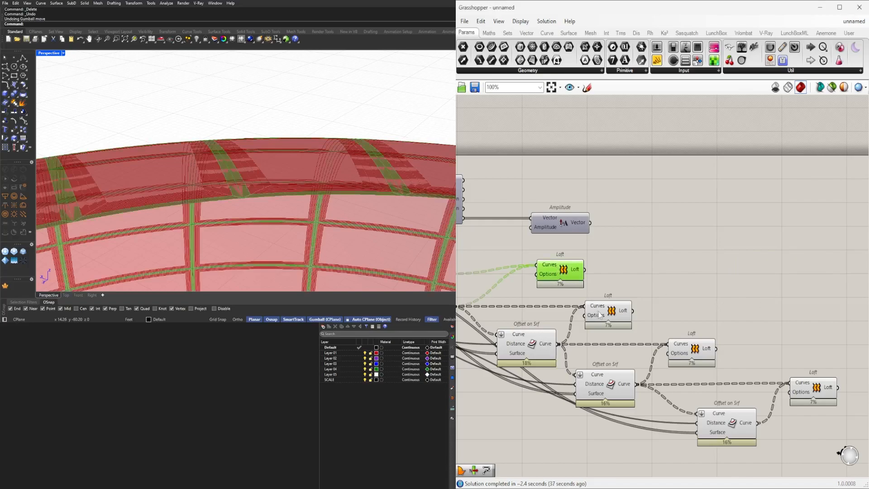
shift+click(600, 315)
shift+click(697, 353)
shift+click(820, 394)
double_click(759, 309)
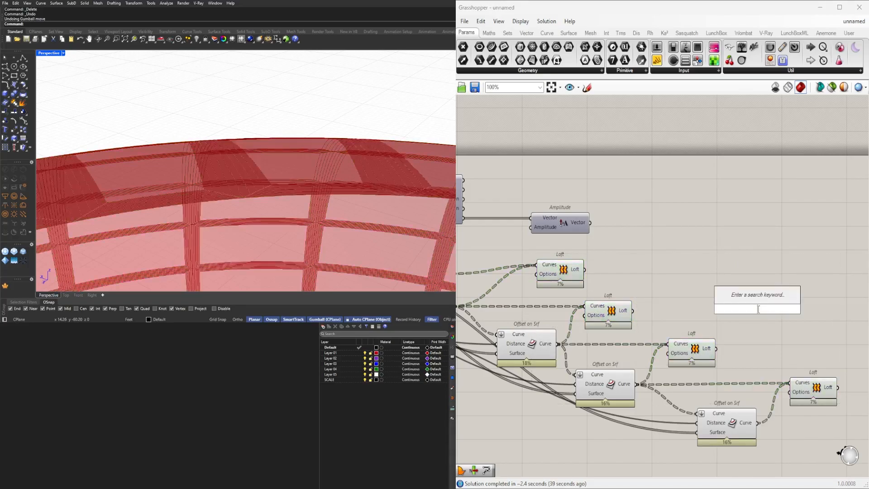
text(BRE)
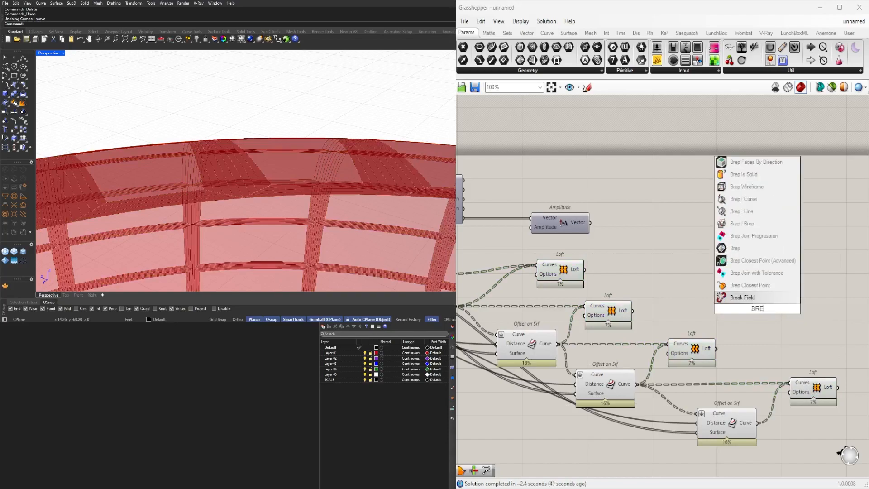
click(728, 254)
Connect all four Loft outputs to the Brep parameter.
drag(585, 269, 785, 279)
shift+drag(633, 310, 773, 279)
shift+drag(716, 348, 773, 279)
right_drag(788, 306, 639, 305)
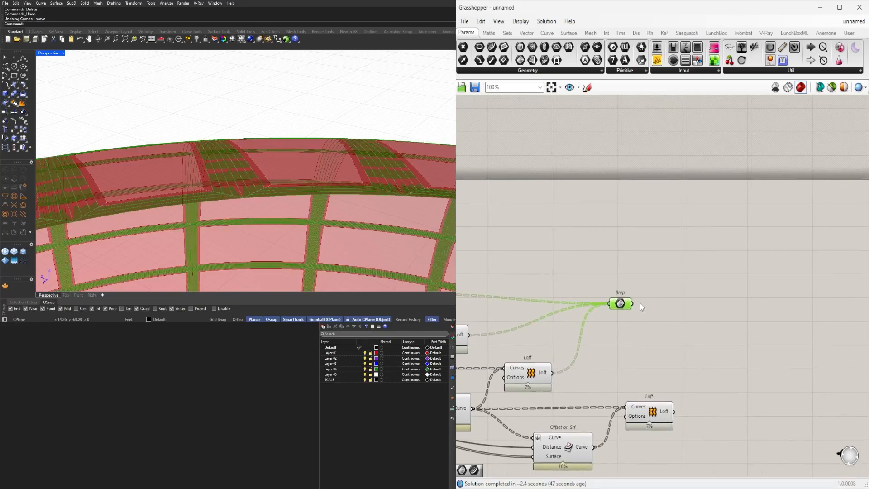
drag(621, 307, 745, 298)
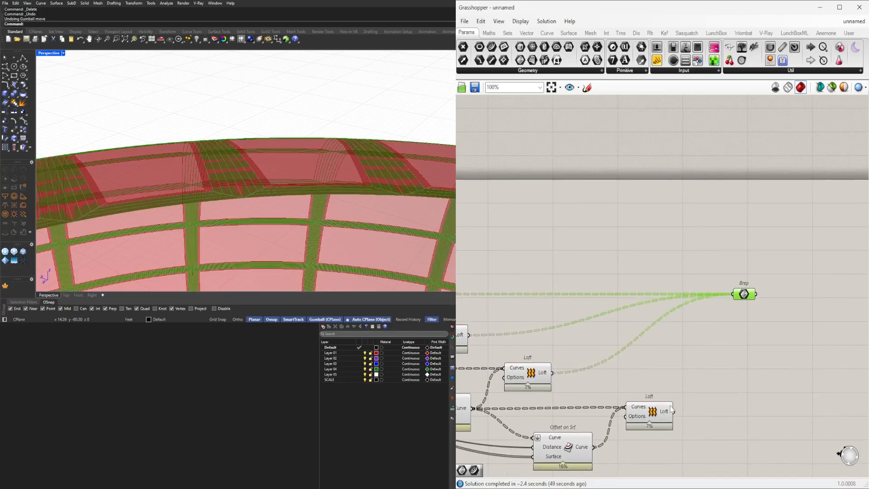
shift+drag(674, 412, 730, 369)
right_drag(633, 333, 713, 303)
scroll(710, 300, down, 2)
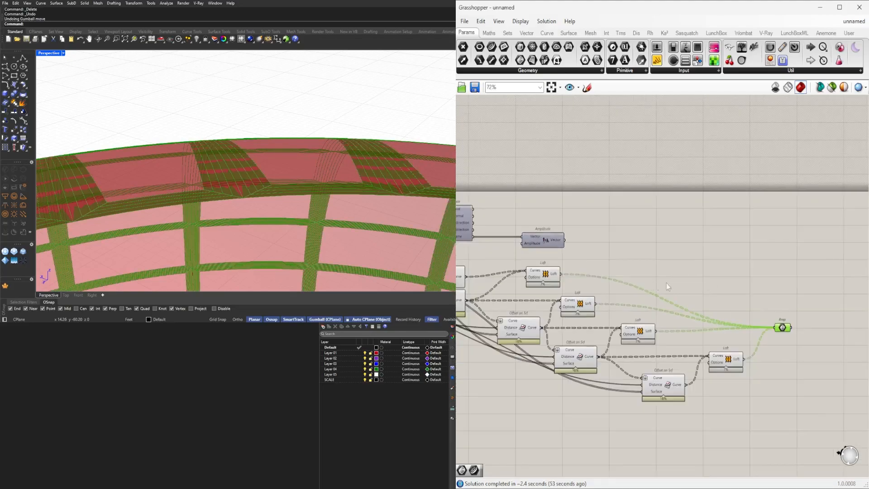
Delete the Brep parameter that collects the four Loft outputs.
scroll(660, 284, up, 1)
click(817, 297)
right_drag(818, 297, 718, 293)
click(703, 332)
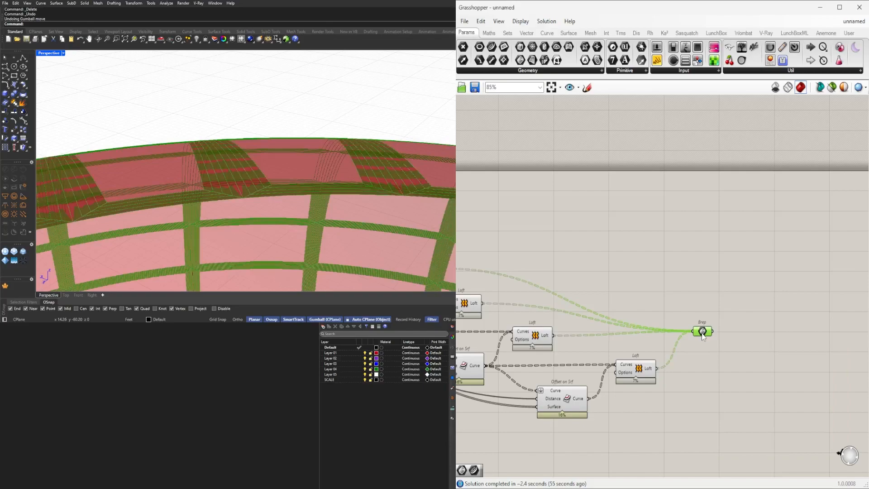
right_drag(664, 295, 733, 286)
drag(787, 333, 756, 311)
scroll(756, 311, down, 1)
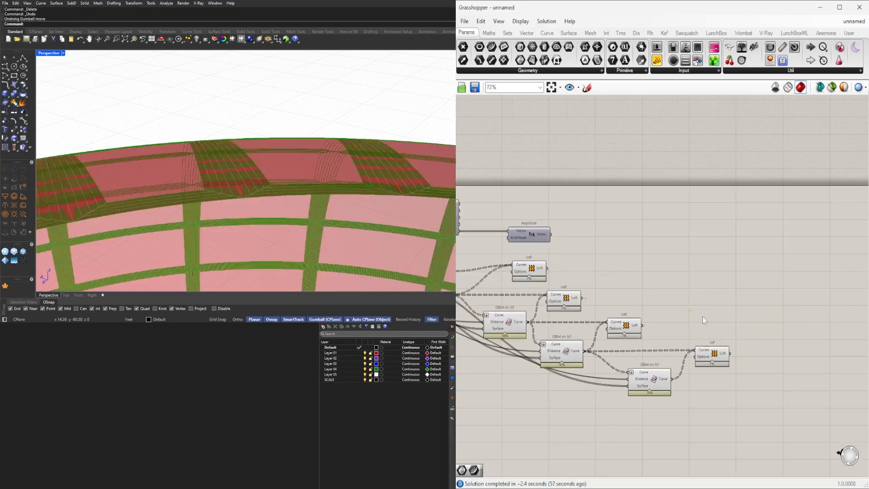
key(Delete)
Add a Move component with grafted Motion, fed by the Amplitude vector, and connect the second Loft to its Geometry.
right_drag(535, 275, 572, 272)
click(574, 266)
scroll(583, 279, up, 3)
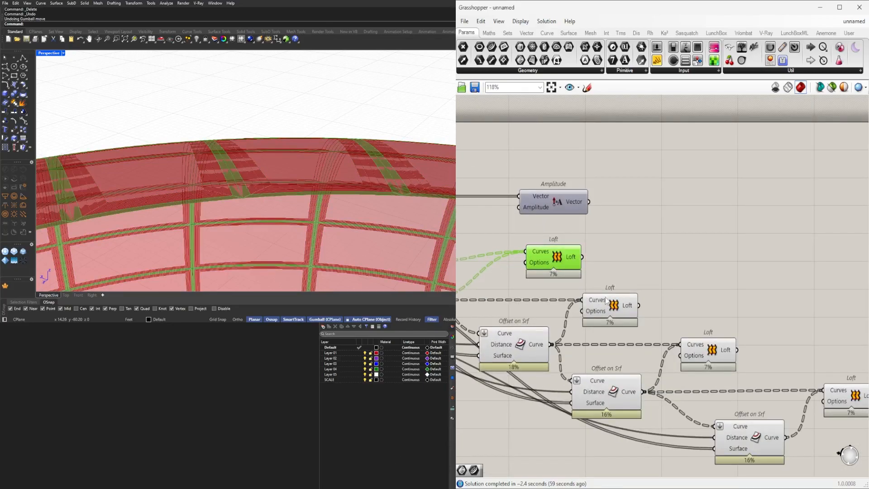
click(607, 300)
double_click(694, 233)
text(move)
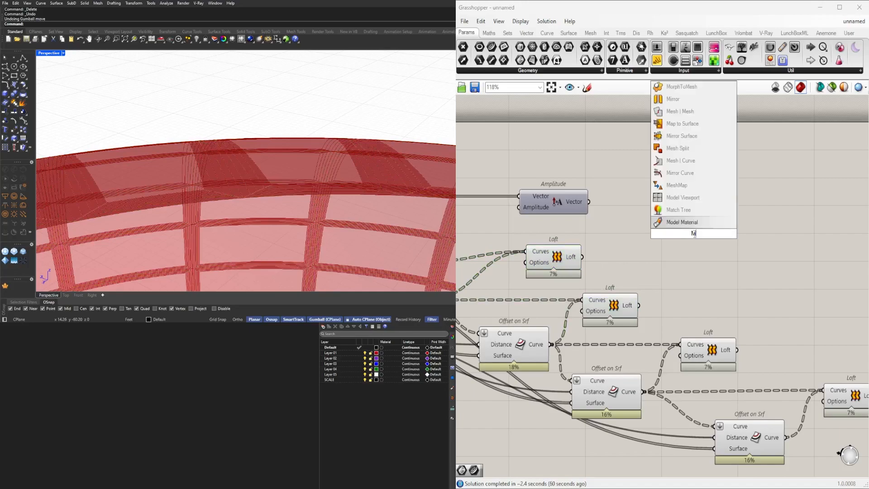
click(674, 172)
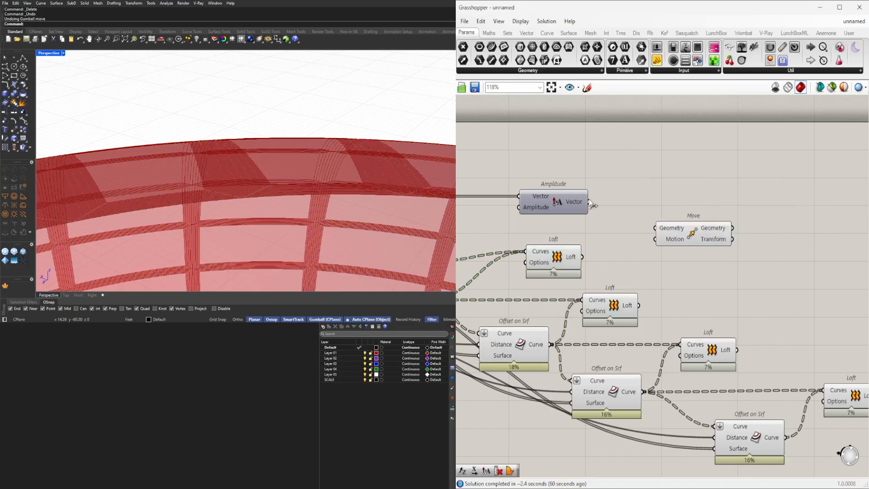
right_click(679, 240)
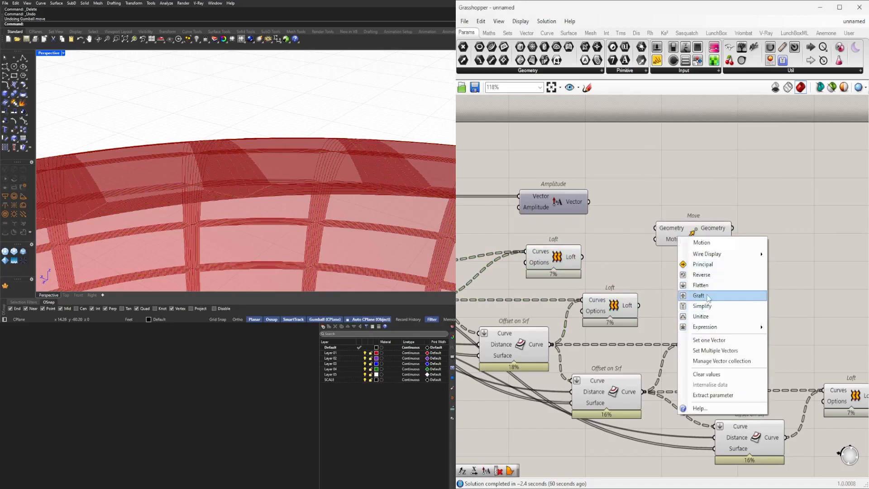
click(711, 293)
drag(590, 202, 715, 276)
drag(639, 305, 731, 264)
Add a number slider with the value 0.125 and connect it to the Amplitude component's Amplitude input.
right_drag(529, 231, 648, 243)
click(560, 236)
double_click(561, 240)
text(number slider)
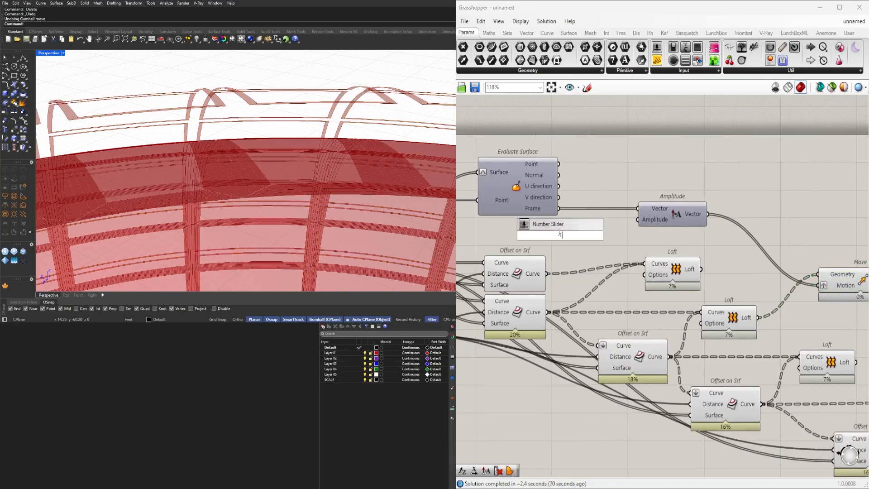
key(Return)
scroll(609, 246, up, 3)
drag(607, 239, 642, 217)
right_drag(718, 258, 776, 285)
click(766, 294)
right_drag(335, 161, 349, 166)
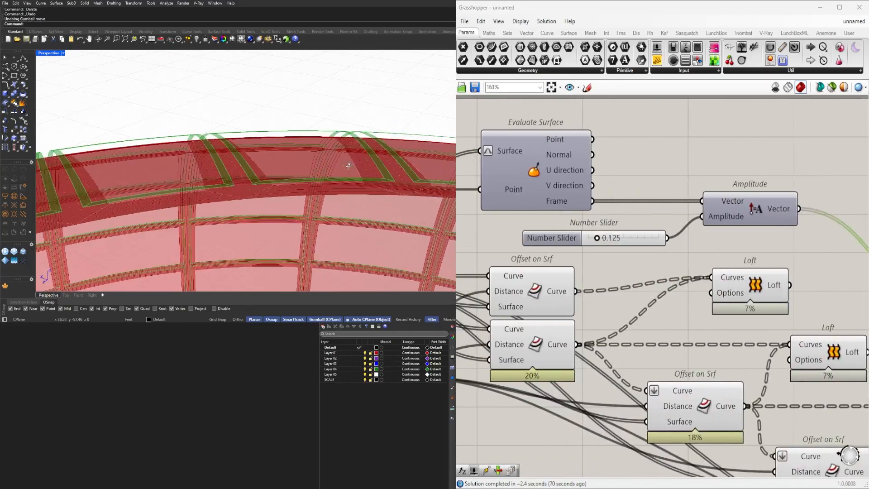
Duplicate the Move component and connect the third Loft to the copy's Geometry input.
right_drag(706, 299, 663, 297)
alt+drag(664, 303, 753, 342)
drag(667, 364, 726, 326)
Insert a Multiplication component between the Amplitude vector and the Motion input of the third Loft's Move.
double_click(646, 334)
text(*)
key(Return)
drag(542, 238, 727, 336)
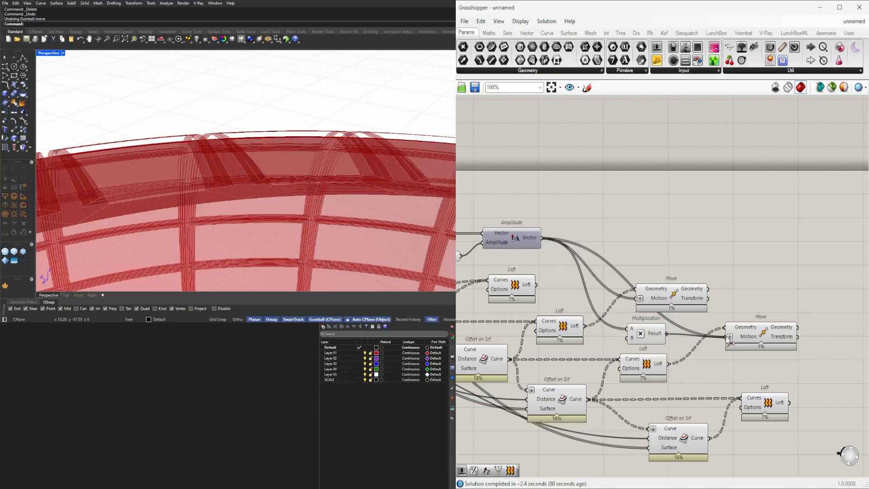
drag(655, 338, 672, 333)
drag(751, 335, 769, 329)
Duplicate the multiplied Move component and connect the fourth Loft to the copy's Geometry input.
right_drag(787, 324, 715, 305)
alt+drag(715, 305, 802, 359)
drag(718, 383, 757, 357)
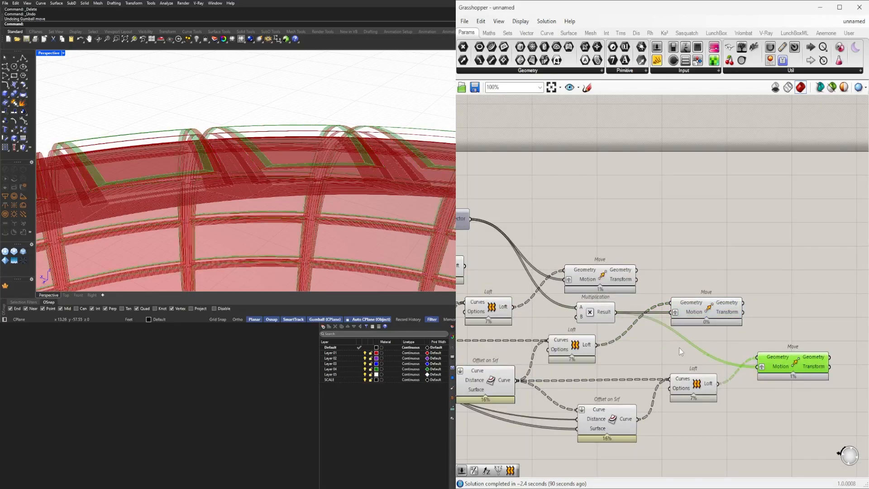
click(679, 347)
right_drag(661, 356, 702, 352)
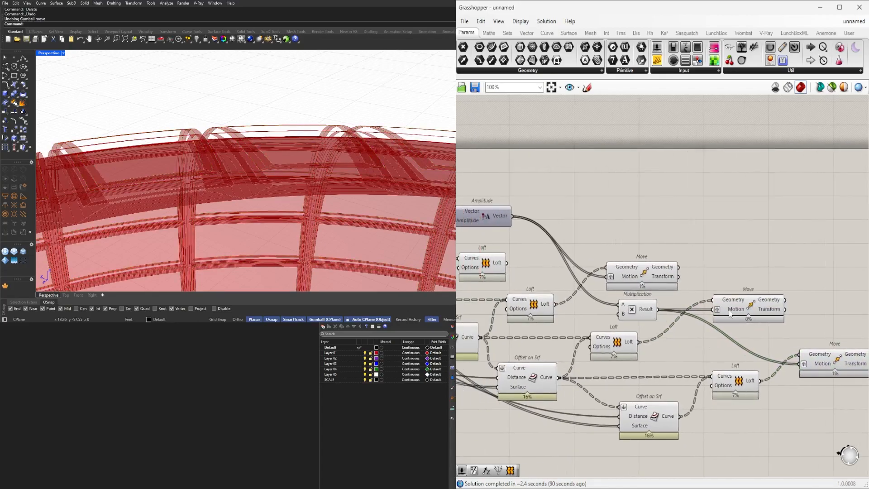
Insert a second Multiplication component between the Amplitude vector and the Motion input of the fourth Loft's Move.
scroll(707, 322, up, 1)
double_click(703, 354)
text(multiplication)
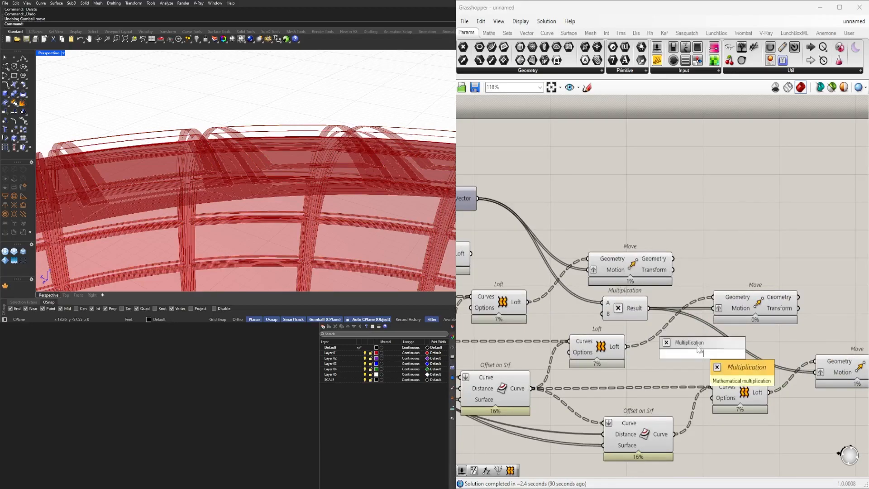
key(Return)
scroll(688, 322, down, 2)
drag(536, 233, 803, 361)
scroll(720, 349, up, 2)
right_drag(804, 362, 702, 371)
drag(749, 358, 761, 341)
Compare the previews of the first two Offset on Srf components on the dome.
right_drag(352, 190, 317, 182)
right_drag(638, 318, 822, 322)
scroll(611, 289, down, 2)
right_drag(611, 289, 756, 288)
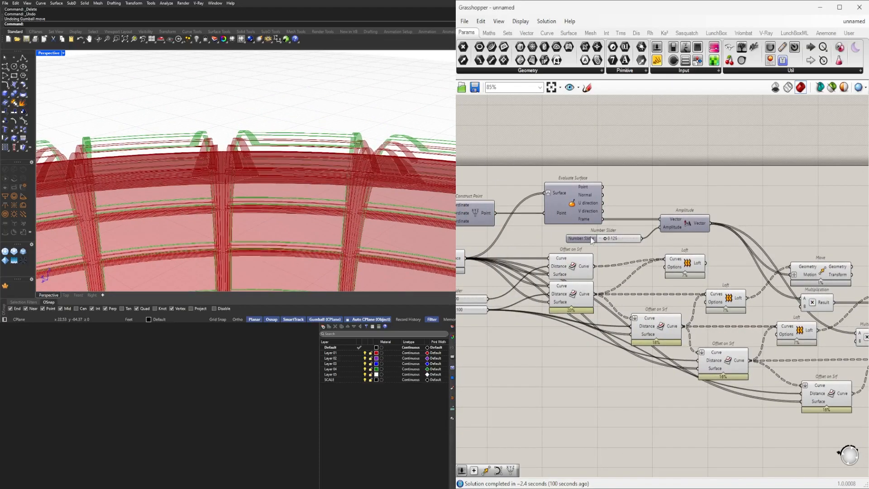
right_drag(587, 241, 657, 248)
click(648, 278)
click(648, 301)
right_drag(312, 190, 331, 193)
right_drag(708, 291, 639, 308)
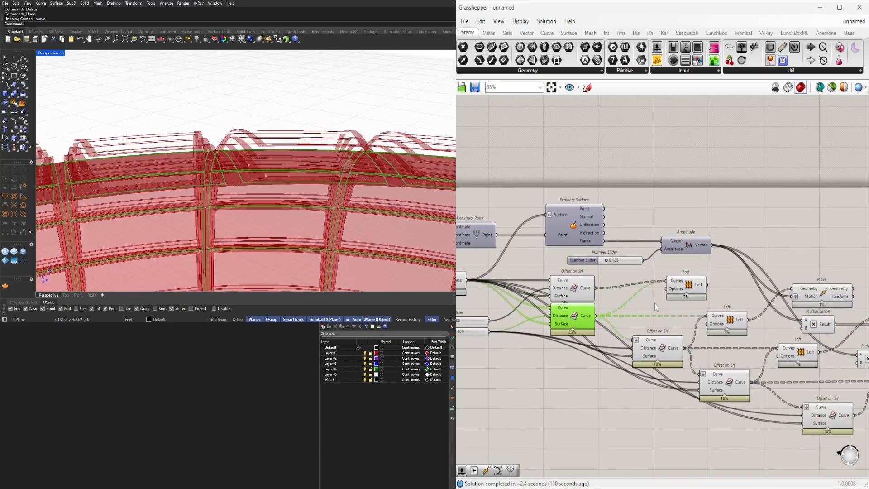
Add an Extrude component, connecting the Amplitude vector to Direction and the second Offset on Srf's curves to Base.
right_drag(790, 246, 724, 252)
double_click(753, 272)
text(extrude)
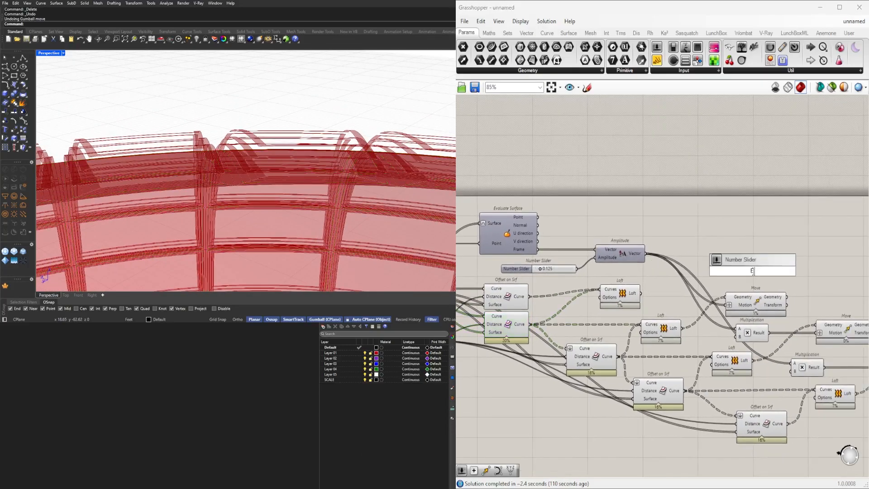
key(Return)
drag(645, 253, 728, 275)
click(503, 298)
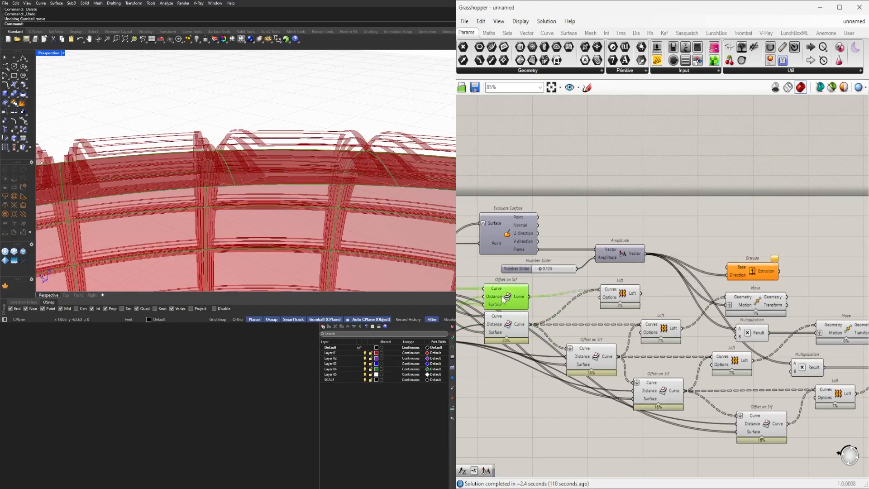
click(513, 322)
drag(528, 325, 728, 269)
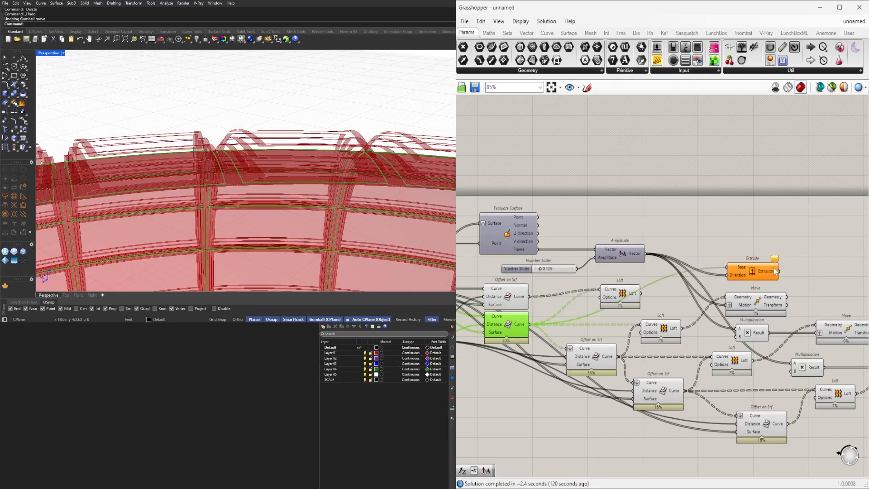
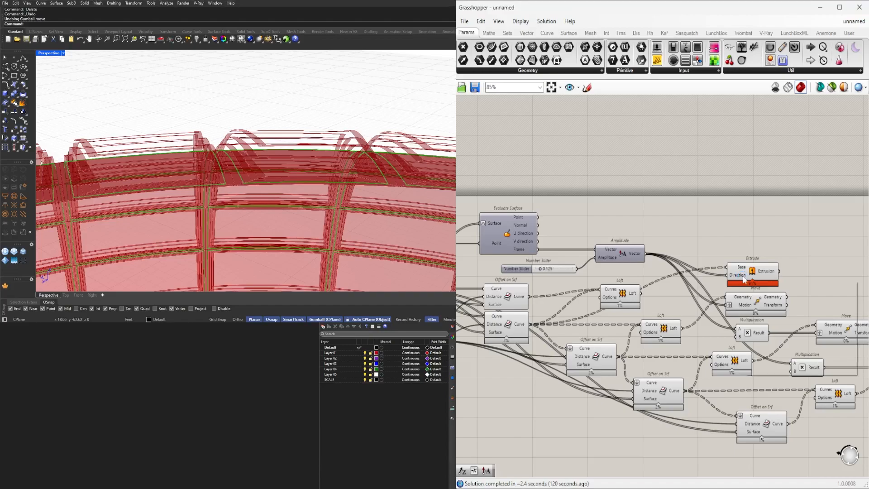
Graft the Extrude component's Direction input and reposition the component above the Move components.
right_click(738, 277)
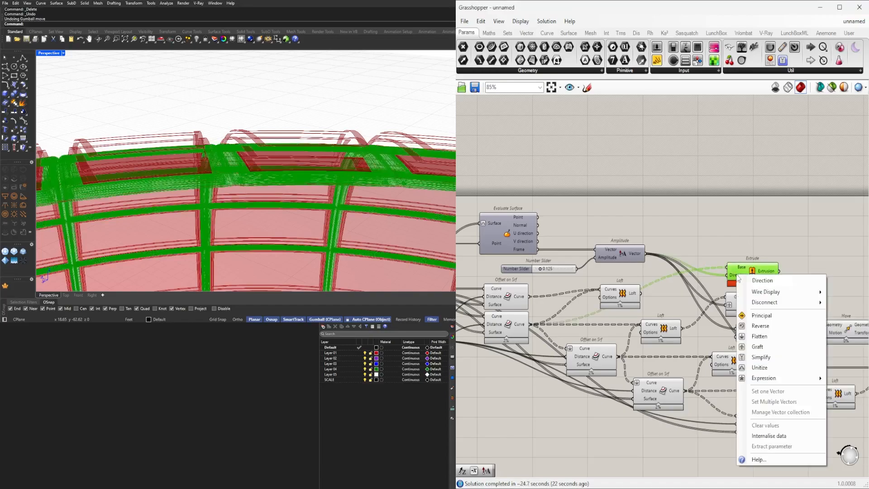
click(759, 351)
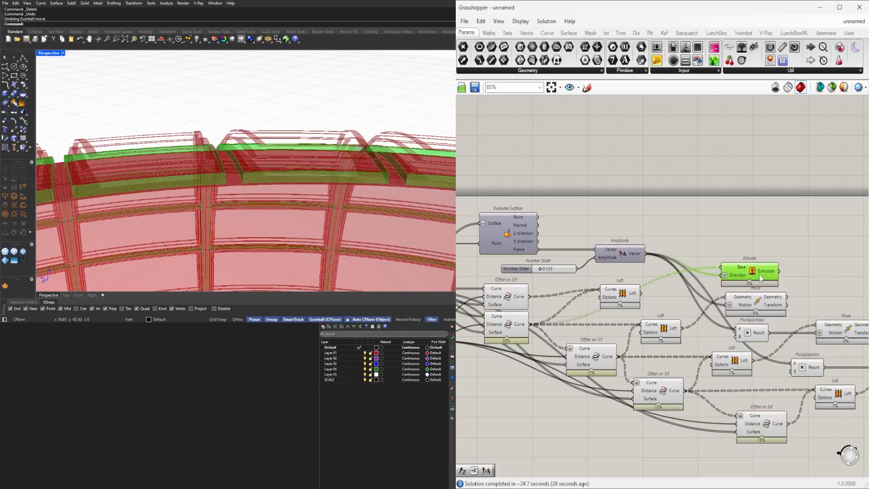
right_drag(764, 286, 752, 310)
drag(755, 296, 764, 270)
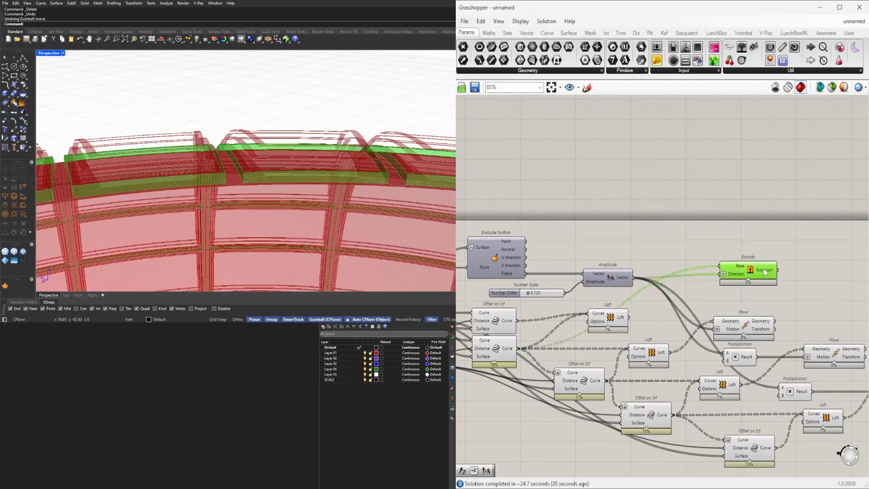
right_drag(798, 294, 768, 297)
click(798, 292)
Examine the Extrude, Move and Offset on Srf previews to match each offset curve with its coffer step.
click(720, 273)
right_drag(247, 178, 284, 208)
click(584, 318)
click(715, 330)
right_drag(742, 332, 772, 324)
right_drag(822, 342, 745, 328)
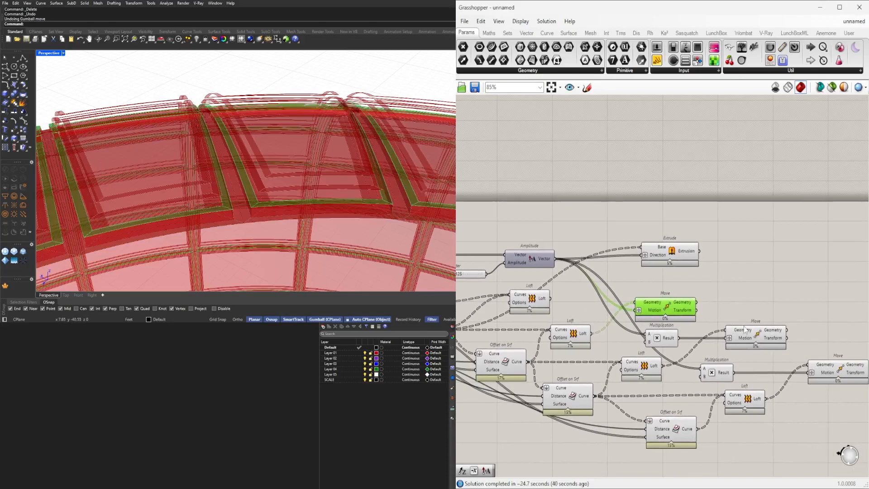
click(754, 336)
click(689, 316)
right_drag(499, 331, 647, 326)
click(649, 352)
right_drag(736, 389, 671, 378)
click(655, 382)
right_drag(317, 190, 366, 198)
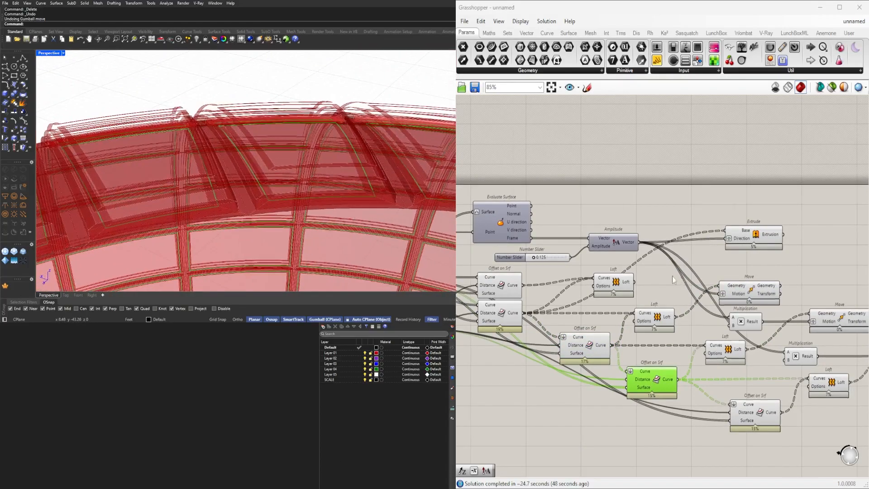
right_drag(809, 240, 738, 242)
click(684, 237)
mouse_move(312, 193)
right_down()
mouse_move(300, 169)
mouse_move(304, 194)
right_up()
click(677, 289)
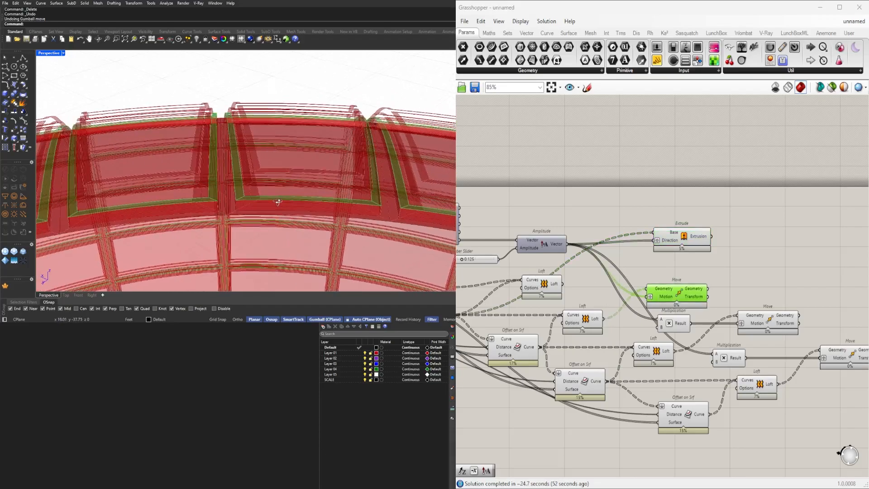
right_drag(514, 321, 610, 320)
click(780, 235)
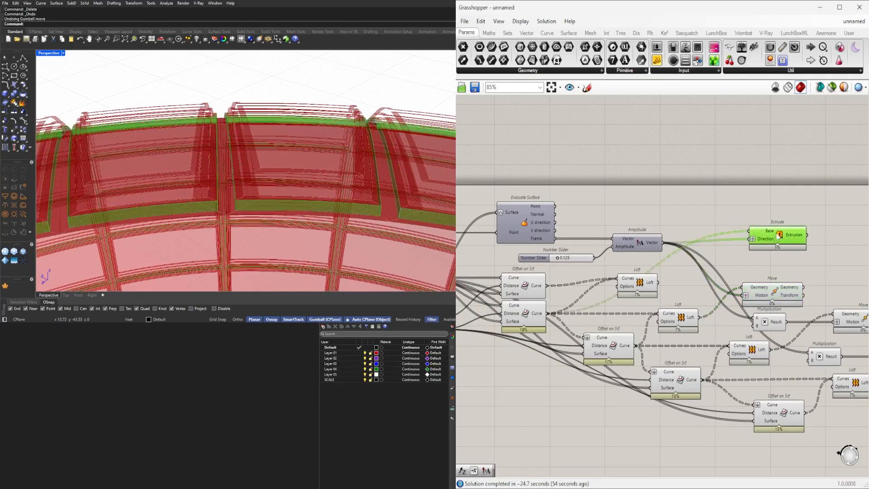
click(610, 347)
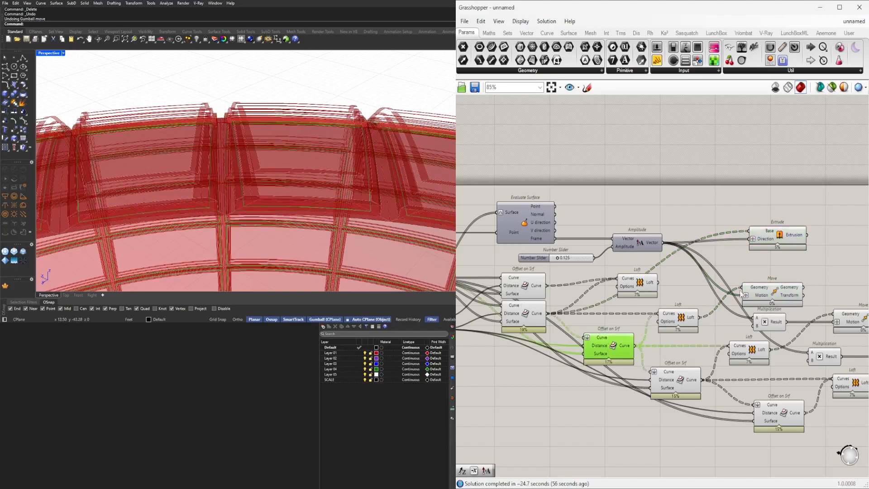
Duplicate the second Loft's Move component and connect the third Offset on Srf's curves to the copy's Geometry input.
right_drag(763, 276, 698, 272)
click(713, 285)
click(729, 252)
click(709, 286)
alt+drag(721, 260, 718, 258)
drag(572, 341, 703, 259)
Duplicate the Extrude component and connect the moved third offset curves to the copy's Base input.
right_drag(335, 195, 250, 167)
click(754, 243)
scroll(755, 242, up, 2)
drag(678, 231, 788, 275)
drag(737, 264, 765, 264)
right_drag(267, 168, 295, 175)
click(771, 196)
Duplicate the third Loft's multiplied Move component and shift the second Extrude to make room for it.
right_drag(771, 199, 679, 198)
scroll(673, 276, down, 1)
click(615, 268)
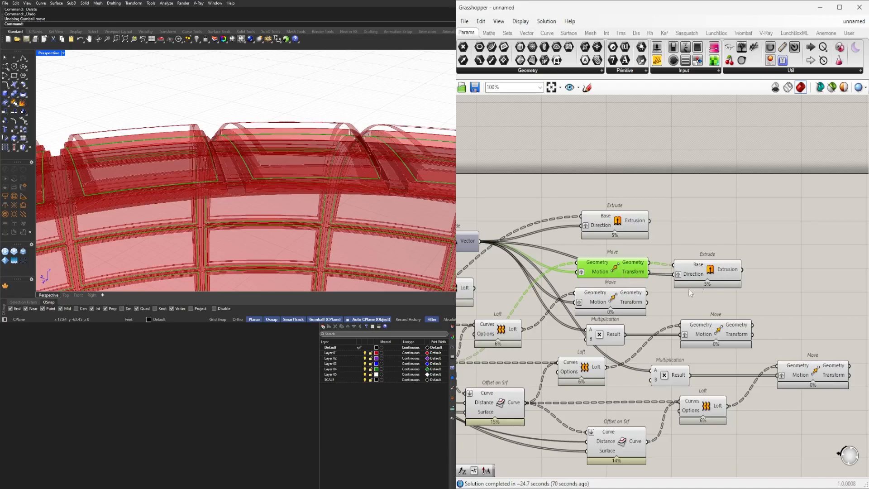
click(612, 302)
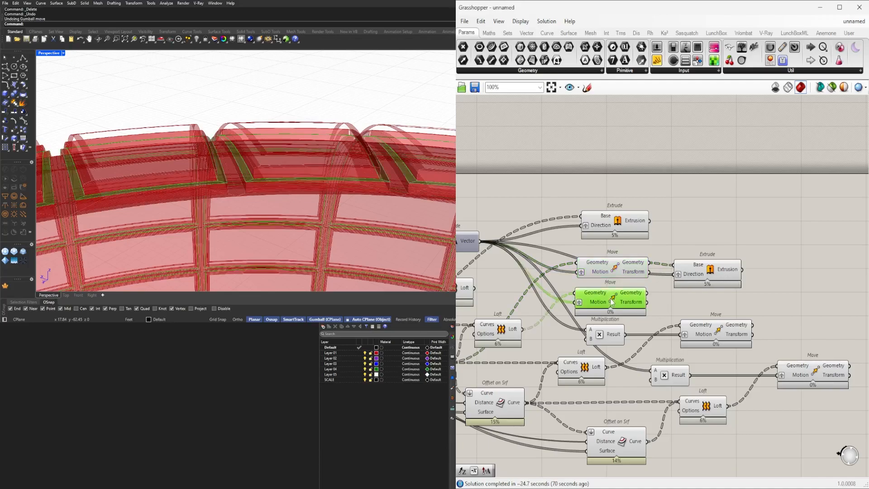
click(607, 264)
right_drag(741, 283, 802, 254)
click(781, 302)
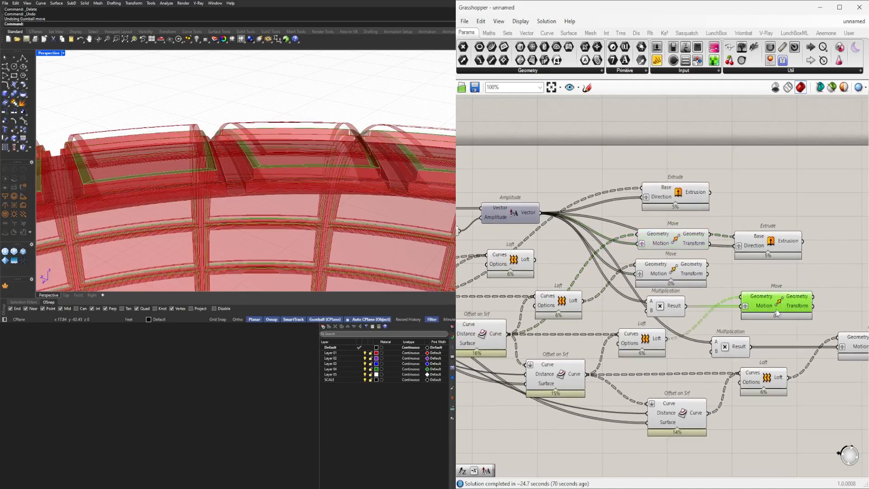
drag(770, 249, 775, 239)
drag(771, 294, 778, 269)
Connect the fourth Offset on Srf's curves to the Geometry input of the duplicated multiplied Move component.
click(562, 374)
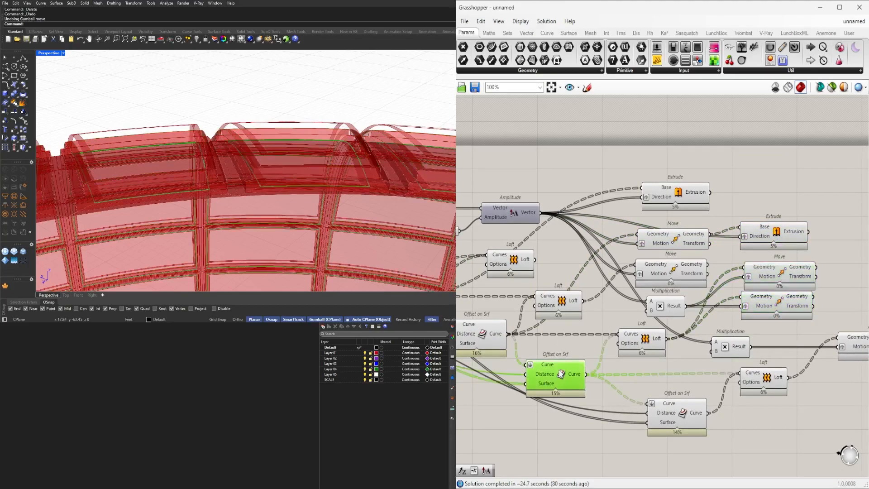
drag(691, 416, 688, 415)
right_drag(216, 197, 261, 271)
click(568, 373)
right_drag(576, 348, 586, 298)
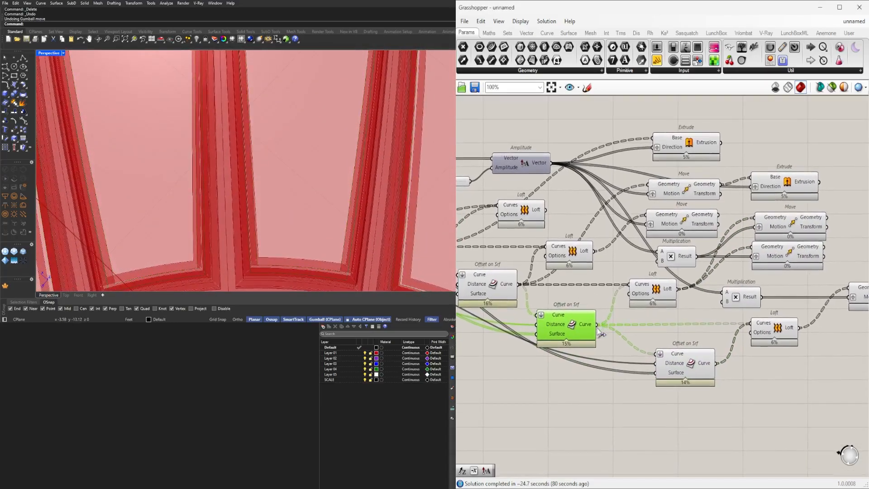
click(786, 229)
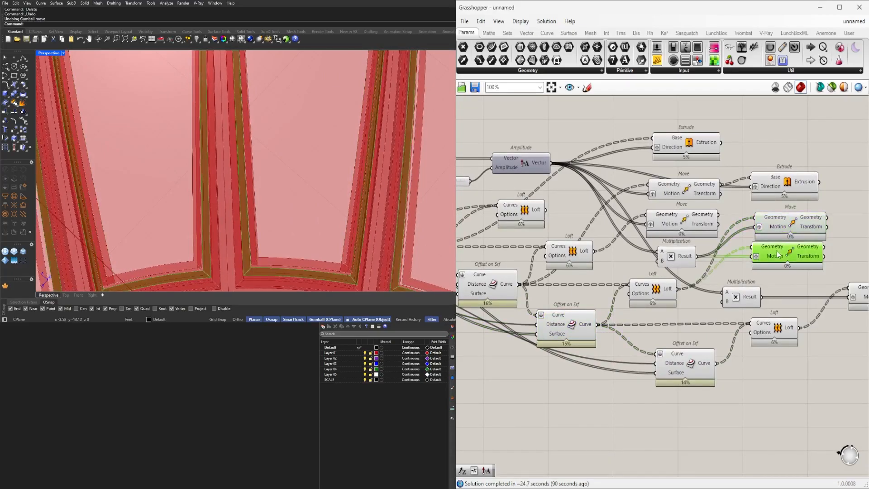
drag(598, 324, 755, 218)
right_drag(809, 241, 759, 258)
drag(757, 238, 755, 240)
Create a third Extrude component, connect the moved fourth offset curves to its Base, and reposition it.
right_drag(301, 208, 331, 159)
right_drag(835, 206, 740, 271)
click(740, 271)
drag(652, 263, 764, 298)
right_drag(324, 144, 354, 203)
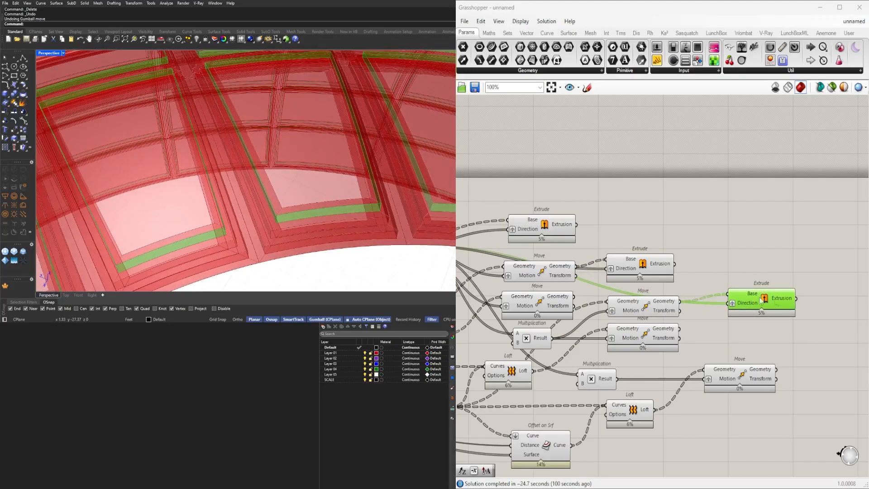
drag(777, 302, 797, 257)
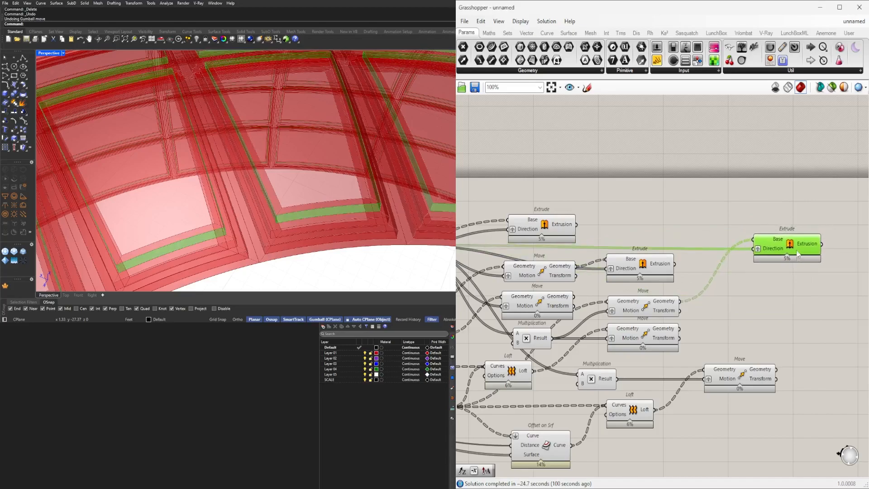
click(746, 285)
Examine the offset chain from the Isotrim component onward and the innermost coffer openings in the model.
scroll(593, 280, down, 4)
right_drag(593, 280, 758, 283)
scroll(553, 339, up, 3)
right_drag(553, 339, 612, 327)
scroll(612, 327, down, 1)
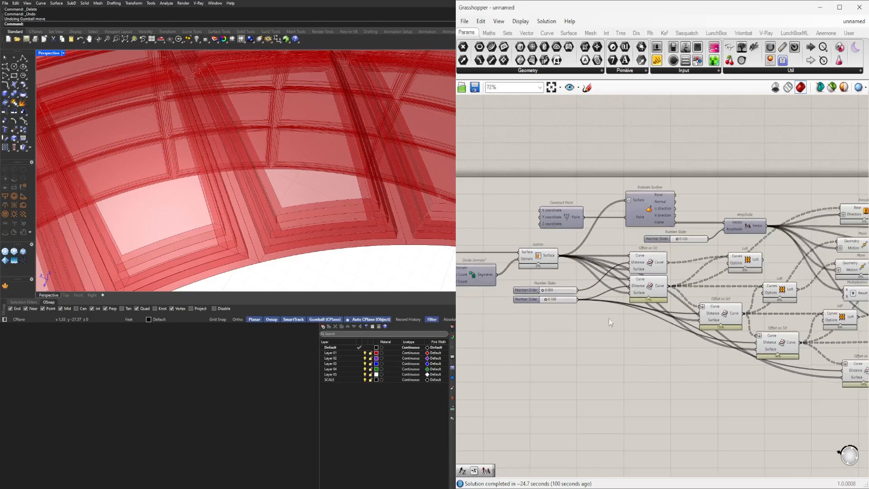
right_drag(731, 334, 675, 334)
scroll(682, 276, up, 2)
click(564, 261)
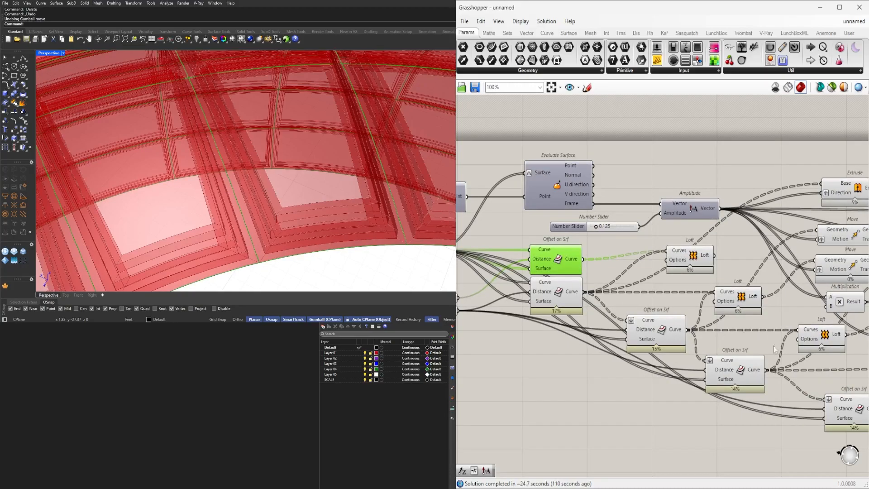
right_drag(772, 342, 622, 291)
click(715, 360)
right_drag(317, 195, 426, 218)
right_drag(554, 391, 686, 356)
Add a Surface Split component and connect the fifth Offset on Srf's curves to its Curves input.
double_click(686, 357)
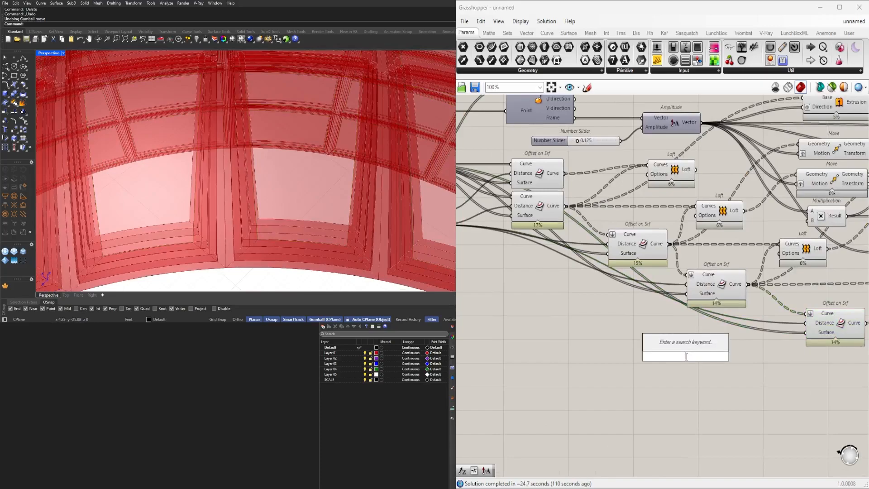
text(surface)
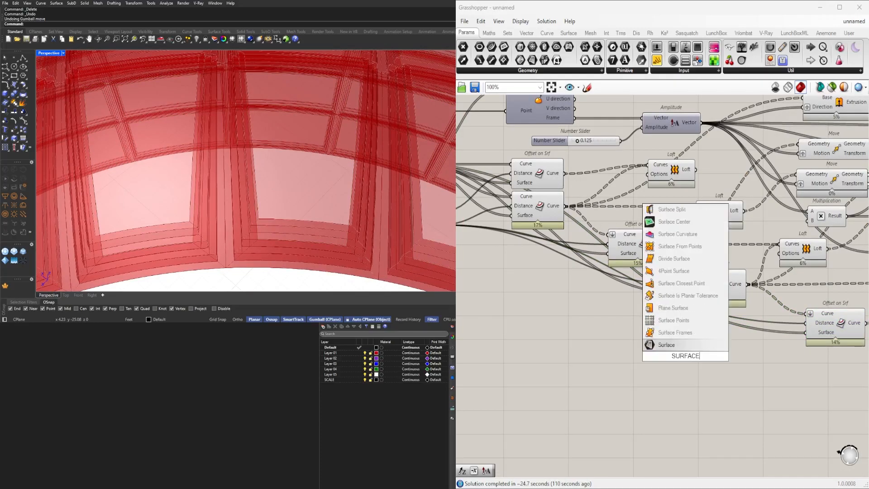
click(672, 210)
scroll(693, 354, down, 3)
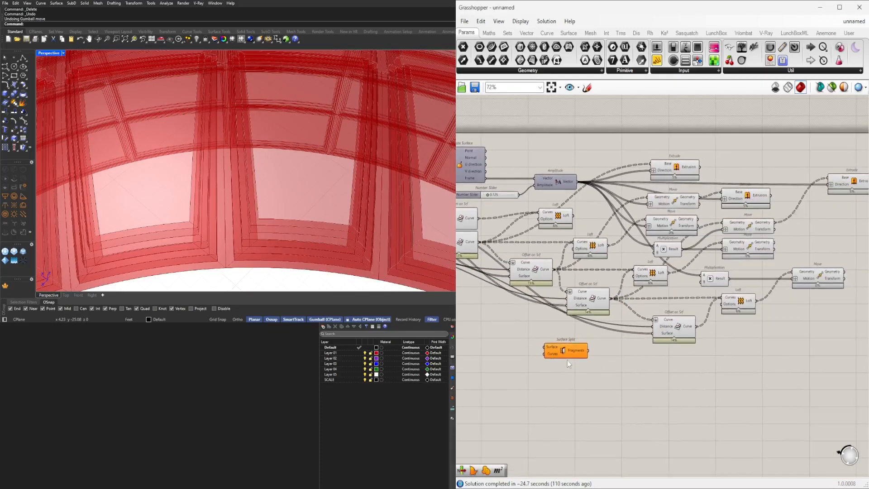
scroll(693, 354, up, 3)
drag(693, 320, 710, 394)
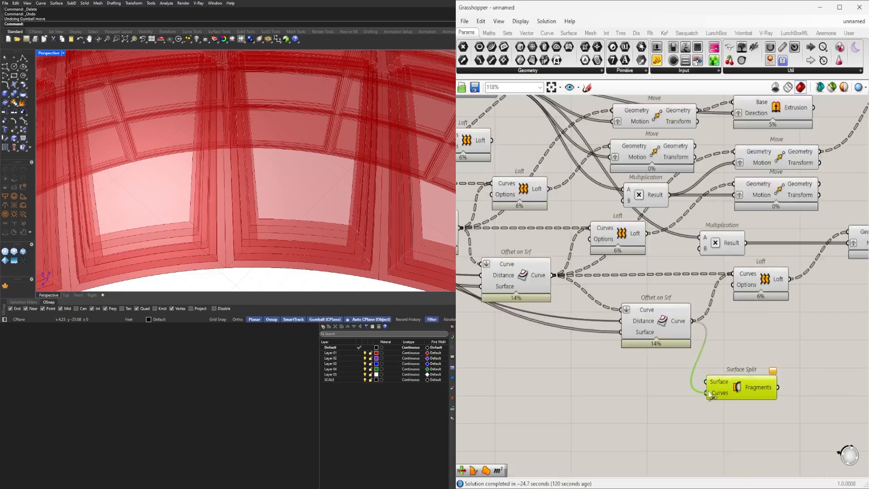
Connect the Isotrim surfaces to the Surface Split's Surface input and graft that input.
scroll(688, 400, down, 4)
scroll(588, 212, up, 3)
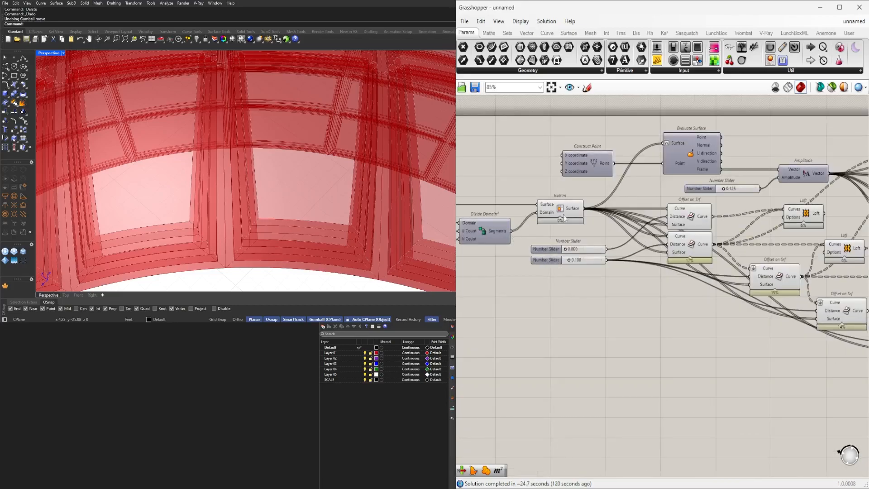
scroll(609, 257, down, 6)
drag(584, 208, 674, 369)
scroll(755, 268, up, 8)
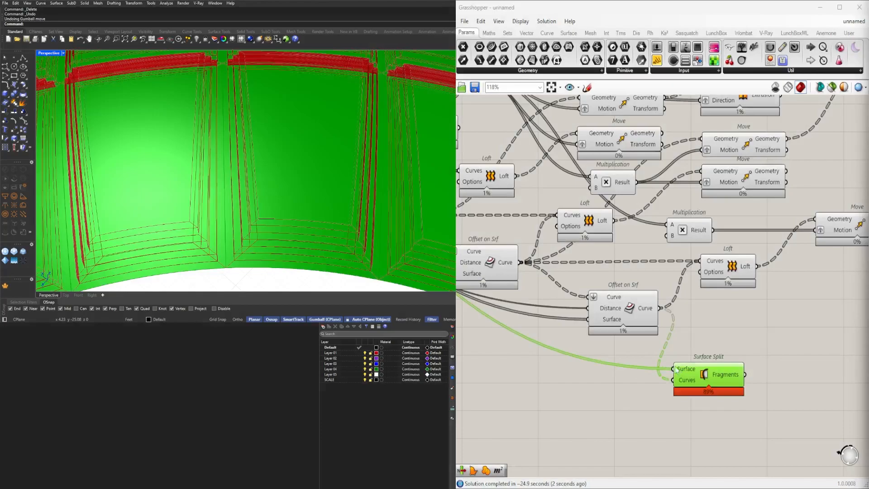
right_click(678, 373)
click(726, 390)
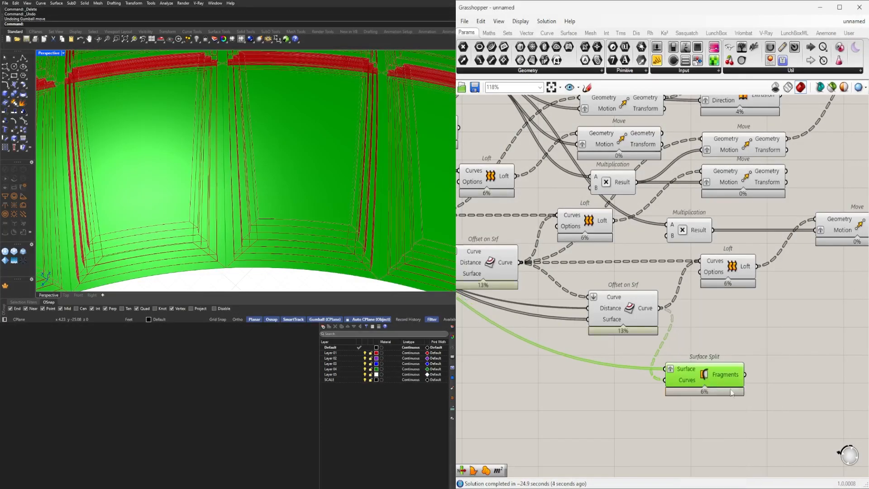
right_drag(272, 150, 244, 204)
click(674, 430)
Add a List Item component and connect the Surface Split's Fragments to its List input.
right_drag(798, 355, 689, 357)
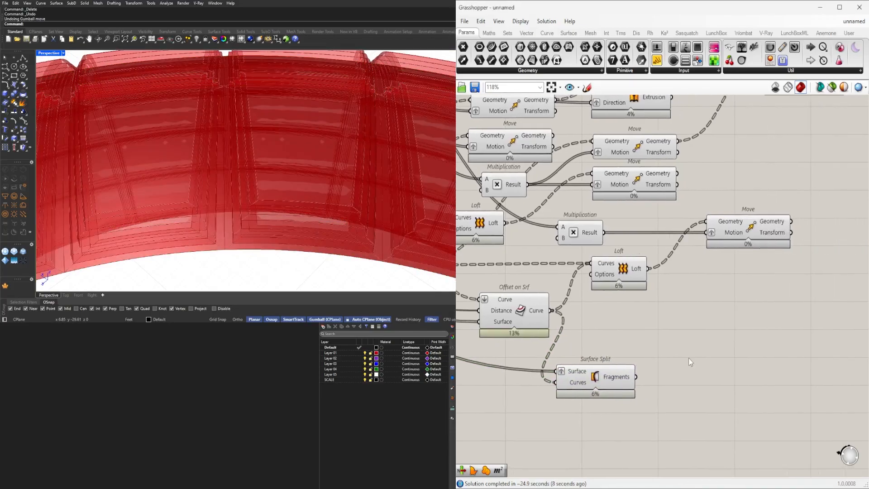
double_click(689, 357)
text(ITEM)
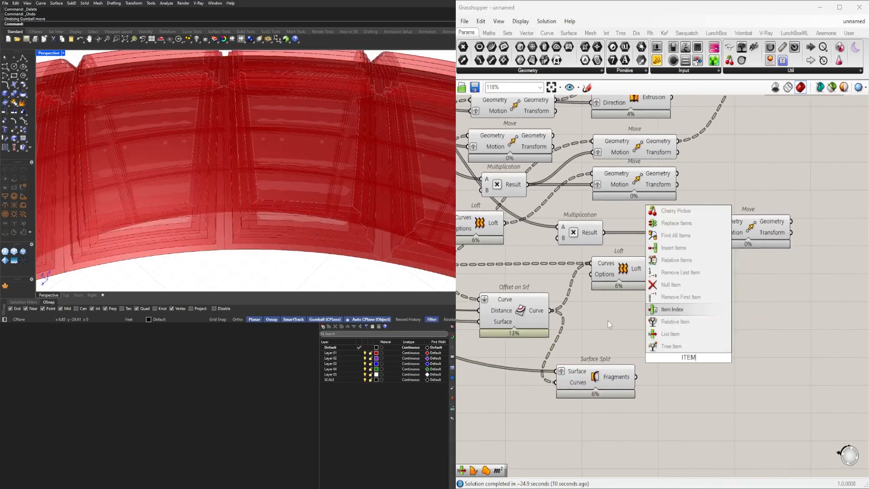
click(659, 346)
drag(632, 380, 683, 354)
click(620, 354)
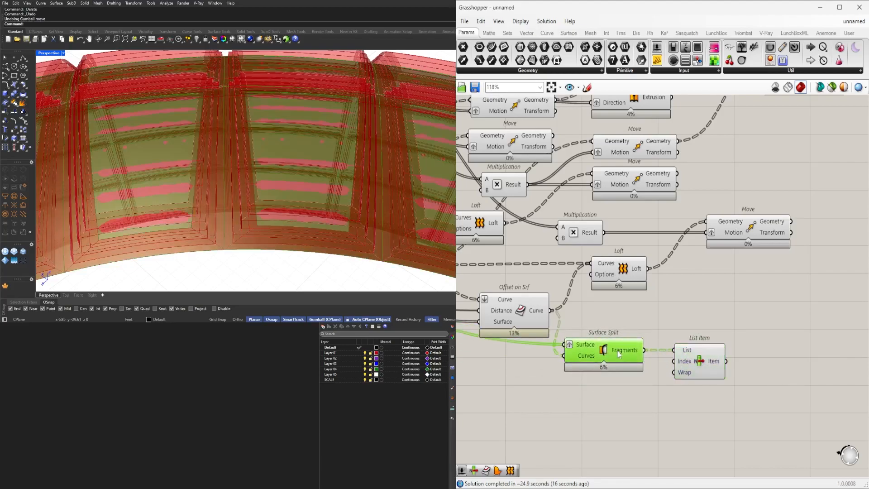
Reposition the Surface Split component, bake its Fragments, and select one of the baked panels in the model.
drag(620, 354, 622, 350)
right_drag(278, 184, 321, 415)
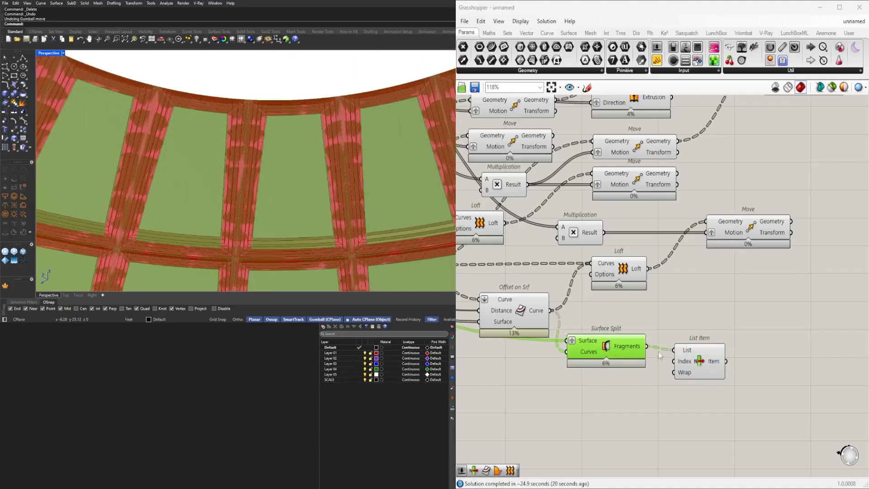
right_drag(536, 341, 559, 341)
drag(635, 351, 639, 368)
right_drag(262, 177, 266, 237)
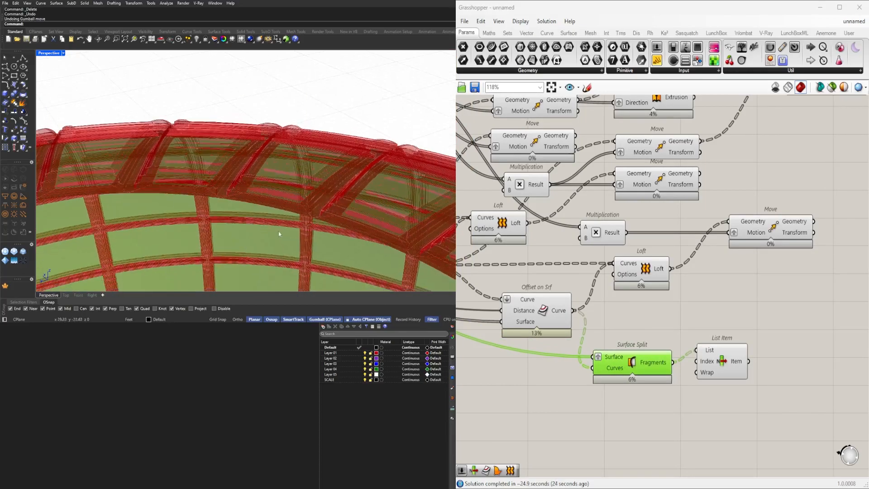
scroll(622, 324, down, 2)
scroll(629, 346, up, 1)
scroll(631, 349, up, 1)
middle_click(632, 351)
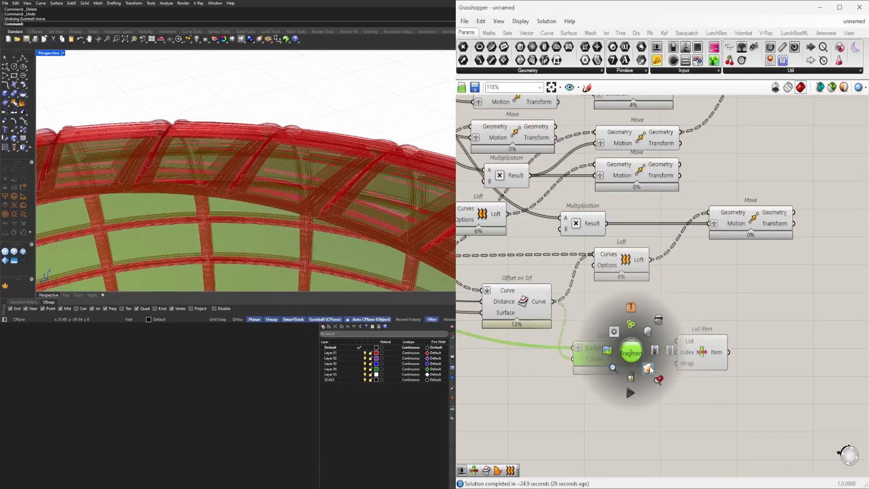
click(650, 367)
click(384, 191)
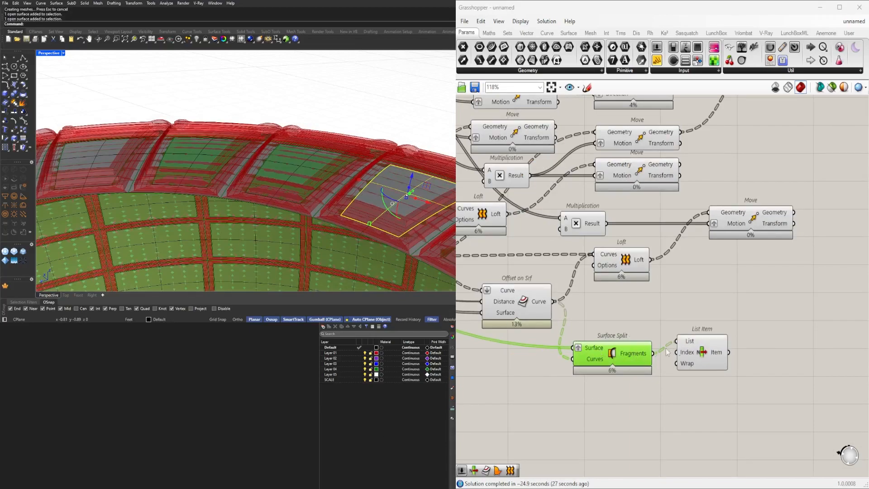
click(695, 360)
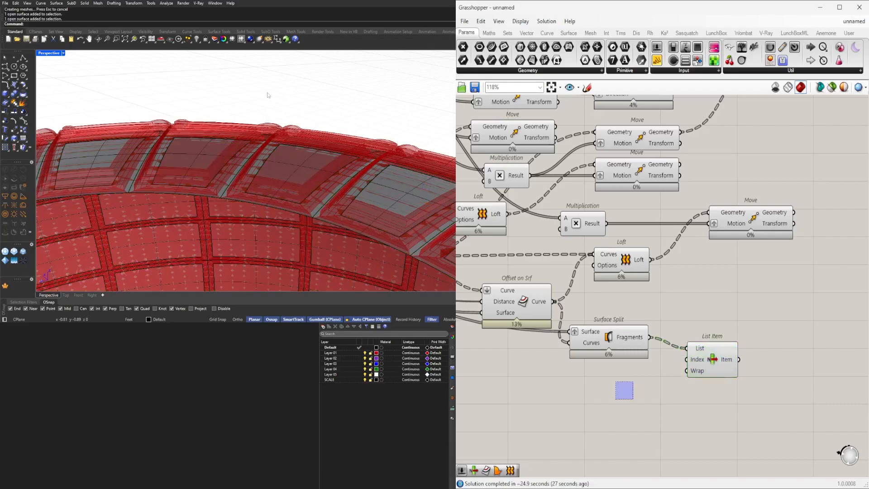
Examine the baked fragments by selecting individual pieces around the dome.
right_click(284, 109)
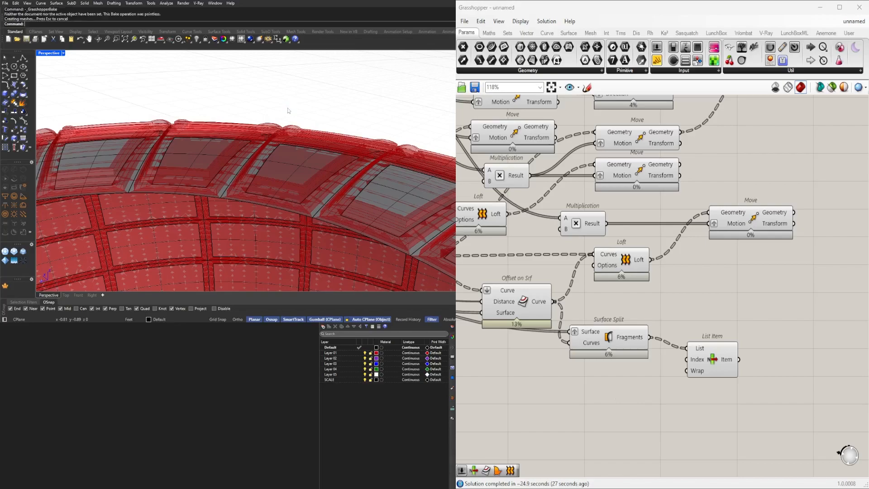
right_drag(289, 112, 281, 153)
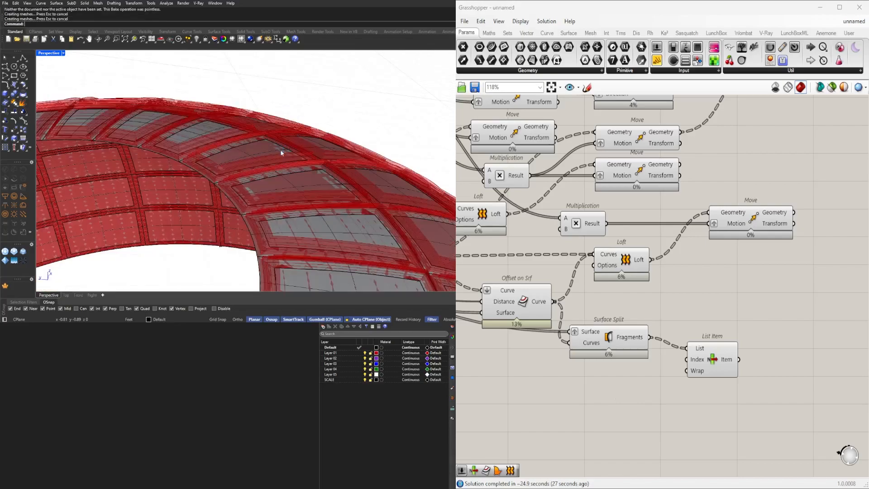
scroll(355, 131, down, 2)
right_drag(364, 138, 350, 145)
click(288, 158)
click(306, 167)
click(425, 115)
scroll(345, 142, down, 12)
right_drag(345, 147, 240, 182)
Delete all the baked fragments from the model.
key(ctrl+a)
ctrl+click(255, 194)
key(Delete)
key(Delete)
right_drag(256, 216, 333, 133)
scroll(735, 368, up, 3)
click(507, 312)
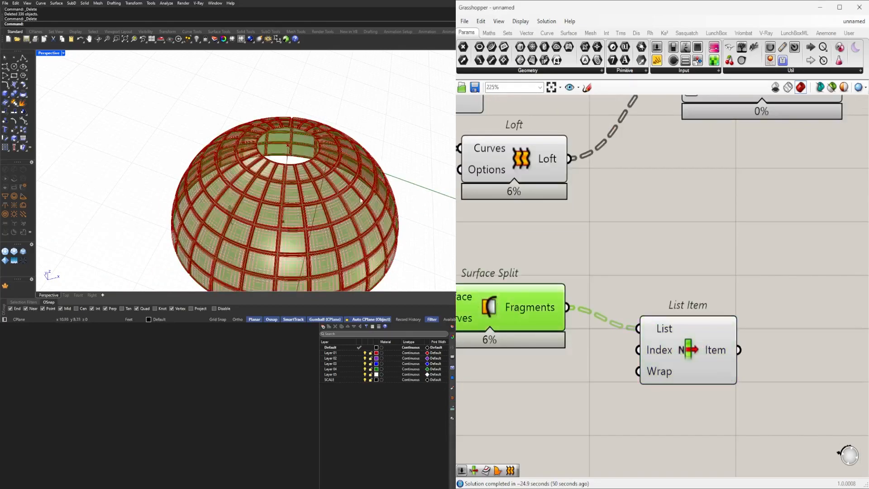
scroll(355, 193, up, 5)
scroll(268, 183, up, 4)
drag(702, 333, 683, 311)
double_click(795, 349)
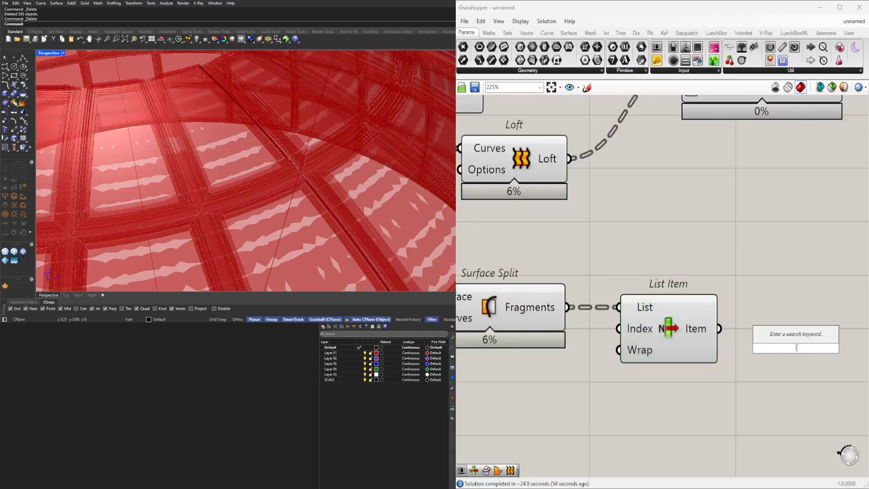
text(ITEM)
key(Escape)
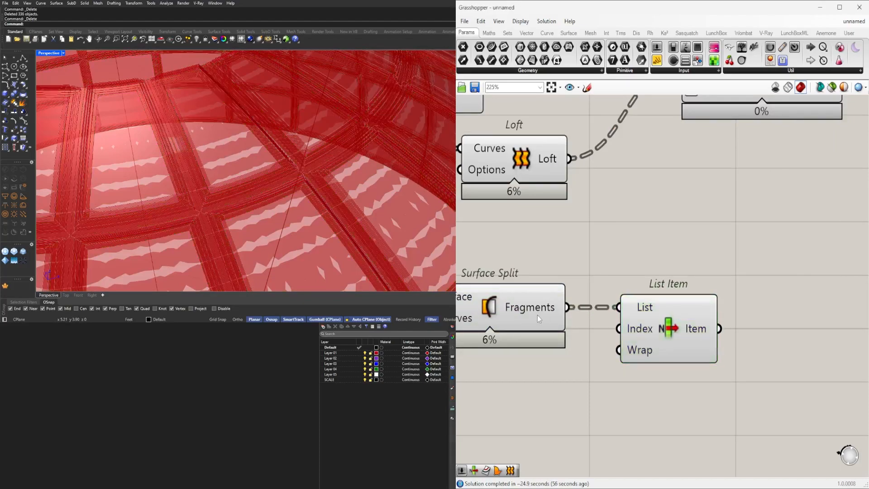
Try flattening the Surface Split's Fragments output and check the List Item's result on the dome.
click(538, 314)
right_click(537, 314)
click(560, 360)
drag(653, 333, 665, 333)
scroll(313, 217, down, 6)
scroll(344, 232, down, 4)
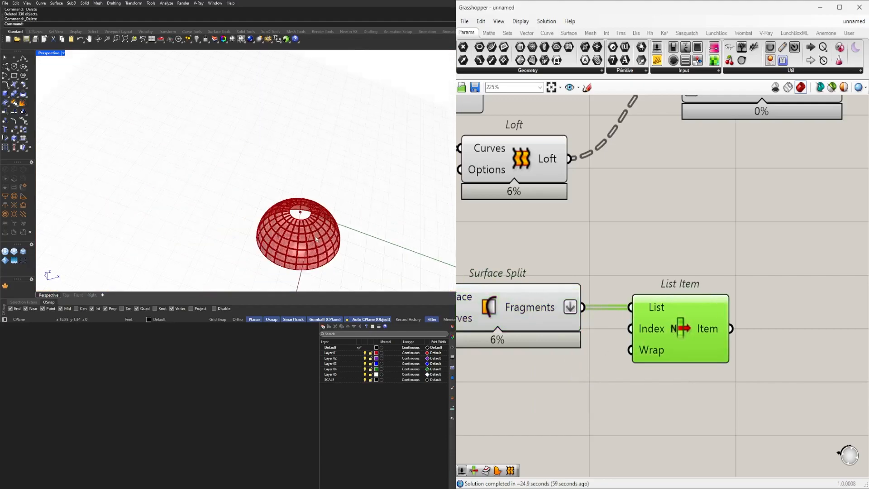
scroll(409, 239, up, 2)
Remove the flatten from the Surface Split's Fragments output.
right_click(572, 313)
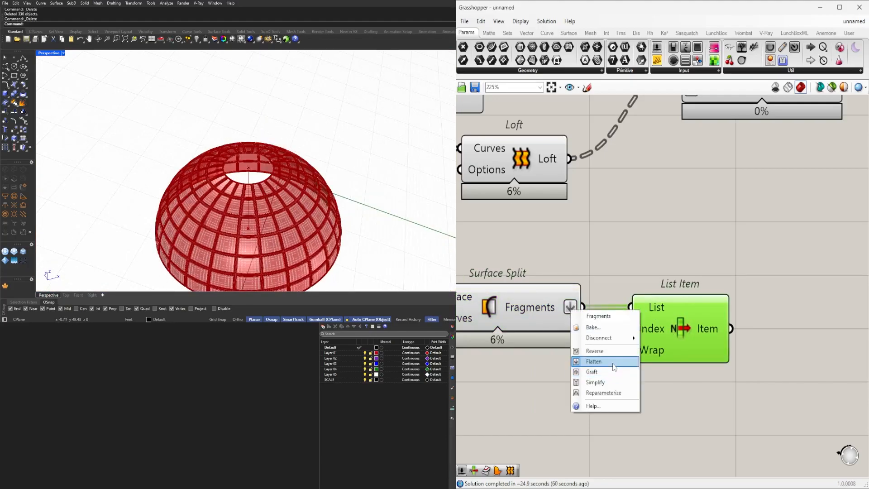
click(589, 361)
drag(670, 344, 677, 359)
scroll(282, 234, up, 8)
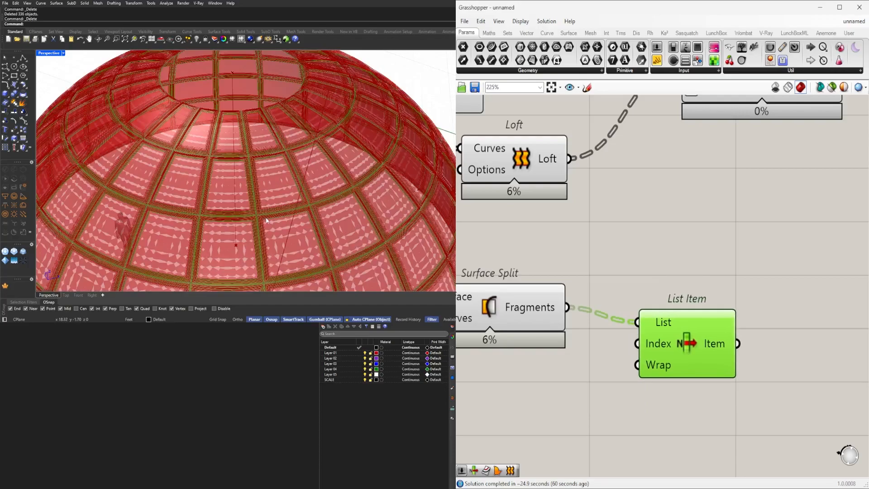
Reverse the List Item's List input so that the inner panel of each split is picked.
click(537, 370)
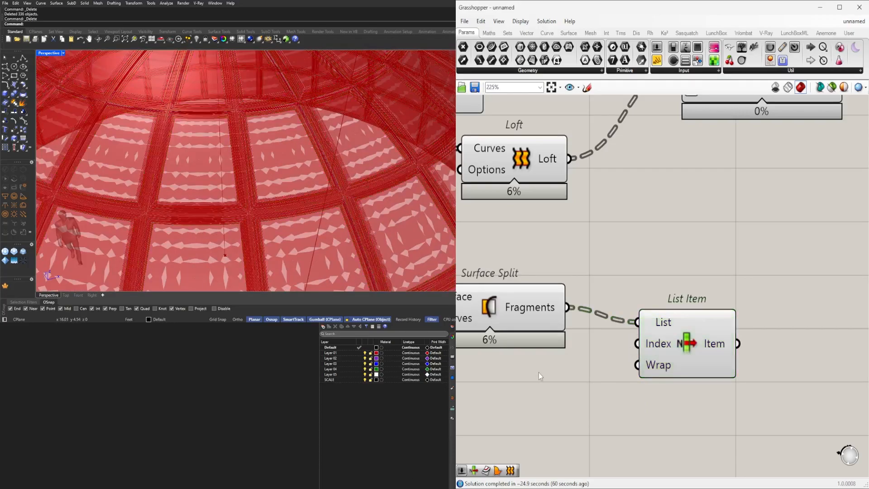
double_click(539, 373)
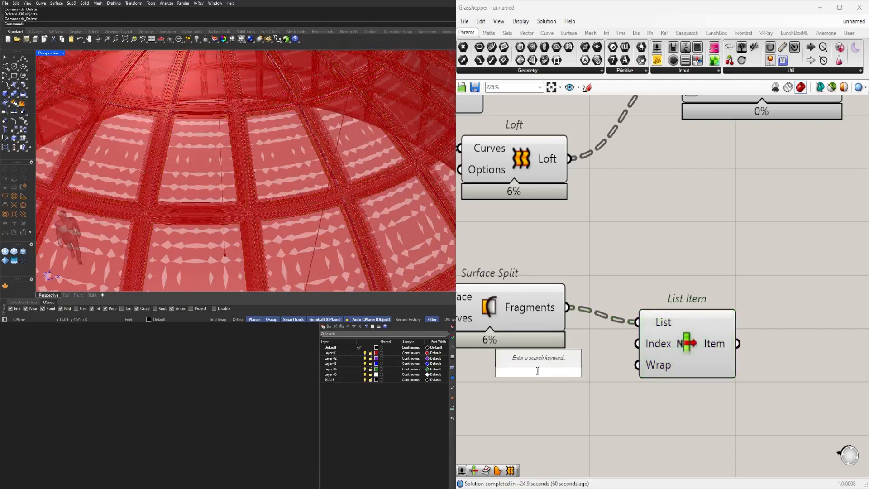
right_click(659, 322)
click(698, 369)
drag(699, 335, 715, 320)
scroll(714, 320, down, 2)
Examine the Surface Split, List Item and last Move components against their geometry on the dome.
drag(657, 392, 515, 251)
right_drag(630, 239, 744, 252)
scroll(743, 251, down, 5)
click(719, 363)
drag(751, 344, 646, 328)
scroll(794, 306, up, 3)
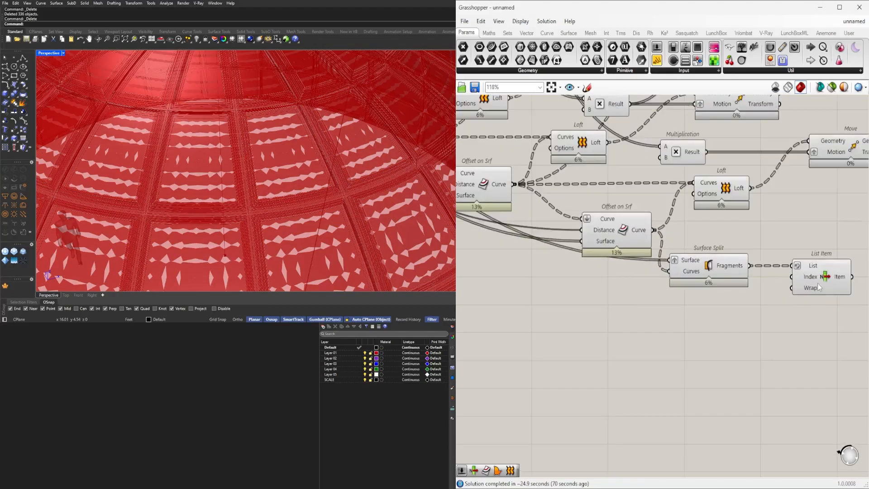
click(815, 281)
right_drag(659, 277, 499, 388)
scroll(690, 281, down, 2)
right_drag(698, 267, 679, 347)
click(678, 344)
right_drag(312, 216, 410, 144)
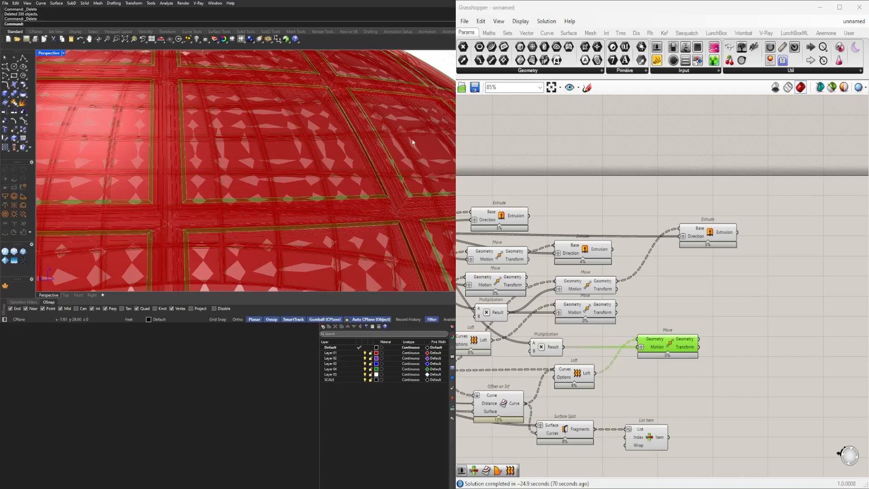
scroll(410, 144, down, 3)
right_drag(623, 319, 790, 218)
scroll(759, 302, up, 2)
Turn off the previews of the Surface Split and Isotrim components.
drag(737, 380, 627, 323)
middle_click(674, 339)
click(697, 312)
right_drag(548, 308, 757, 311)
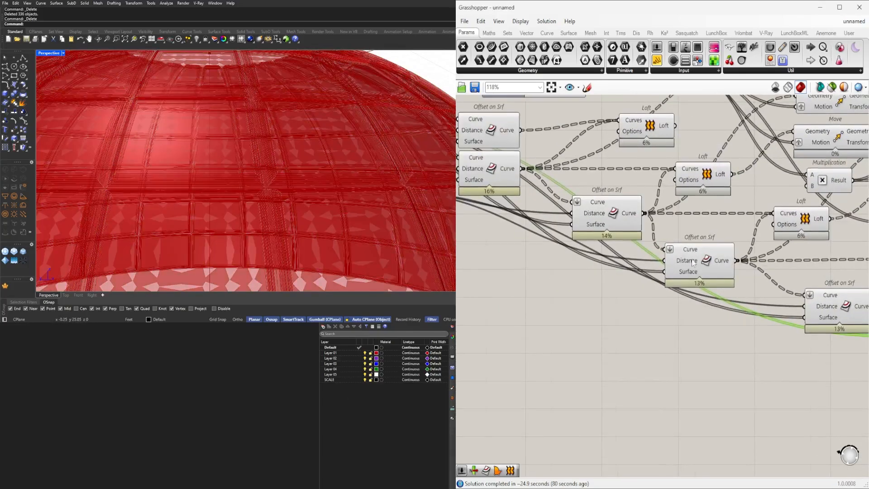
scroll(757, 311, down, 2)
right_drag(541, 263, 659, 357)
click(563, 274)
middle_click(555, 258)
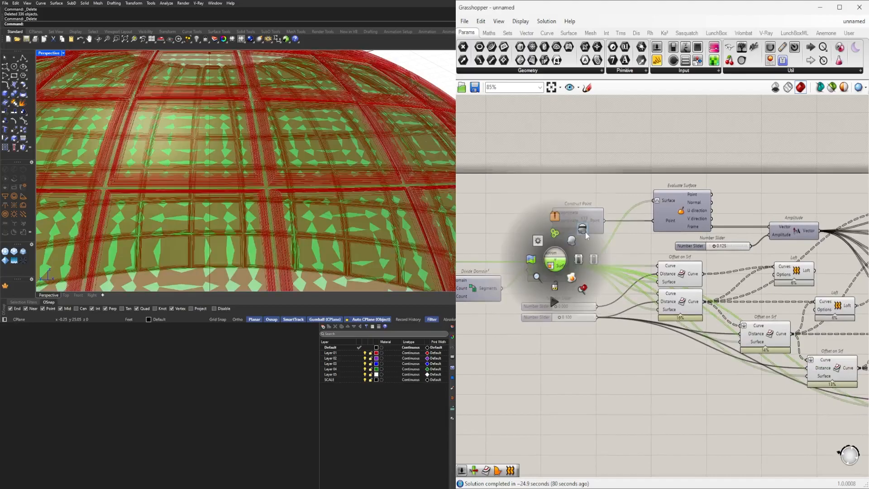
click(579, 231)
Examine the coffers from outside and inside the dome, including the panels picked by the List Item.
scroll(301, 146, down, 4)
scroll(341, 190, up, 5)
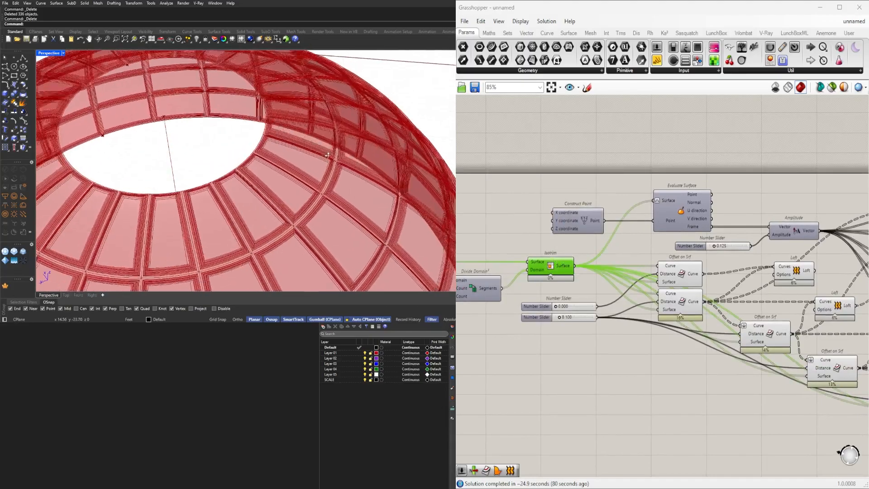
scroll(233, 157, up, 2)
right_drag(232, 157, 193, 88)
scroll(690, 243, down, 4)
scroll(730, 306, up, 4)
click(708, 355)
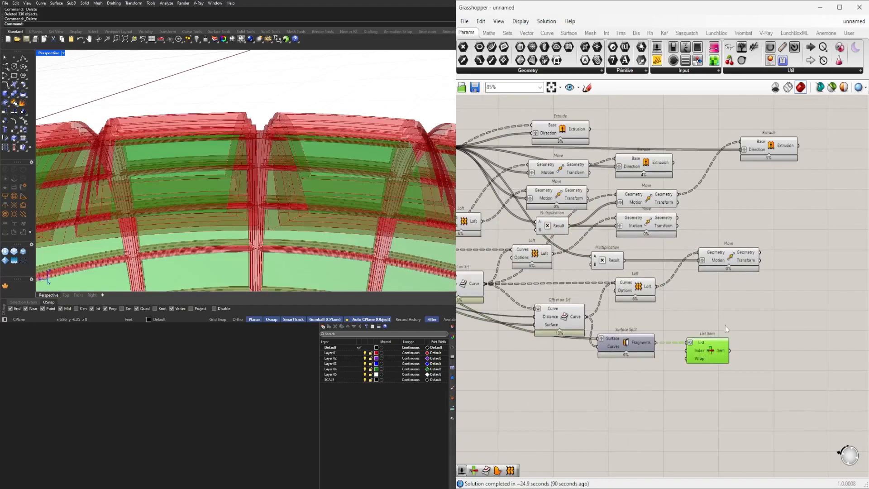
right_drag(726, 330, 734, 330)
Duplicate the innermost strips' Move component and add a Multiplication with the Amplitude vector connected to its A input.
click(737, 262)
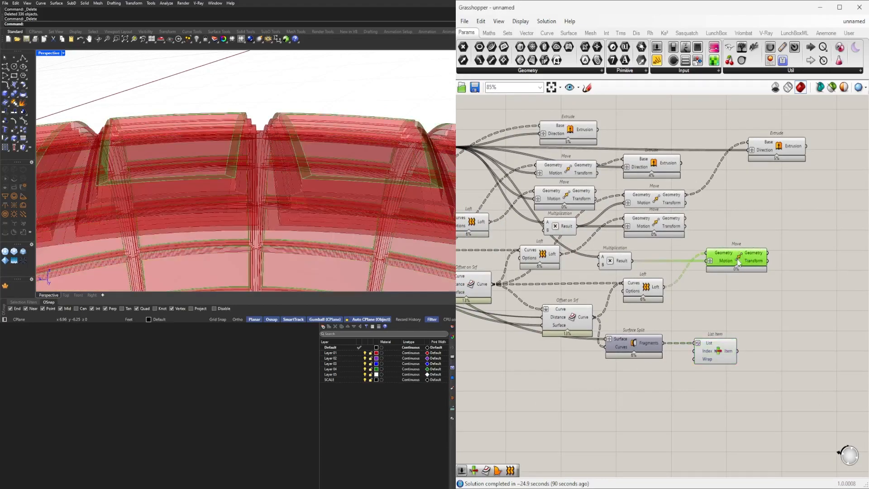
alt+drag(824, 292, 824, 292)
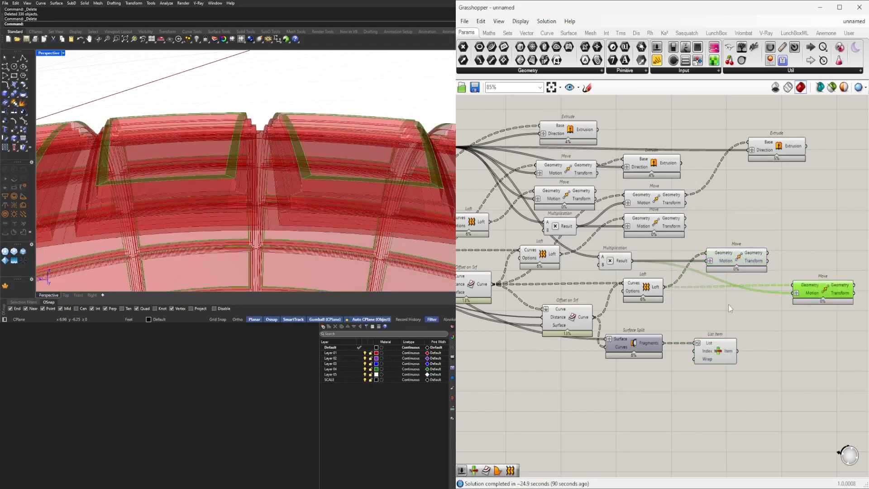
double_click(716, 309)
text(*)
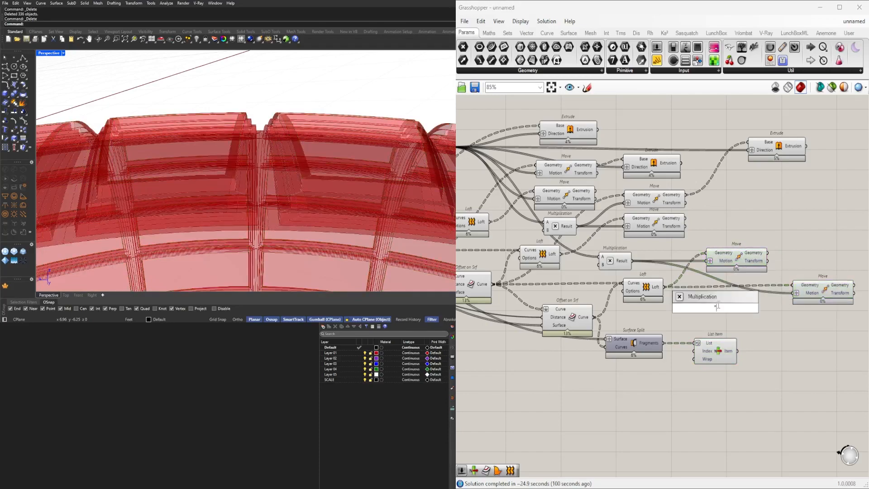
key(Return)
right_drag(674, 291, 752, 287)
click(525, 142)
drag(534, 143, 777, 300)
right_drag(812, 311, 674, 337)
scroll(673, 336, up, 2)
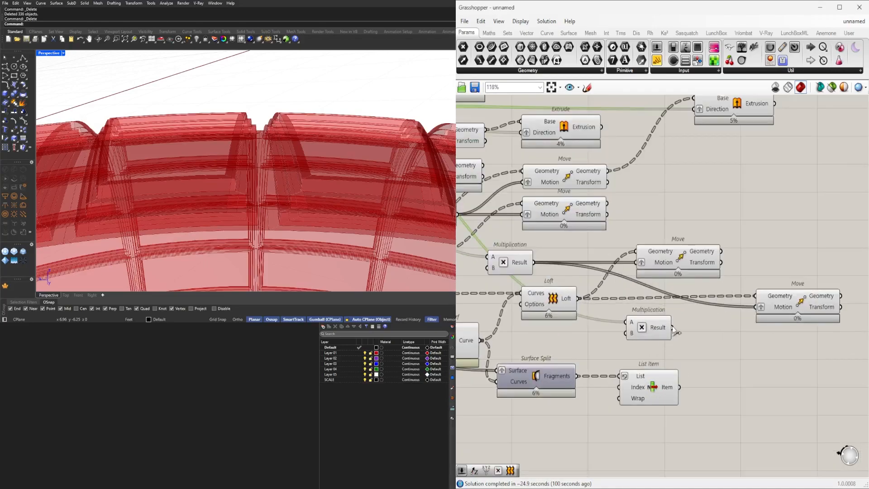
Connect the List Item's Item to the duplicated Move's Geometry and the new Multiplication's Result to its Motion.
click(668, 377)
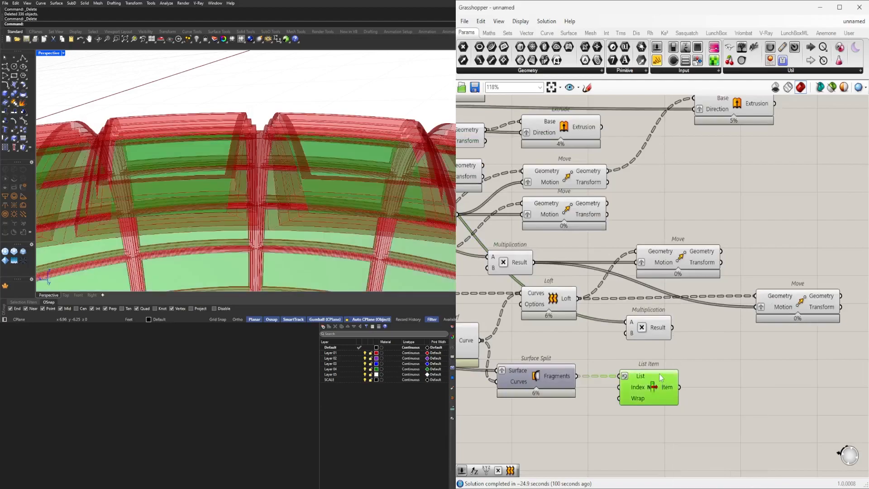
right_drag(335, 201, 358, 474)
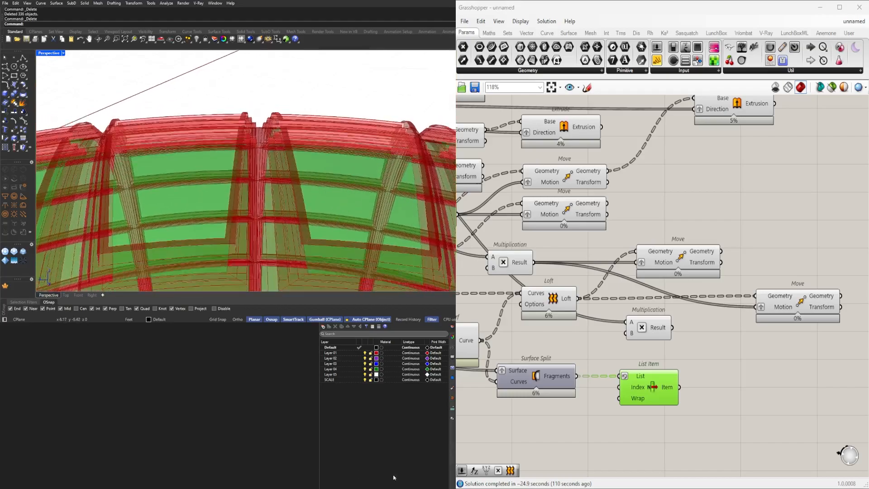
drag(680, 387, 755, 296)
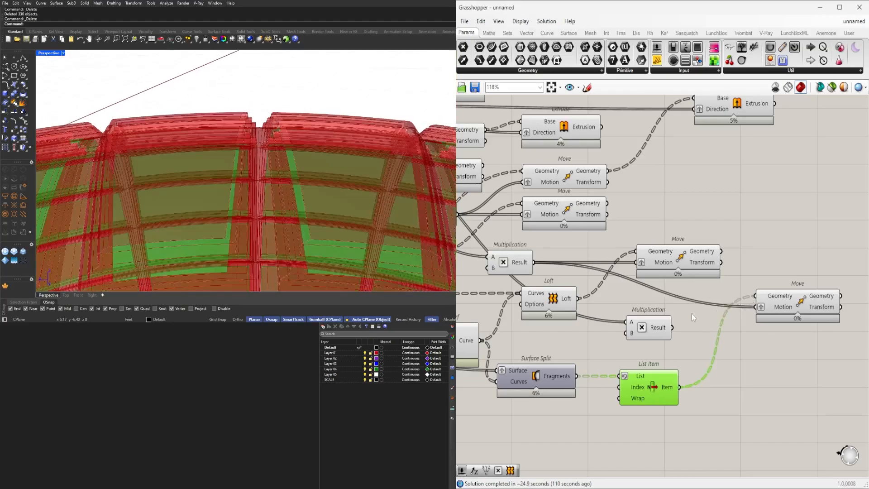
drag(809, 298, 804, 313)
mouse_move(317, 181)
right_down()
mouse_move(313, 159)
mouse_move(284, 156)
mouse_move(313, 153)
mouse_move(312, 166)
right_up()
scroll(646, 295, down, 3)
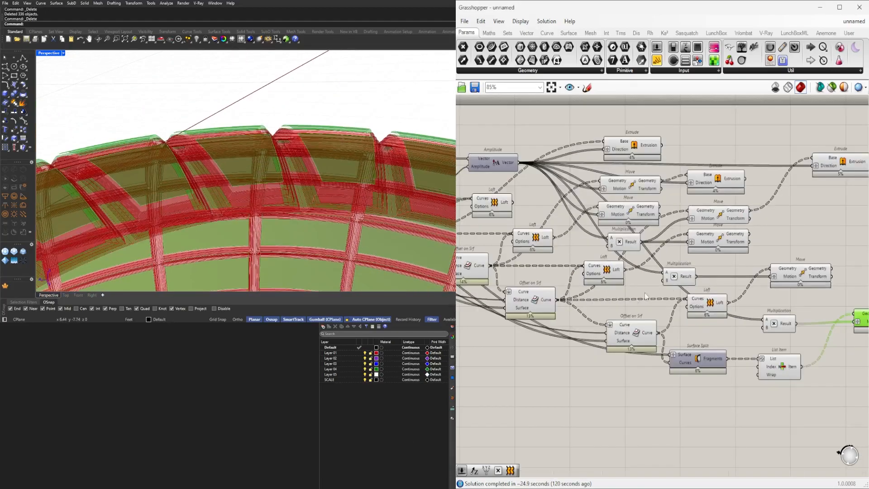
Examine the innermost offset curves and the moved panels in the model.
click(647, 337)
right_drag(721, 320, 571, 322)
scroll(610, 320, up, 2)
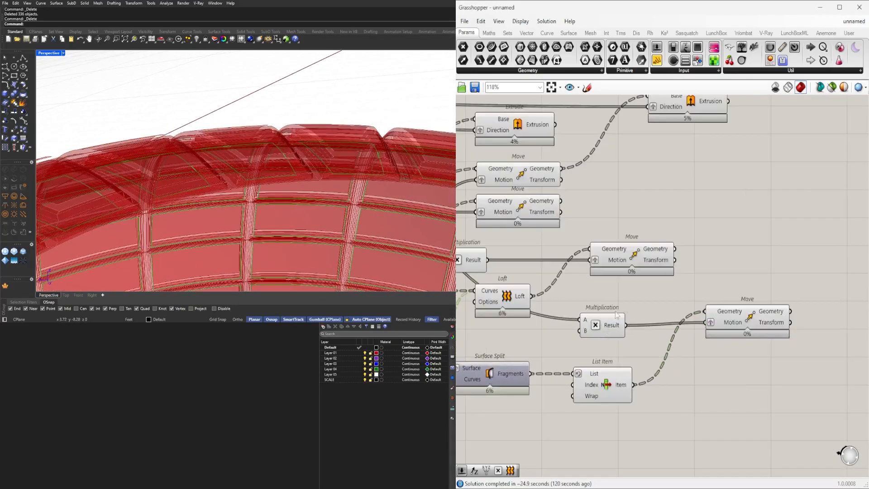
click(747, 326)
right_drag(751, 324, 782, 326)
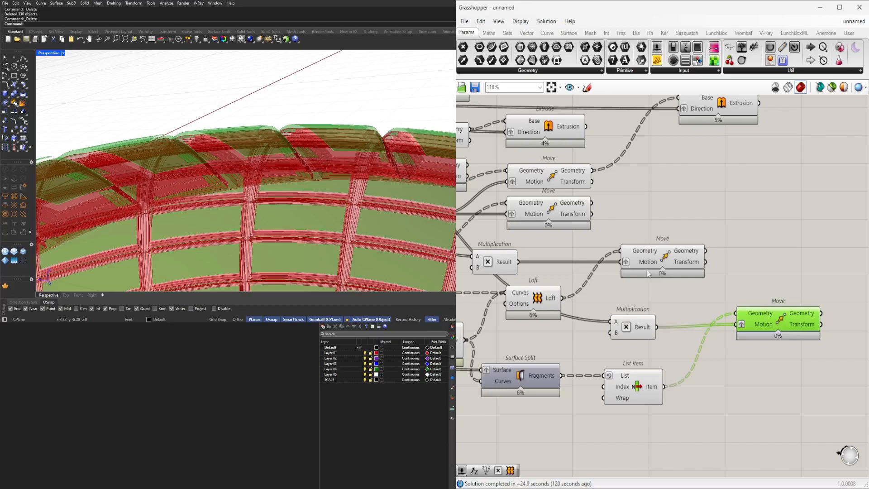
Duplicate the innermost strips' Move below the original and connect the last Offset on Srf's Curve to its Geometry input.
click(666, 259)
right_drag(773, 340, 799, 346)
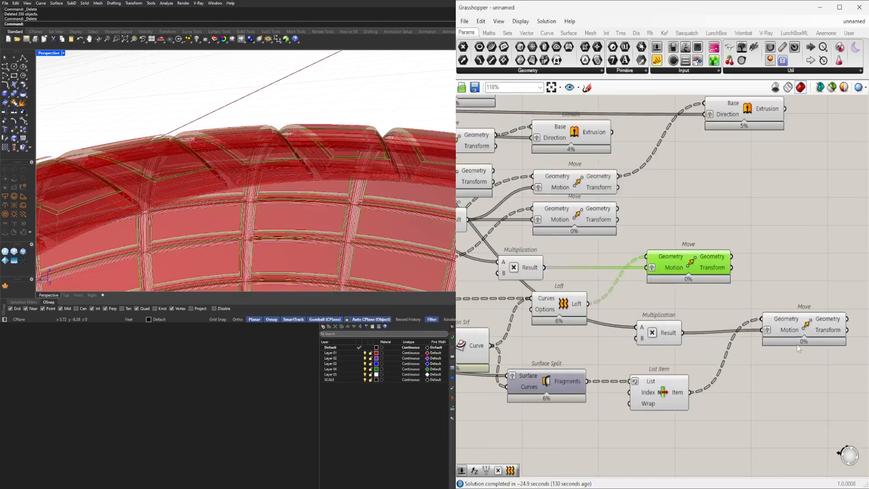
drag(691, 270, 713, 249)
alt+drag(714, 249, 711, 286)
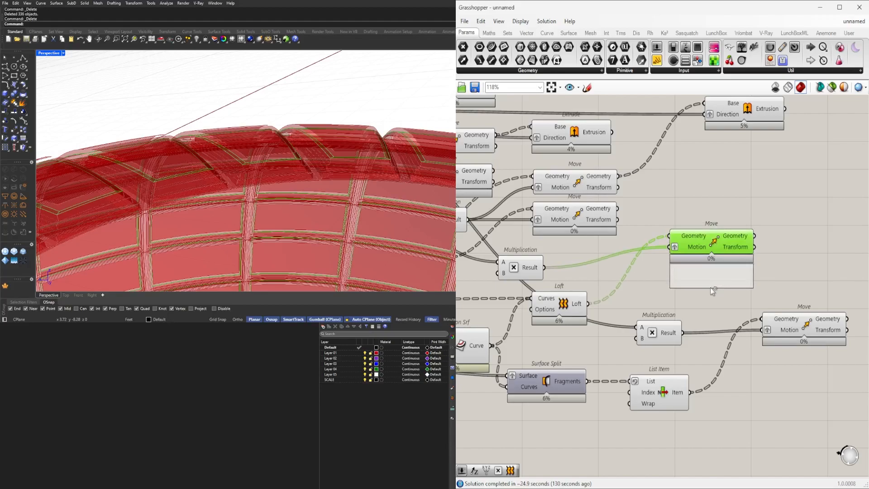
right_drag(551, 329, 614, 328)
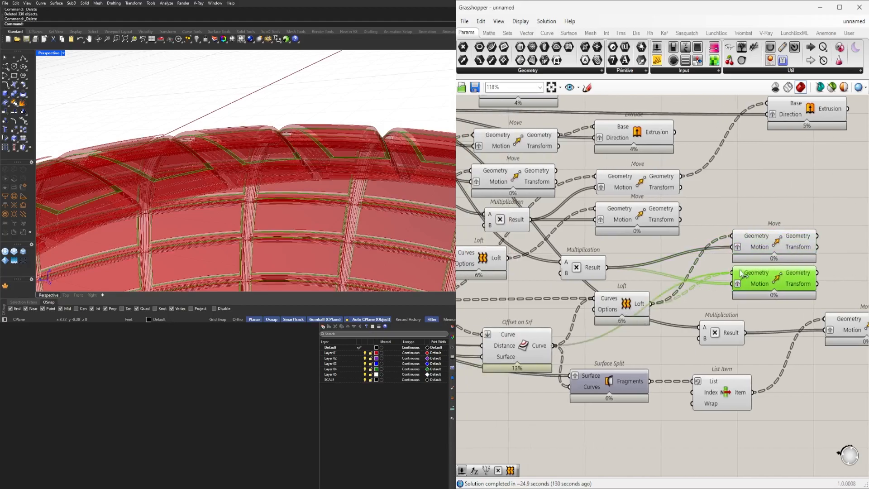
scroll(719, 308, up, 3)
scroll(748, 332, down, 3)
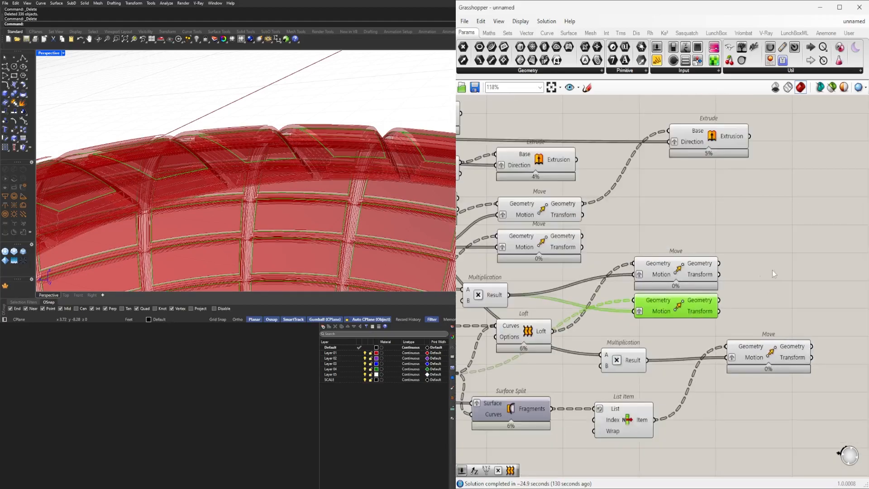
Duplicate the upper Extrude component and place the copy beside the innermost strips' Move components.
right_drag(777, 265, 716, 304)
drag(652, 183, 687, 363)
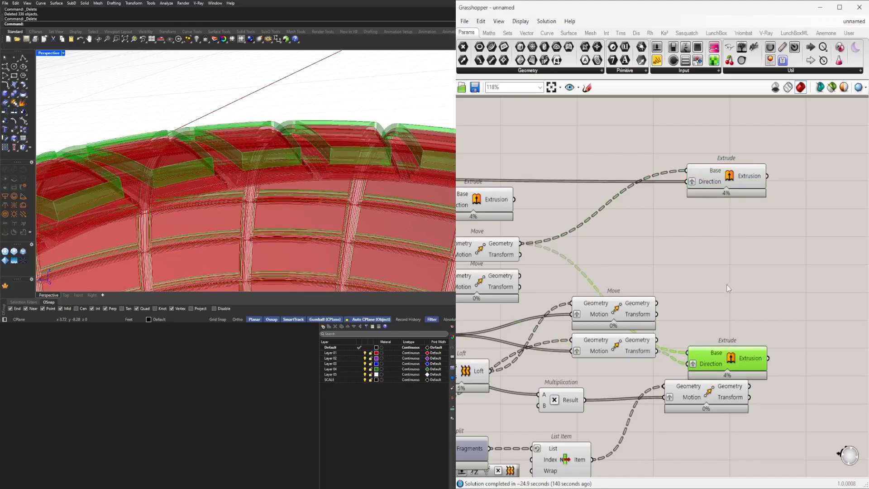
scroll(706, 299, down, 3)
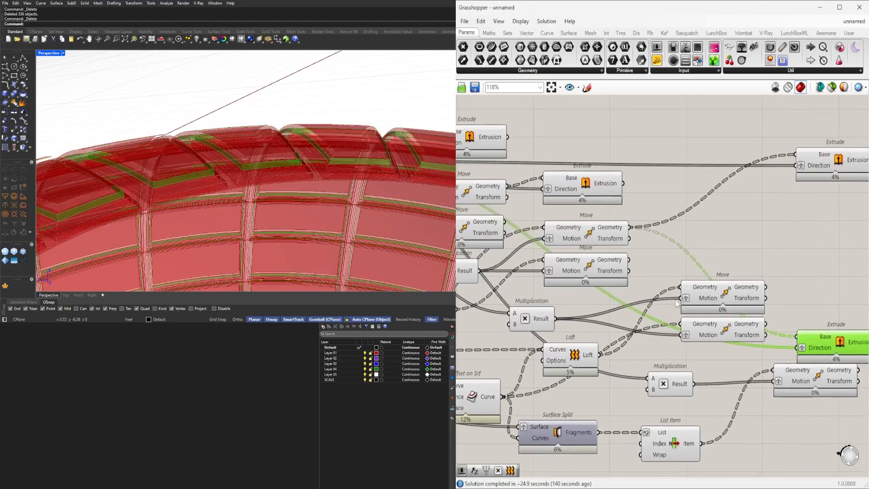
scroll(729, 320, up, 3)
right_drag(812, 336, 729, 363)
click(719, 187)
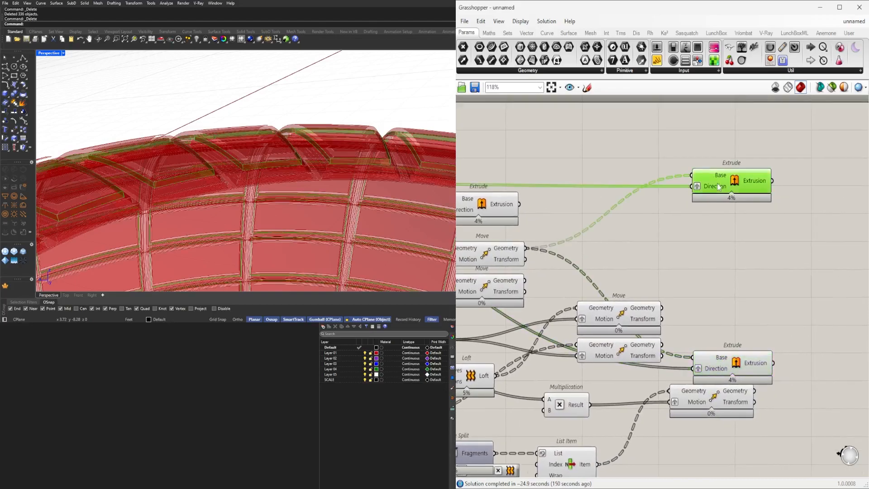
right_drag(654, 398, 712, 368)
click(783, 337)
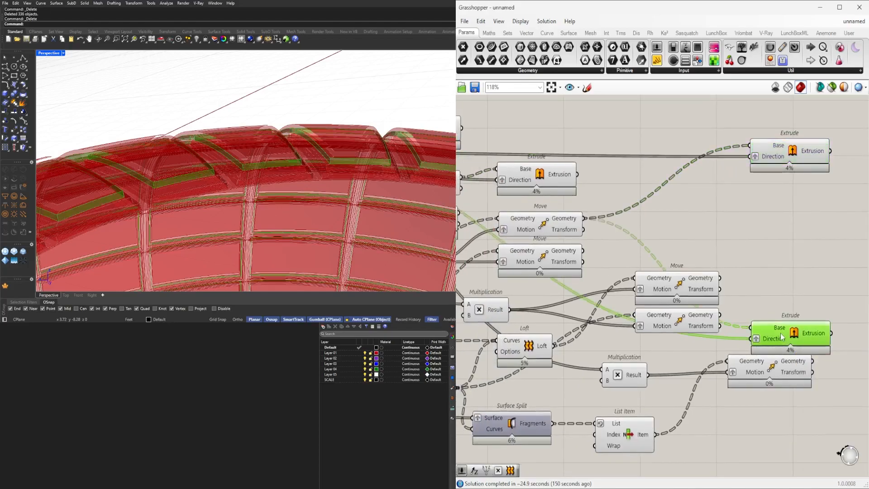
Connect the Geometry of the Move holding the last offset curves to the duplicated Extrude's Base and reposition the panels' Move beneath it.
right_drag(583, 407, 738, 387)
click(602, 366)
right_drag(610, 366, 554, 376)
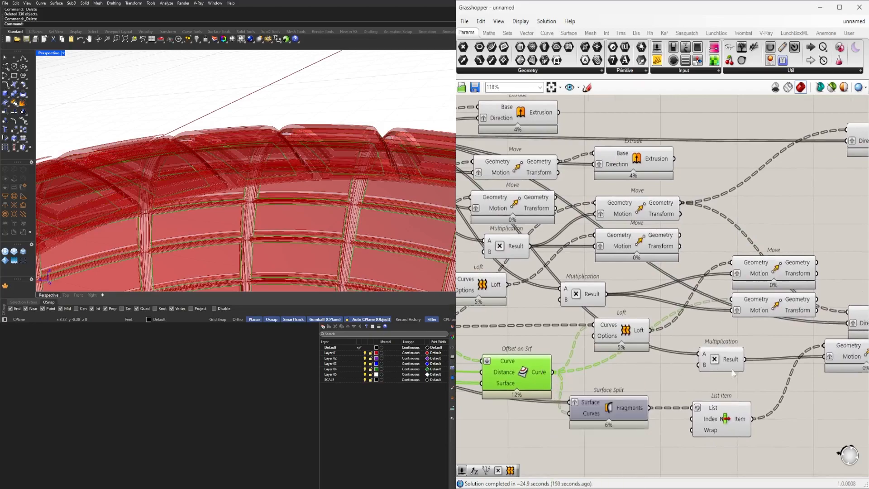
right_drag(720, 374, 675, 377)
click(719, 286)
click(730, 311)
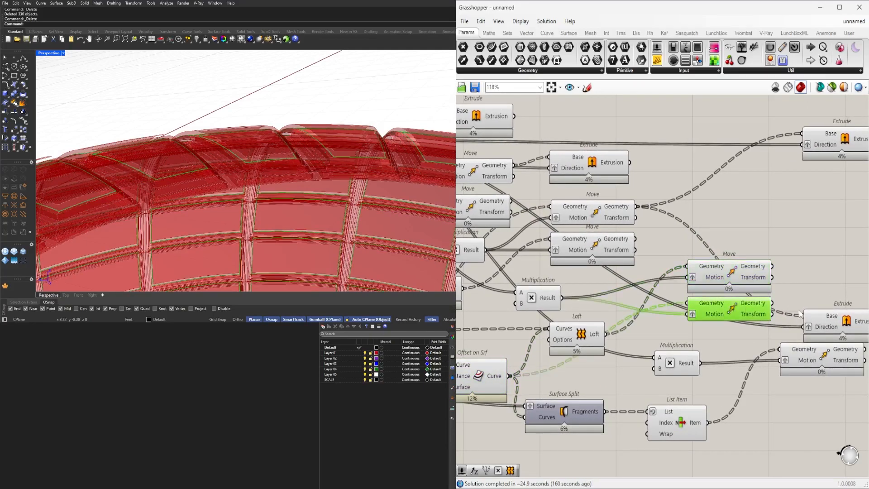
scroll(781, 314, up, 4)
click(670, 335)
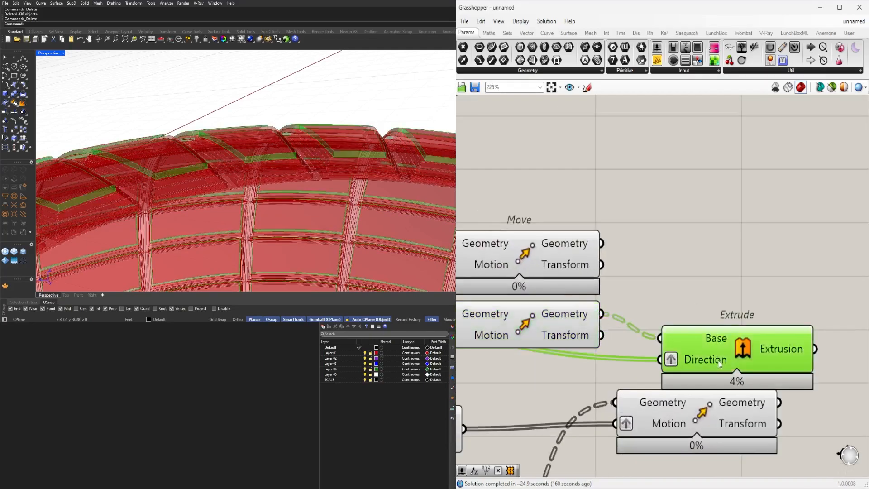
scroll(747, 330, down, 4)
click(724, 380)
drag(725, 378, 736, 388)
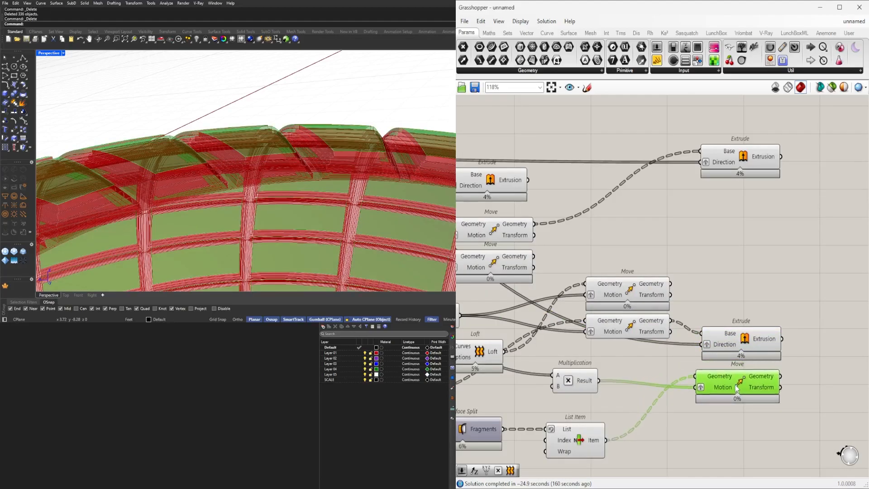
Examine the extruded coffers on the dome and look over the chain of Loft, Move and Extrude components.
scroll(747, 376, down, 2)
right_drag(800, 344, 817, 340)
right_drag(383, 180, 291, 138)
scroll(291, 137, down, 5)
scroll(623, 225, down, 3)
click(590, 199)
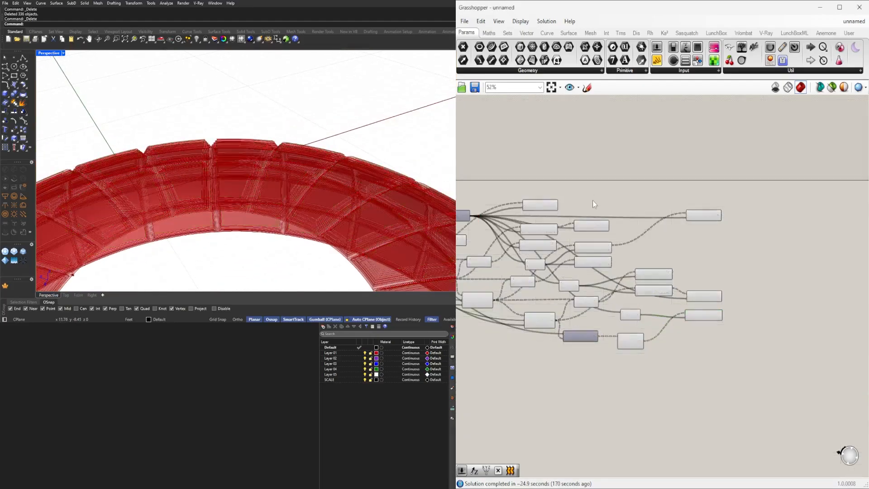
scroll(699, 219, up, 5)
right_drag(590, 200, 682, 225)
scroll(683, 225, down, 5)
right_drag(621, 260, 725, 267)
scroll(664, 273, up, 3)
scroll(664, 273, down, 1)
right_drag(664, 273, 592, 315)
Add a Brep Join component and connect the first Extrude's Extrusion and the first Loft's output to its Breps input.
double_click(707, 228)
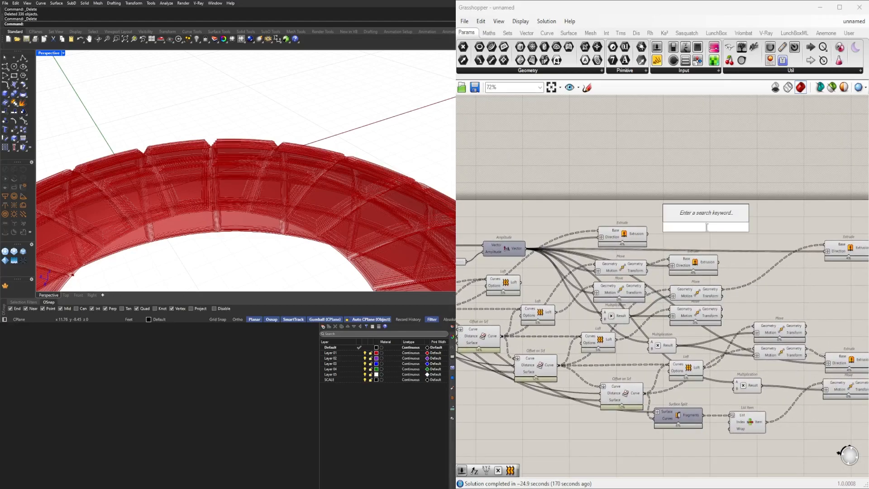
text(join)
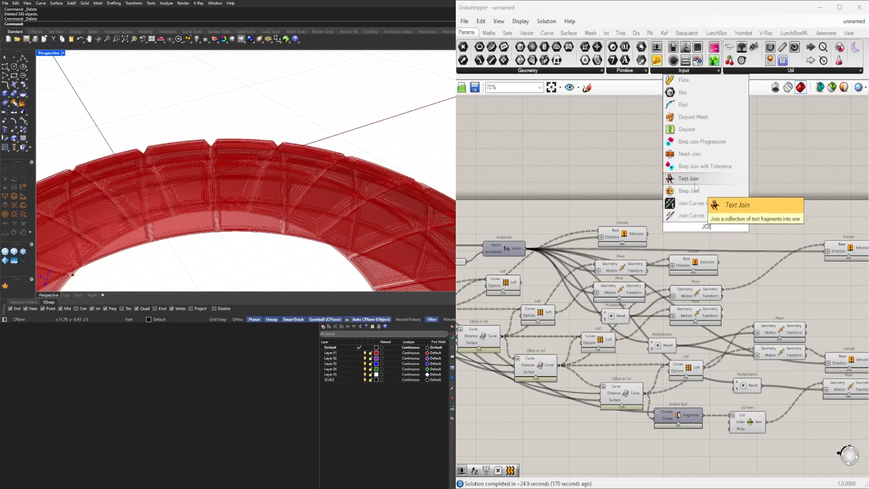
click(698, 191)
right_drag(639, 228, 689, 227)
click(568, 287)
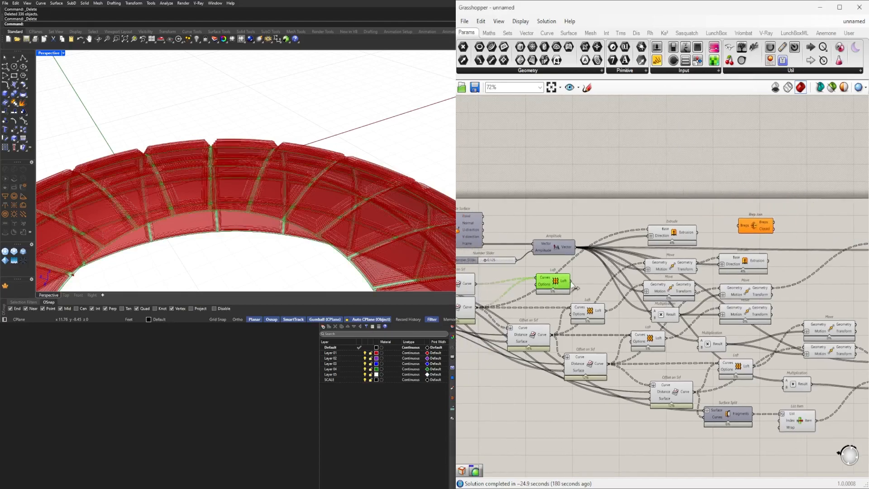
drag(739, 229, 740, 225)
Compare the second Loft's strips with the first Extrude and the Brep Join result in the model.
click(587, 314)
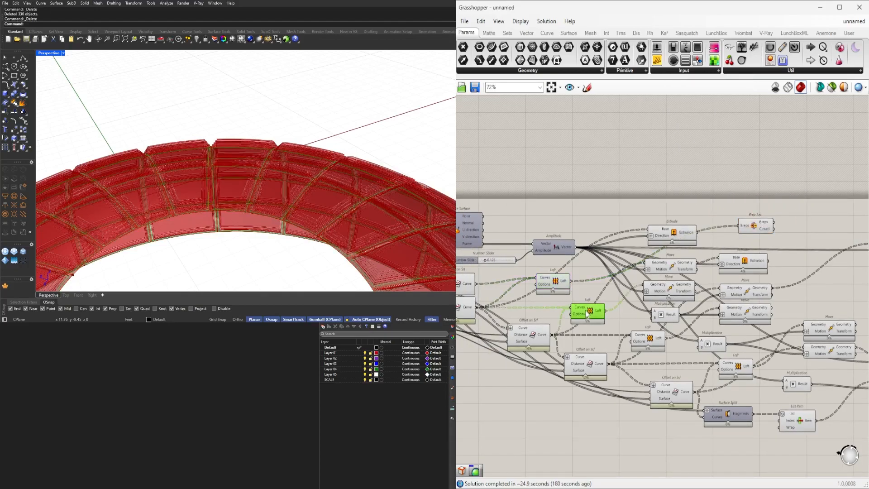
scroll(348, 106, up, 10)
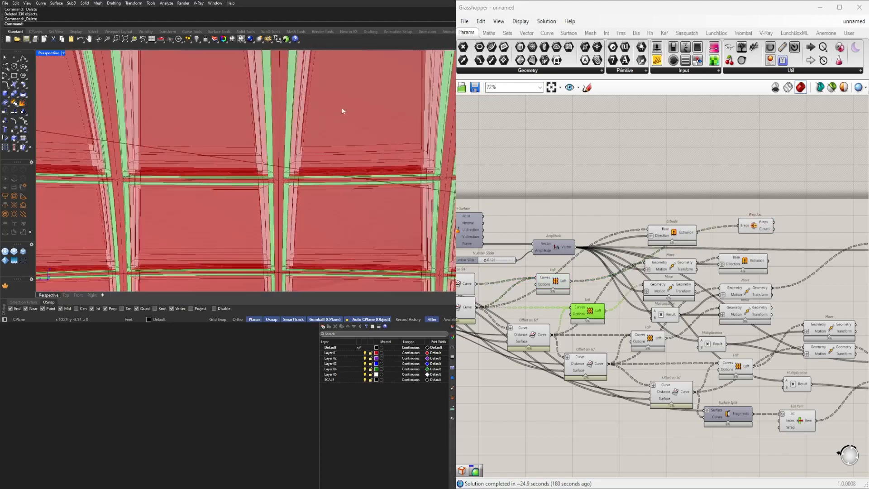
mouse_move(315, 156)
right_down()
mouse_move(308, 163)
mouse_move(317, 152)
right_up()
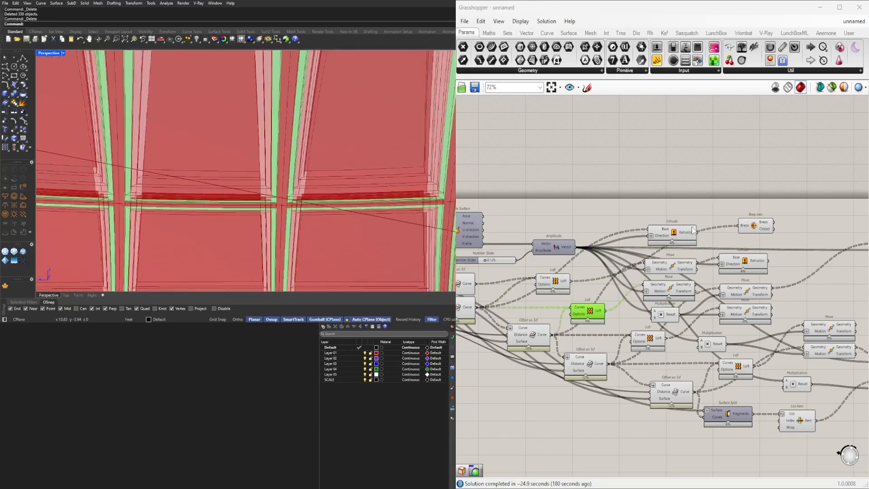
click(692, 232)
click(754, 231)
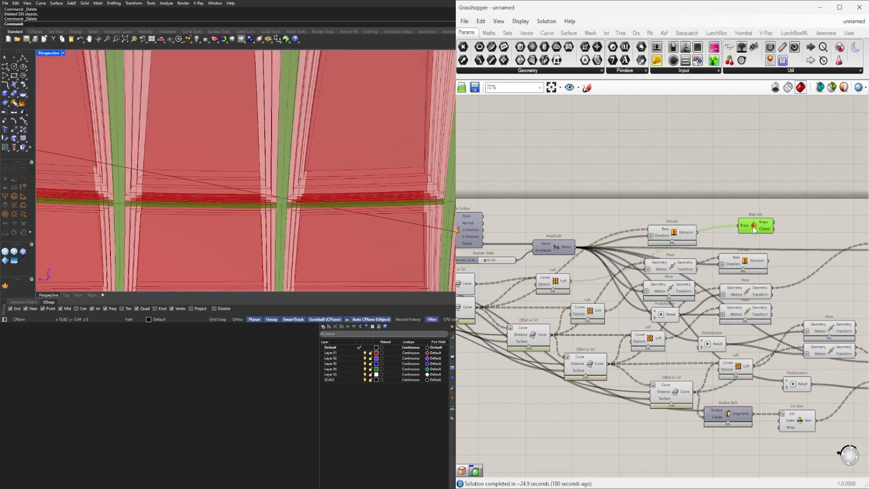
click(675, 235)
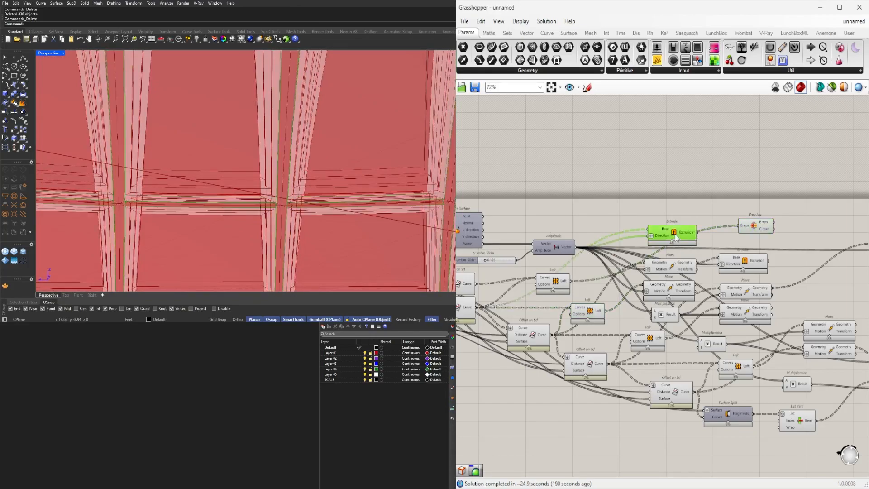
middle_click(673, 233)
click(699, 205)
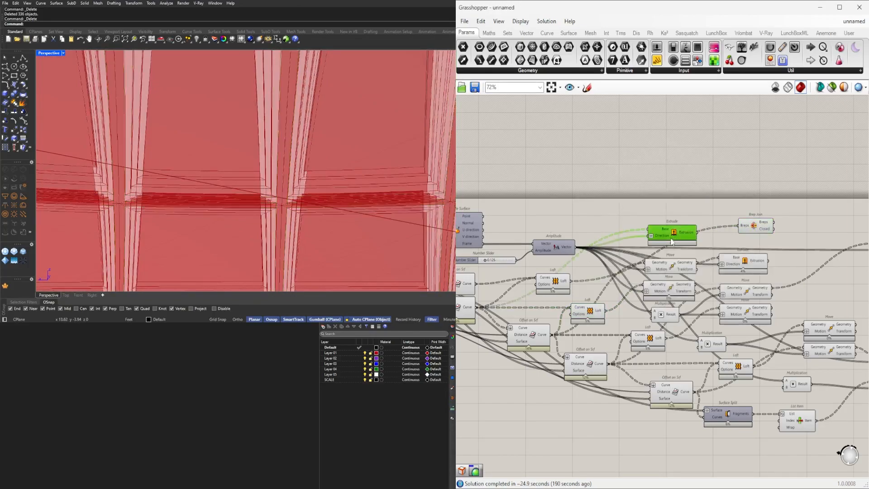
middle_click(674, 233)
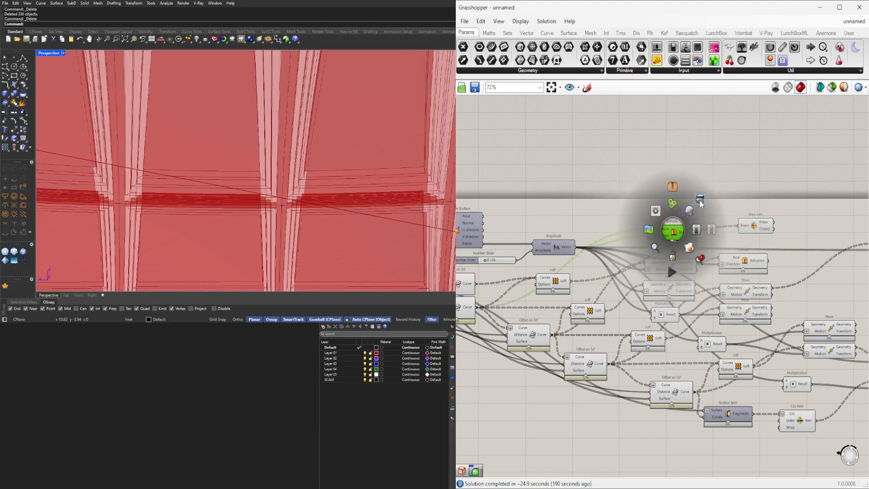
click(689, 211)
Check the joined outermost frame in the model and turn off the preview of the first Extrude and first Loft.
right_drag(344, 168, 344, 221)
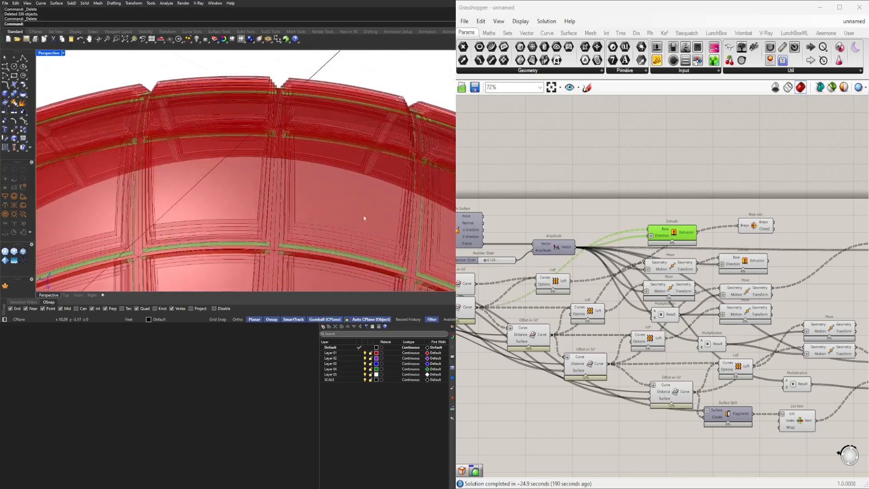
scroll(663, 203, up, 3)
right_drag(863, 234, 676, 255)
click(659, 271)
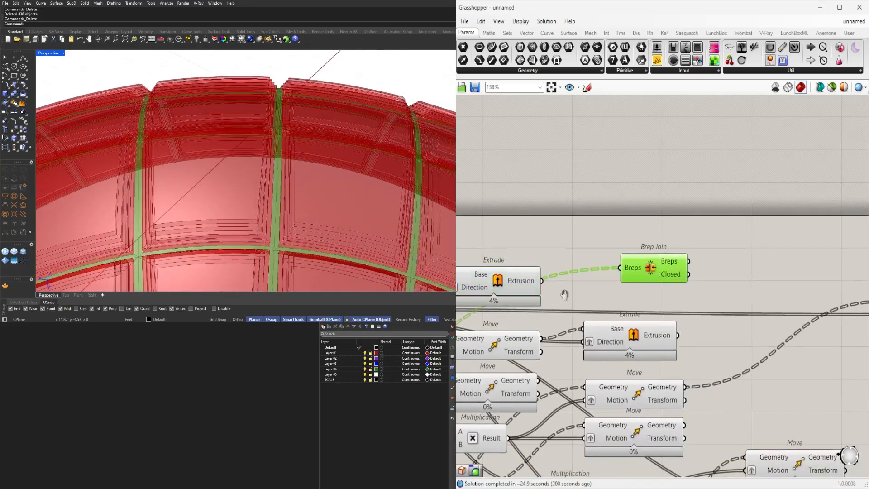
right_drag(558, 298, 636, 284)
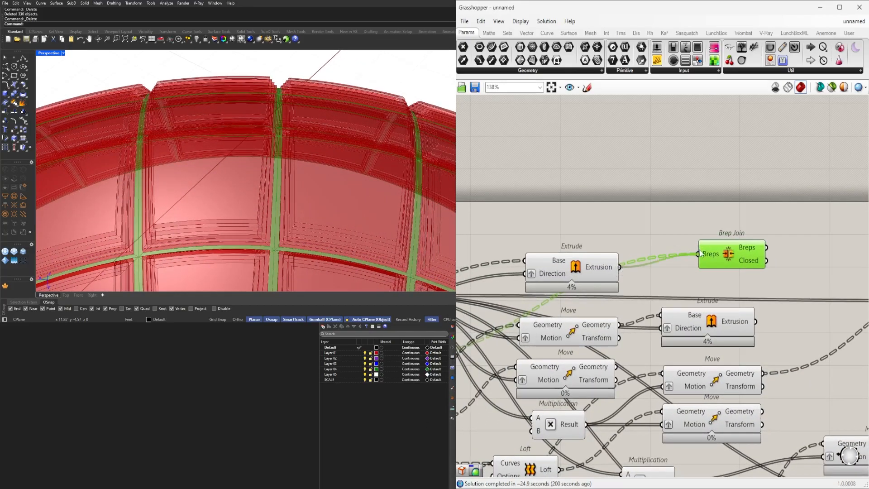
click(588, 262)
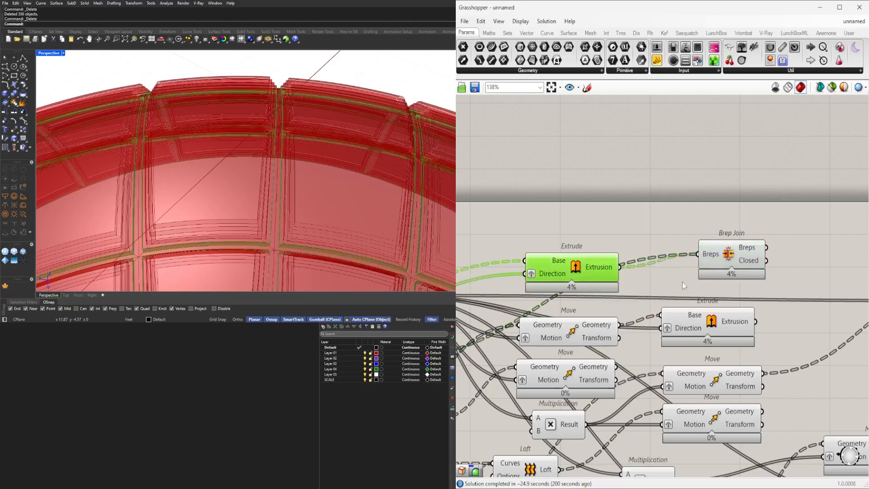
scroll(748, 218, down, 3)
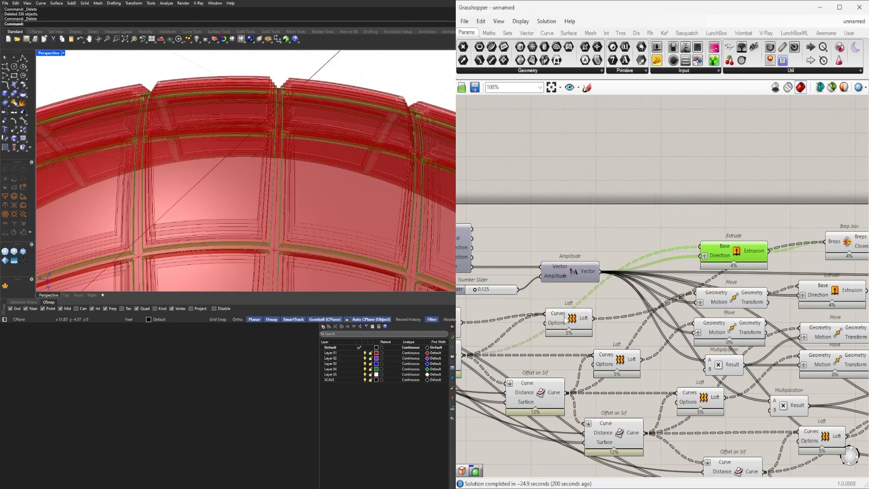
shift+click(564, 317)
middle_click(570, 316)
click(597, 290)
Move the Brep Join farther away from the first Extrude and examine its joined frame in the model.
right_drag(775, 283, 528, 319)
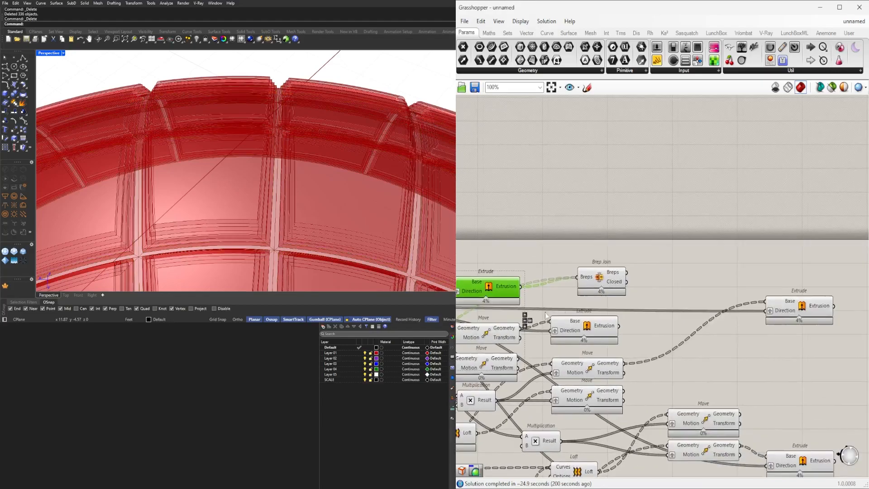
drag(604, 277, 693, 265)
right_drag(537, 286, 582, 277)
right_drag(408, 192, 328, 210)
scroll(328, 210, up, 3)
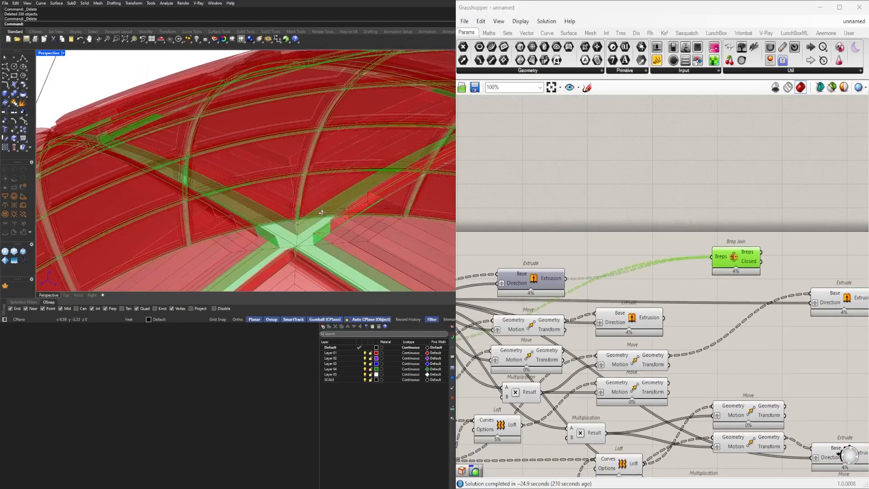
Turn off the preview of the second, third and fourth Loft components.
click(635, 320)
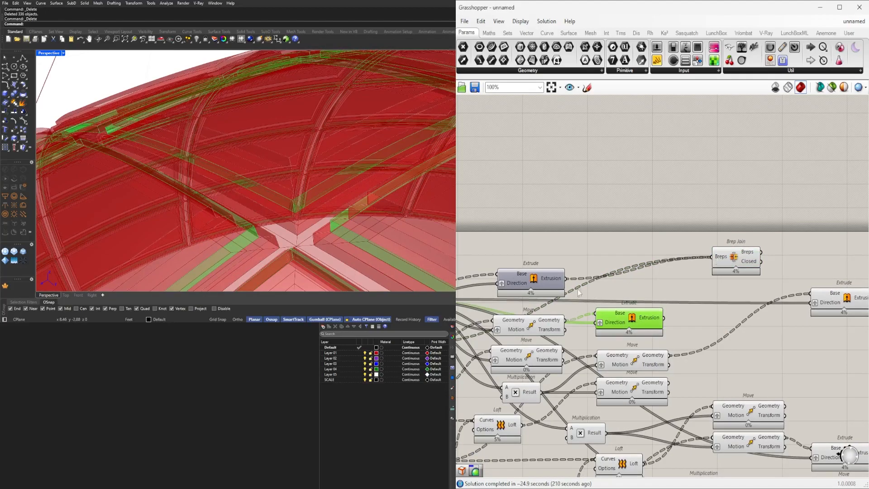
right_drag(577, 293, 660, 282)
scroll(725, 285, down, 1)
click(820, 257)
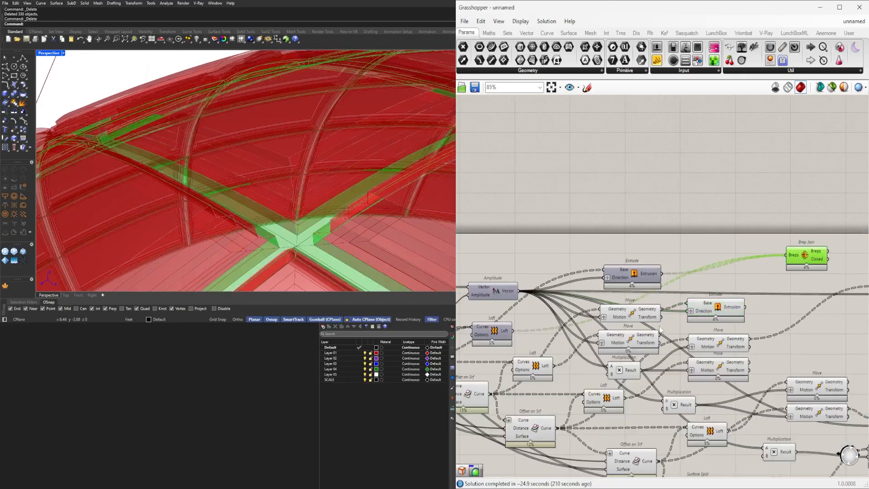
click(542, 365)
right_drag(312, 181, 324, 205)
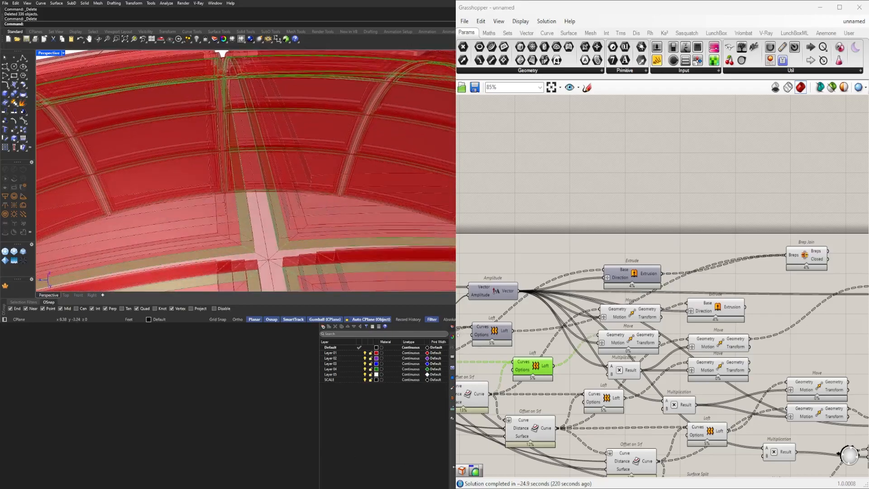
middle_click(537, 366)
click(607, 397)
middle_click(607, 397)
click(710, 431)
middle_click(711, 433)
click(740, 403)
Examine the second Extrude's step walls and the Brep Join's frame at a rib crossing in the model.
right_drag(750, 447, 634, 384)
right_drag(790, 368, 859, 364)
scroll(859, 365, down, 1)
right_drag(694, 370, 674, 391)
right_drag(685, 283, 691, 290)
click(691, 292)
right_drag(320, 195, 343, 192)
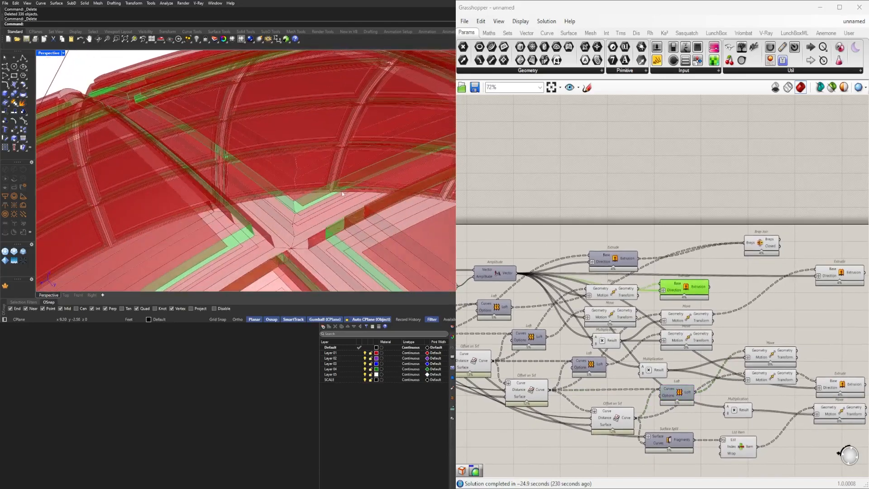
scroll(776, 264, up, 2)
click(765, 243)
right_drag(744, 248, 796, 321)
scroll(797, 321, down, 1)
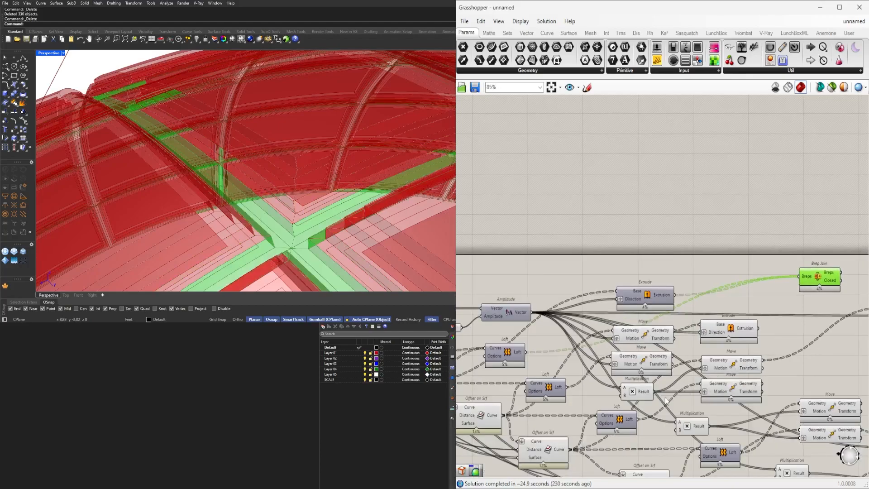
Connect the Geometry of the Move that shifts the second Loft to the Brep Join's Breps as an additional input.
click(546, 392)
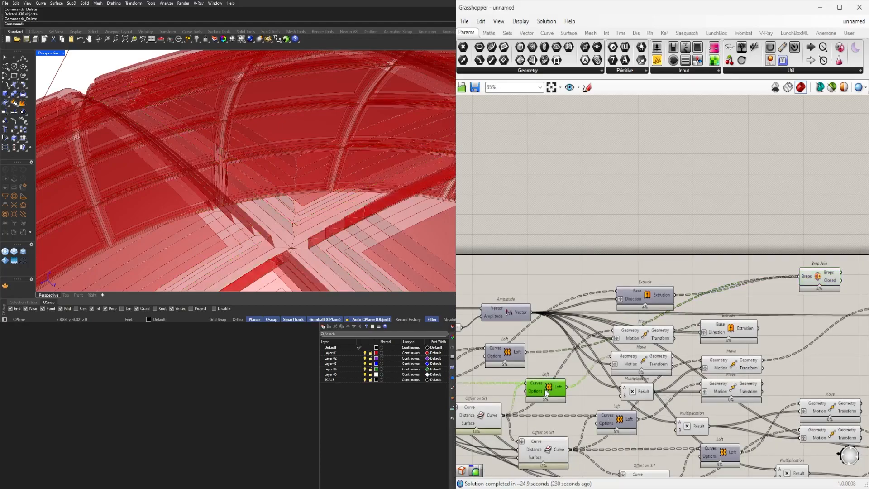
click(642, 364)
scroll(666, 350, up, 2)
drag(675, 371, 846, 250)
right_drag(787, 300, 775, 301)
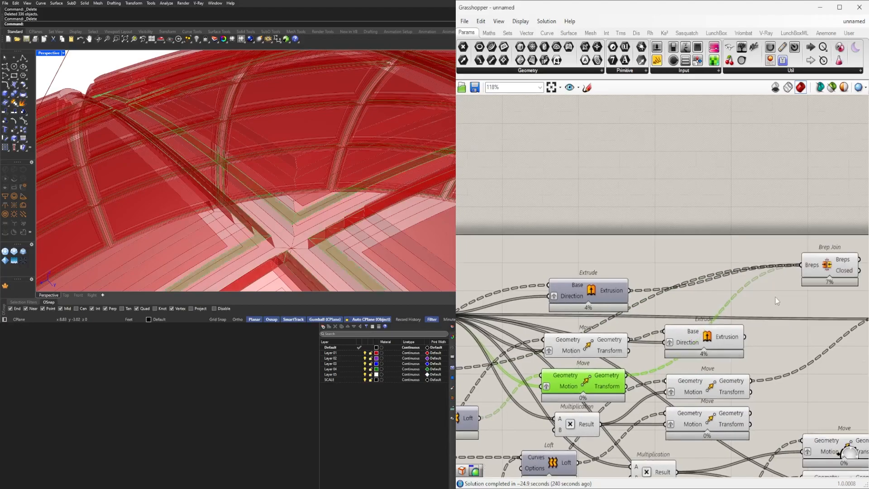
Turn off the preview of the first two Move components that supply the second coffer step.
click(597, 351)
shift+click(594, 390)
middle_click(594, 390)
click(618, 354)
Check the second Extrude against the Brep Join's joined frame and step surfaces in the model.
right_drag(724, 353, 685, 302)
click(716, 270)
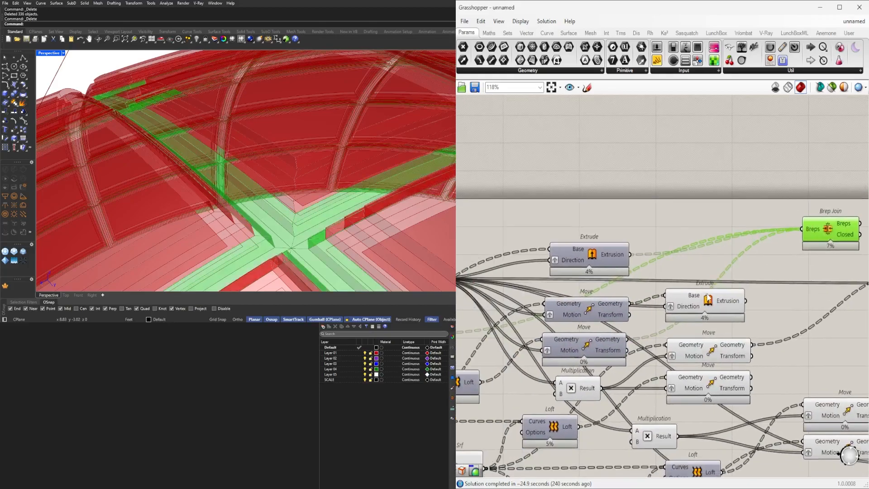
click(685, 302)
click(828, 232)
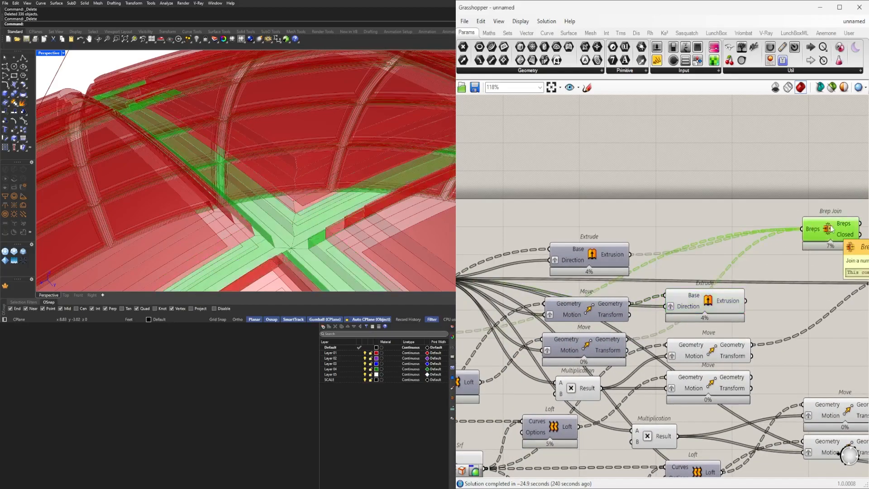
Connect the second Extrude's Extrusion to the Brep Join's Breps as an additional input and turn off that Extrude's preview.
drag(746, 302, 810, 230)
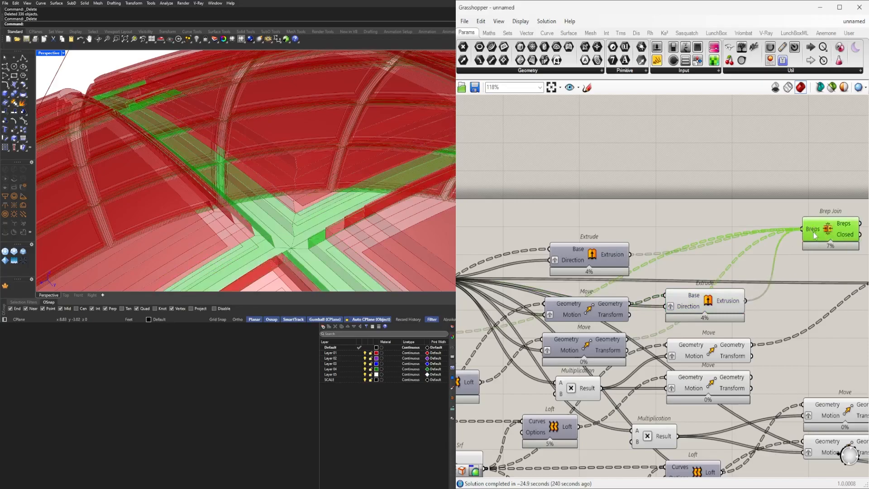
drag(784, 317, 724, 295)
middle_click(712, 292)
click(748, 264)
Add the Geometry of the lower Move in the second Move pair to the Brep Join's Breps and turn off both Moves' previews.
right_drag(748, 263, 629, 262)
click(716, 240)
mouse_move(380, 199)
right_down()
mouse_move(397, 229)
mouse_move(388, 192)
right_up()
right_drag(646, 354, 730, 342)
drag(717, 364, 771, 216)
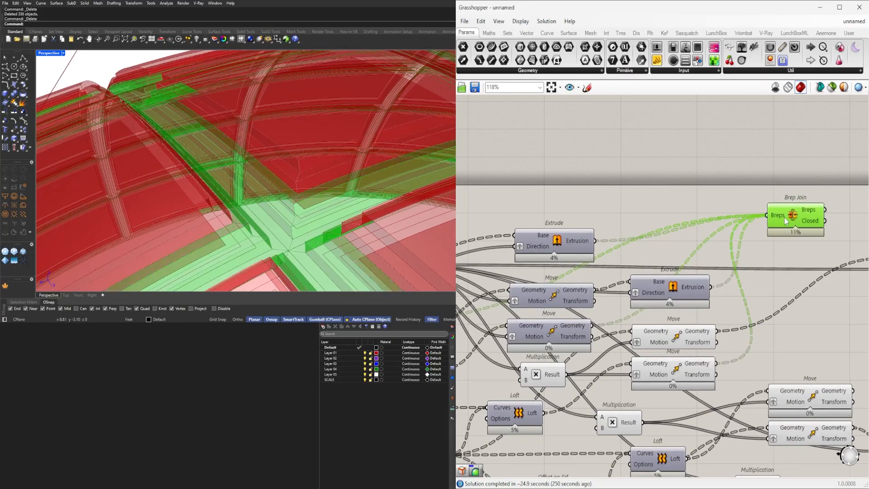
click(680, 369)
drag(763, 372, 683, 325)
middle_click(683, 324)
click(710, 297)
Move the Brep Join past the third Extrude and add that Extrude's Extrusion to its Breps input.
right_drag(795, 276, 591, 293)
scroll(591, 292, down, 3)
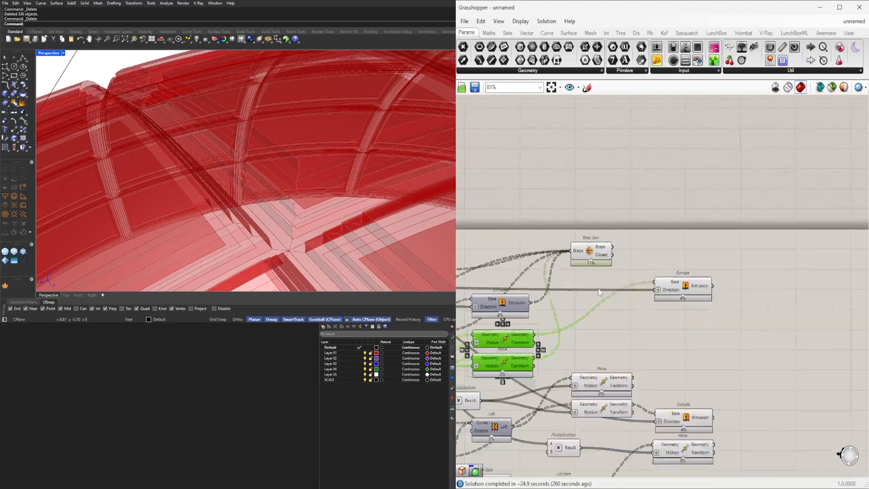
click(591, 293)
drag(599, 253, 747, 253)
right_drag(286, 118, 281, 154)
click(671, 292)
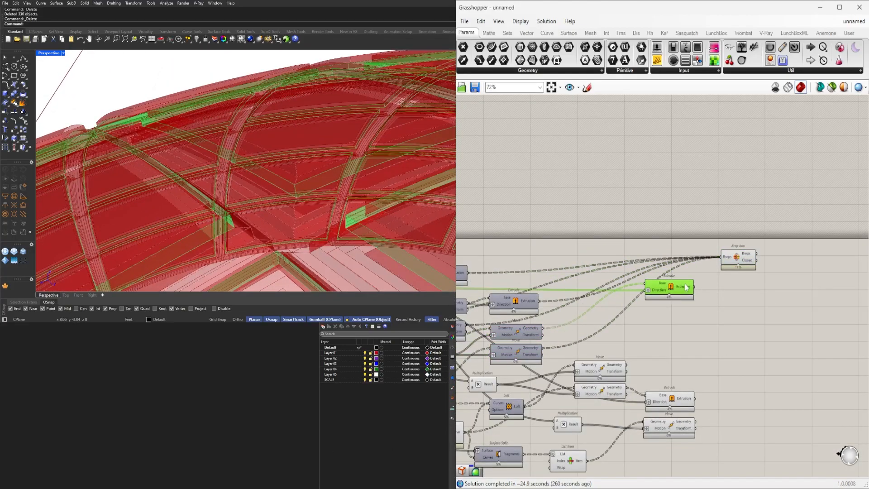
scroll(687, 288, up, 3)
shift+drag(702, 288, 740, 244)
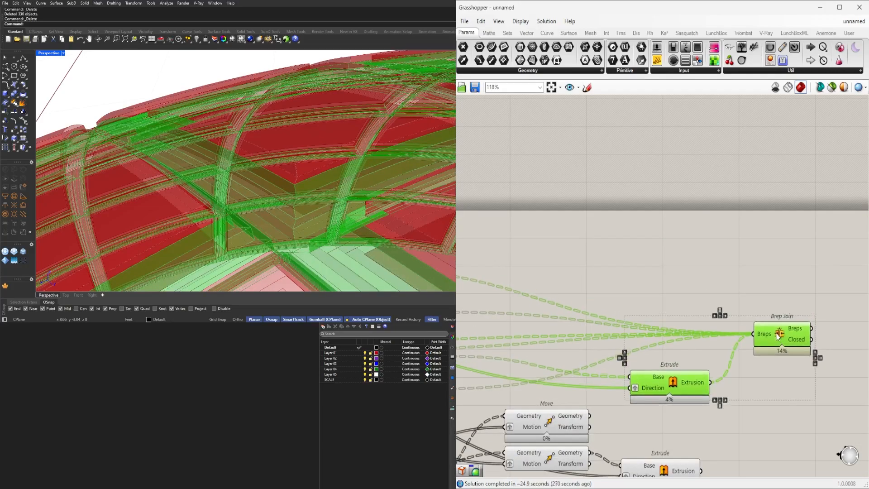
drag(776, 333, 761, 297)
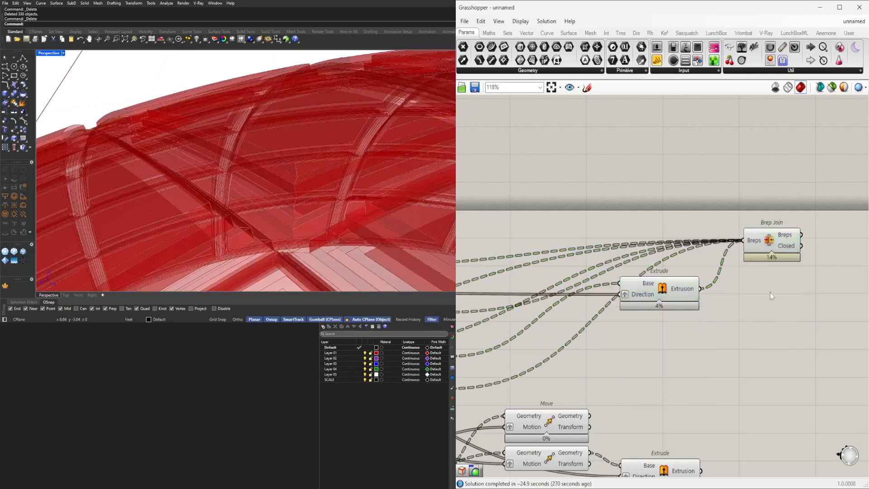
Lower the Brep Join below the third Extrude on the canvas and turn off that Extrude's preview.
drag(772, 239, 770, 341)
right_drag(716, 368, 738, 335)
click(777, 350)
scroll(741, 317, down, 1)
click(719, 251)
middle_click(705, 228)
click(731, 198)
Add the Geometry of the upper Move in the third Move pair to the Brep Join's Breps.
right_drag(718, 259, 592, 226)
click(711, 266)
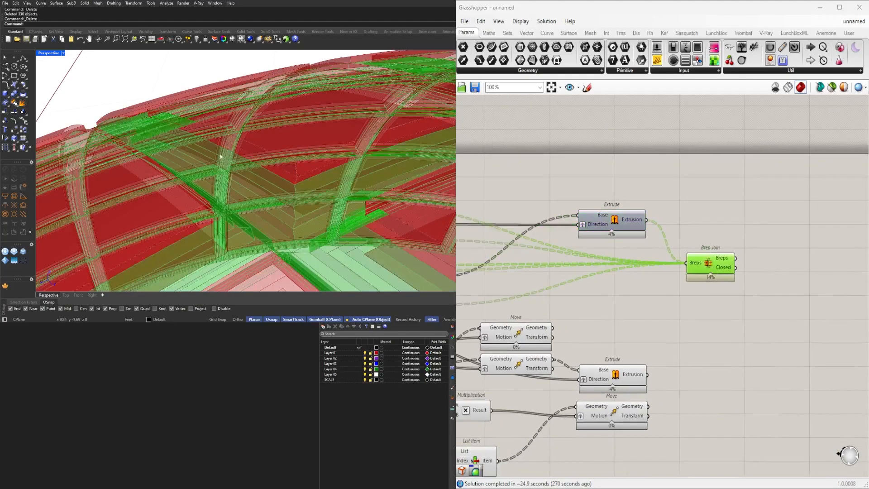
right_drag(221, 154, 221, 213)
right_drag(625, 334, 697, 336)
scroll(752, 306, down, 1)
scroll(640, 348, up, 1)
right_drag(639, 347, 604, 349)
shift+drag(628, 320, 755, 259)
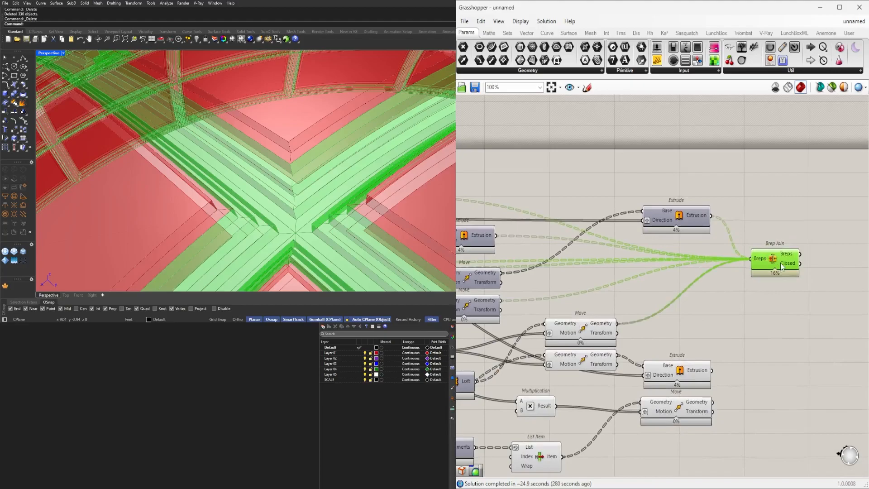
Shift the Brep Join clear of the incoming wires and turn off the preview of the third pair of Move components.
drag(772, 270, 792, 300)
drag(592, 386, 587, 312)
middle_click(587, 311)
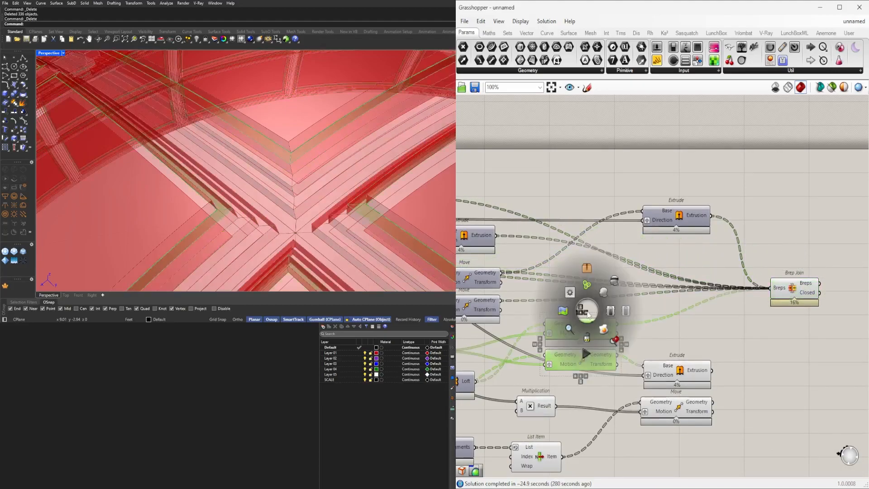
click(614, 281)
Add the last Extrude's Extrusion and the Geometry of the Move fed by the List Item to the Brep Join's Breps.
click(704, 351)
click(687, 376)
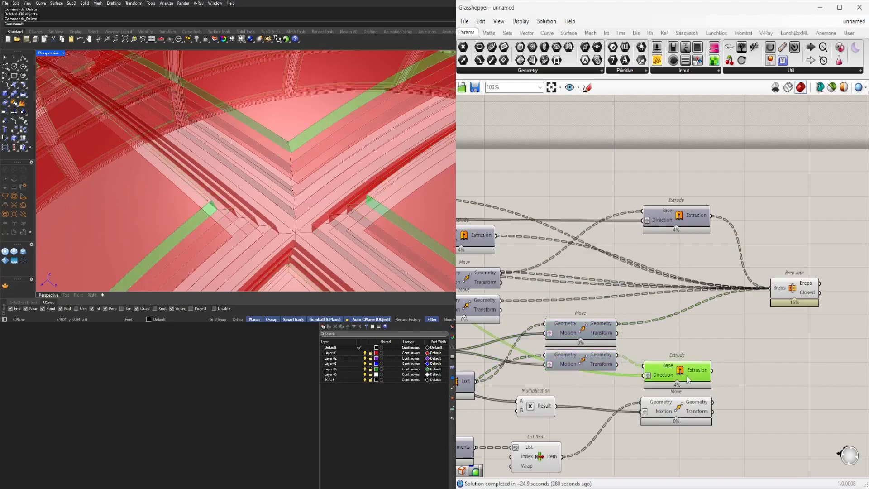
shift+drag(713, 370, 771, 288)
shift+drag(773, 290, 775, 292)
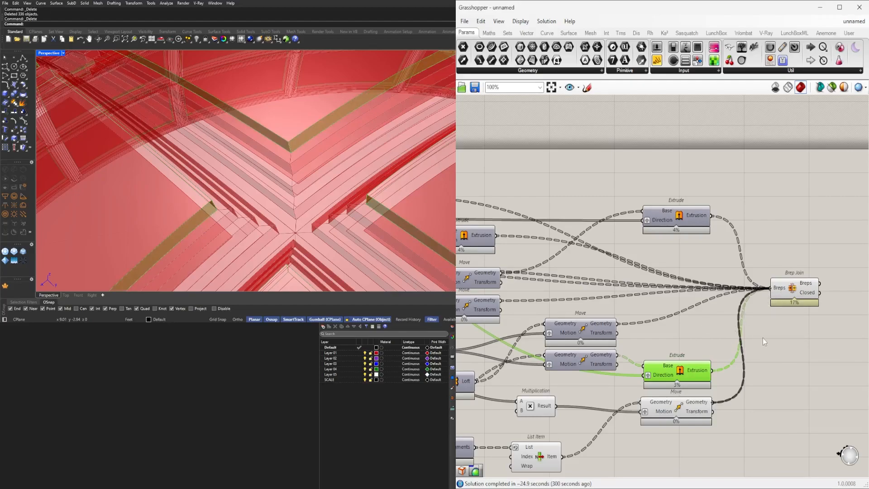
Flatten the Brep Join's Breps input and move the component farther away from its source components.
scroll(760, 334, up, 2)
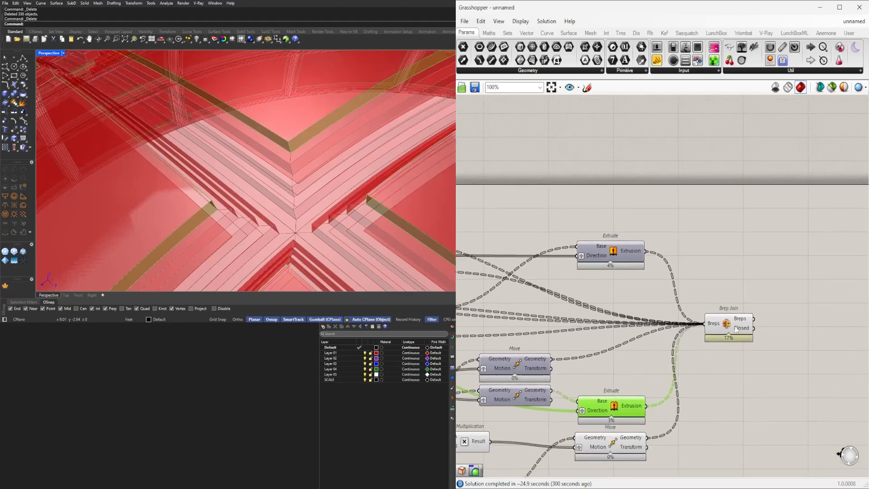
right_click(704, 326)
click(727, 380)
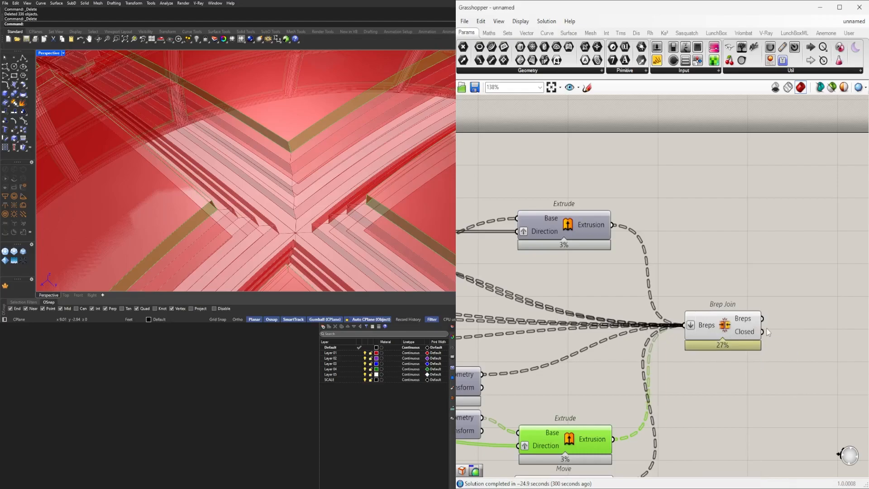
drag(697, 329, 767, 327)
click(757, 265)
Turn off the preview of all components upstream of the Brep Join, back to the dome profile.
scroll(757, 269, down, 5)
right_drag(664, 360, 735, 361)
scroll(752, 376, down, 3)
drag(764, 389, 547, 295)
middle_click(546, 292)
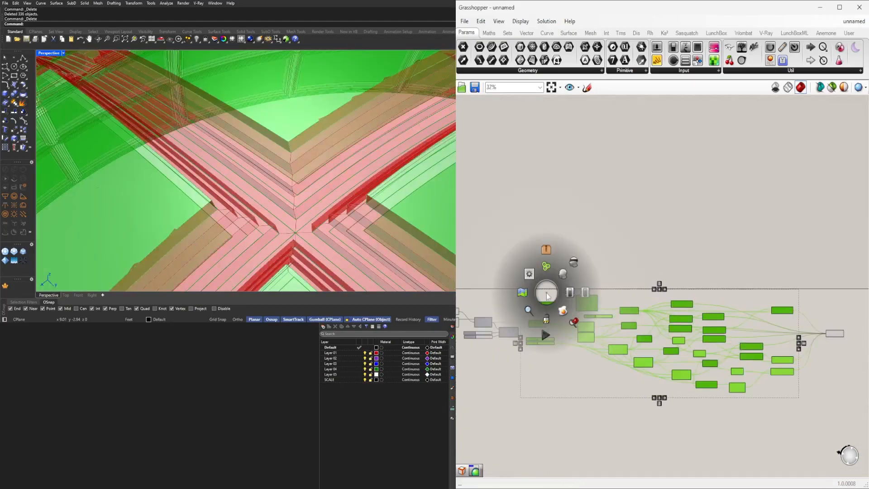
click(573, 264)
click(556, 414)
right_drag(508, 400, 690, 393)
drag(769, 389, 571, 277)
middle_click(573, 276)
click(593, 254)
Examine the joined coffered dome surface and its stepped frames from inside in the perspective view.
scroll(333, 155, down, 4)
right_drag(333, 155, 272, 158)
scroll(301, 89, up, 4)
scroll(278, 81, down, 3)
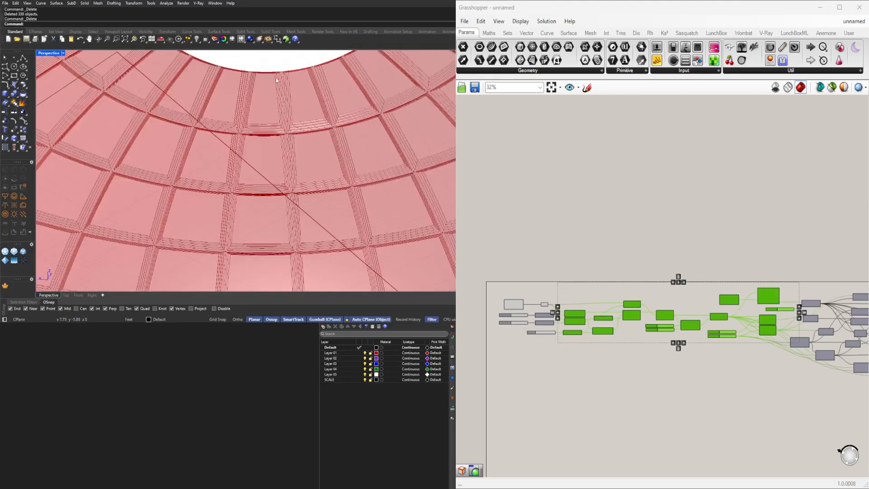
scroll(279, 80, up, 4)
scroll(297, 93, down, 4)
right_drag(297, 93, 295, 61)
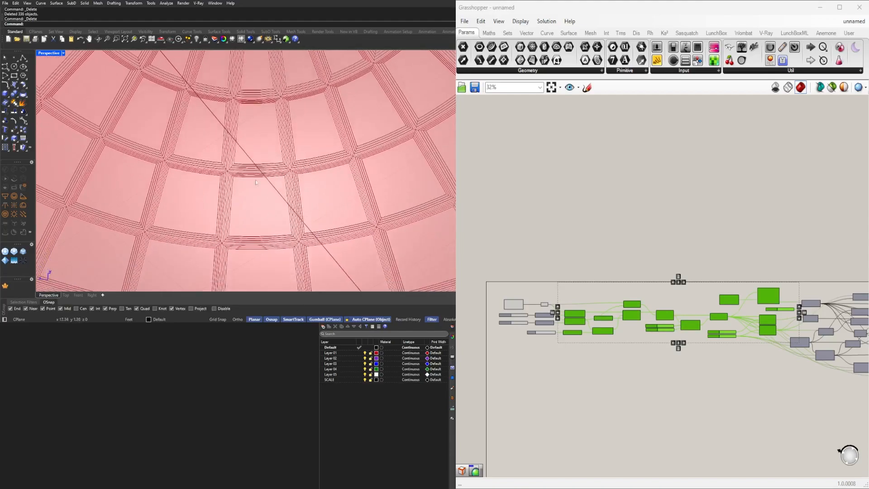
right_drag(253, 190, 272, 230)
Set the wire display of the Brep Join's Breps input to Hidden.
scroll(655, 363, down, 3)
right_drag(654, 362, 510, 349)
scroll(719, 338, up, 8)
drag(729, 294, 725, 274)
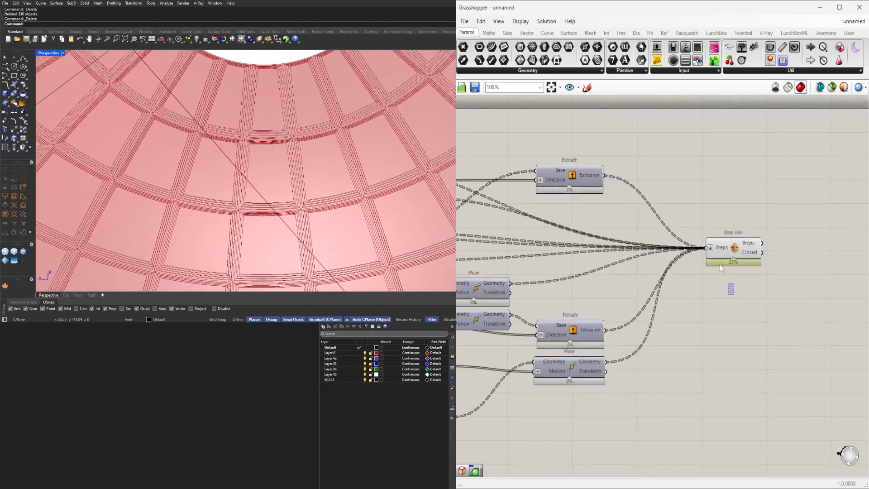
right_click(721, 247)
mouse_move(747, 277)
click(832, 296)
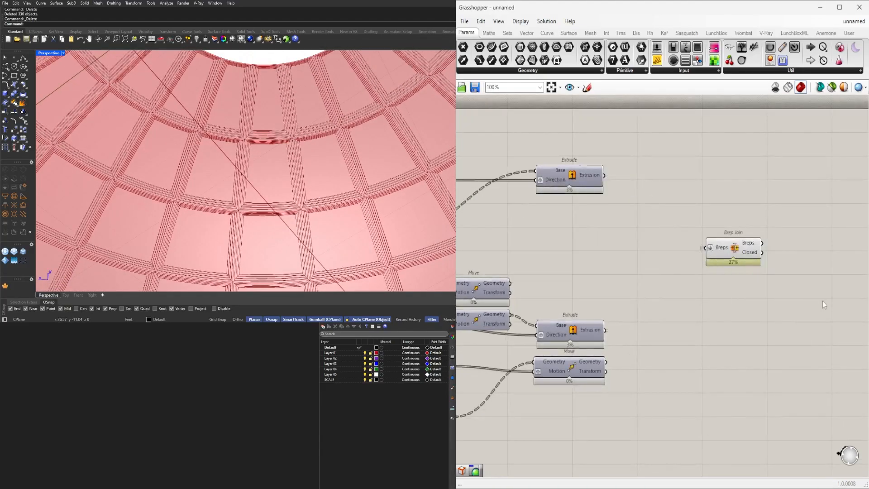
Add a Custom Preview component beside the Brep Join.
right_drag(765, 261, 648, 309)
scroll(627, 304, down, 3)
scroll(669, 306, up, 4)
double_click(677, 306)
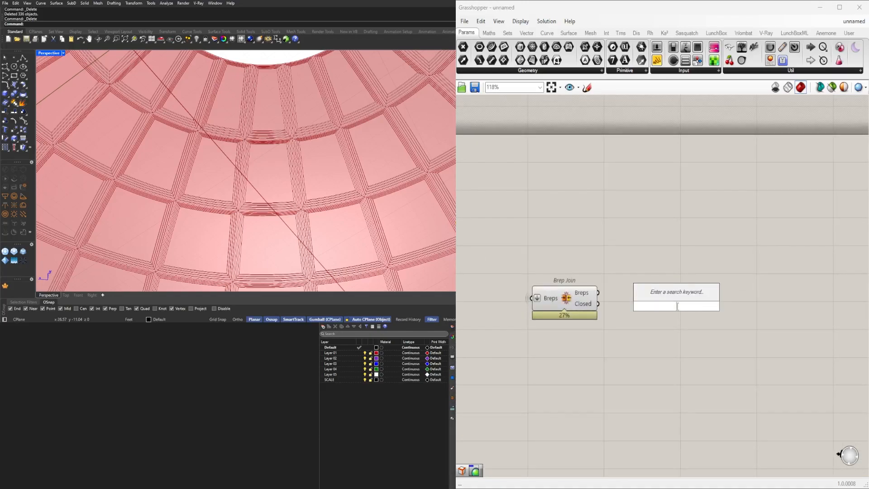
text(custom)
click(702, 280)
drag(683, 314, 717, 310)
Add a Colour Picker, connect it to the Custom Preview's Material, and connect the Brep Join's Breps output to Geometry.
double_click(777, 330)
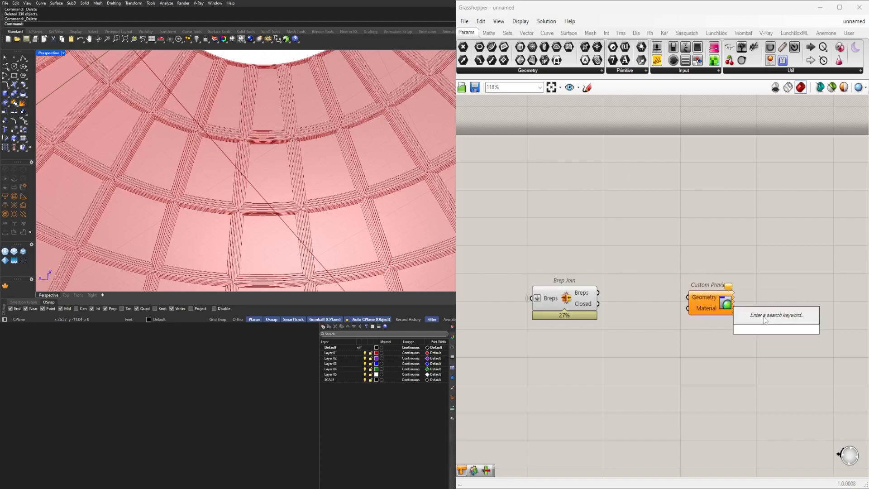
text(COLO)
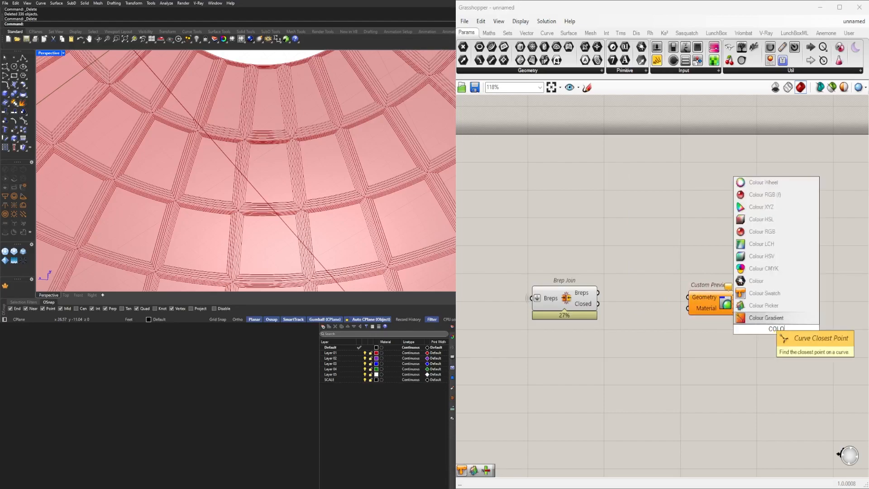
click(764, 306)
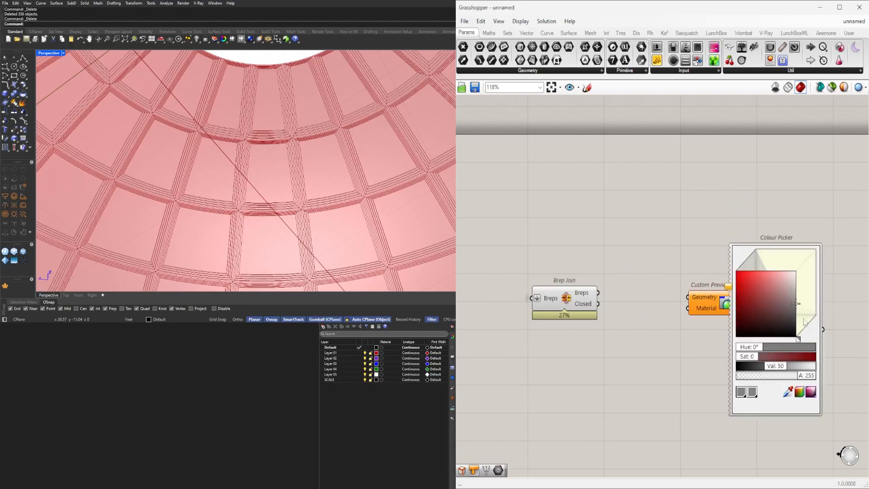
drag(818, 326, 689, 308)
drag(598, 293, 689, 297)
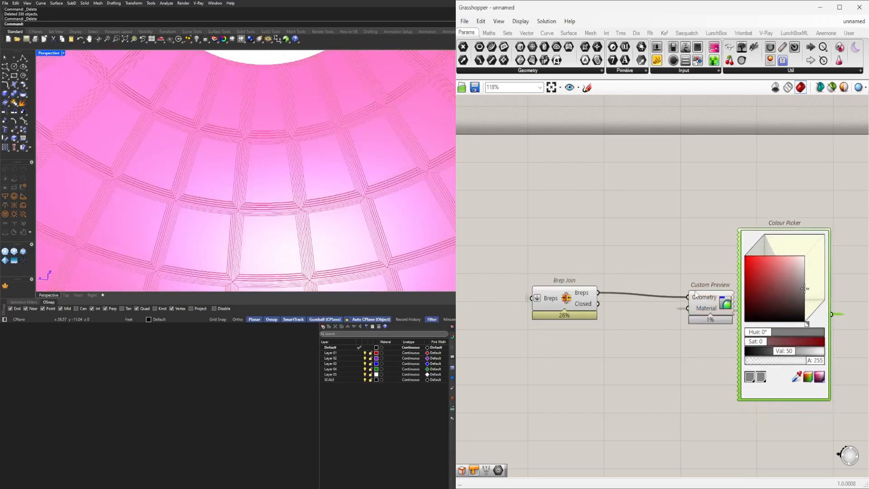
Set the wire display of the Custom Preview's Geometry and Material inputs to Hidden.
right_click(696, 294)
right_click(692, 299)
mouse_move(770, 326)
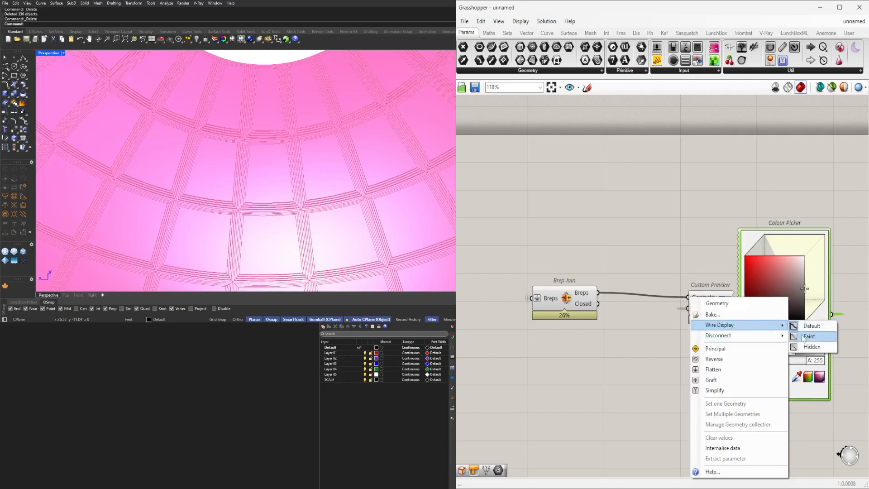
click(804, 336)
right_click(697, 309)
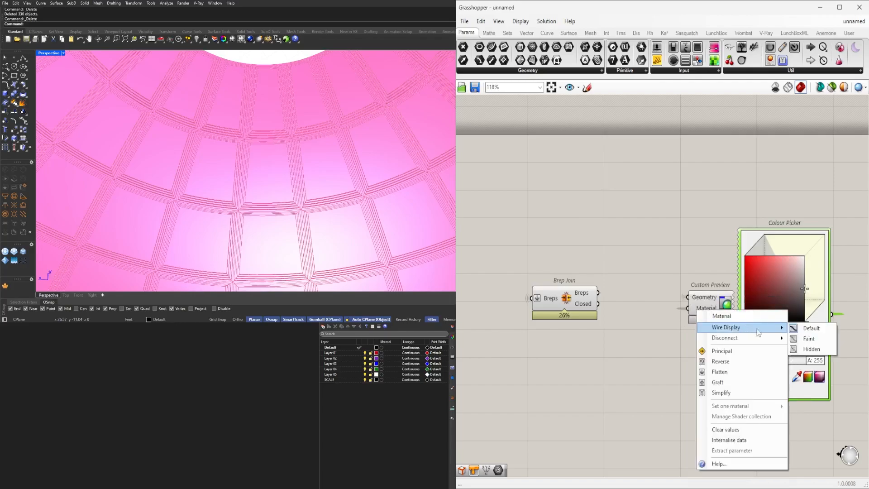
click(811, 349)
Set the Colour Picker to a pale blue-grey with hue 198°, saturation 8 and value 64.
scroll(335, 182, down, 7)
scroll(318, 170, up, 3)
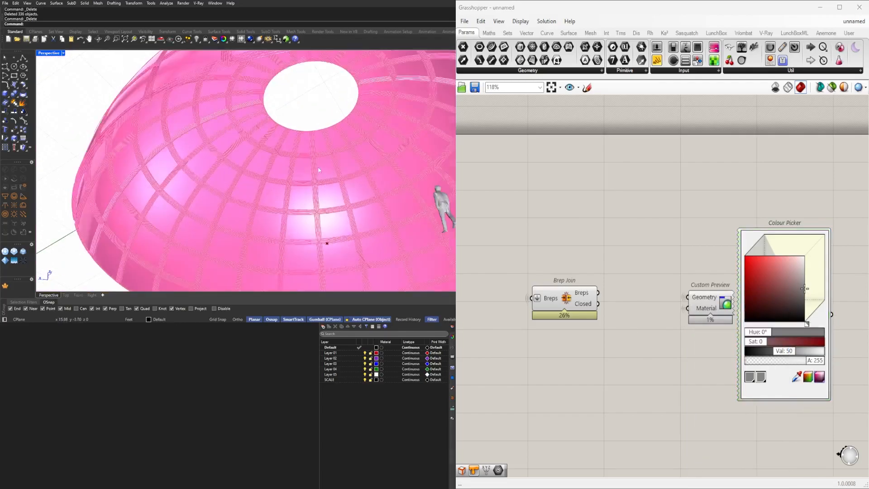
scroll(318, 170, up, 3)
mouse_move(799, 289)
mouse_down()
mouse_move(815, 274)
mouse_move(797, 279)
mouse_move(796, 293)
mouse_up()
drag(760, 334, 791, 336)
drag(802, 279, 811, 269)
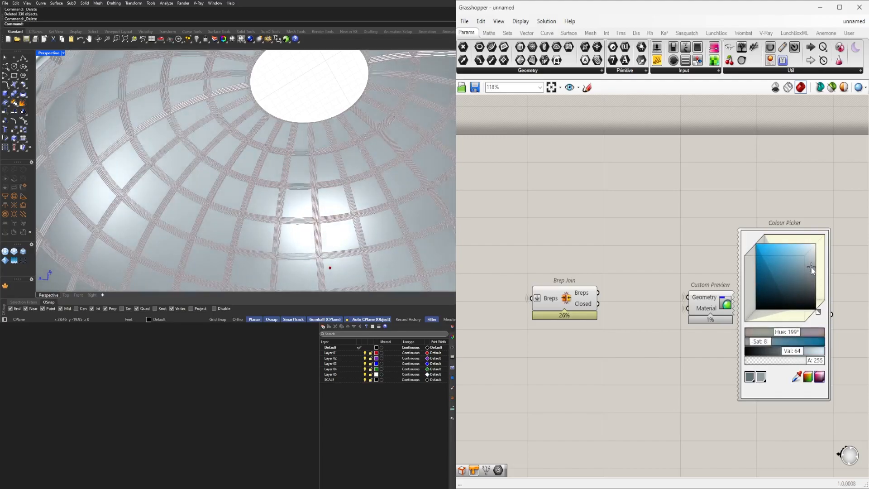
Examine the stepped coffers around the dome's oculus in the coloured preview.
scroll(287, 148, down, 5)
scroll(224, 209, up, 10)
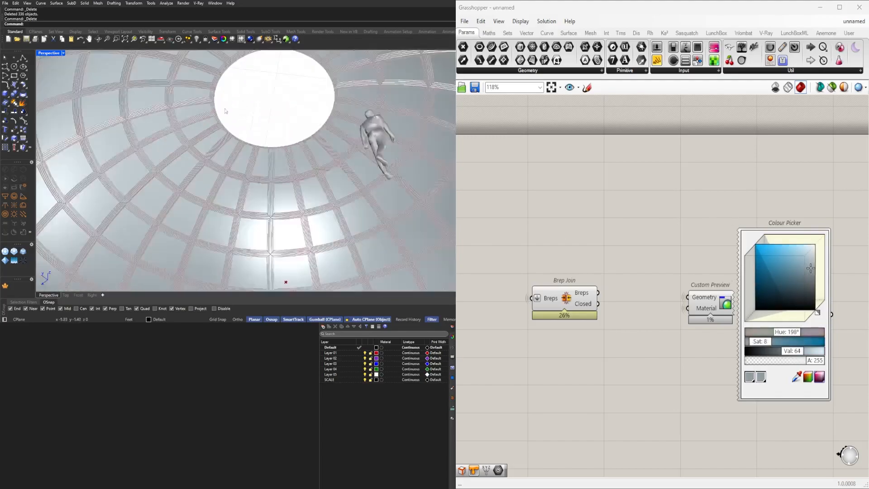
scroll(223, 210, up, 4)
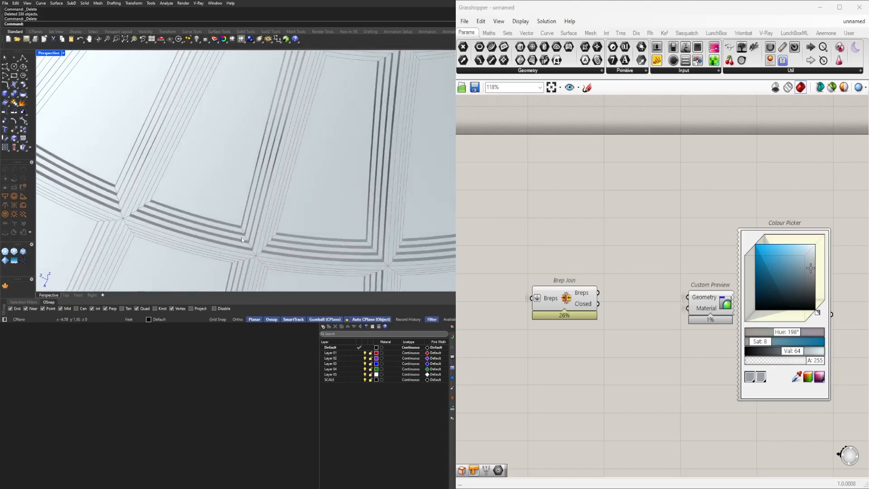
scroll(241, 238, down, 2)
Review the definition from the Brep Join back to the Divide Domain² count sliders, and check the coffer steps in the model.
scroll(727, 272, down, 5)
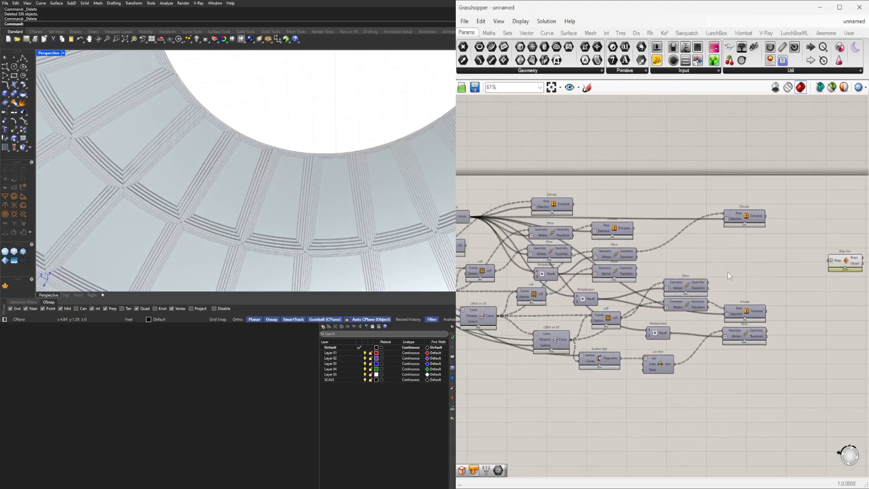
scroll(655, 242, up, 4)
scroll(574, 285, down, 5)
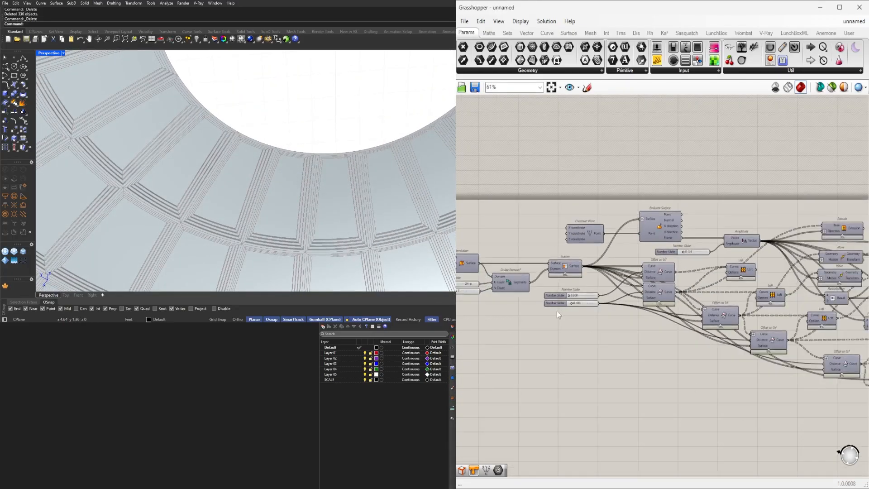
scroll(526, 342, up, 5)
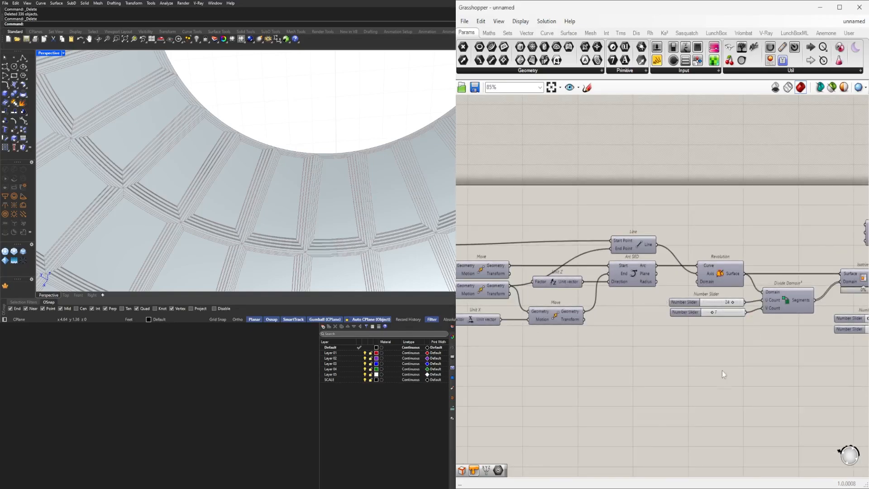
right_drag(769, 329, 735, 313)
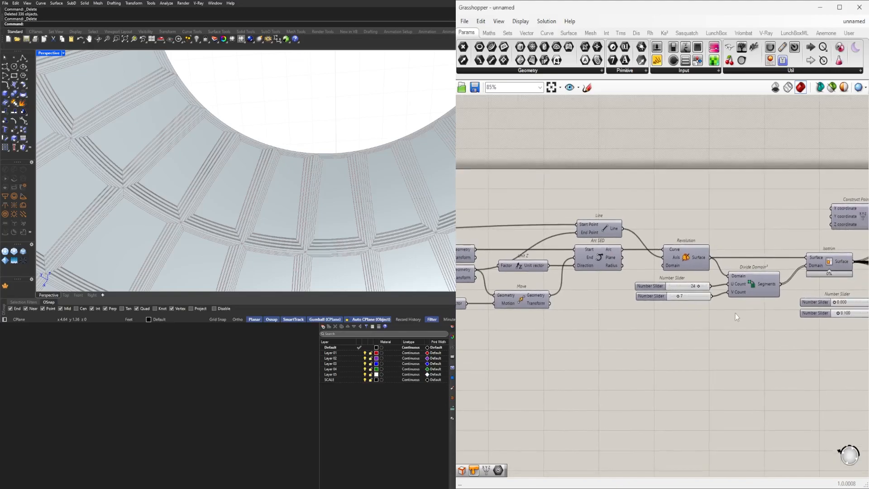
scroll(229, 177, down, 5)
scroll(235, 183, up, 8)
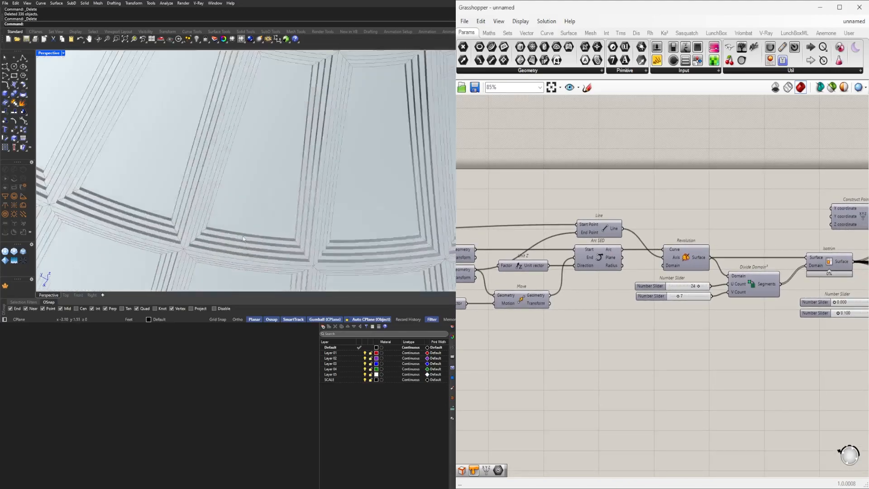
right_drag(613, 314, 757, 296)
scroll(757, 296, down, 2)
scroll(712, 303, down, 1)
right_drag(593, 295, 624, 302)
scroll(712, 302, up, 5)
scroll(625, 301, down, 3)
right_drag(755, 307, 652, 303)
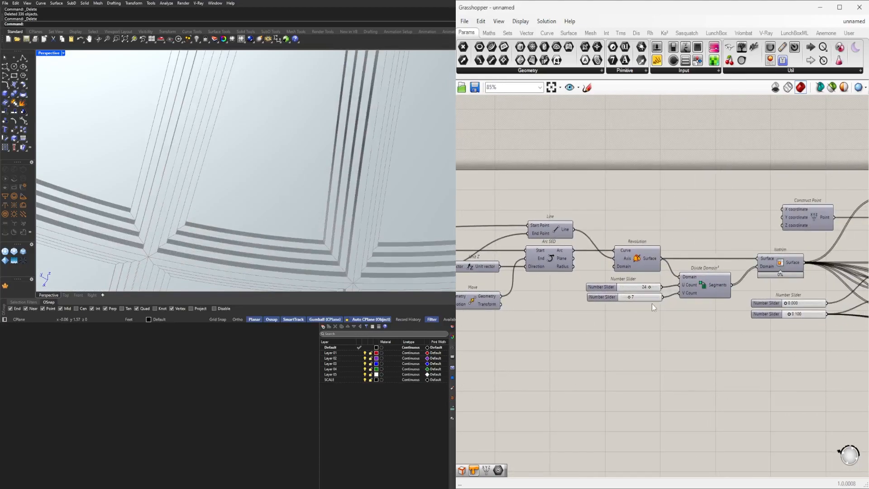
Set the number slider driving the distance of the nested Offset on Srf components to 0.2.
scroll(284, 170, down, 3)
right_drag(805, 314, 685, 311)
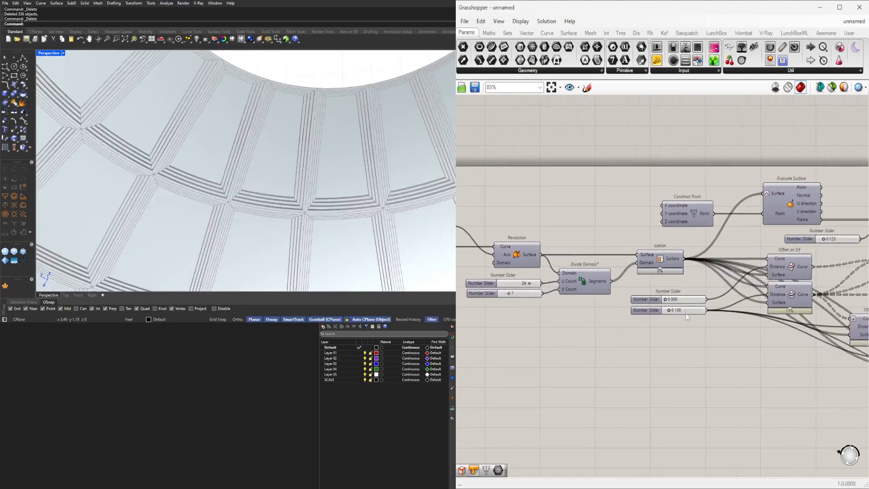
scroll(669, 310, up, 10)
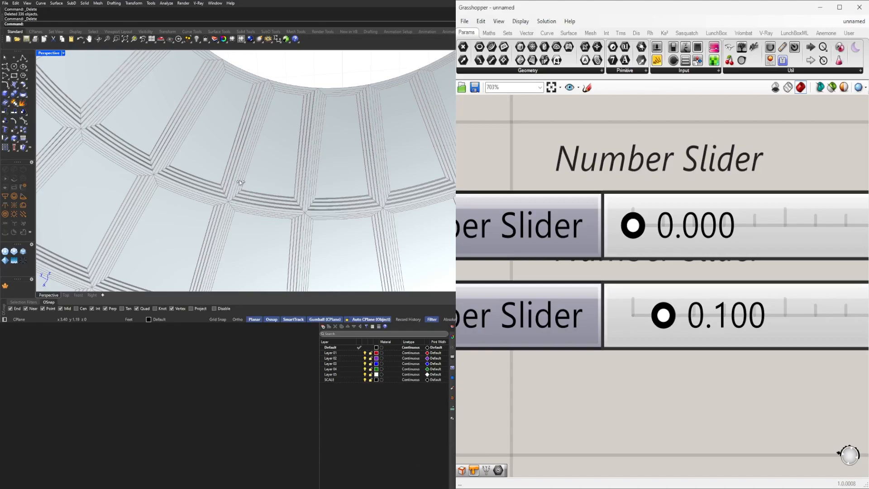
drag(663, 316, 664, 315)
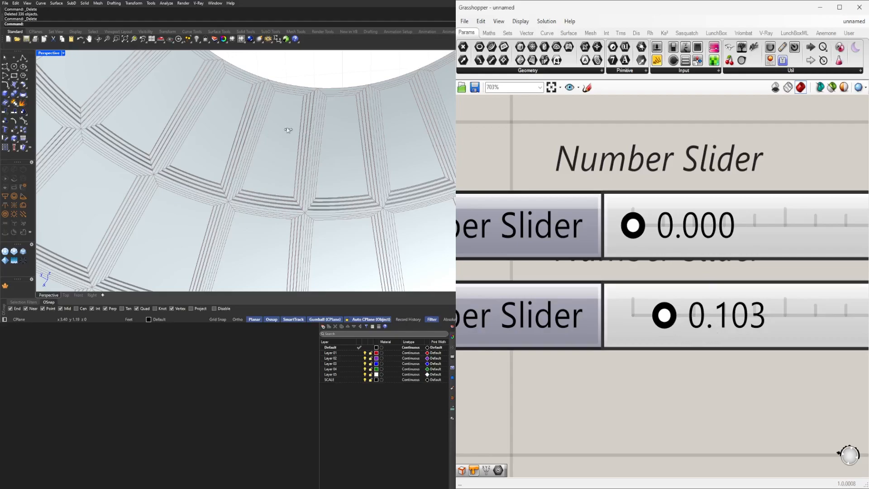
drag(664, 315, 674, 316)
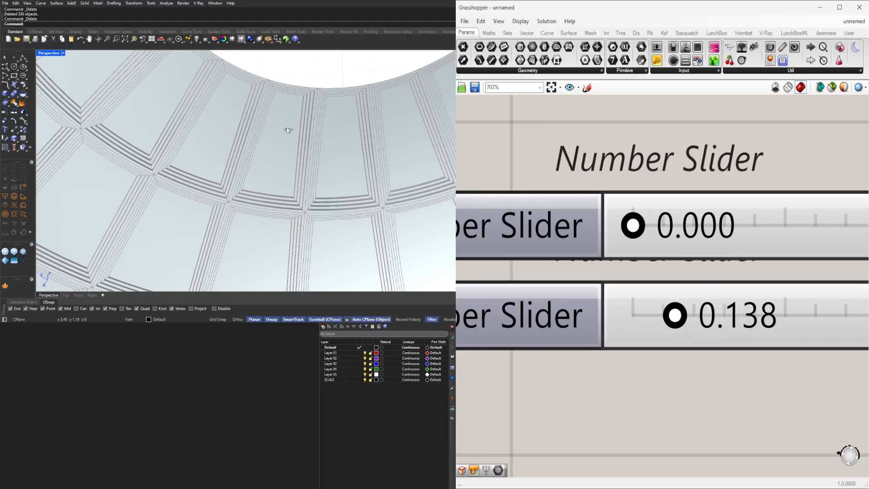
right_drag(289, 130, 312, 186)
click(722, 321)
double_click(722, 320)
text(.2)
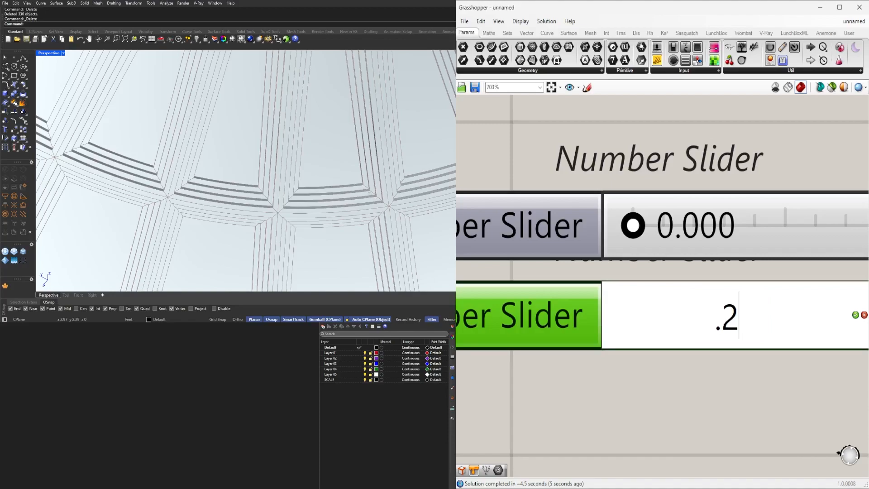
key(Return)
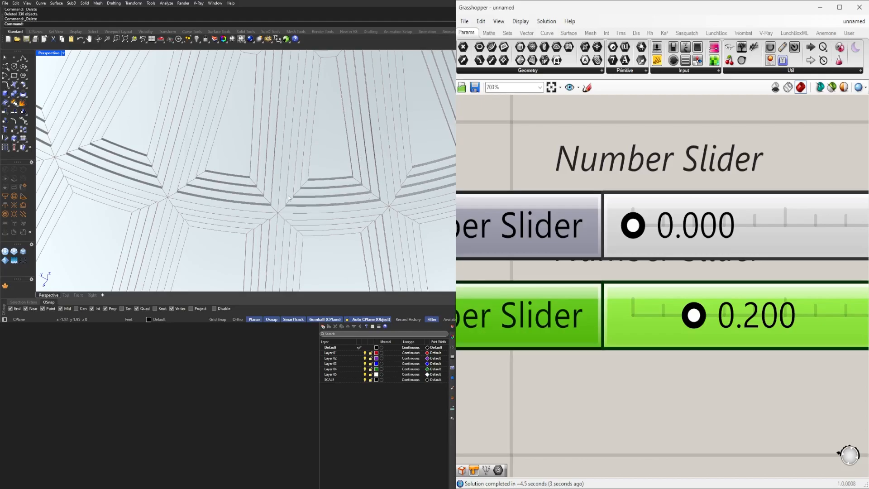
Try a value of 2.5 on the number slider that drives the Amplitude of the coffer step depth.
scroll(369, 196, down, 7)
scroll(584, 349, down, 10)
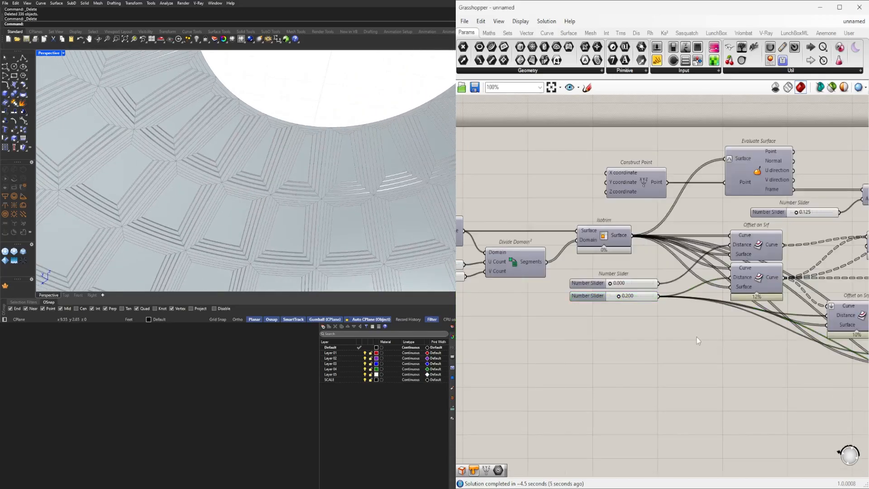
scroll(609, 170, up, 5)
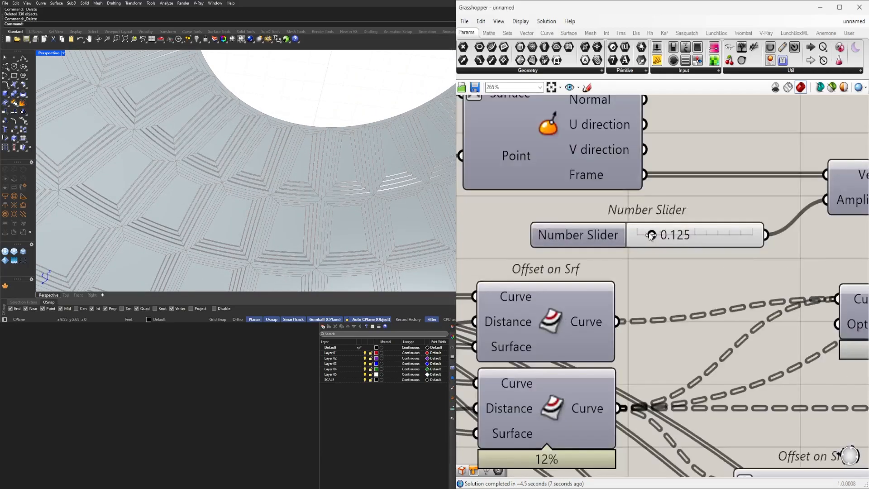
double_click(651, 235)
text(2)
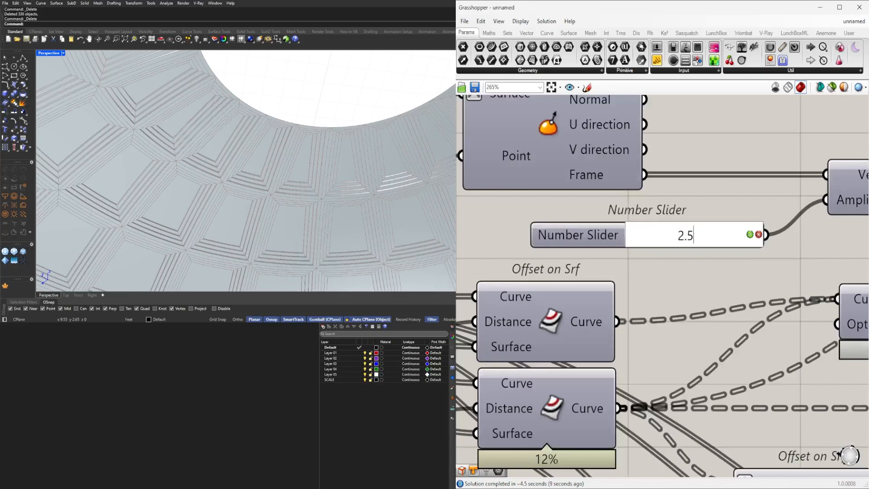
text(.5)
key(Return)
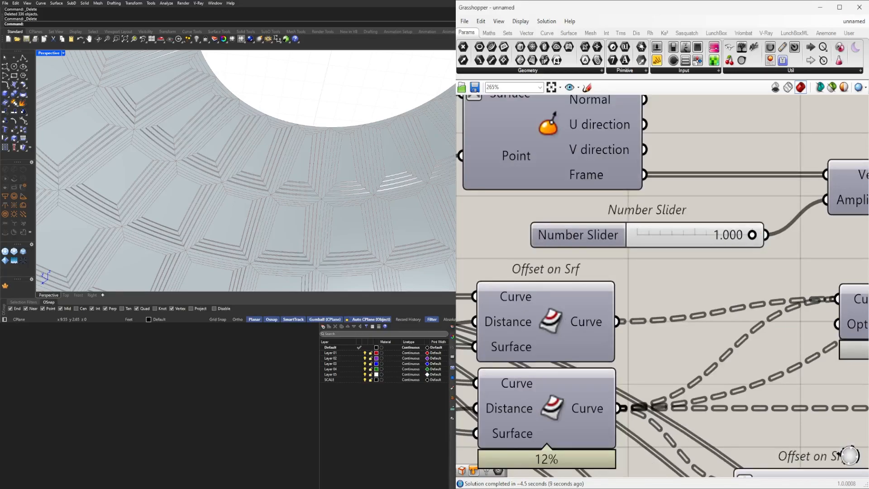
right_drag(253, 118, 349, 181)
scroll(723, 233, down, 4)
Set the Amplitude number slider to 0.5 and check the deeper coffer steps around the dome.
double_click(746, 231)
click(708, 137)
double_click(727, 234)
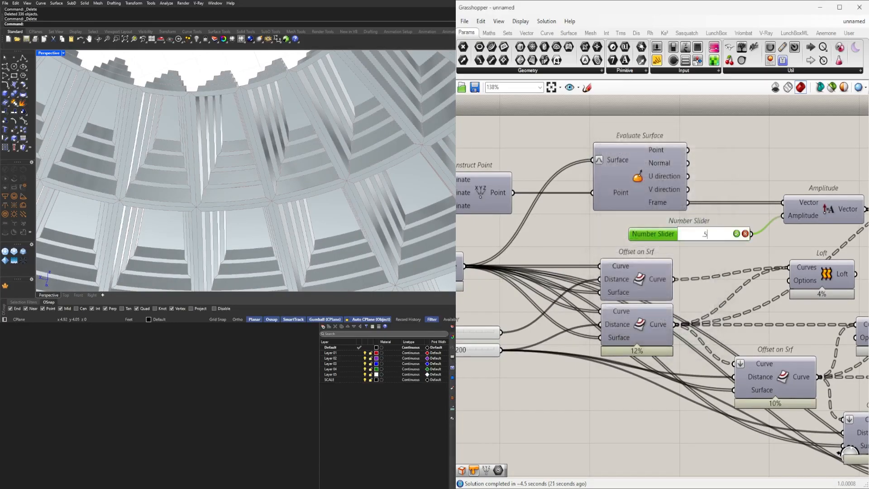
key(Return)
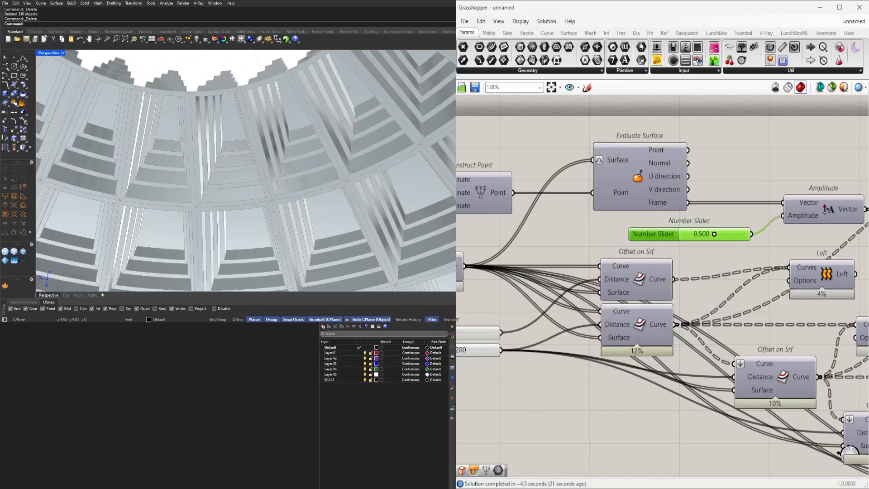
scroll(214, 198, down, 8)
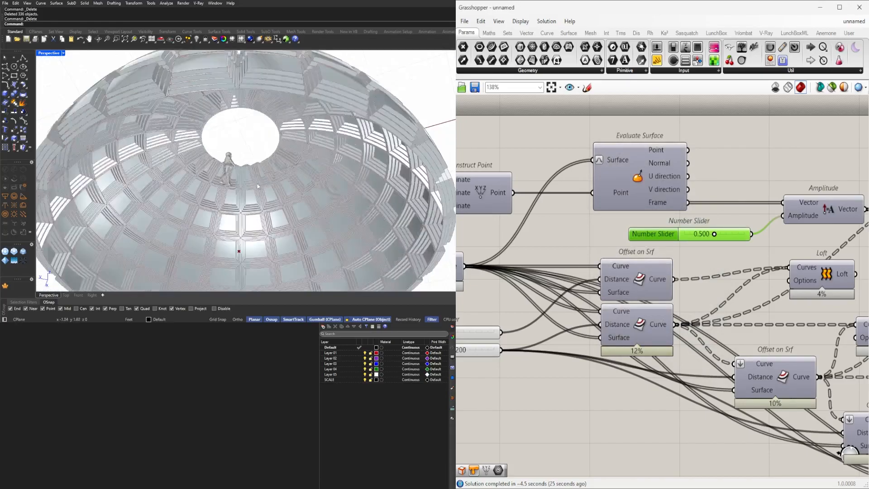
right_drag(214, 197, 248, 246)
scroll(235, 181, up, 9)
right_drag(242, 181, 281, 143)
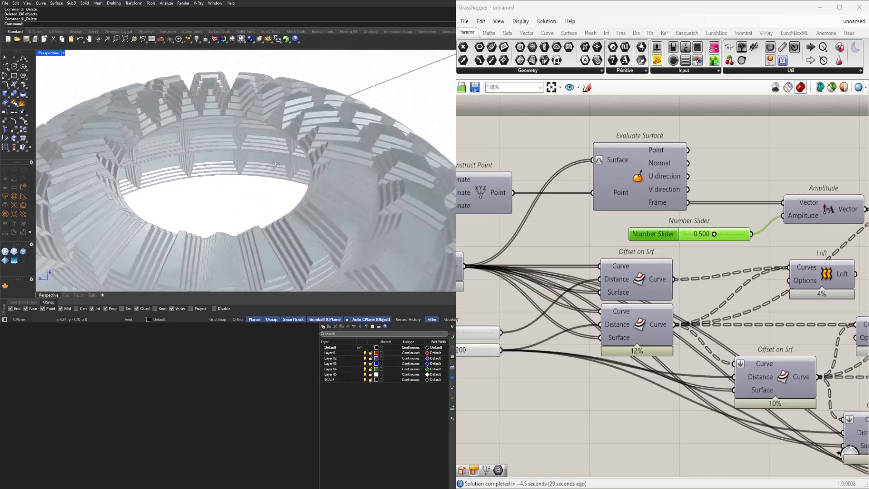
Show the Revolution surface's preview to compare it with the stepped coffers, and hide it again.
scroll(282, 144, down, 8)
scroll(722, 181, down, 6)
right_drag(721, 183, 708, 256)
scroll(502, 287, up, 5)
right_drag(502, 286, 770, 271)
scroll(770, 267, down, 3)
scroll(817, 251, up, 3)
right_drag(817, 251, 721, 252)
click(718, 253)
scroll(311, 161, down, 7)
right_drag(311, 161, 314, 115)
scroll(706, 266, up, 4)
middle_click(763, 265)
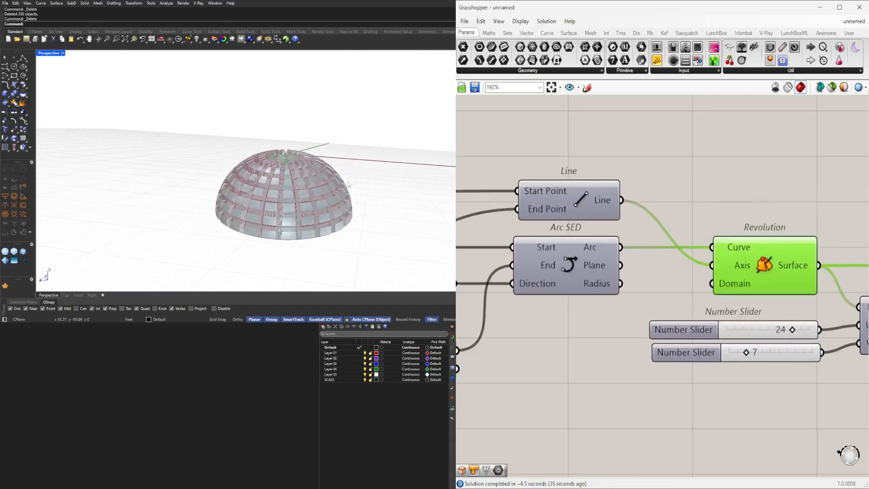
scroll(280, 203, up, 6)
right_drag(279, 203, 344, 195)
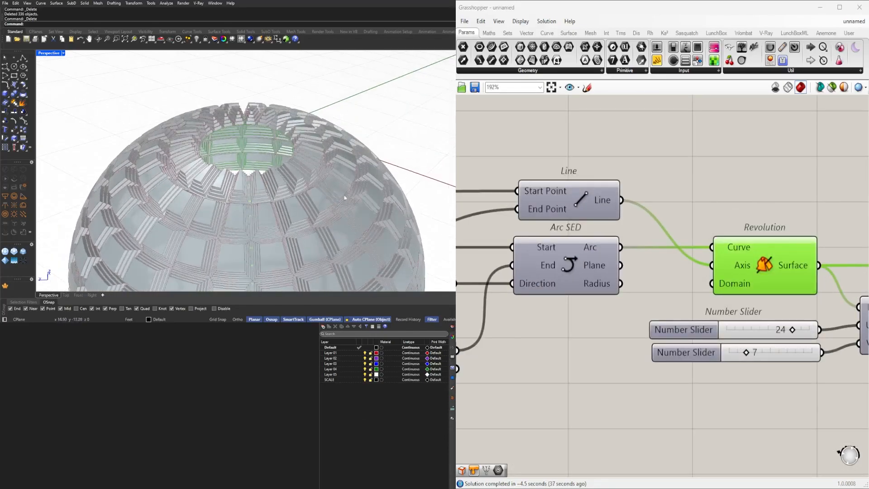
middle_click(763, 266)
click(789, 233)
click(785, 197)
Add an Offset Surface component below Divide Domain² and feed it the Revolution's surface.
scroll(729, 226, down, 4)
right_drag(765, 263, 691, 262)
click(666, 241)
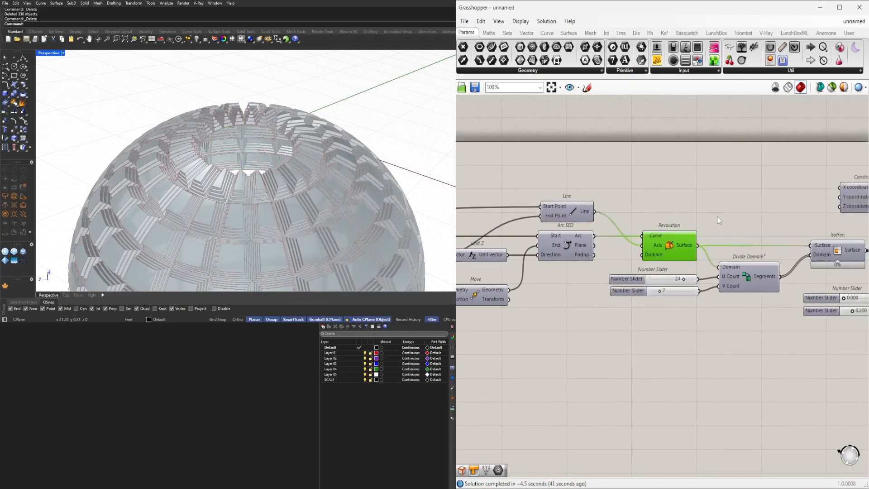
double_click(720, 209)
text(off)
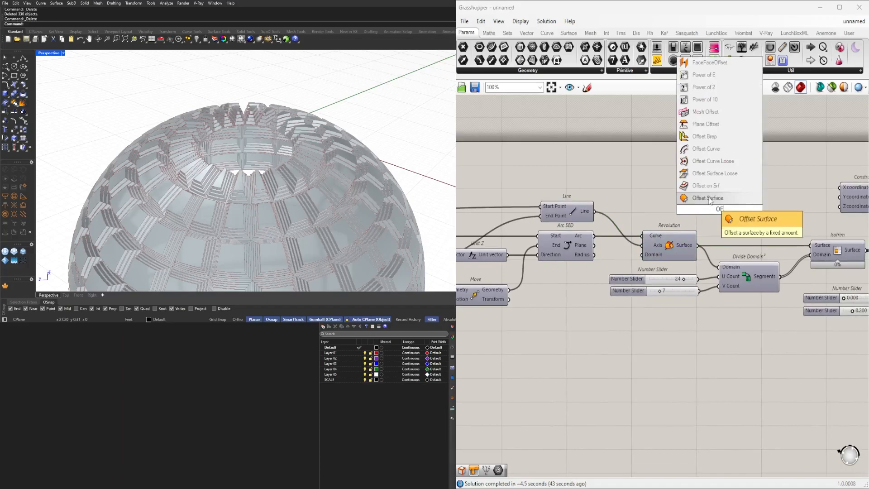
click(712, 199)
drag(711, 201, 732, 340)
drag(697, 246, 714, 336)
Add a number slider of 3.5, connect it to the Offset Surface's Distance, and inspect the offset shell at the oculus.
double_click(619, 367)
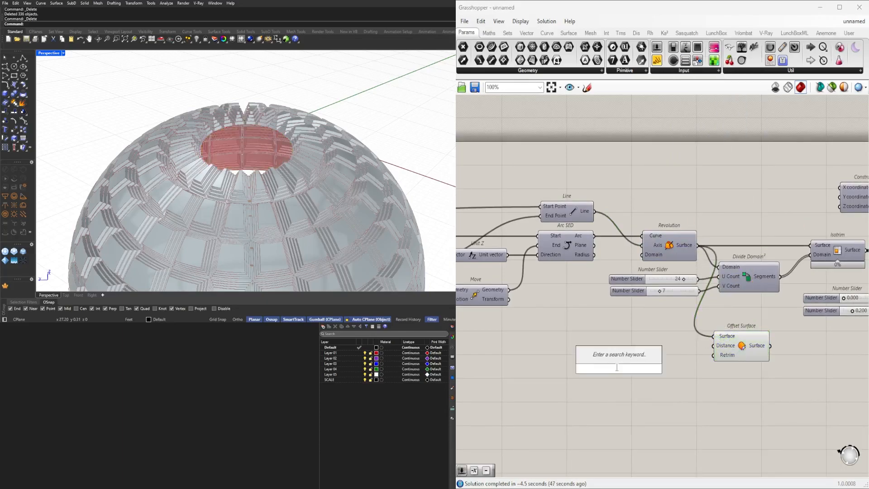
text(3.5)
key(Return)
scroll(664, 369, up, 4)
drag(662, 368, 757, 324)
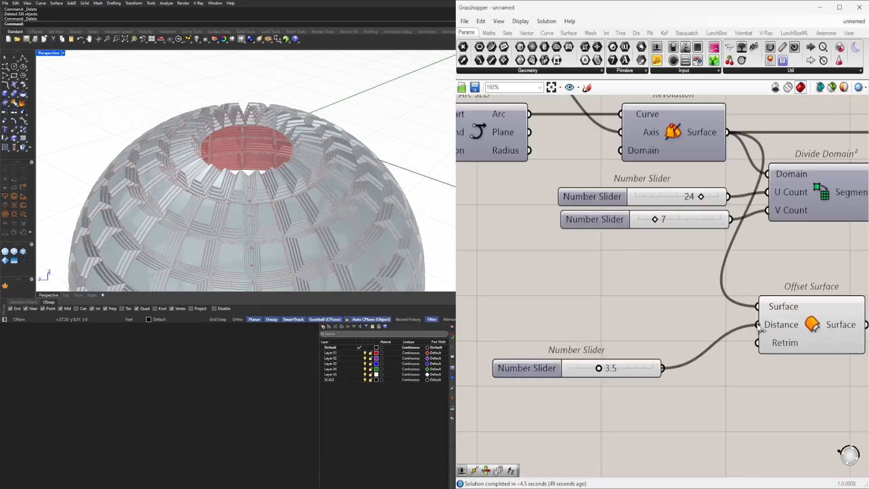
drag(645, 362, 707, 330)
click(810, 340)
scroll(266, 113, up, 5)
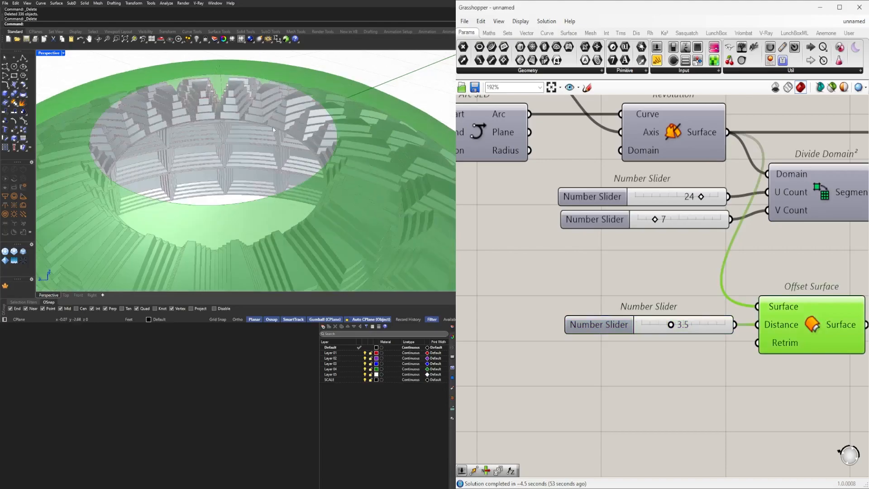
scroll(252, 146, up, 3)
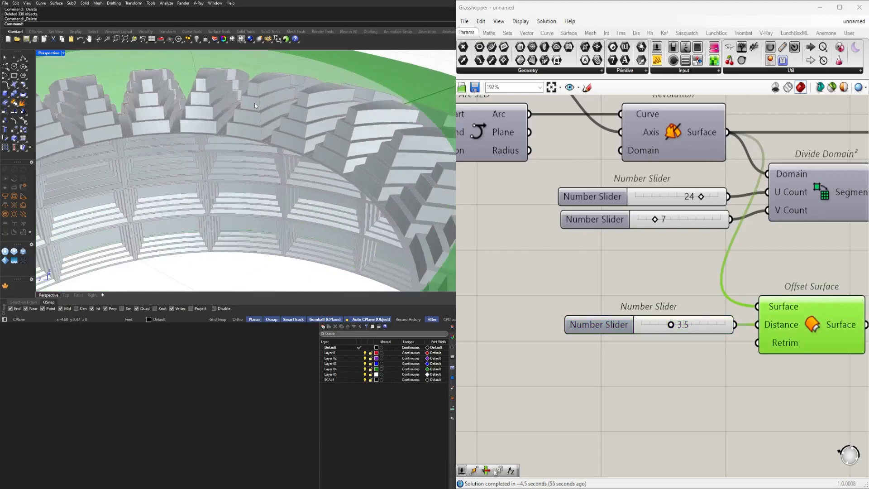
Add a List Item component beside the last Move and connect the last Multiplication's Result to its List input.
scroll(658, 265, down, 6)
scroll(627, 349, up, 4)
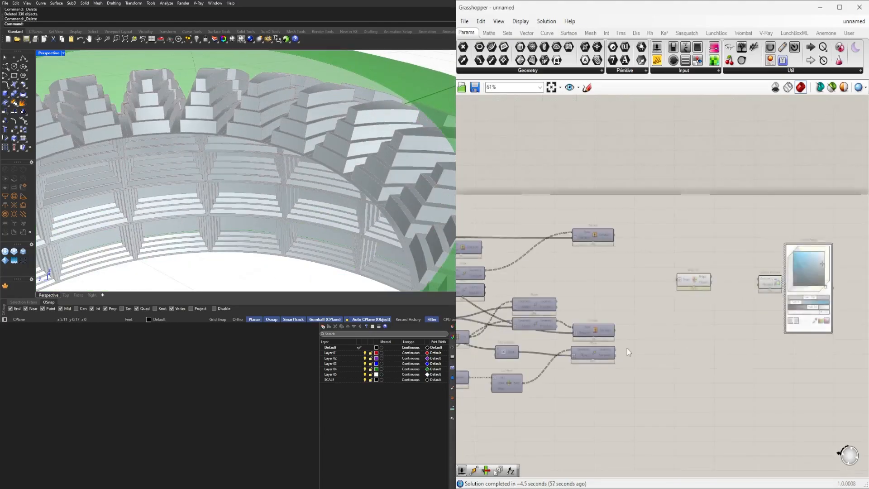
drag(678, 322, 678, 327)
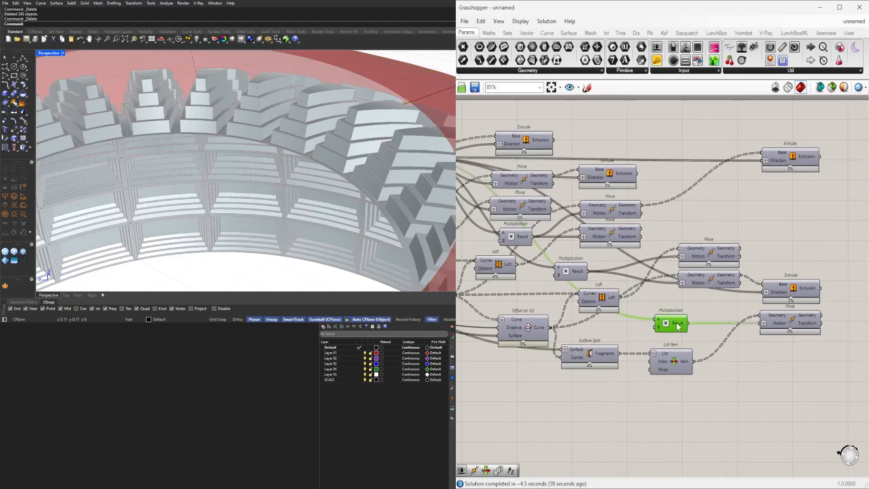
scroll(693, 329, up, 4)
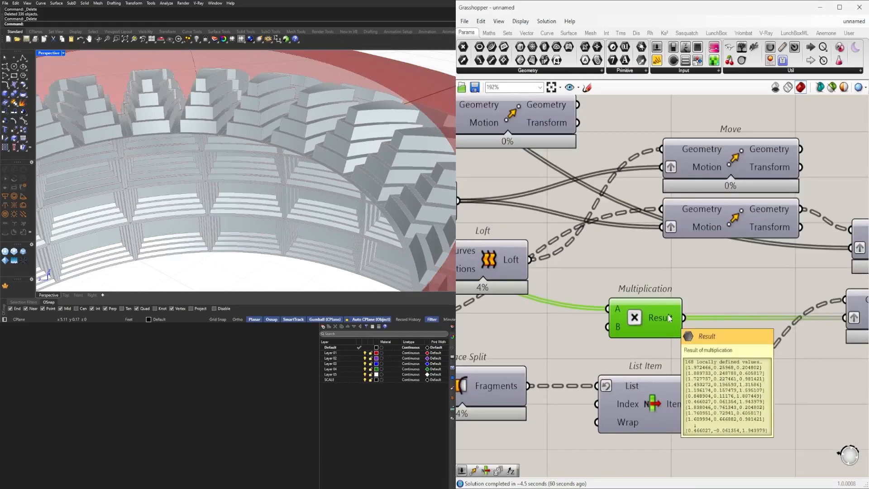
double_click(700, 342)
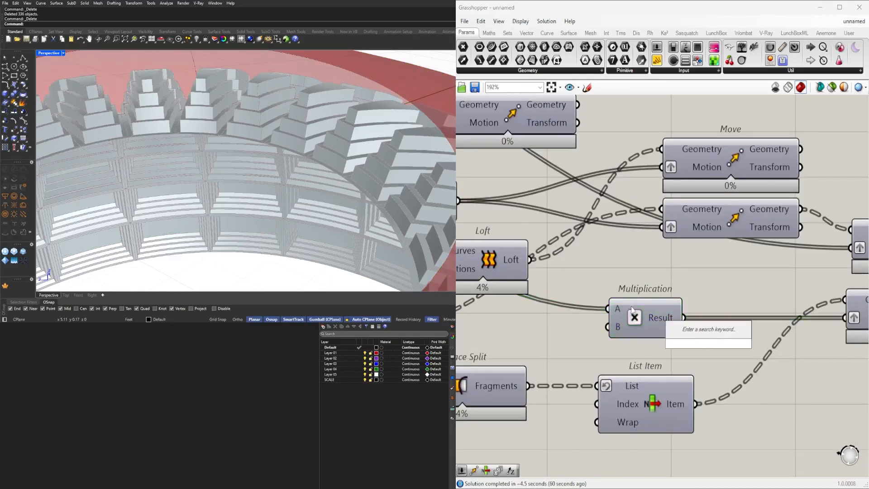
click(633, 310)
double_click(725, 345)
text(ITEM)
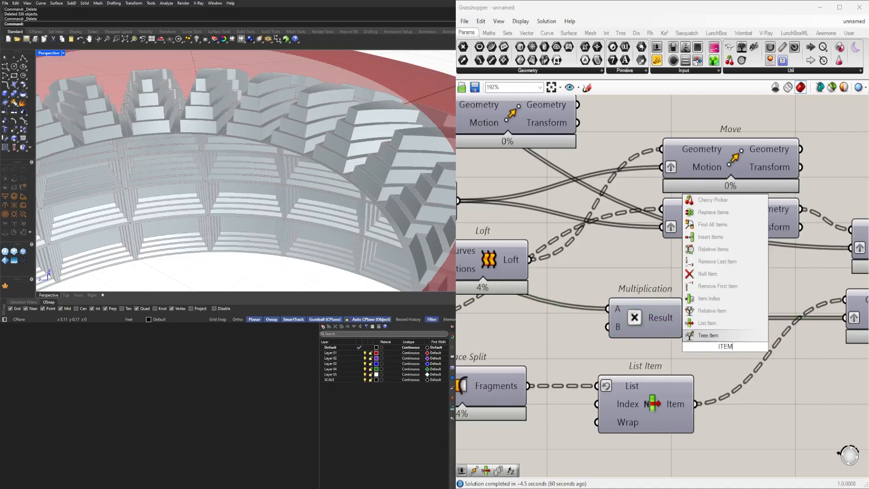
click(709, 323)
drag(687, 323, 728, 346)
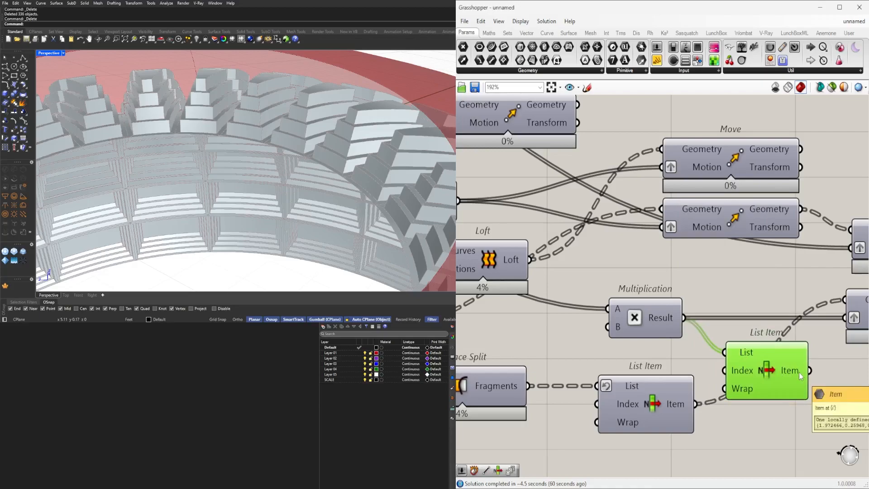
drag(800, 376, 846, 419)
scroll(845, 417, down, 3)
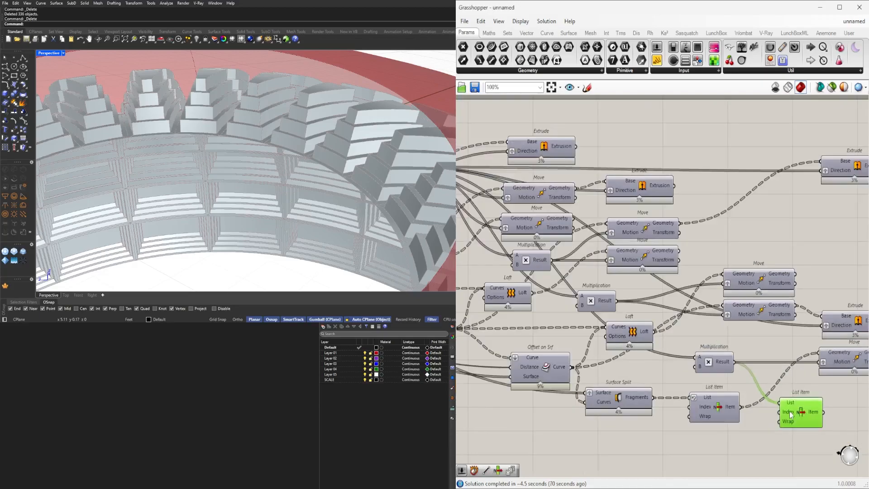
scroll(842, 414, up, 3)
click(659, 329)
right_drag(797, 429, 701, 406)
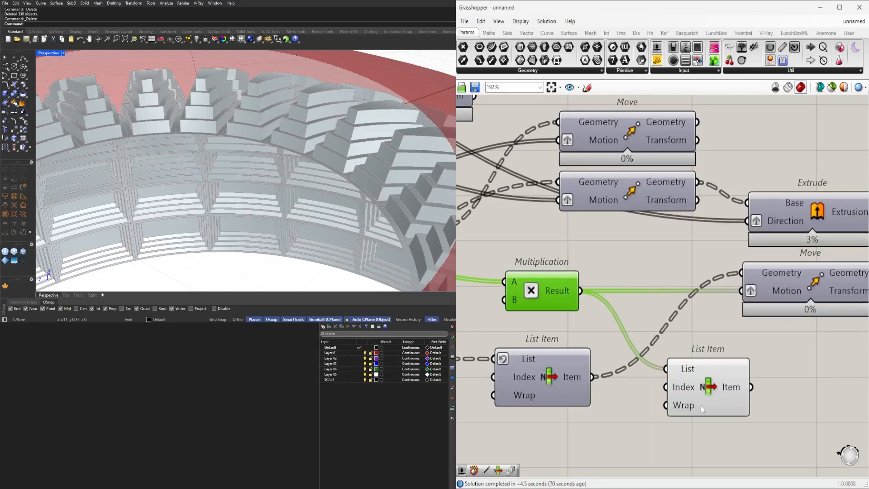
click(692, 382)
Add a Multiplication by 4 with the Amplitude slider as input A, and place it below the Offset Surface's slider.
scroll(691, 376, down, 5)
scroll(588, 288, up, 2)
scroll(662, 290, down, 2)
right_drag(729, 344, 573, 291)
scroll(467, 217, up, 2)
right_drag(466, 217, 694, 237)
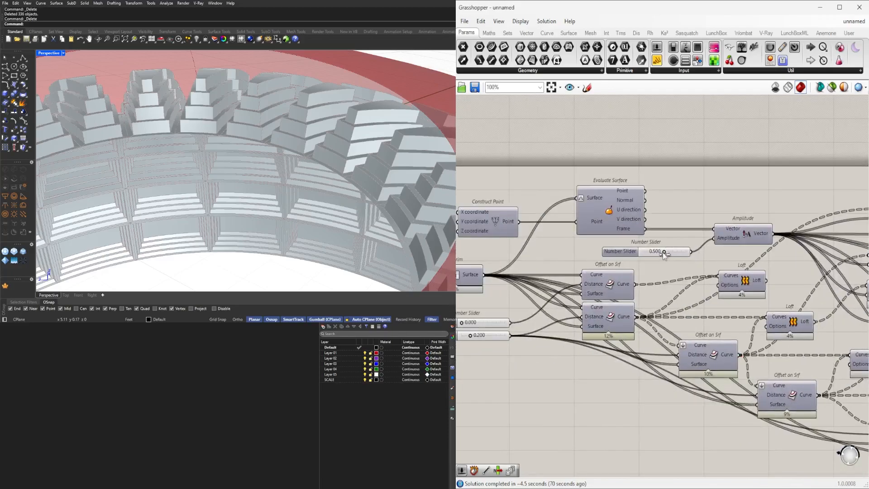
double_click(709, 210)
text(*)
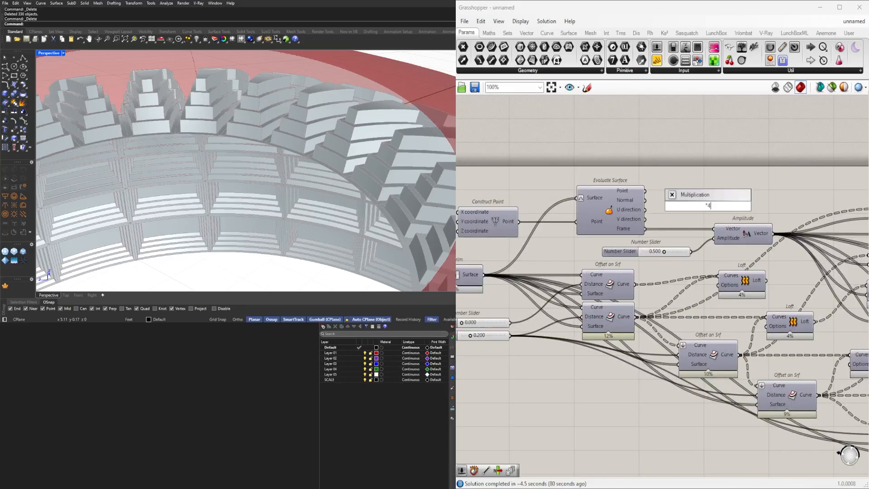
key(Return)
drag(691, 234, 659, 335)
scroll(696, 311, down, 8)
scroll(669, 345, up, 6)
scroll(660, 335, up, 3)
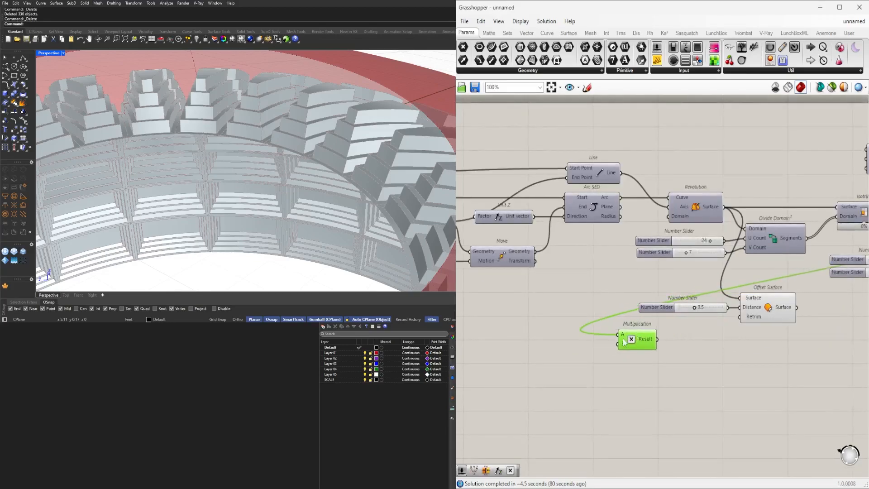
Set the wire display of the new Multiplication's A input to Hidden and move the 3.5 slider out of its way.
right_click(622, 338)
mouse_move(656, 334)
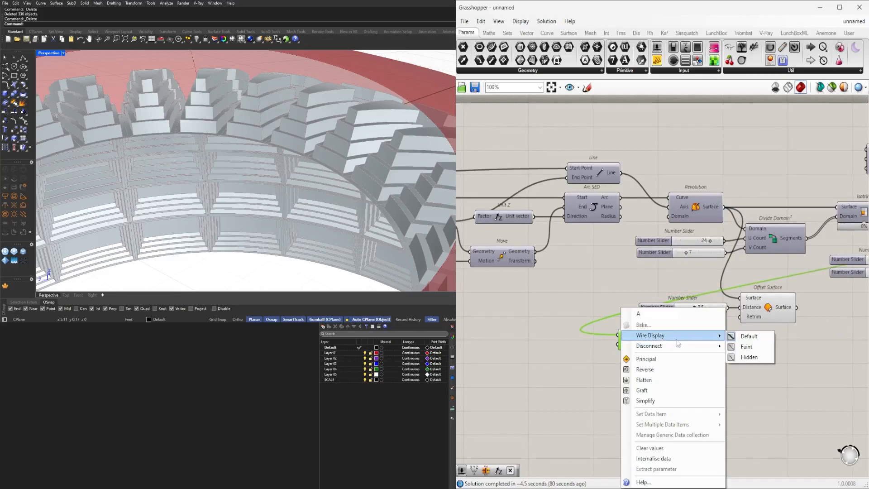
click(754, 358)
scroll(660, 319, up, 2)
drag(659, 306, 466, 436)
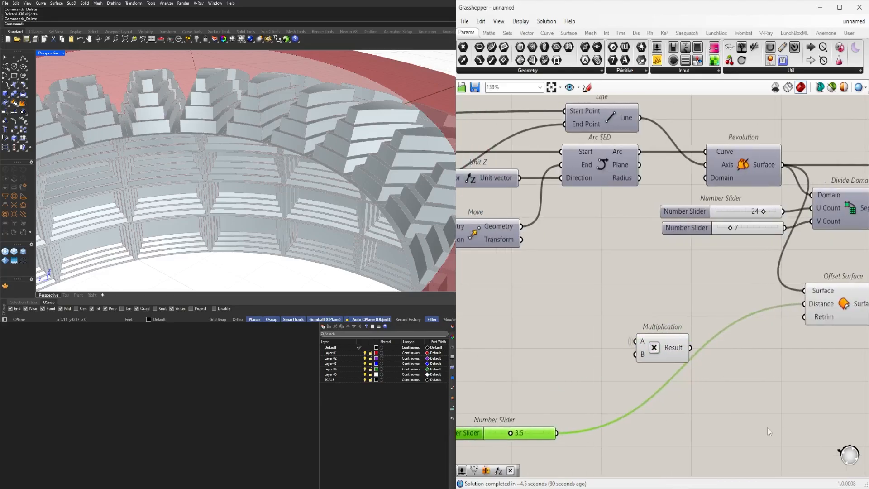
Add an Addition component beside the Multiplication, with the Multiplication's Result as input A and the 3.5 slider as input B.
double_click(719, 402)
text(+)
click(721, 384)
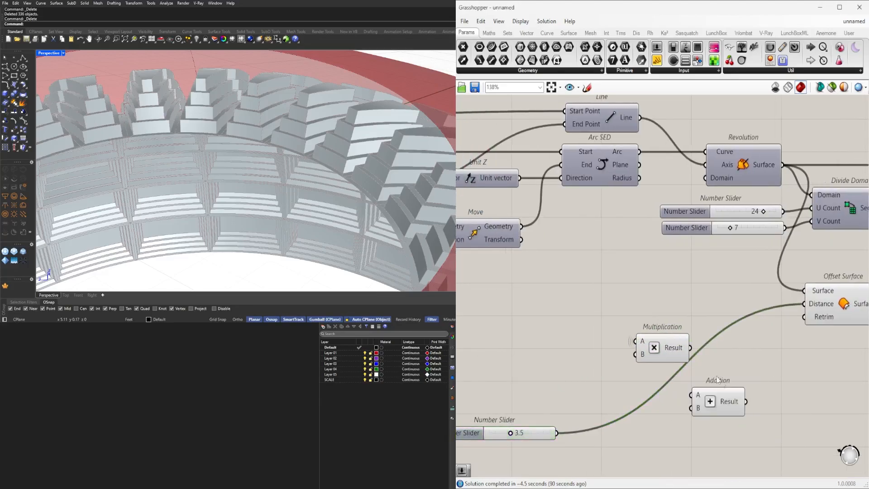
right_drag(527, 447, 616, 409)
drag(785, 341, 789, 356)
drag(795, 359, 805, 336)
drag(646, 395, 798, 346)
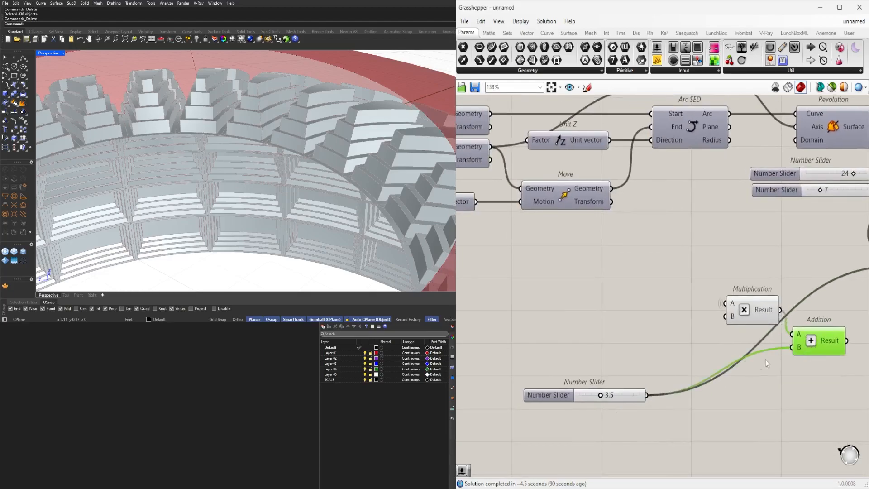
Place the slider beside the Addition and replace its wire to the Offset Surface's Distance with the Addition's Result.
drag(618, 399, 641, 342)
double_click(627, 341)
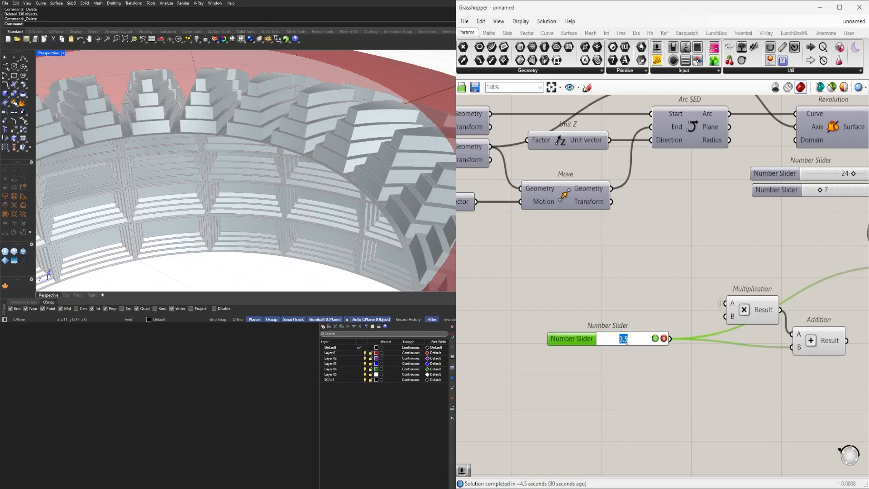
click(763, 382)
scroll(763, 383, down, 2)
right_drag(791, 346, 728, 360)
scroll(728, 360, up, 2)
ctrl+drag(821, 294, 643, 377)
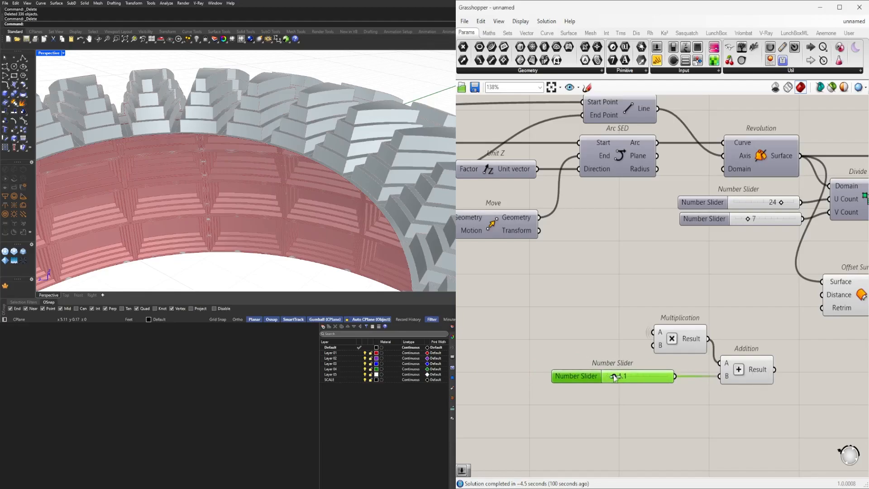
drag(803, 324, 821, 295)
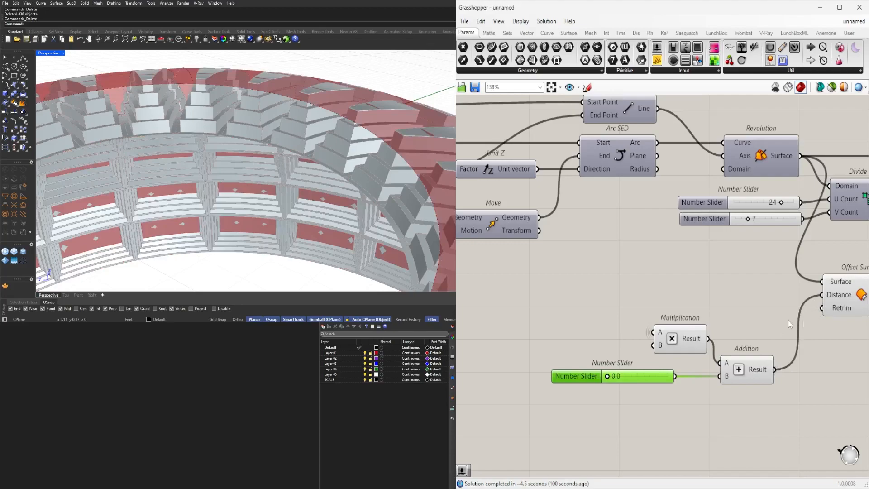
Set the number slider feeding the Addition's input B to 0.5.
scroll(603, 376, up, 5)
drag(617, 377, 619, 380)
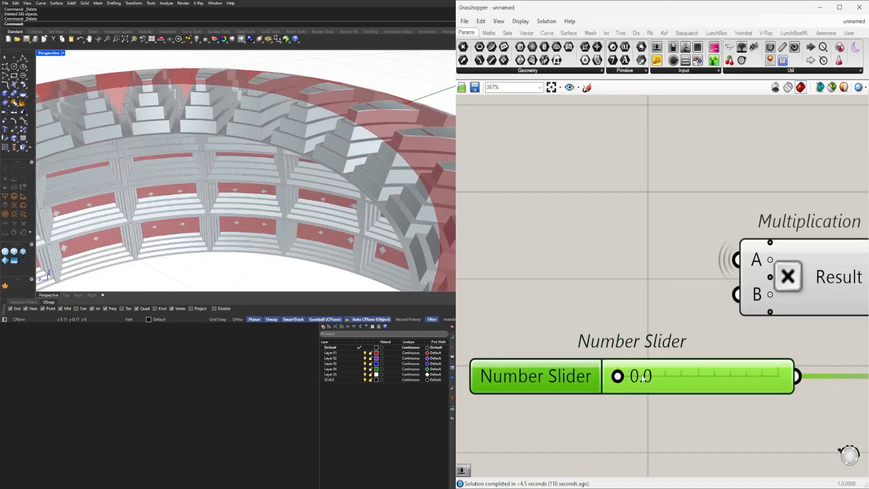
double_click(617, 376)
text(.5)
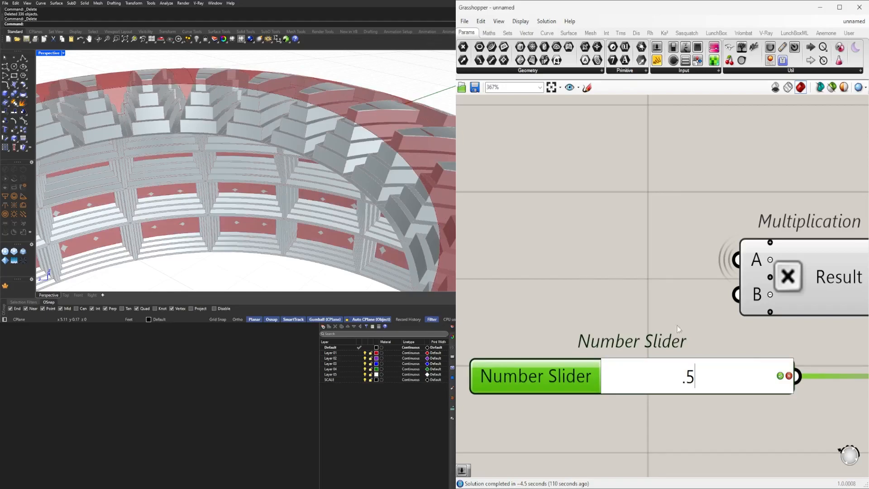
key(Return)
Tidy the slider, Multiplication, Addition and Offset Surface, and move them as a group into the empty canvas area below the Revolution.
scroll(670, 261, down, 8)
drag(673, 376, 558, 308)
scroll(634, 317, up, 3)
drag(671, 268, 675, 264)
drag(761, 338, 539, 223)
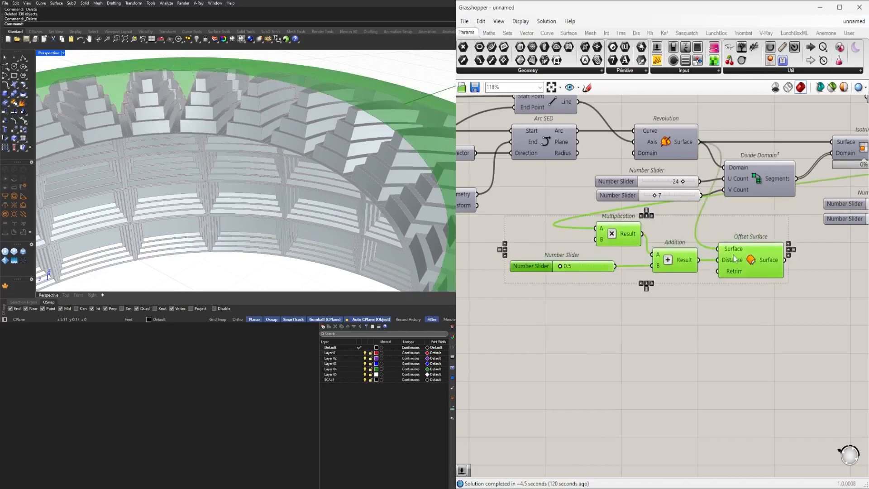
drag(753, 255, 750, 311)
click(785, 355)
scroll(785, 354, down, 2)
right_drag(785, 355, 737, 354)
drag(744, 383, 552, 303)
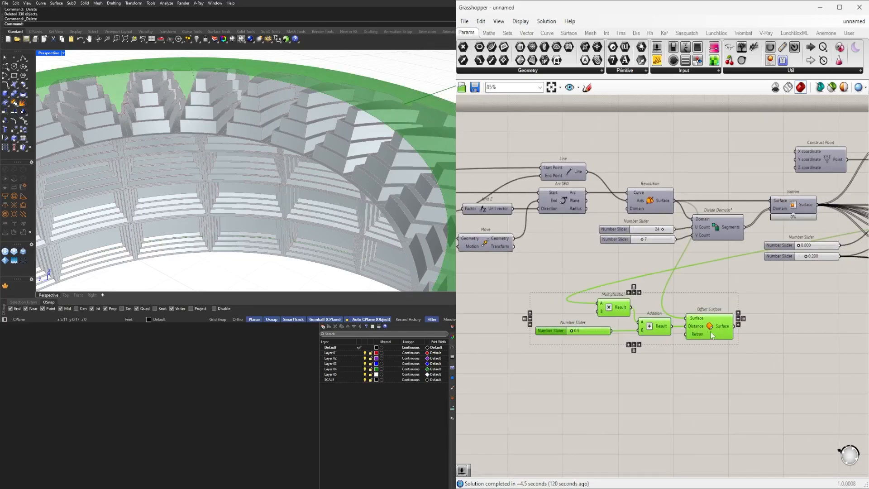
drag(710, 335, 617, 333)
Set the wire display of the Offset Surface's Surface input to Hidden.
click(606, 309)
right_click(604, 318)
mouse_move(634, 324)
click(722, 335)
double_click(707, 329)
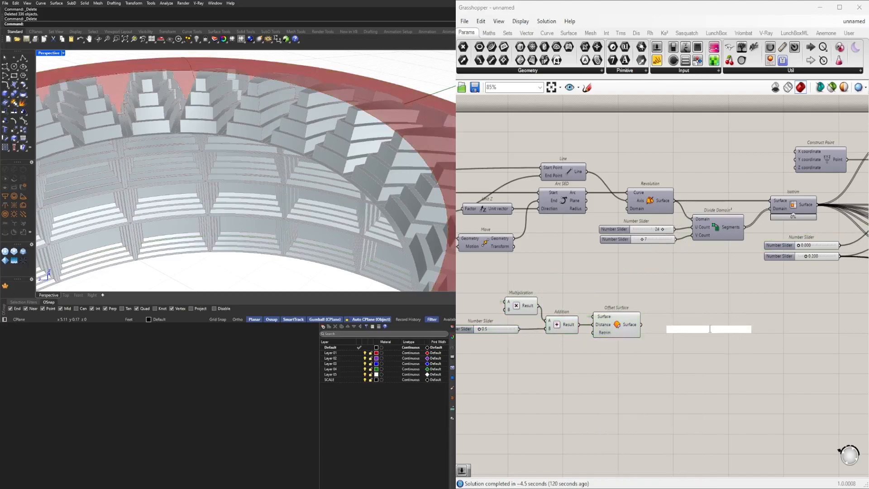
text(l)
click(705, 405)
Duplicate the Offset Surface directly above the original and set the copy's Distance wire display to Hidden.
right_drag(642, 339, 729, 330)
click(718, 313)
key(Escape)
scroll(698, 315, up, 2)
alt+drag(712, 312, 713, 270)
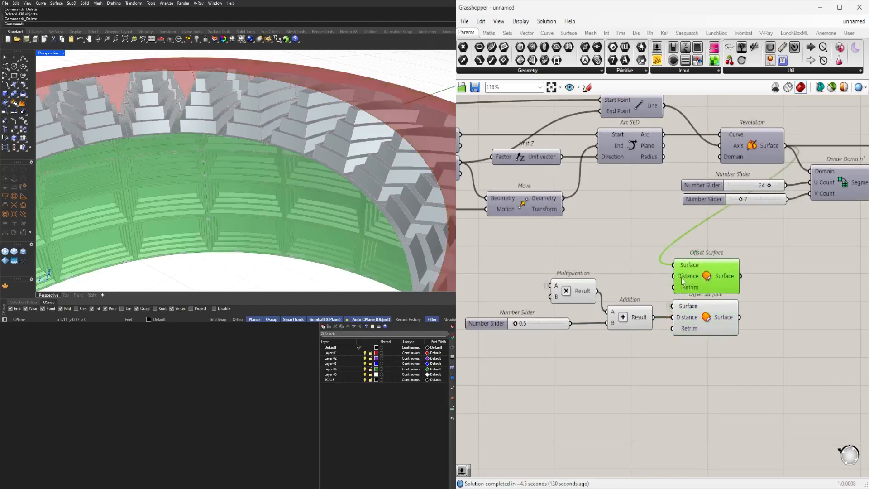
right_click(682, 277)
mouse_move(743, 295)
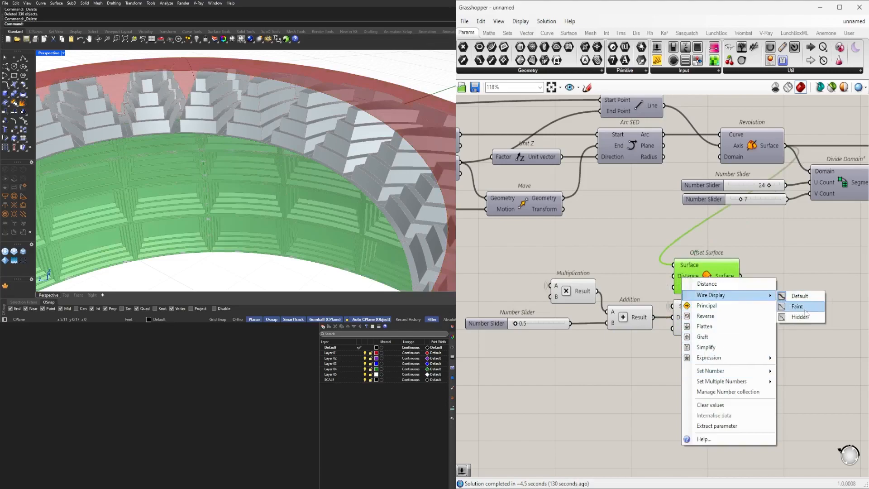
click(799, 317)
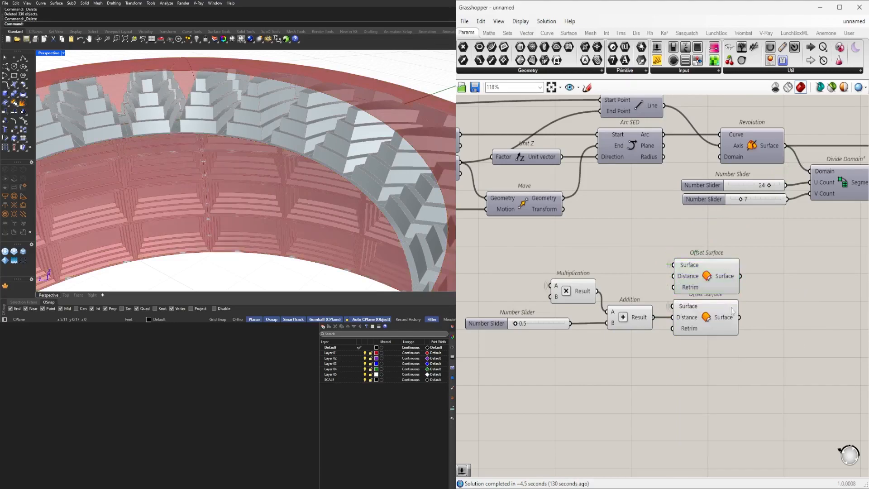
Set the duplicated Offset Surface's Distance value to 0.
right_click(683, 278)
mouse_move(769, 369)
click(800, 370)
key(BackSpace)
text(0)
key(Return)
click(710, 266)
Try to loft directly between the two Offset Surface outputs, and delete the Loft component again.
click(787, 316)
double_click(787, 316)
text(loft)
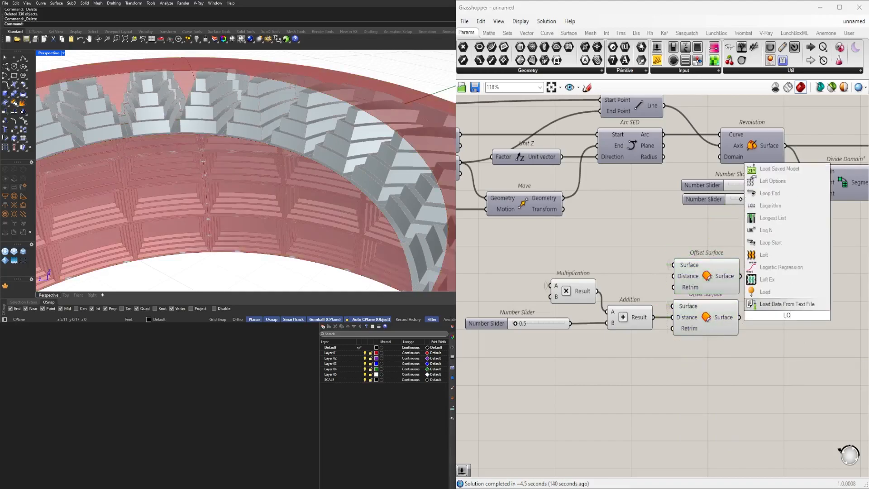
click(747, 273)
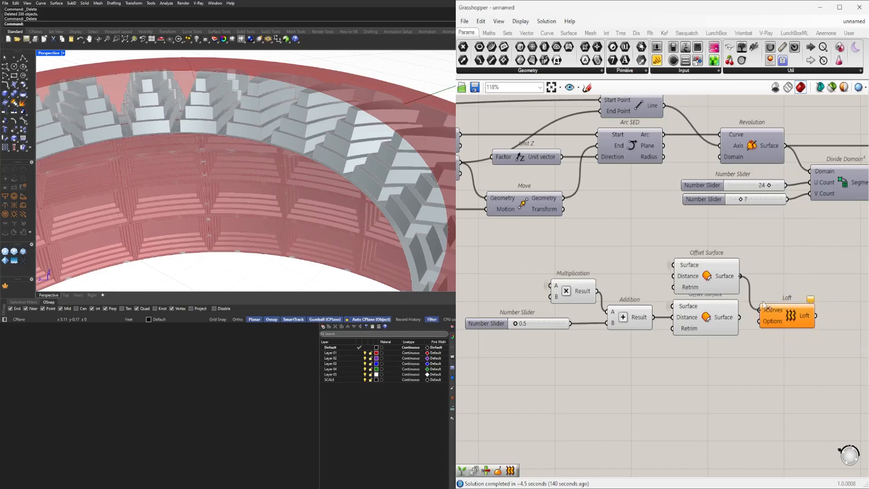
mouse_move(785, 315)
mouse_down()
mouse_move(795, 288)
mouse_move(794, 309)
mouse_up()
click(713, 283)
click(711, 318)
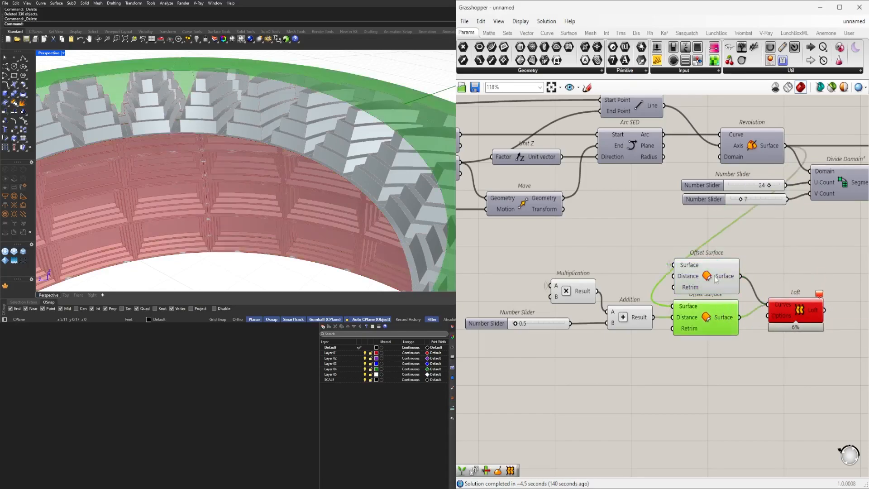
click(796, 310)
key(Delete)
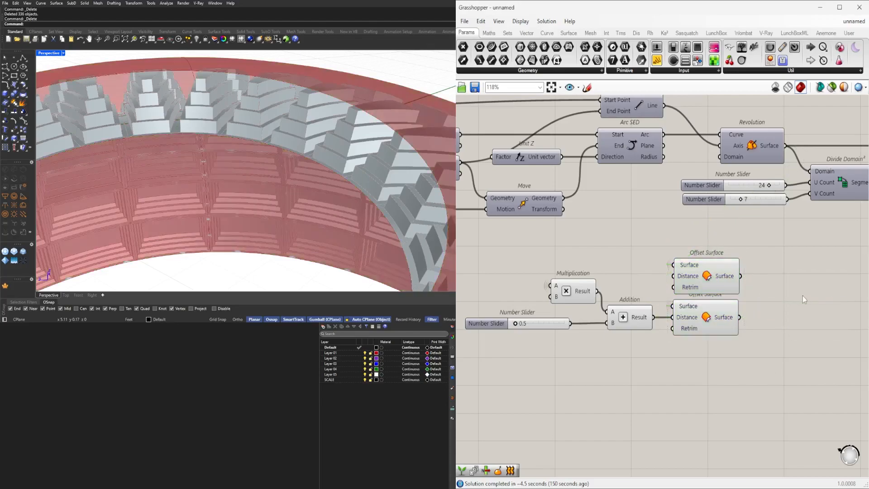
Try to pass the upper Offset Surface's output through a Curve parameter.
double_click(803, 295)
text(CUR)
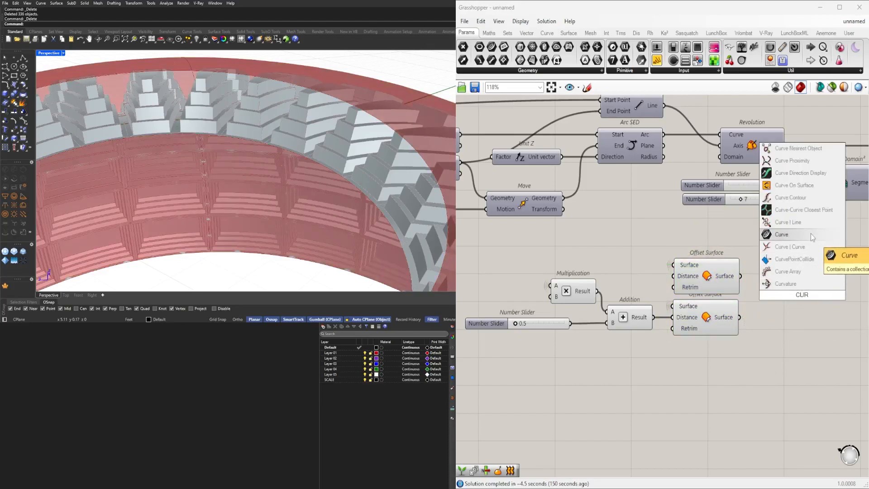
click(811, 234)
drag(776, 289, 789, 295)
drag(803, 295, 776, 277)
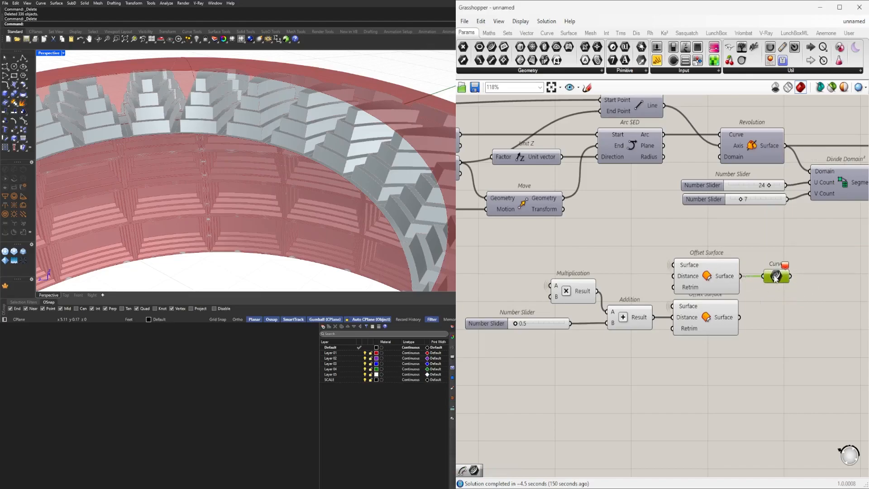
Add a Brep Edges component and connect the upper Offset Surface's output to its Brep input.
double_click(800, 284)
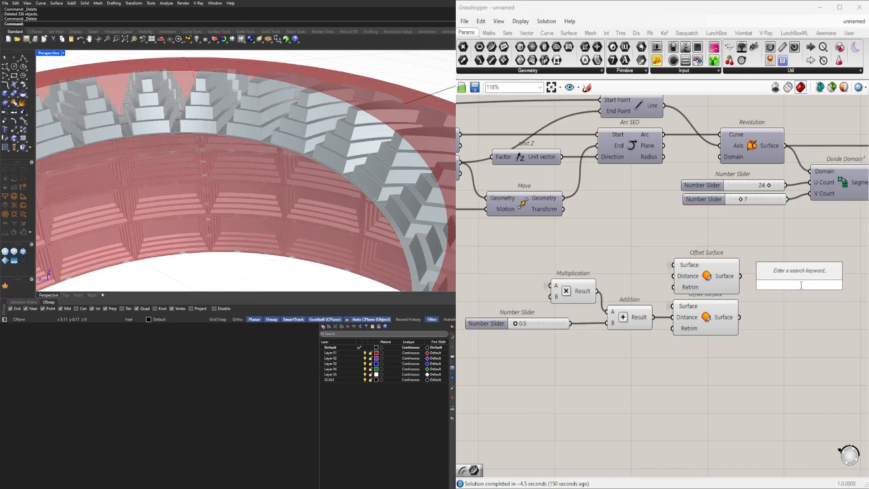
text(edges)
click(792, 274)
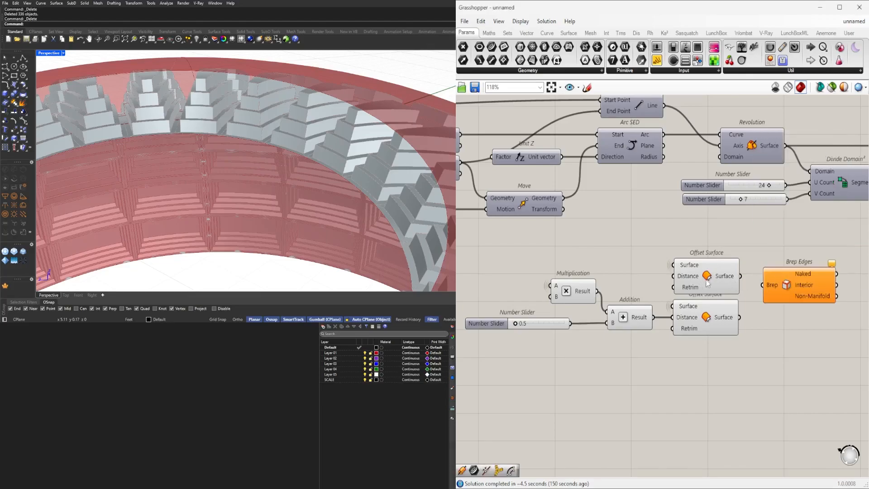
drag(763, 284, 764, 285)
right_drag(776, 279, 656, 295)
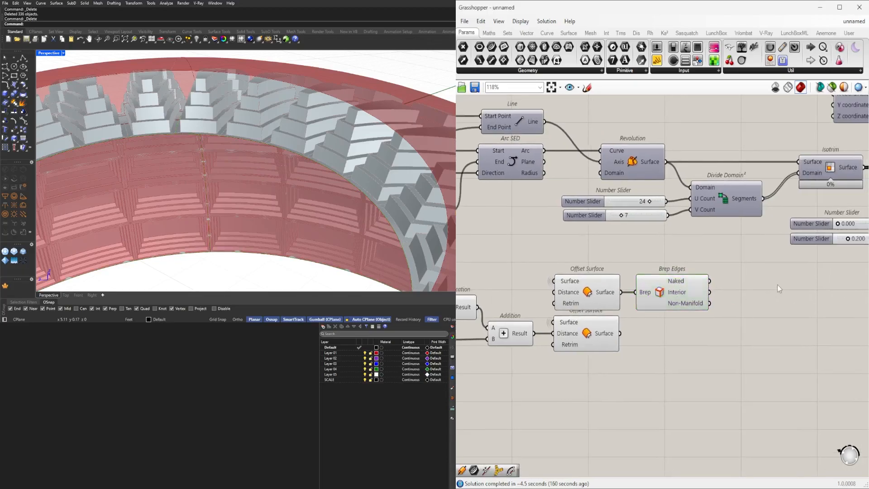
Add a Join Curves component beside the Brep Edges.
double_click(778, 284)
text(JOI)
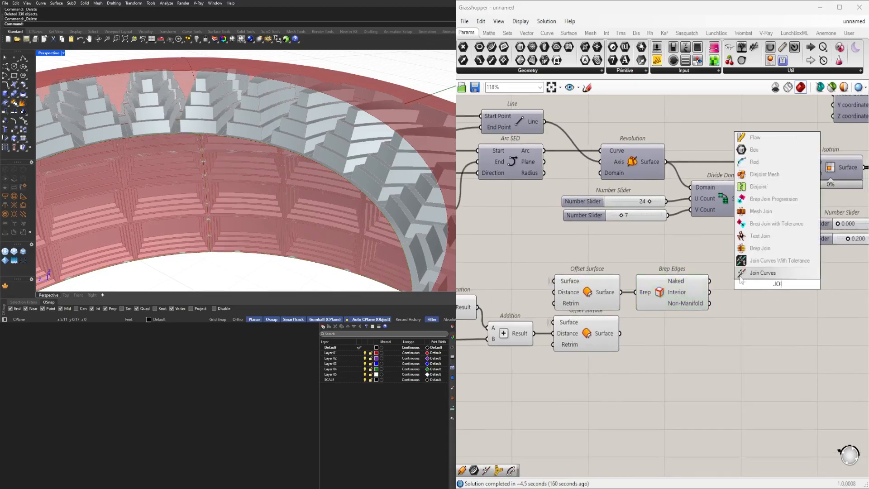
click(759, 277)
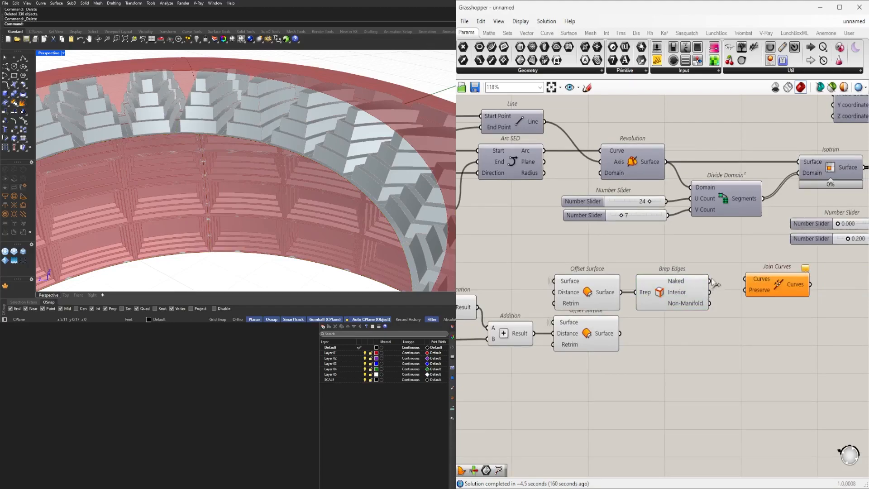
drag(783, 292, 798, 306)
Duplicate the Brep Edges below the original and connect the lower Offset Surface's output to the copy.
click(643, 292)
alt+drag(649, 303, 637, 346)
click(750, 335)
drag(693, 335, 695, 340)
Delete the Join Curves component beside the two Brep Edges.
double_click(773, 344)
text(LO)
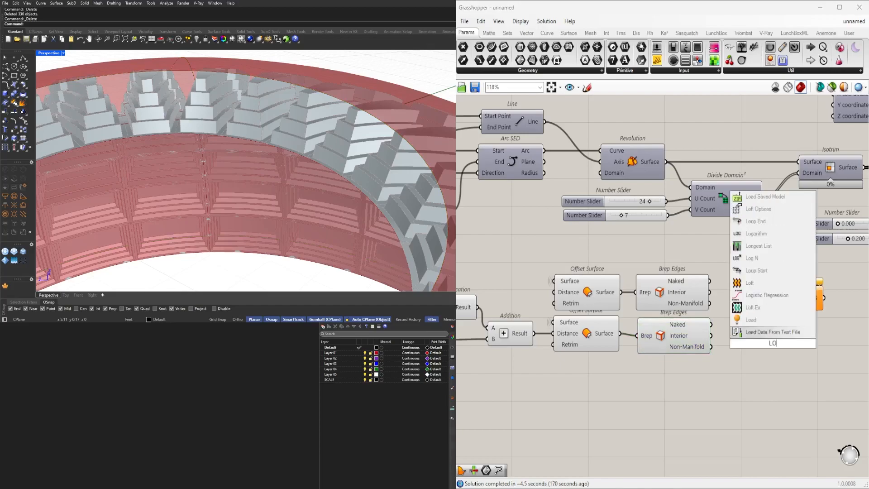
click(761, 295)
drag(761, 340, 792, 360)
drag(787, 301, 787, 298)
drag(837, 467, 769, 305)
key(Delete)
Add a Loft component and connect the Naked outputs of both Brep Edges to its Curves input.
double_click(788, 376)
text(LOFT)
click(769, 366)
drag(779, 376, 793, 330)
click(677, 340)
click(673, 291)
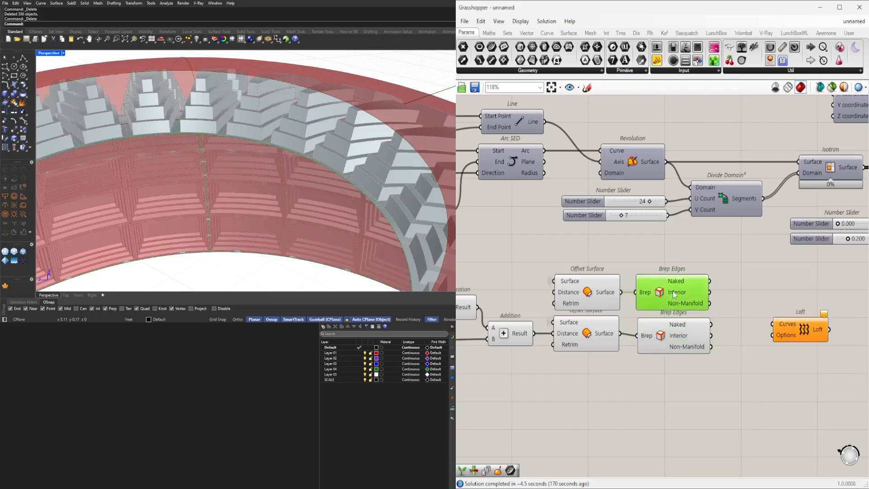
drag(711, 282, 756, 300)
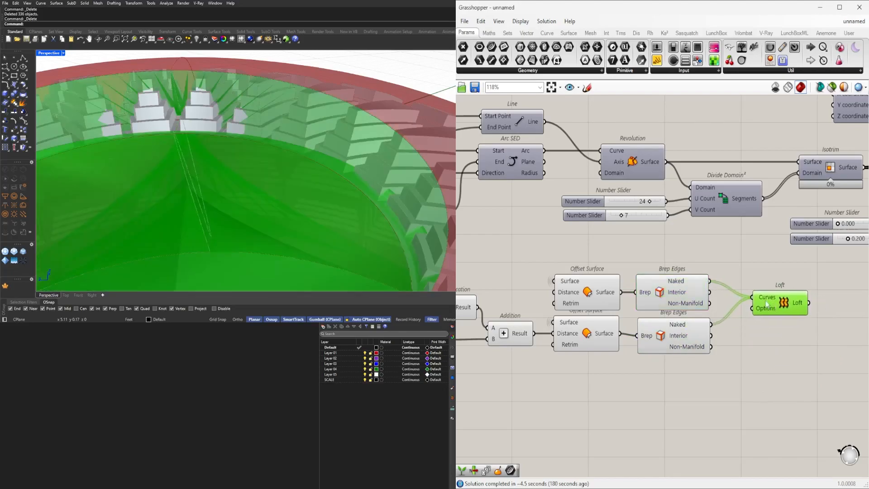
Graft the Naked outputs of both Brep Edges and align the Loft beside the upper one.
right_click(697, 280)
click(703, 331)
right_click(687, 325)
click(707, 377)
click(770, 342)
drag(775, 306, 768, 295)
Turn off the preview of both Offset Surface and both Brep Edges components.
drag(589, 281, 590, 277)
middle_click(593, 265)
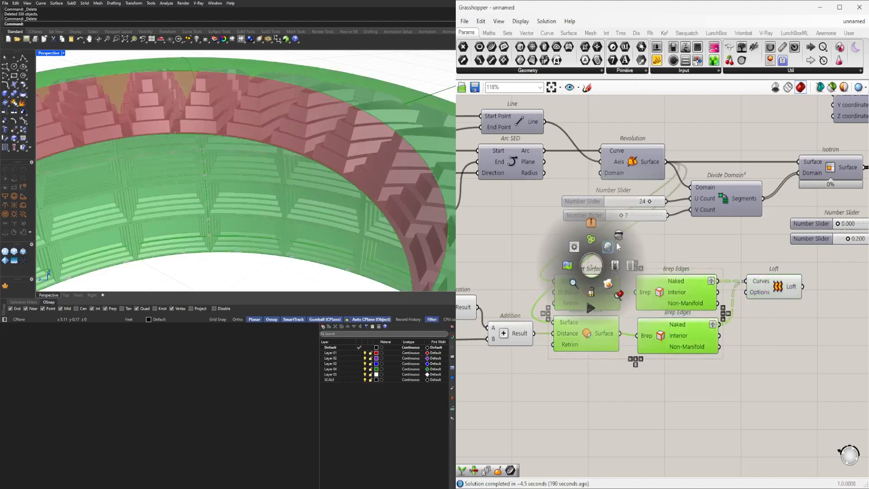
click(633, 238)
drag(647, 356, 599, 276)
middle_click(599, 262)
click(621, 242)
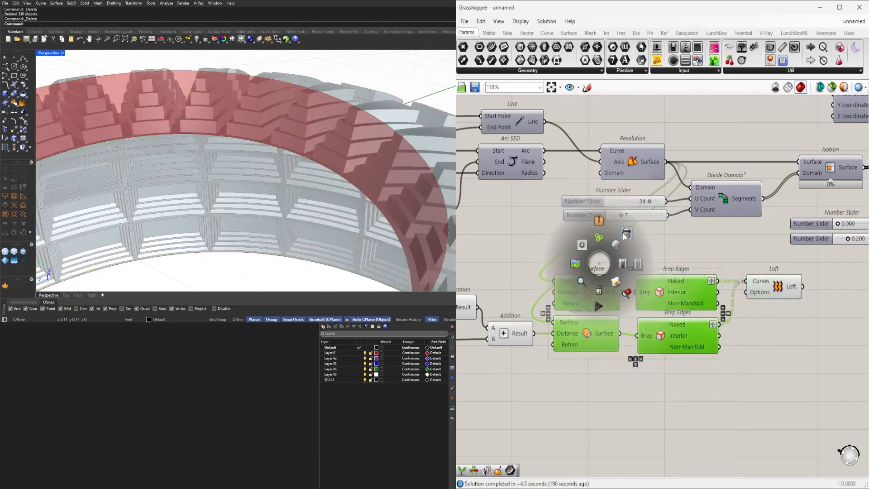
click(587, 406)
Examine the lofted rim surface around the coffered dome's oculus and its source components.
scroll(588, 406, down, 2)
right_drag(587, 406, 693, 394)
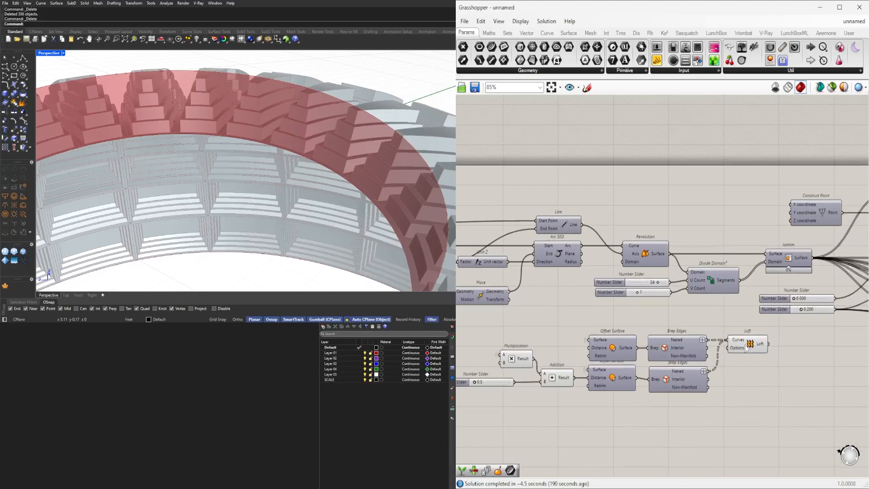
click(746, 346)
right_drag(348, 192, 398, 204)
click(663, 441)
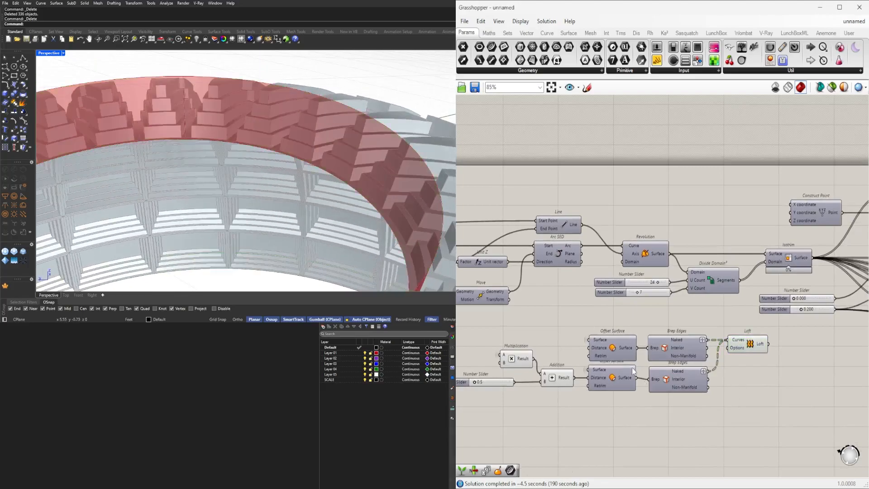
click(608, 377)
middle_click(611, 377)
scroll(612, 377, down, 1)
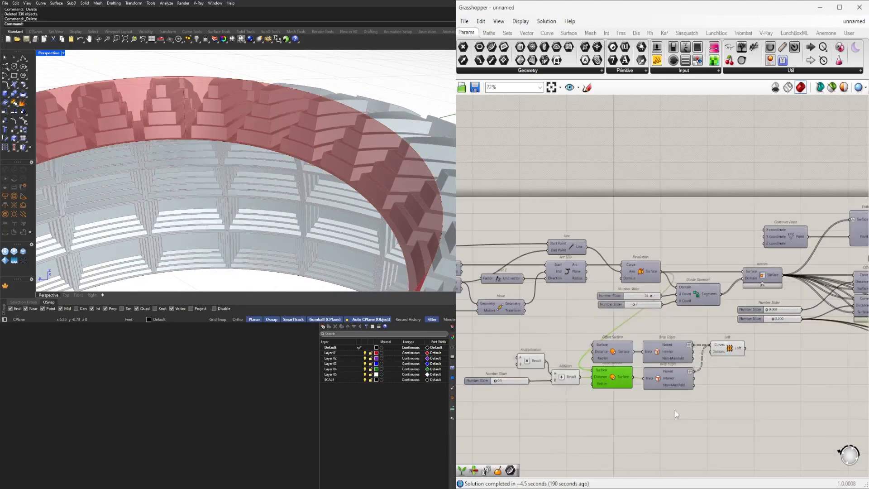
Add a Brep Join that takes the Loft and the lower Offset Surface as Breps, and flatten its Breps input.
scroll(687, 410, up, 3)
click(764, 404)
double_click(764, 405)
text(JOI)
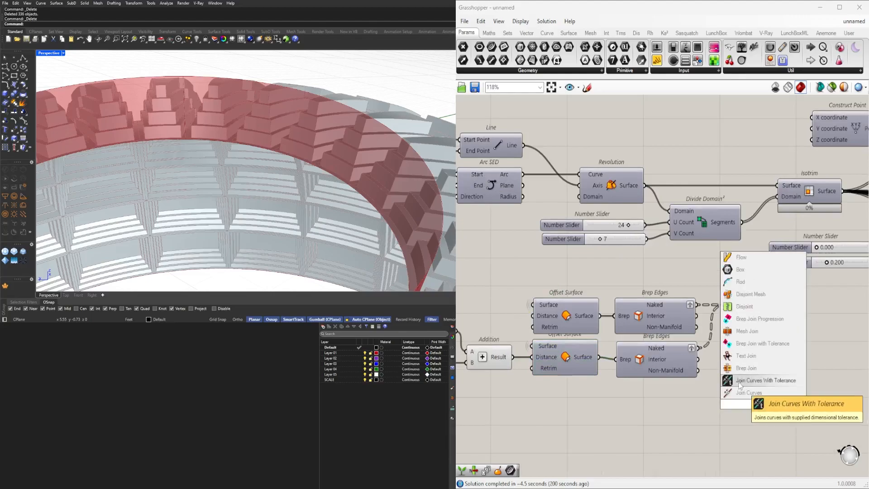
click(742, 368)
drag(717, 402, 815, 360)
right_drag(792, 358, 701, 366)
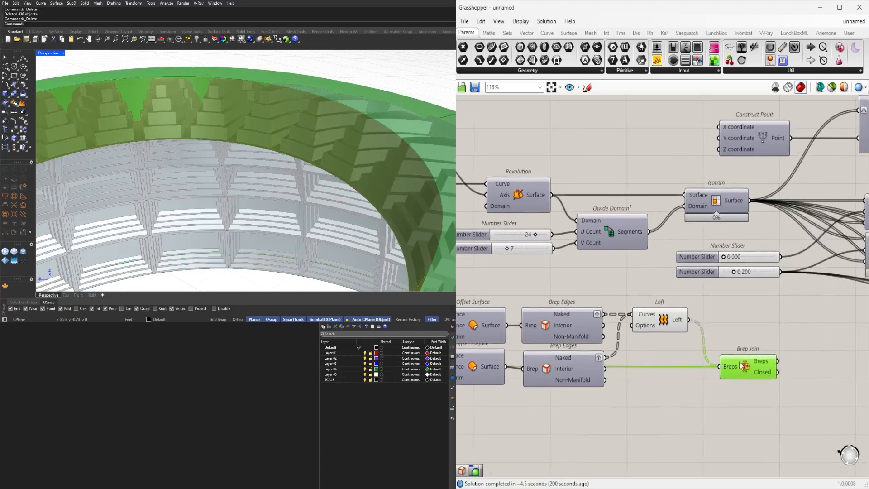
right_click(731, 367)
click(745, 382)
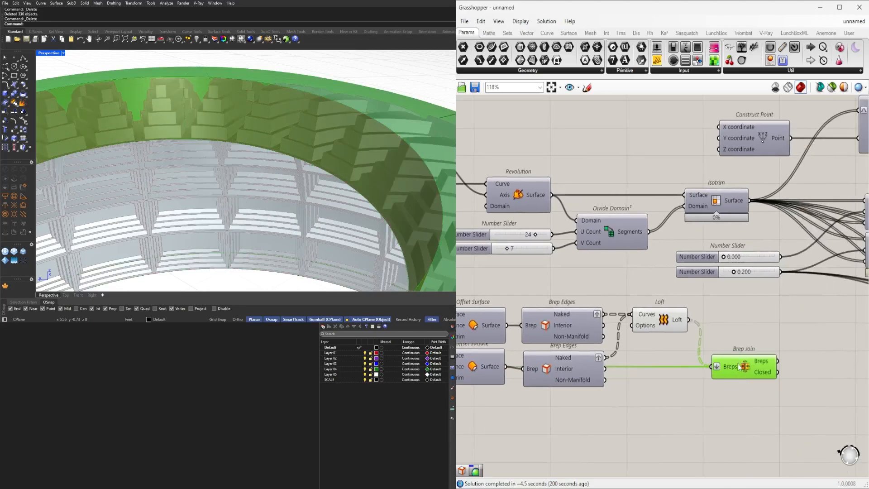
Turn off the preview of the Loft along with its Offset Surface and Brep Edges source components.
click(663, 321)
right_drag(616, 376, 704, 371)
scroll(705, 370, down, 2)
drag(743, 398, 594, 325)
middle_click(611, 320)
click(636, 291)
Examine the dome's outer surface and the coffers around its oculus from above.
right_drag(254, 181, 317, 217)
scroll(325, 178, up, 5)
scroll(324, 177, down, 6)
right_drag(325, 177, 355, 244)
scroll(306, 140, up, 5)
scroll(306, 140, down, 6)
scroll(554, 263, down, 3)
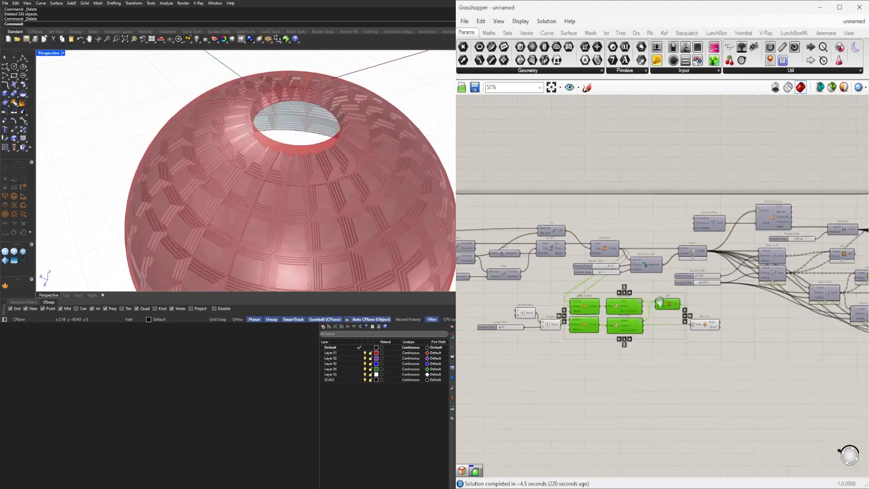
Add a second Brep Join next to the one that joins the Loft and lower Offset Surface.
scroll(833, 286, up, 3)
click(635, 369)
drag(591, 362, 596, 362)
double_click(648, 377)
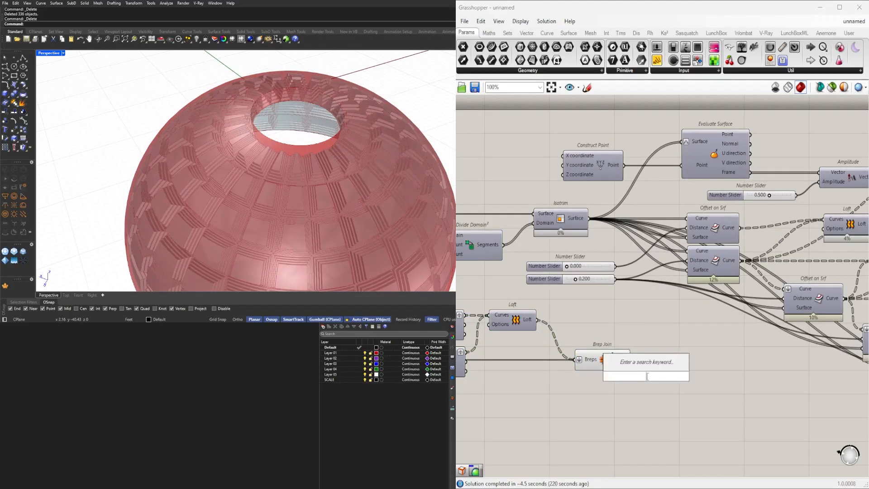
text(join)
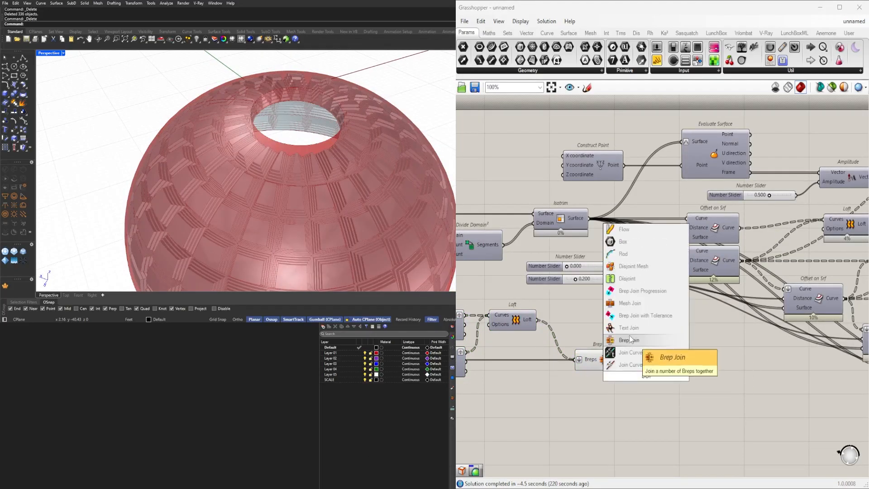
click(629, 338)
click(603, 364)
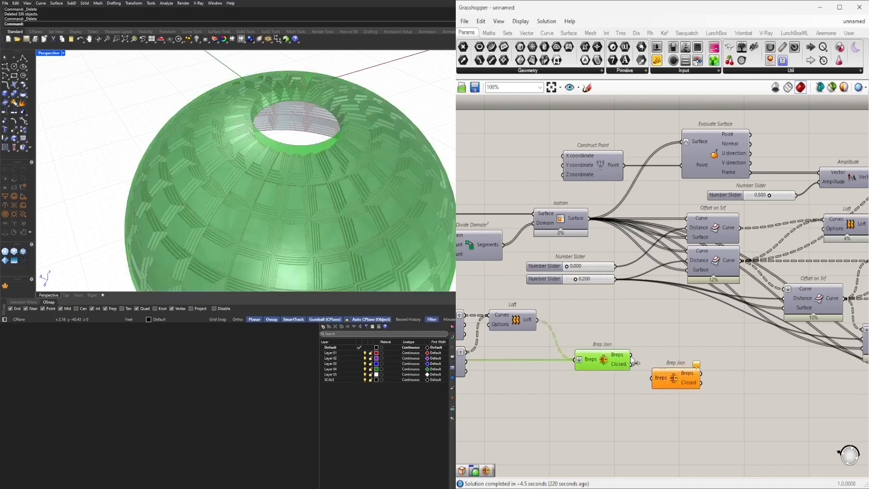
Connect the Breps output of the shell's Brep Join to the flattened Breps input of the final Brep Join.
scroll(647, 366, down, 4)
click(572, 373)
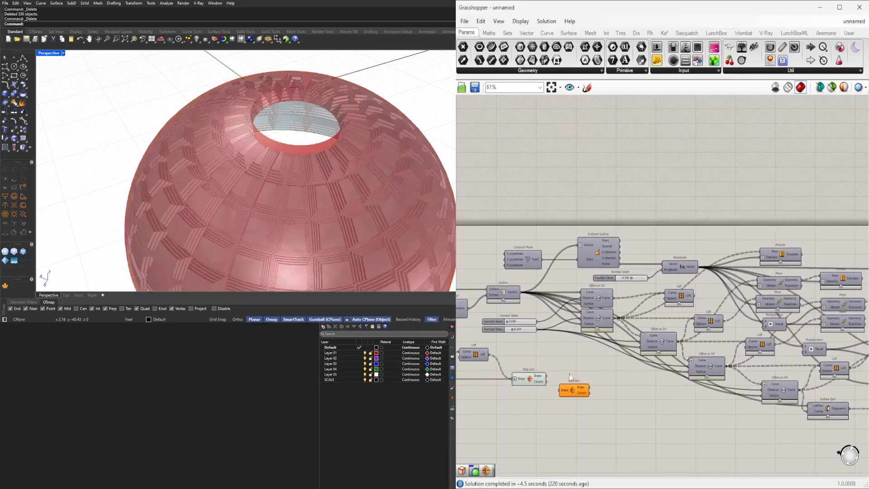
scroll(562, 369, down, 3)
drag(547, 375, 797, 343)
scroll(802, 315, up, 5)
scroll(679, 313, down, 3)
scroll(765, 358, up, 2)
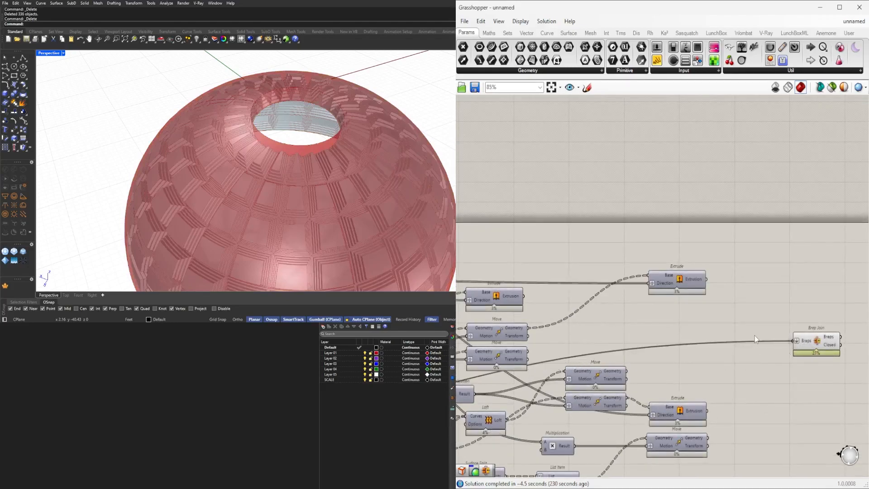
scroll(754, 336, down, 4)
scroll(758, 347, down, 4)
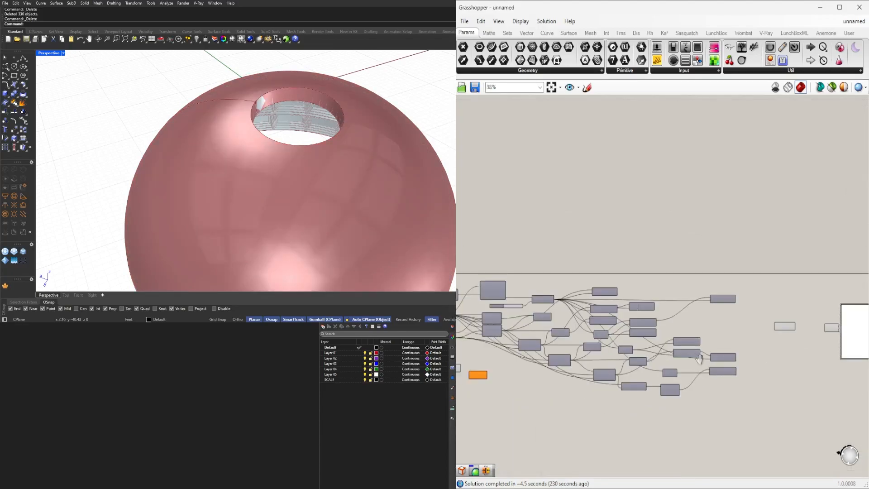
Delete the unconnected Brep Join and turn off the preview of the shell's Brep Join.
scroll(599, 376, up, 5)
drag(590, 394, 570, 387)
right_drag(561, 365, 650, 371)
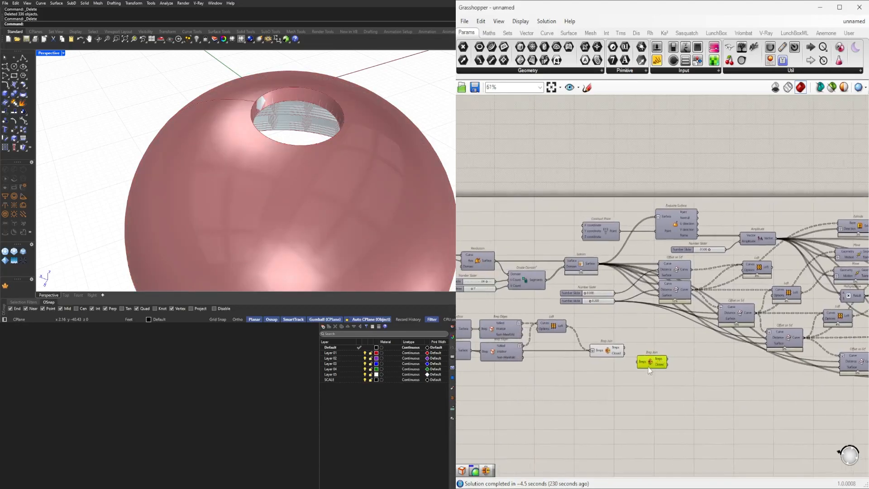
drag(604, 327, 607, 328)
middle_click(610, 328)
click(632, 307)
click(642, 411)
Rename the Divide Domain² count sliders U DIV and V DIV and align them.
right_drag(580, 392, 845, 380)
right_drag(663, 356, 519, 380)
scroll(617, 295, up, 6)
right_click(561, 297)
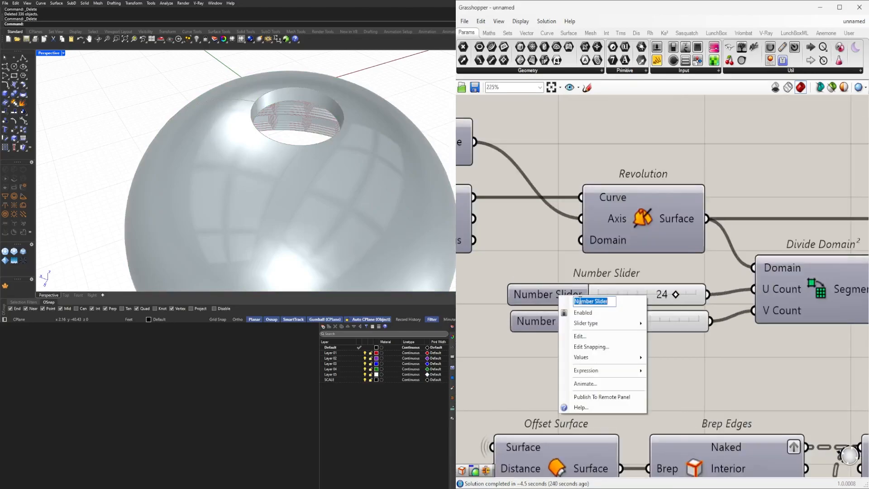
text(U DIV)
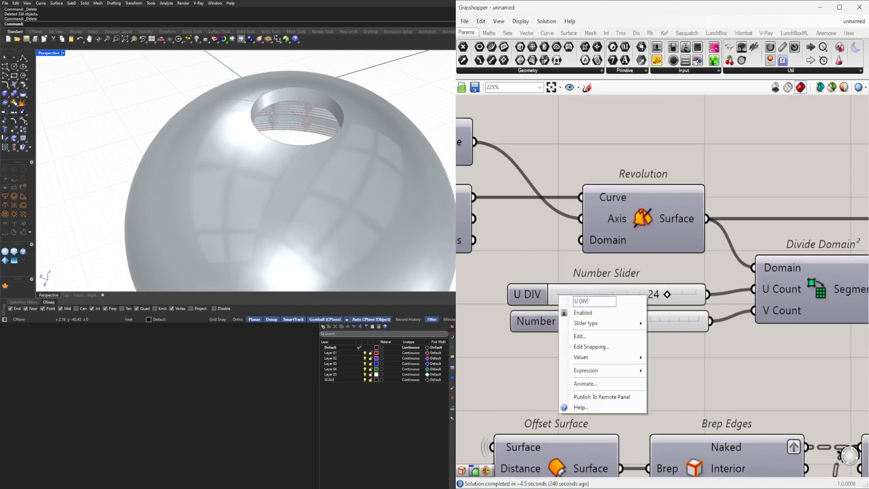
click(523, 271)
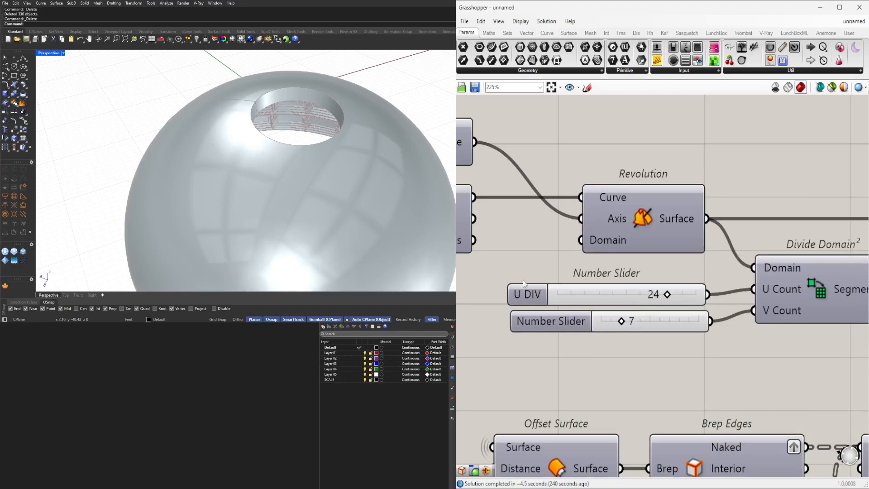
right_click(537, 329)
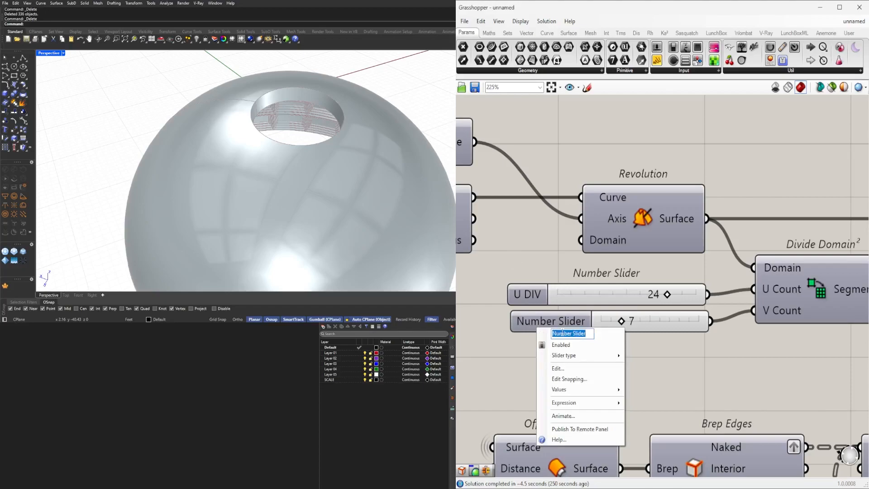
text(v)
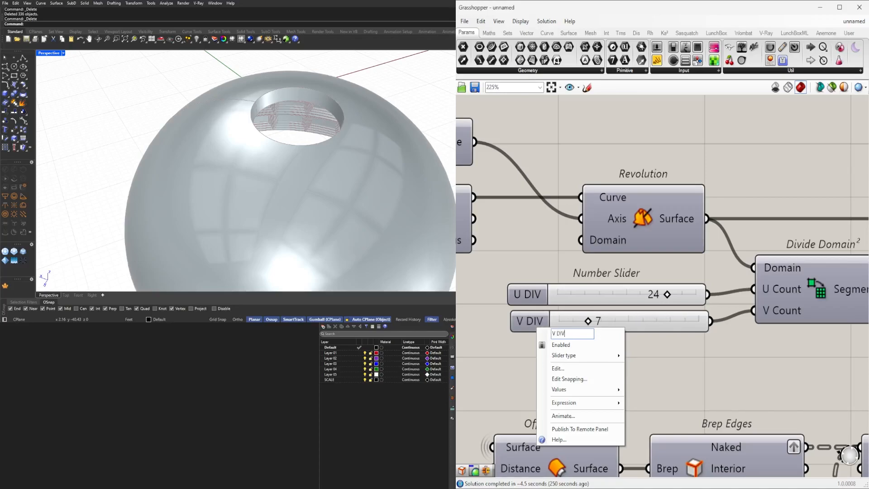
drag(524, 328, 521, 322)
click(555, 368)
Rename the 0.5 slider feeding the Addition component DOME DEPTH.
scroll(555, 369, down, 4)
right_drag(621, 369, 694, 322)
scroll(694, 322, down, 1)
scroll(639, 384, down, 2)
right_drag(493, 408, 608, 386)
scroll(642, 385, up, 3)
scroll(642, 384, down, 2)
scroll(607, 386, up, 3)
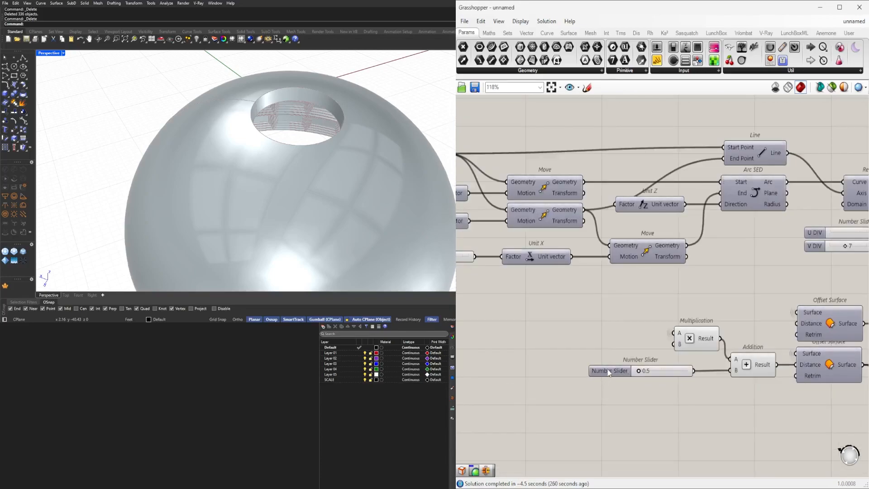
right_click(609, 370)
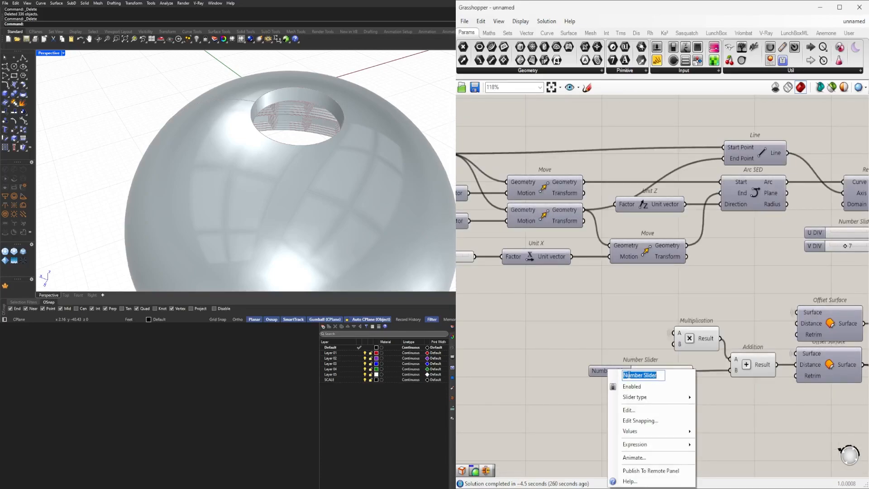
text(DOME DEPTH)
key(Return)
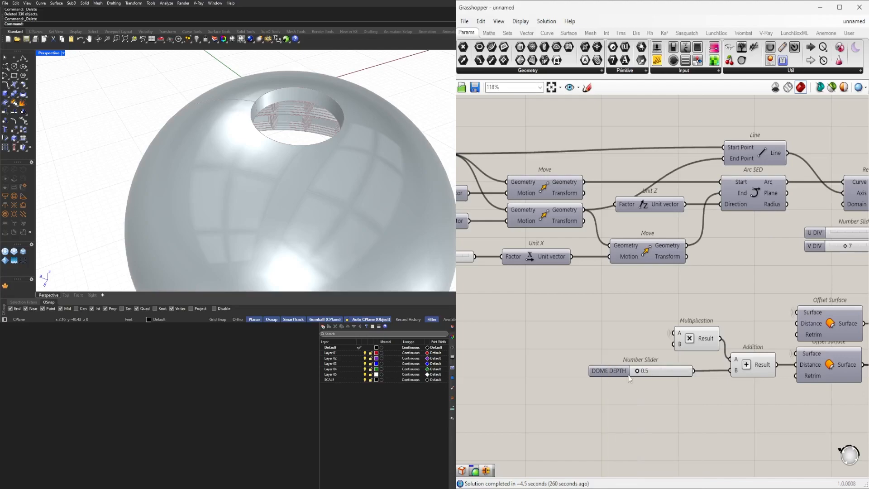
Group the DOME DEPTH slider on its own, and group the U DIV and V DIV sliders together.
click(628, 373)
key(ctrl+g)
click(577, 281)
scroll(642, 306, down, 3)
right_drag(642, 306, 491, 341)
scroll(636, 334, up, 3)
drag(580, 301, 553, 262)
key(ctrl+g)
Disconnect the 0.000 slider from the upper Offset on Srf and delete it.
right_drag(860, 344, 691, 352)
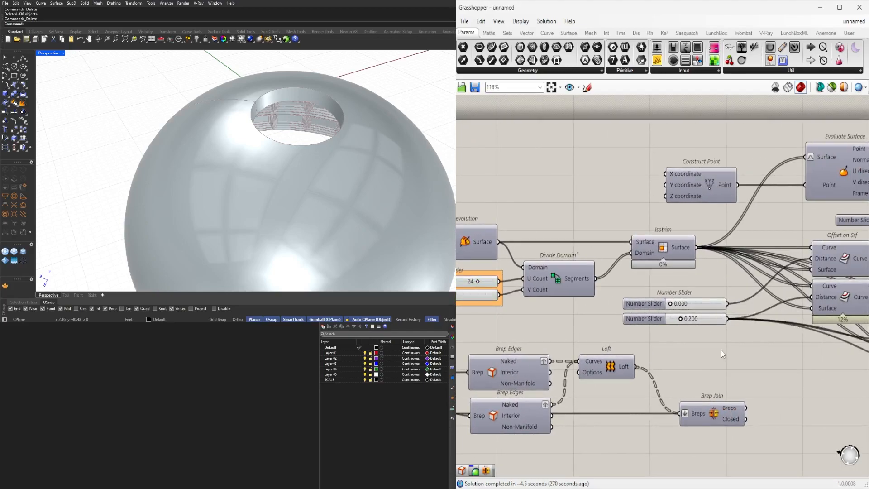
right_drag(759, 330, 724, 353)
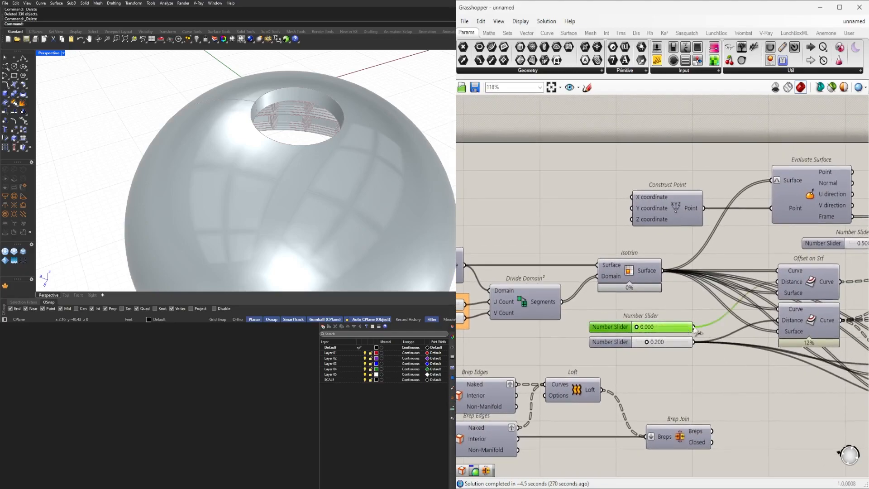
scroll(809, 282, down, 3)
scroll(652, 297, up, 5)
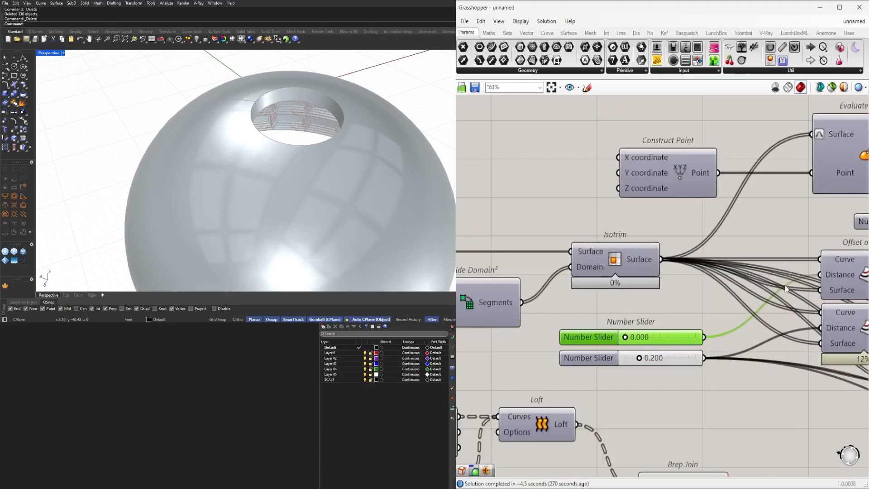
right_click(699, 283)
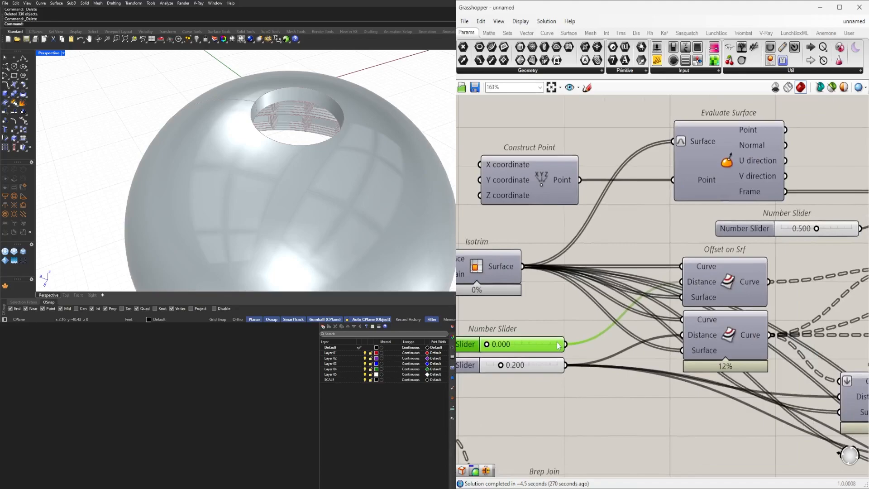
click(560, 375)
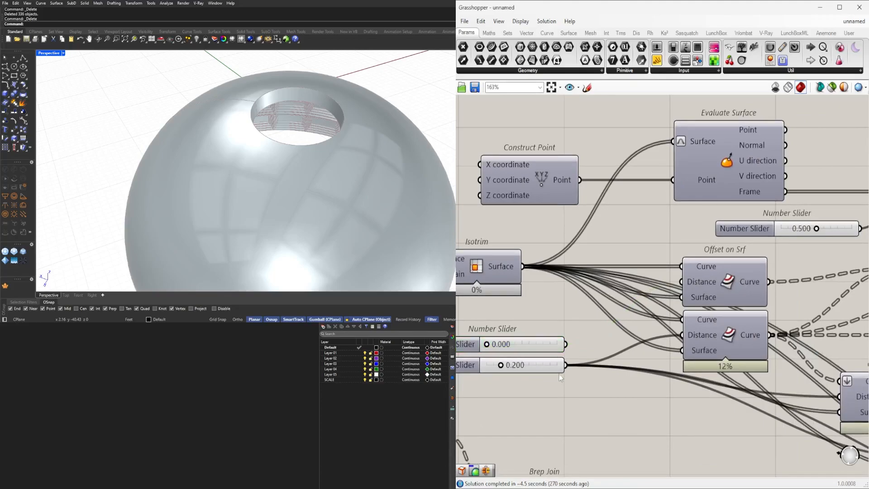
right_drag(572, 387, 597, 379)
click(579, 335)
key(Delete)
Move the 0.200 distance slider nearer the Offset on Srf components, then rename it OFFSET and group it.
drag(589, 389, 552, 350)
drag(567, 360, 621, 374)
click(615, 343)
scroll(615, 342, down, 4)
scroll(571, 357, up, 3)
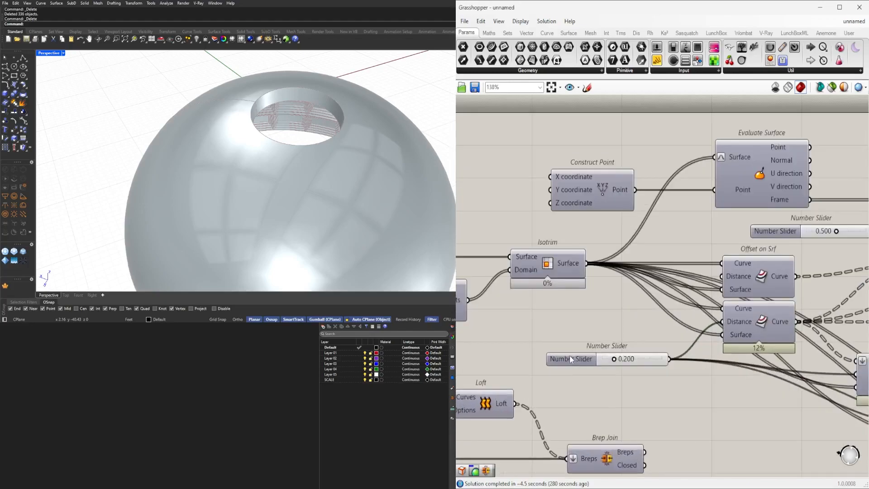
right_click(568, 362)
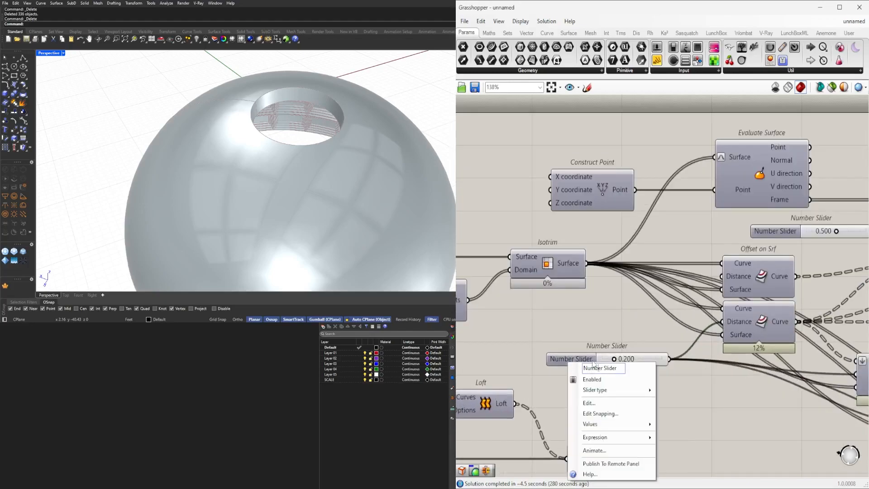
text(O)
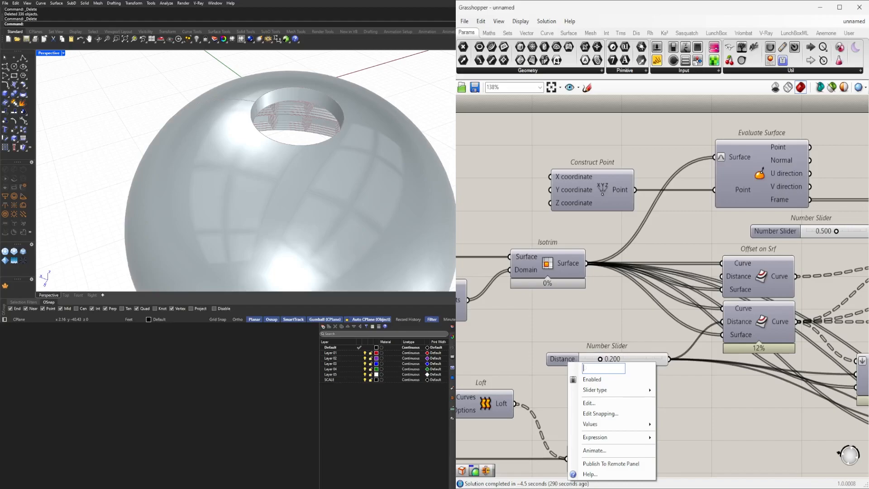
text(FFSET)
key(Return)
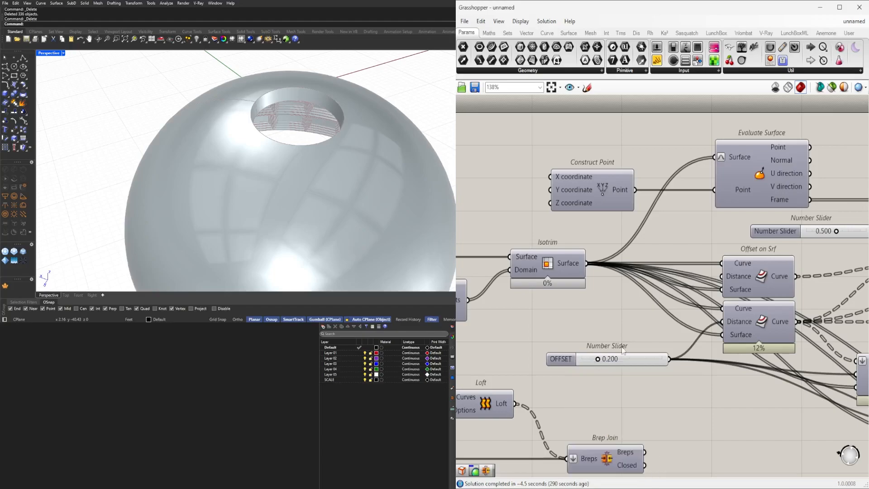
click(573, 359)
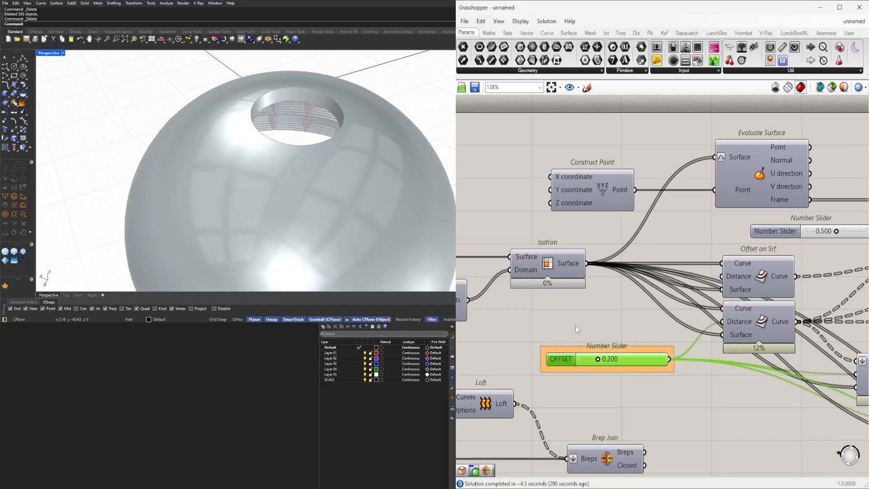
Rename the slider feeding the Amplitude component DEPTH STEP and put it in its own group.
scroll(584, 320, down, 3)
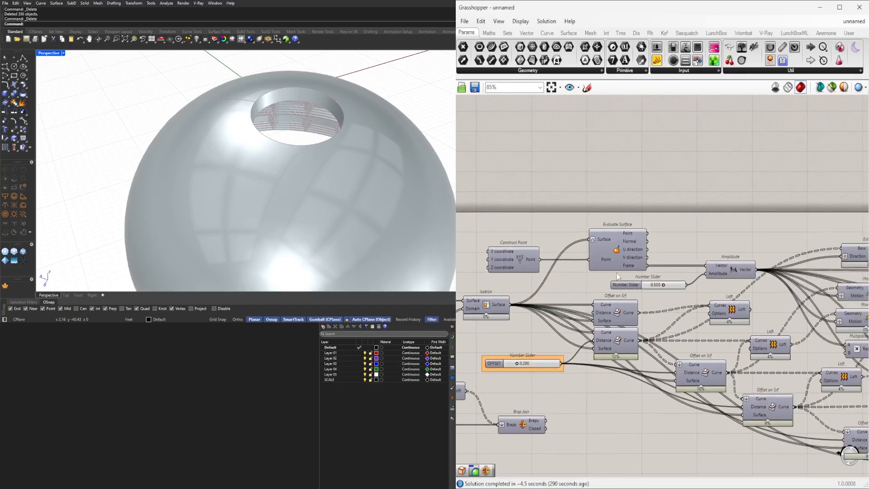
scroll(617, 273, up, 3)
right_click(626, 297)
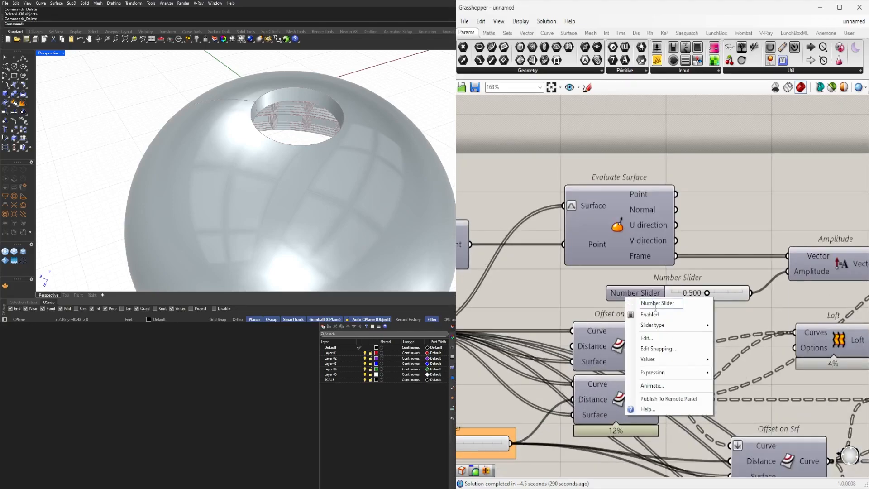
text(DEPTH STEP)
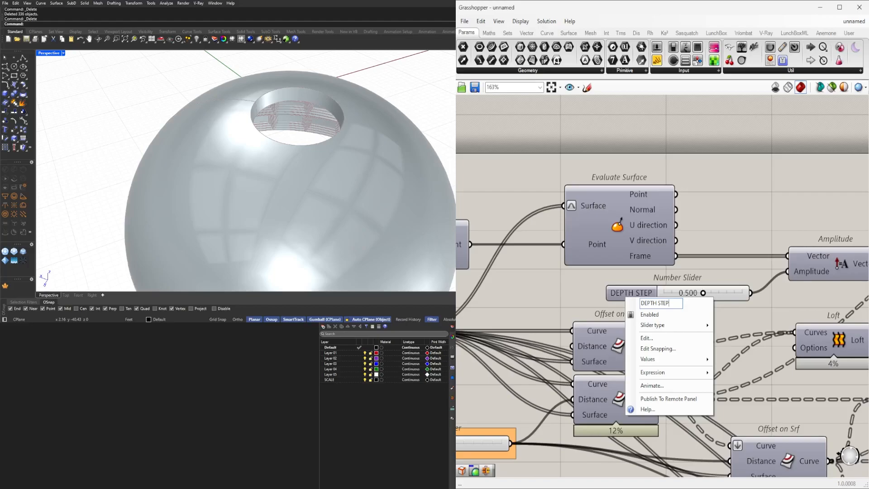
key(Return)
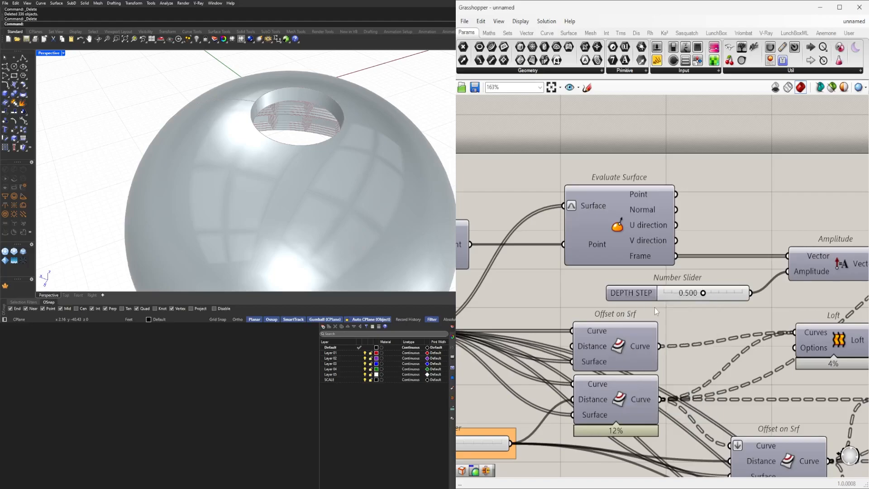
drag(628, 297, 631, 296)
key(ctrl+g)
click(776, 208)
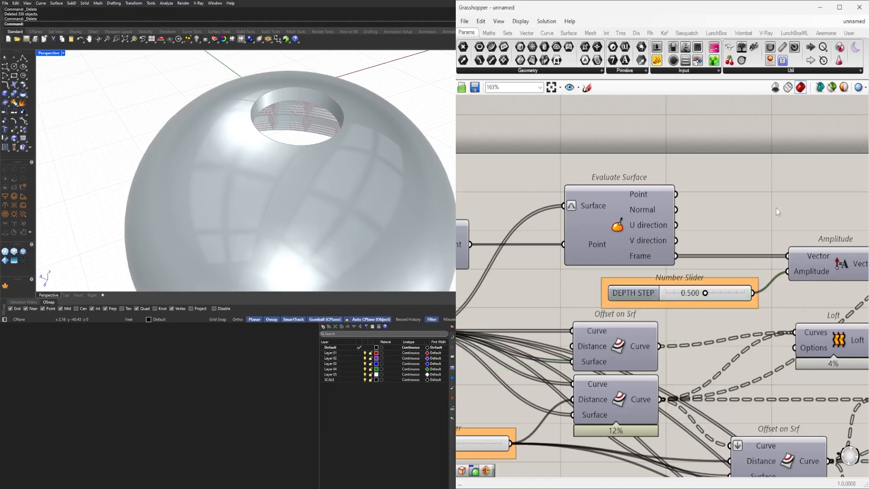
Move the Custom Preview and Colour Picker farther from the final Brep Join to make room between them.
scroll(265, 221, down, 4)
right_drag(266, 224, 302, 149)
scroll(765, 266, down, 4)
right_drag(765, 267, 554, 286)
right_drag(713, 334, 632, 230)
scroll(648, 245, down, 2)
right_drag(796, 291, 536, 319)
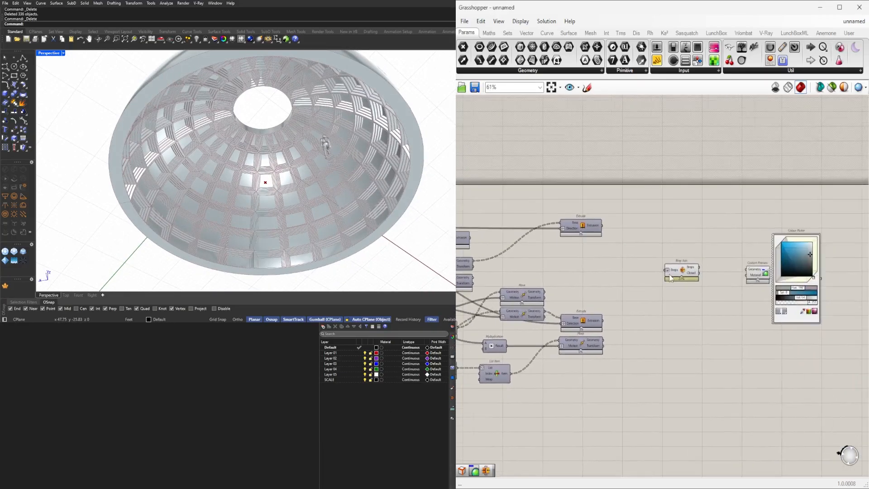
scroll(668, 272, up, 4)
click(686, 267)
scroll(799, 267, down, 4)
right_drag(798, 267, 630, 308)
drag(761, 432, 599, 242)
drag(649, 312, 697, 312)
Add a Geometry parameter and wire it between the final Brep Join's Breps output and the Custom Preview's Geometry input.
click(619, 306)
scroll(619, 305, up, 3)
double_click(620, 305)
text(GEO)
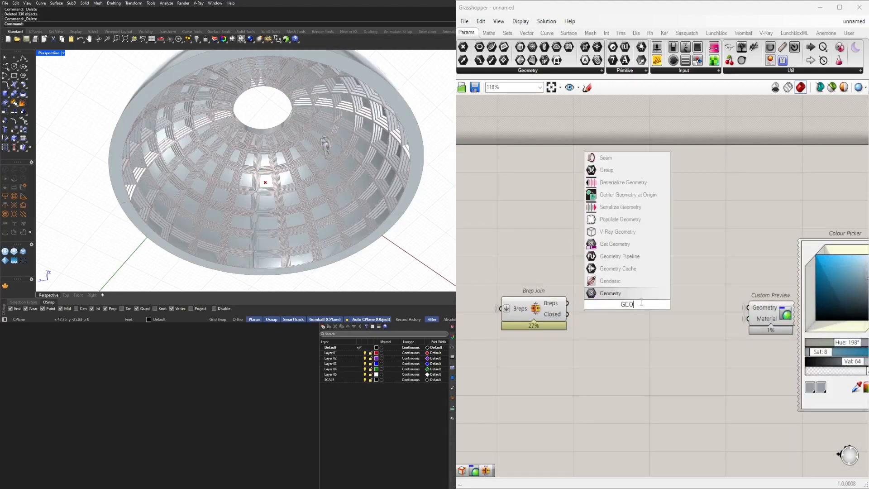
click(632, 297)
drag(567, 304, 629, 305)
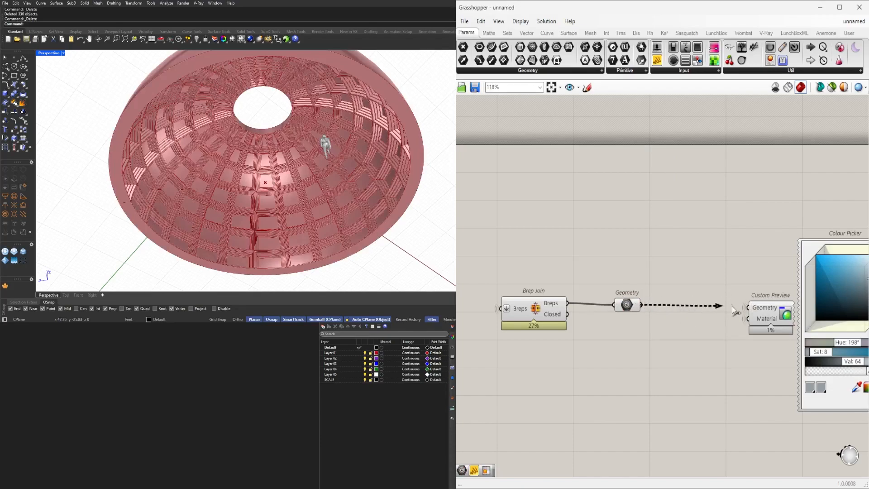
drag(633, 308, 625, 306)
Turn off the preview of the final Brep Join and the Geometry parameter.
drag(630, 356, 512, 298)
middle_click(544, 268)
click(574, 236)
Examine the finished dome from outside and its stepped coffers inside beside the scale figure.
right_drag(330, 136, 208, 219)
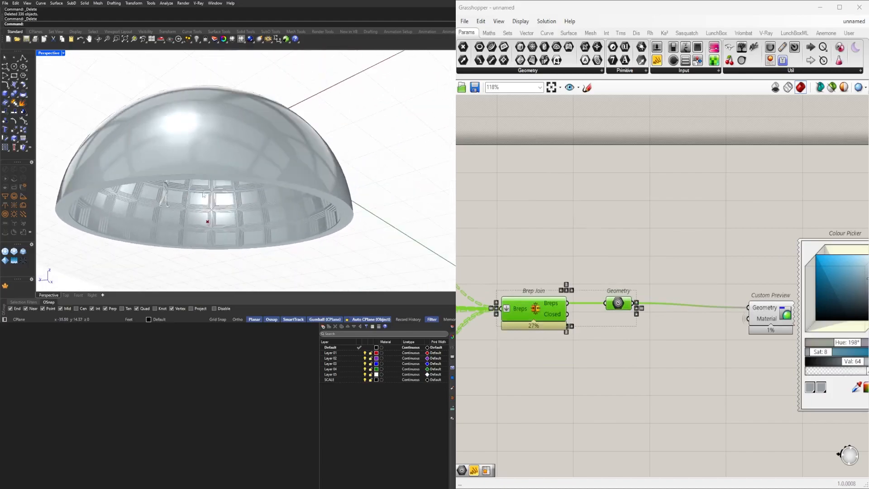
scroll(244, 213, up, 6)
right_drag(279, 206, 198, 206)
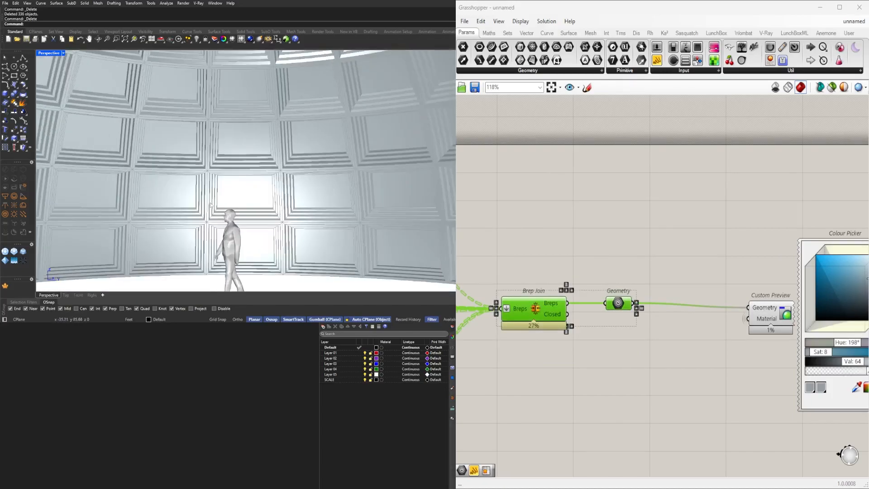
scroll(211, 203, down, 8)
scroll(211, 202, up, 5)
mouse_move(211, 202)
right_down()
mouse_move(212, 209)
mouse_move(210, 199)
mouse_move(159, 180)
mouse_move(208, 196)
right_up()
scroll(212, 209, down, 4)
right_drag(231, 168, 437, 157)
Set the OPENING slider to 10.
scroll(578, 316, down, 5)
right_click(679, 292)
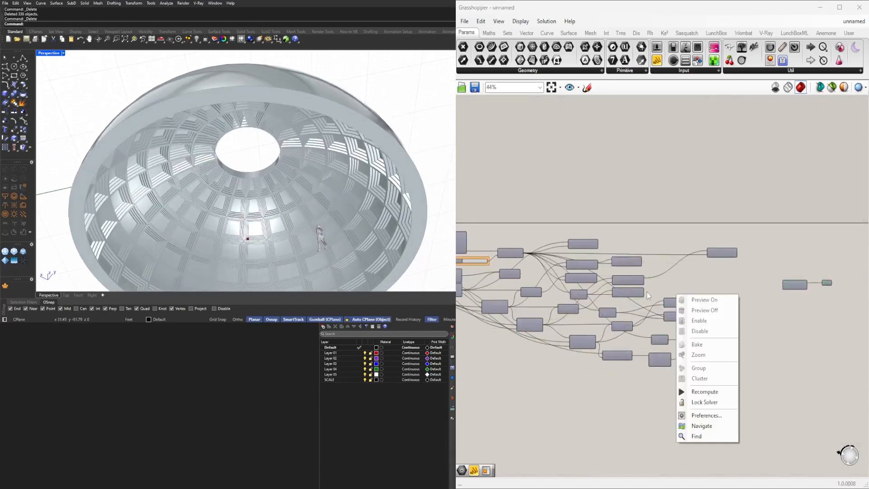
scroll(589, 299, up, 6)
scroll(700, 297, up, 1)
double_click(624, 329)
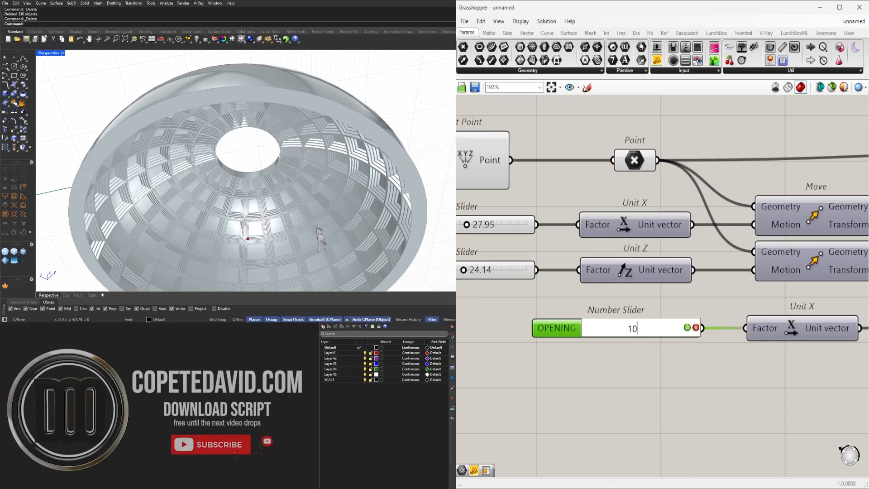
key(Return)
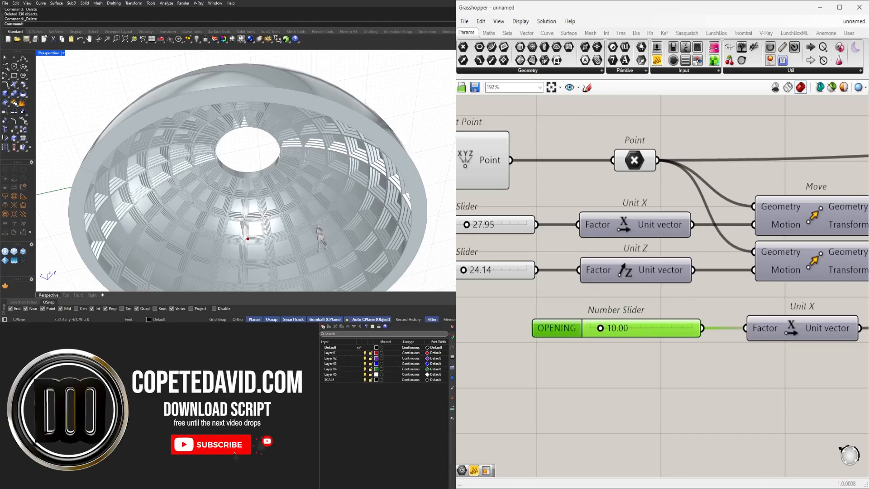
Examine the dome's oculus, interior and outer shell, and the overall Grasshopper definition.
right_drag(232, 166, 172, 186)
scroll(247, 165, up, 8)
right_drag(247, 165, 272, 217)
scroll(241, 159, down, 8)
scroll(237, 154, up, 10)
scroll(253, 188, down, 6)
scroll(698, 332, down, 8)
scroll(647, 313, down, 4)
right_drag(646, 313, 658, 274)
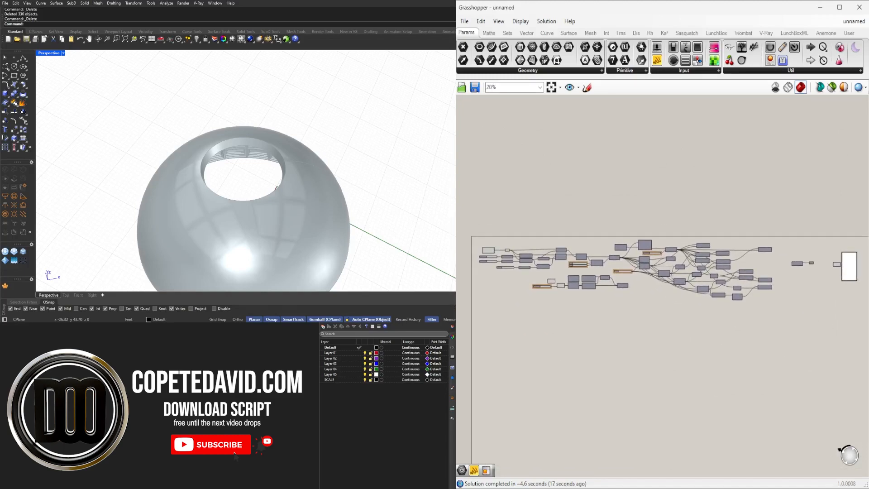